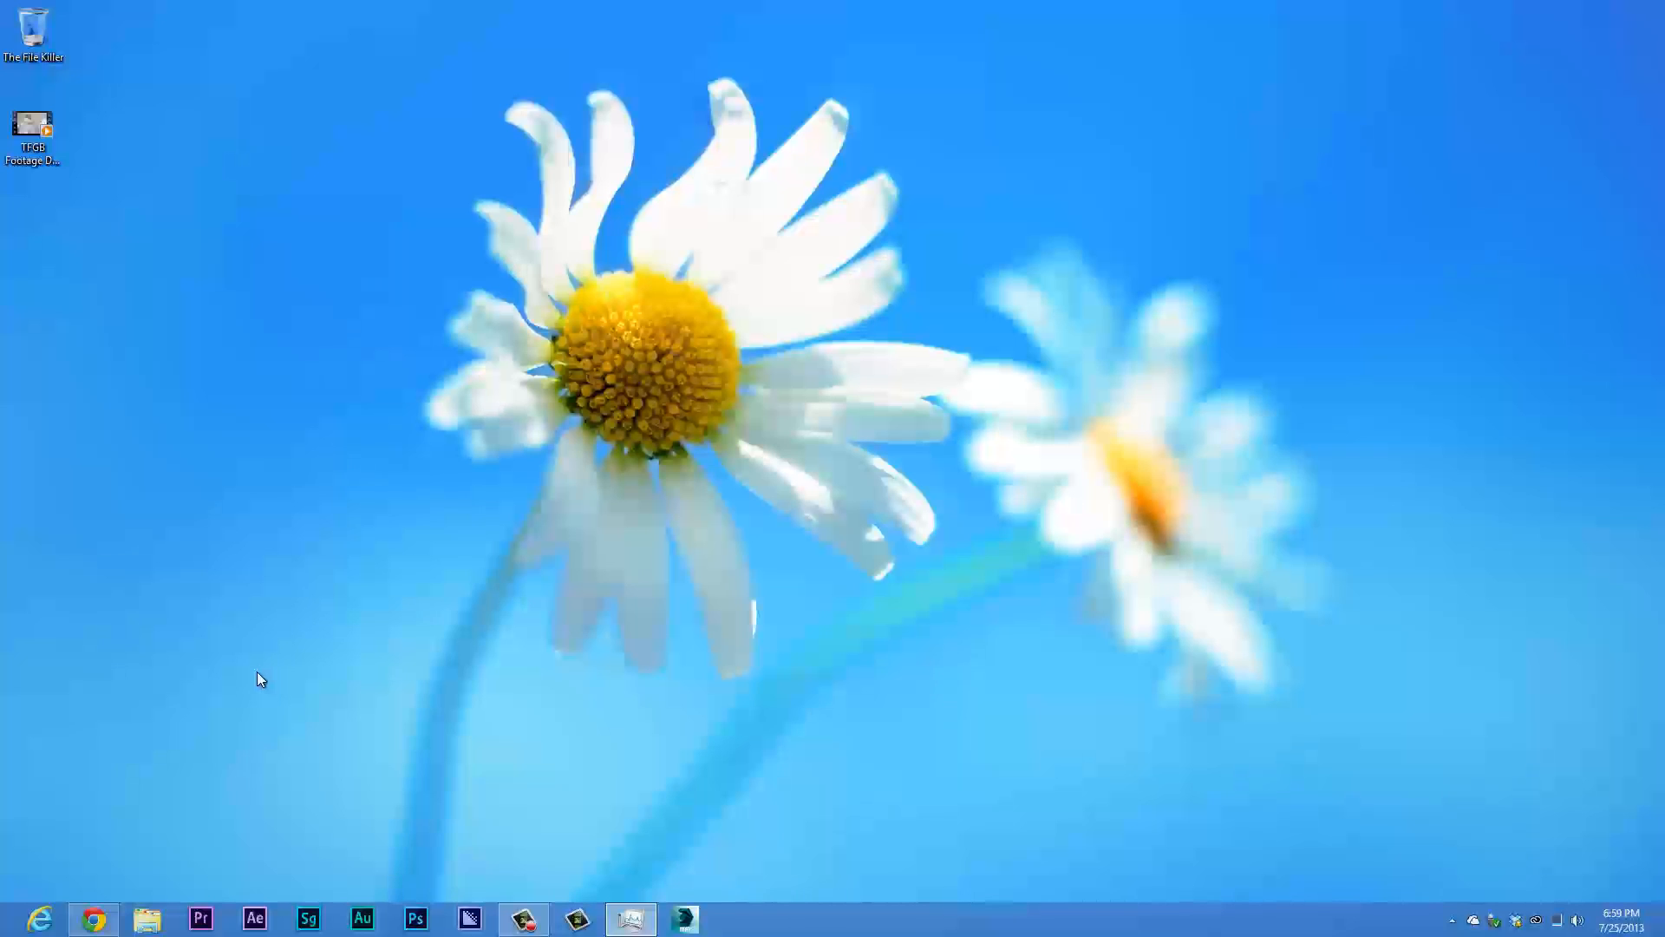
Open After Effects and start a new composition named Begining
click(254, 917)
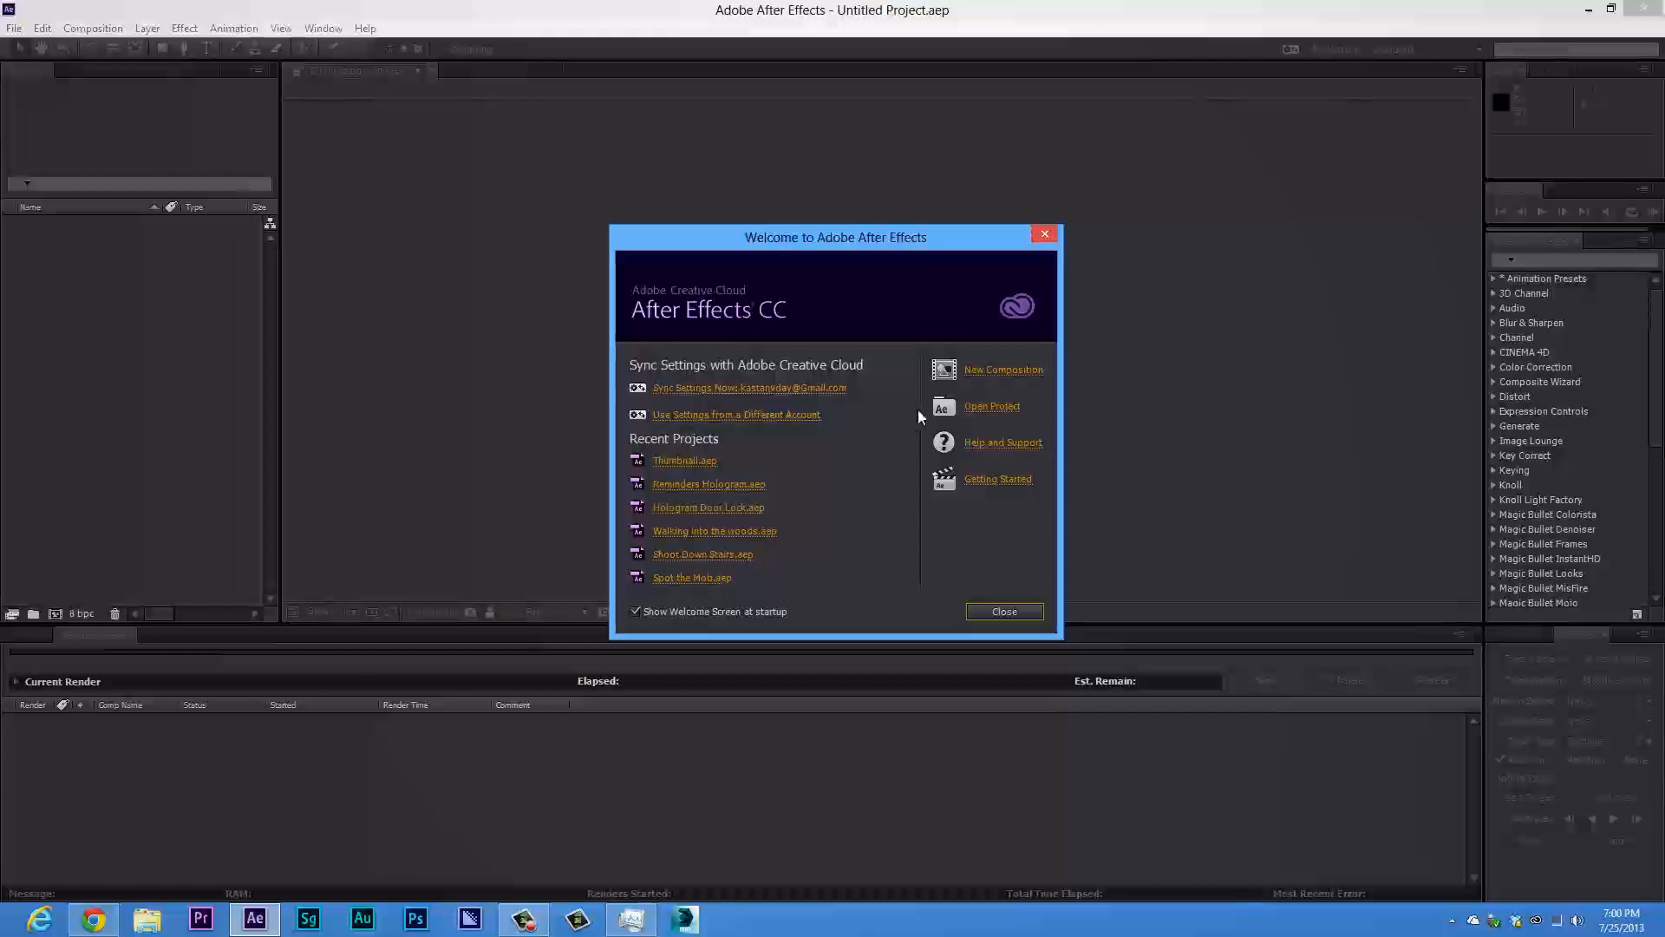
click(987, 369)
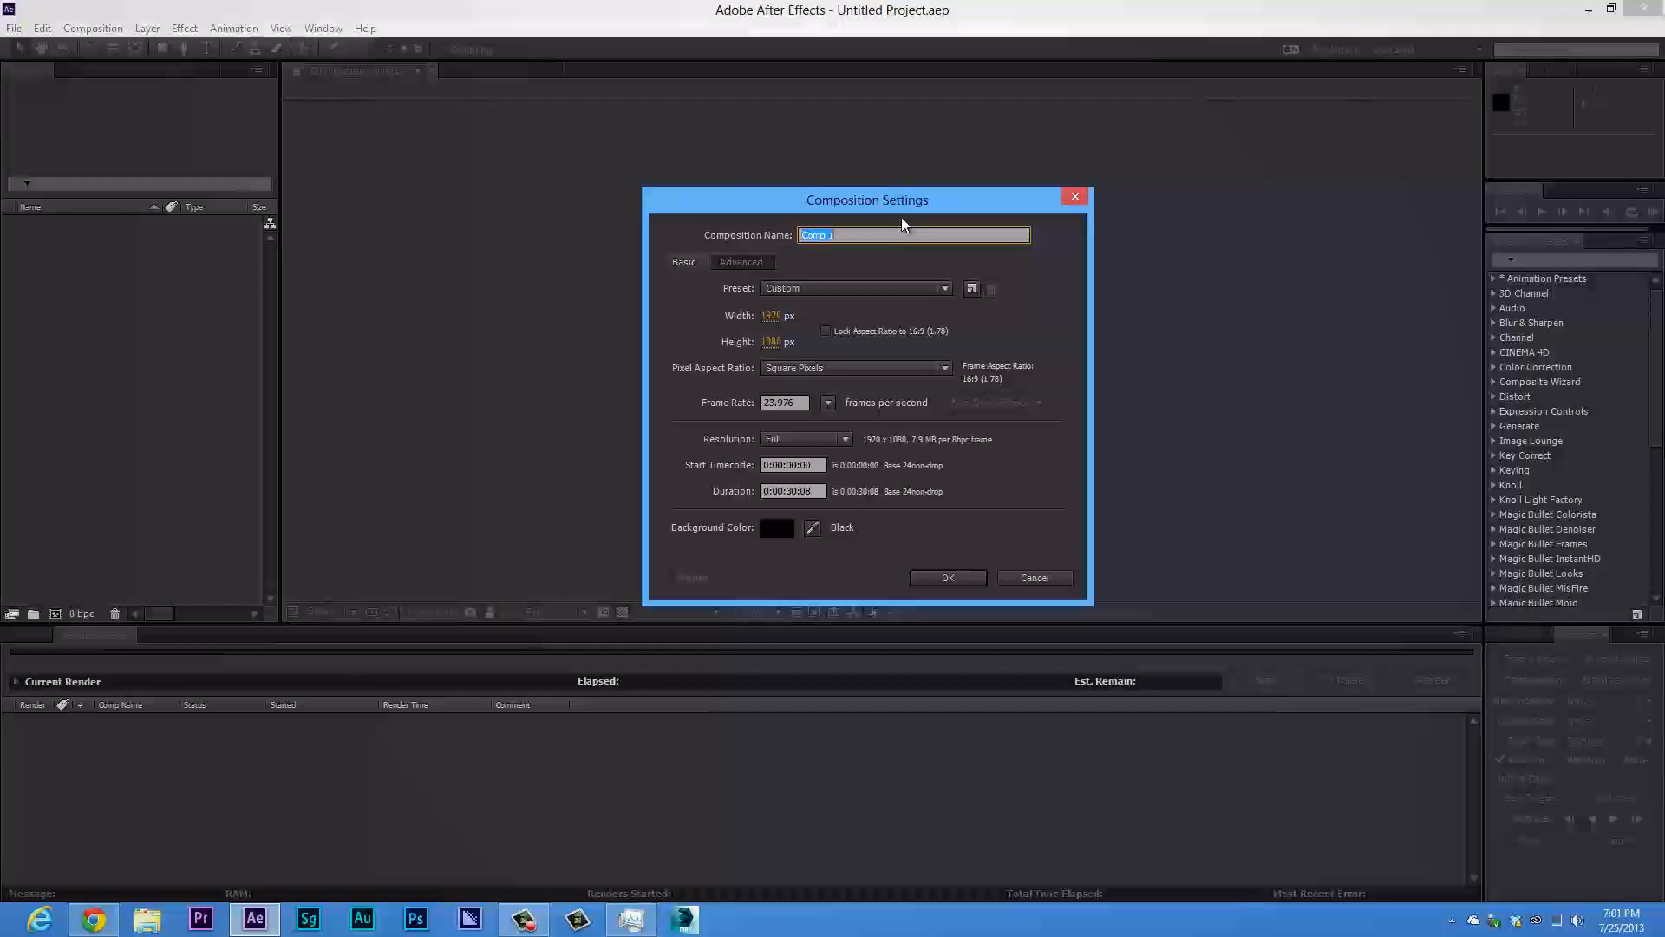
text(Begining)
Set the Begining composition's duration to 0:01:00:08 and create it
click(795, 400)
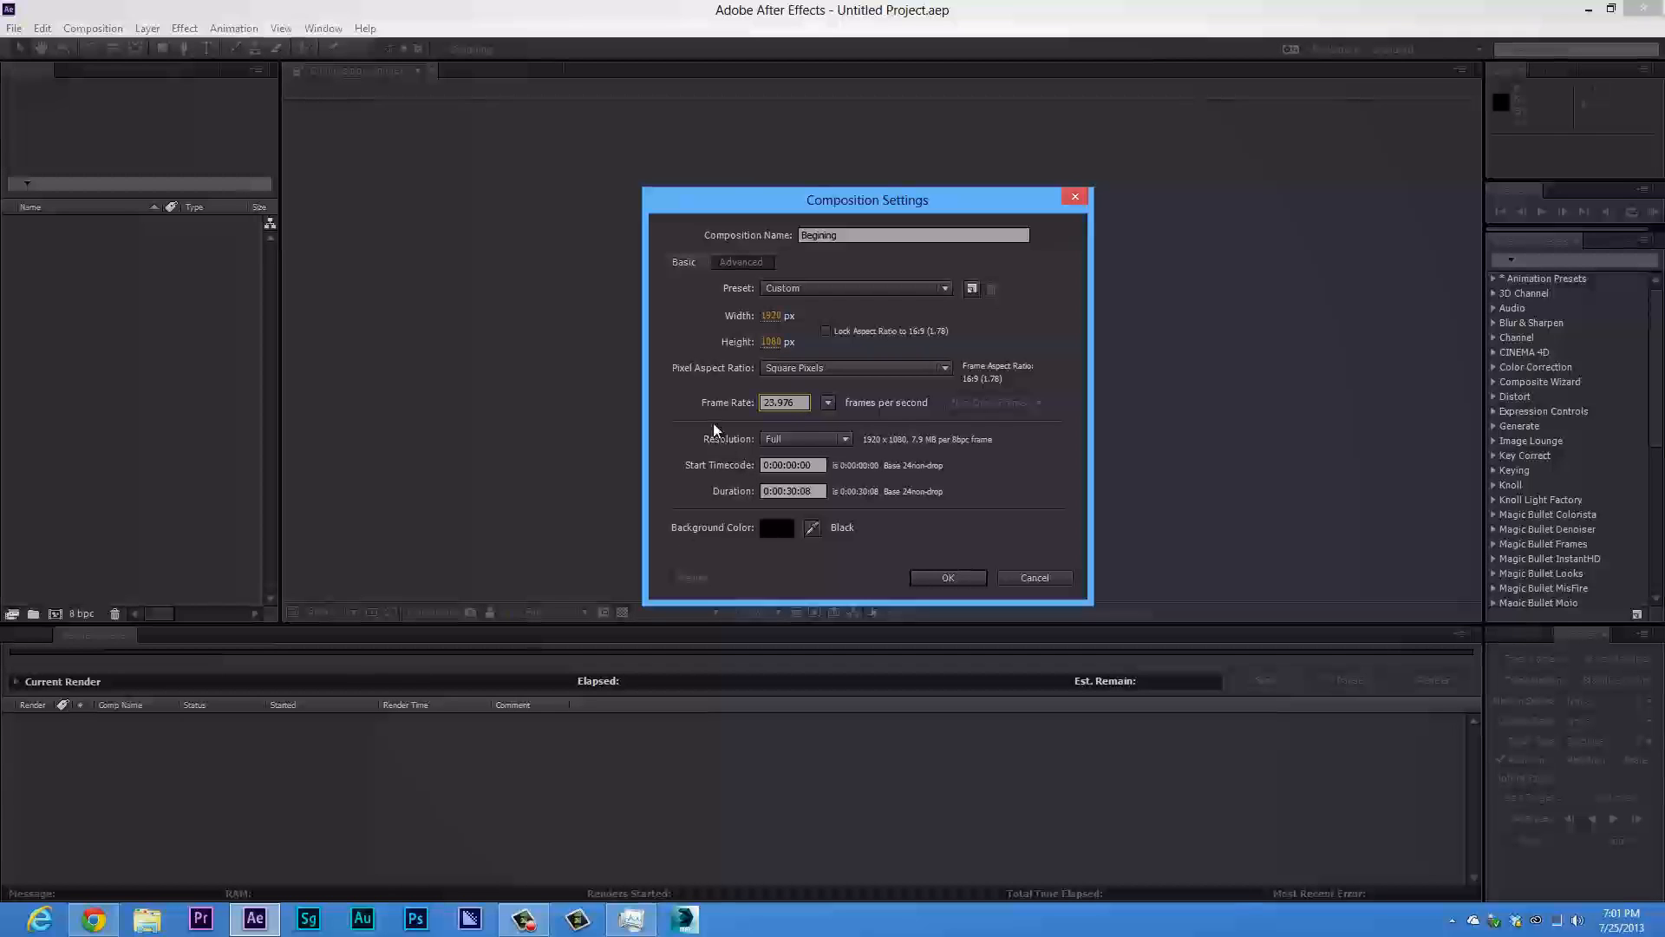
click(798, 488)
key(BackSpace)
key(BackSpace)
text(00)
key(BackSpace)
text(1)
click(954, 576)
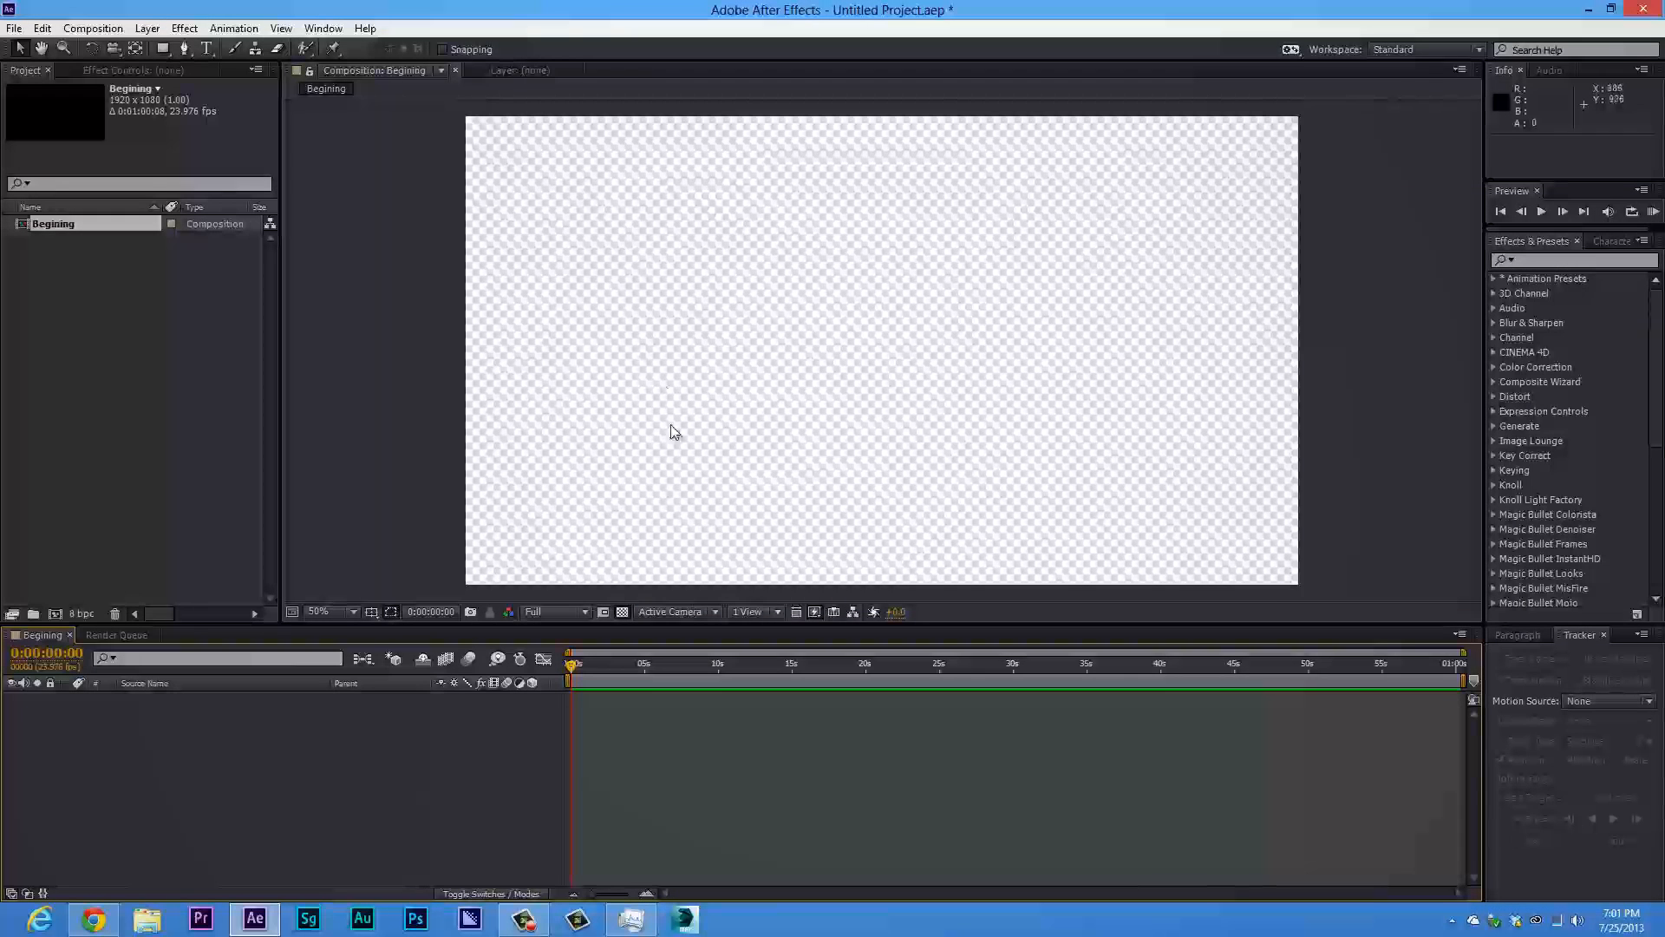
Toggle the transparency grid of the empty composition off and on again
click(622, 612)
click(624, 612)
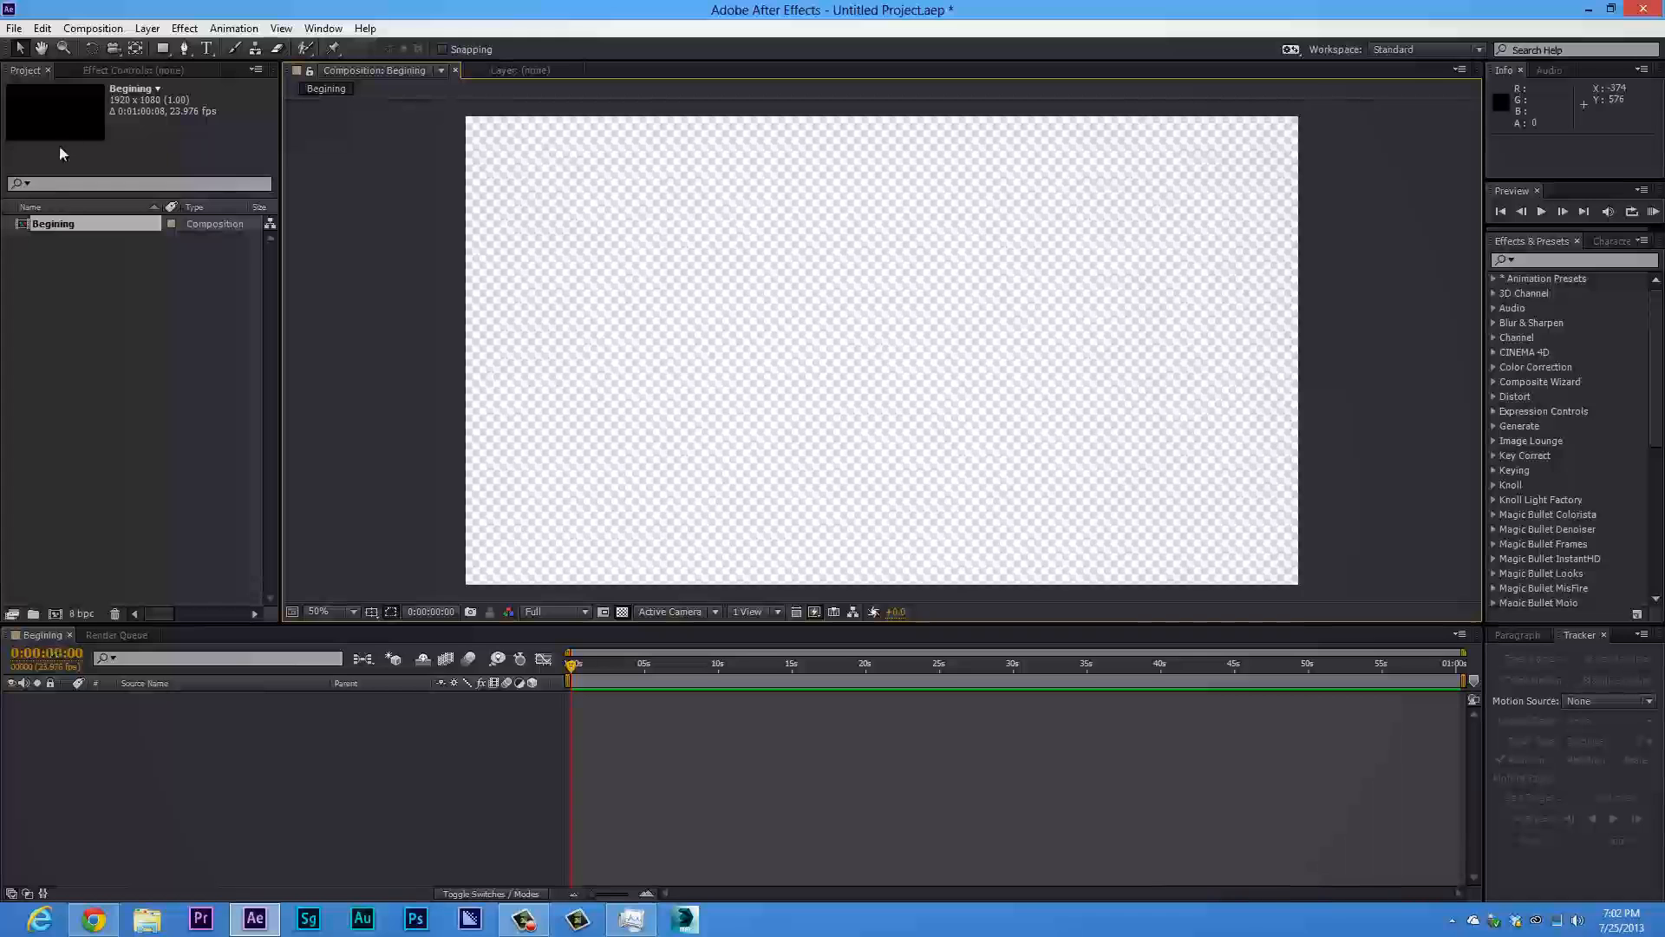
Create a second composition named new with the same settings
click(56, 612)
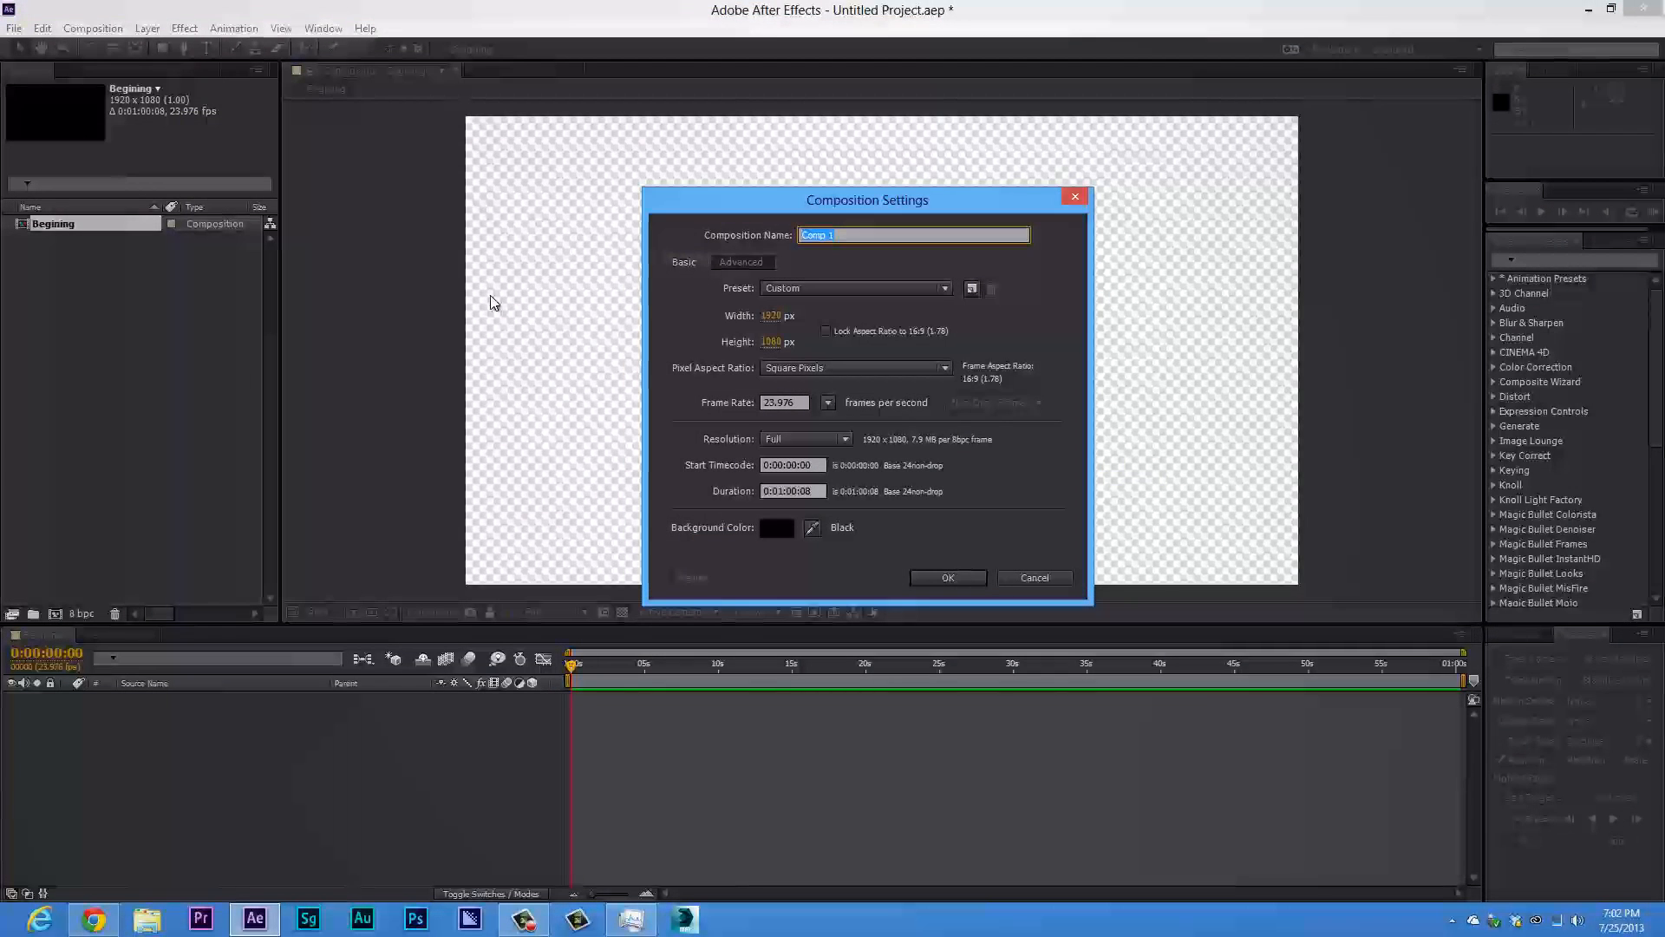
text(new)
key(Return)
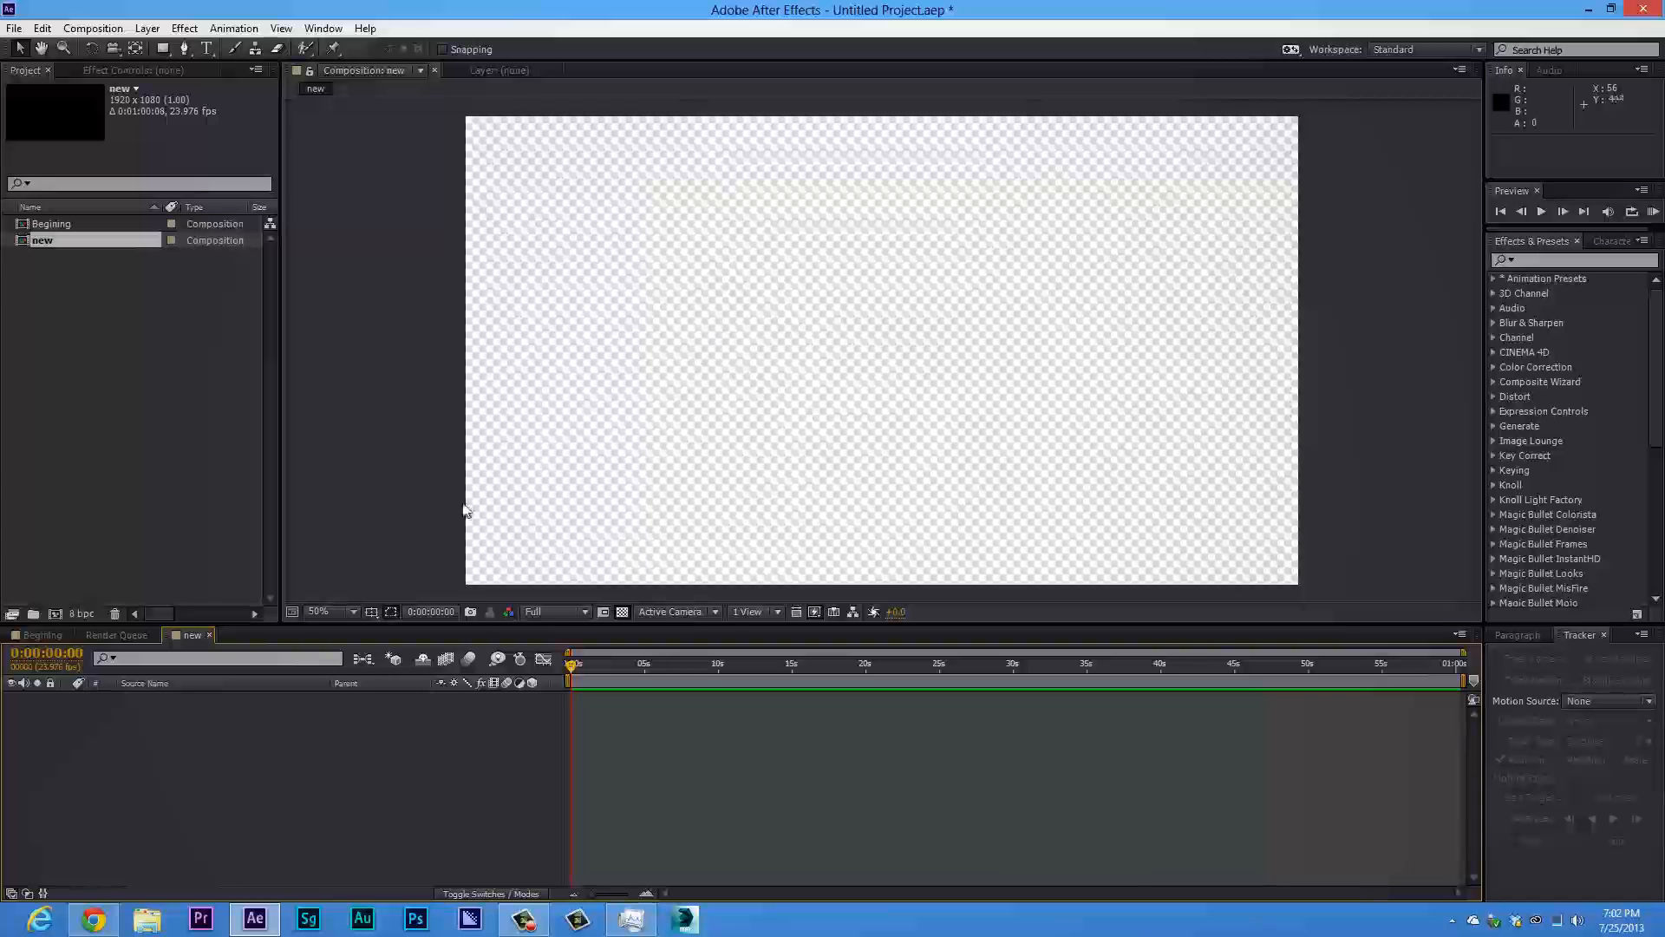
Place the new composition's timeline beside Begining, close it, and return to the Begining timeline
drag(192, 635, 99, 635)
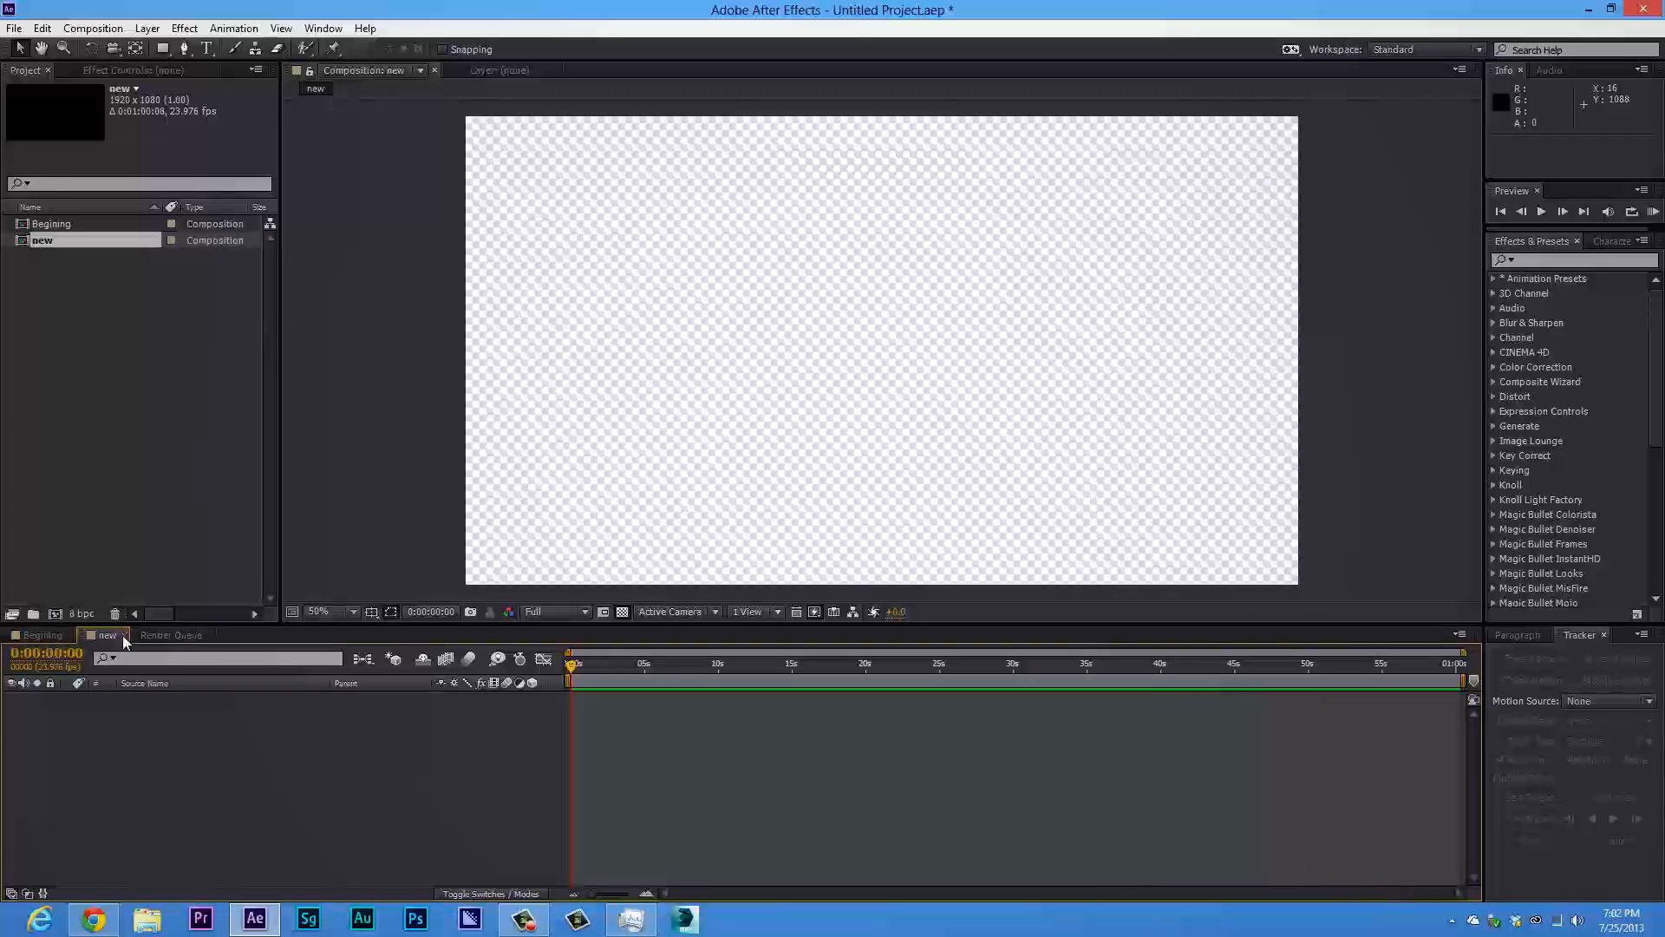
click(123, 635)
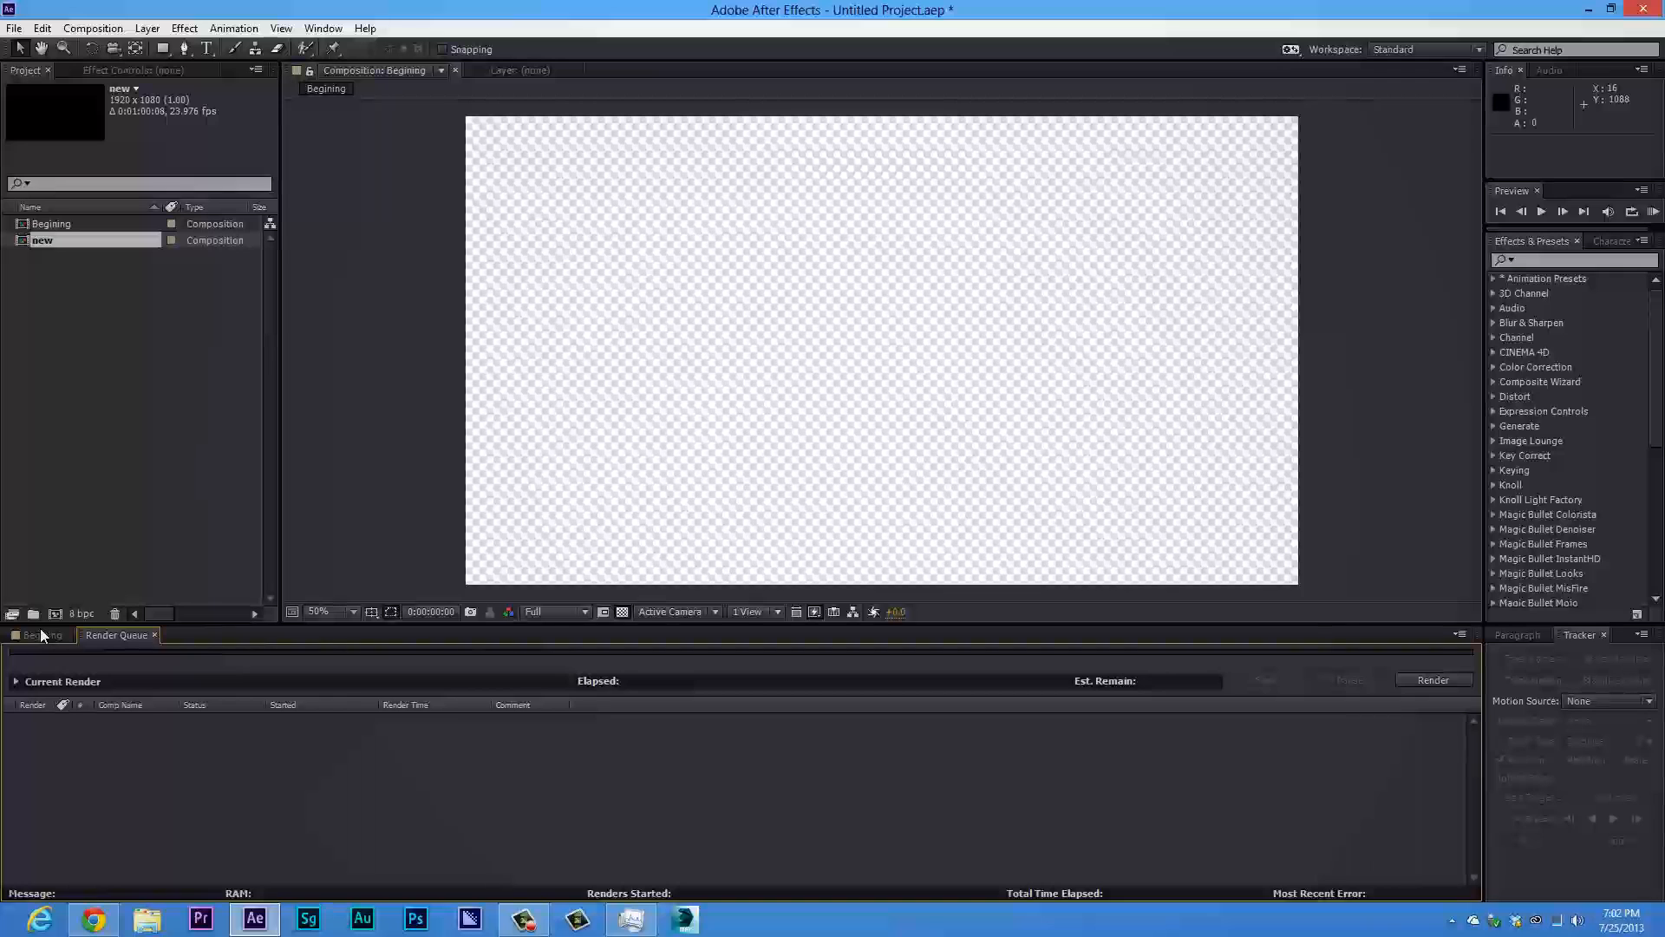
click(39, 633)
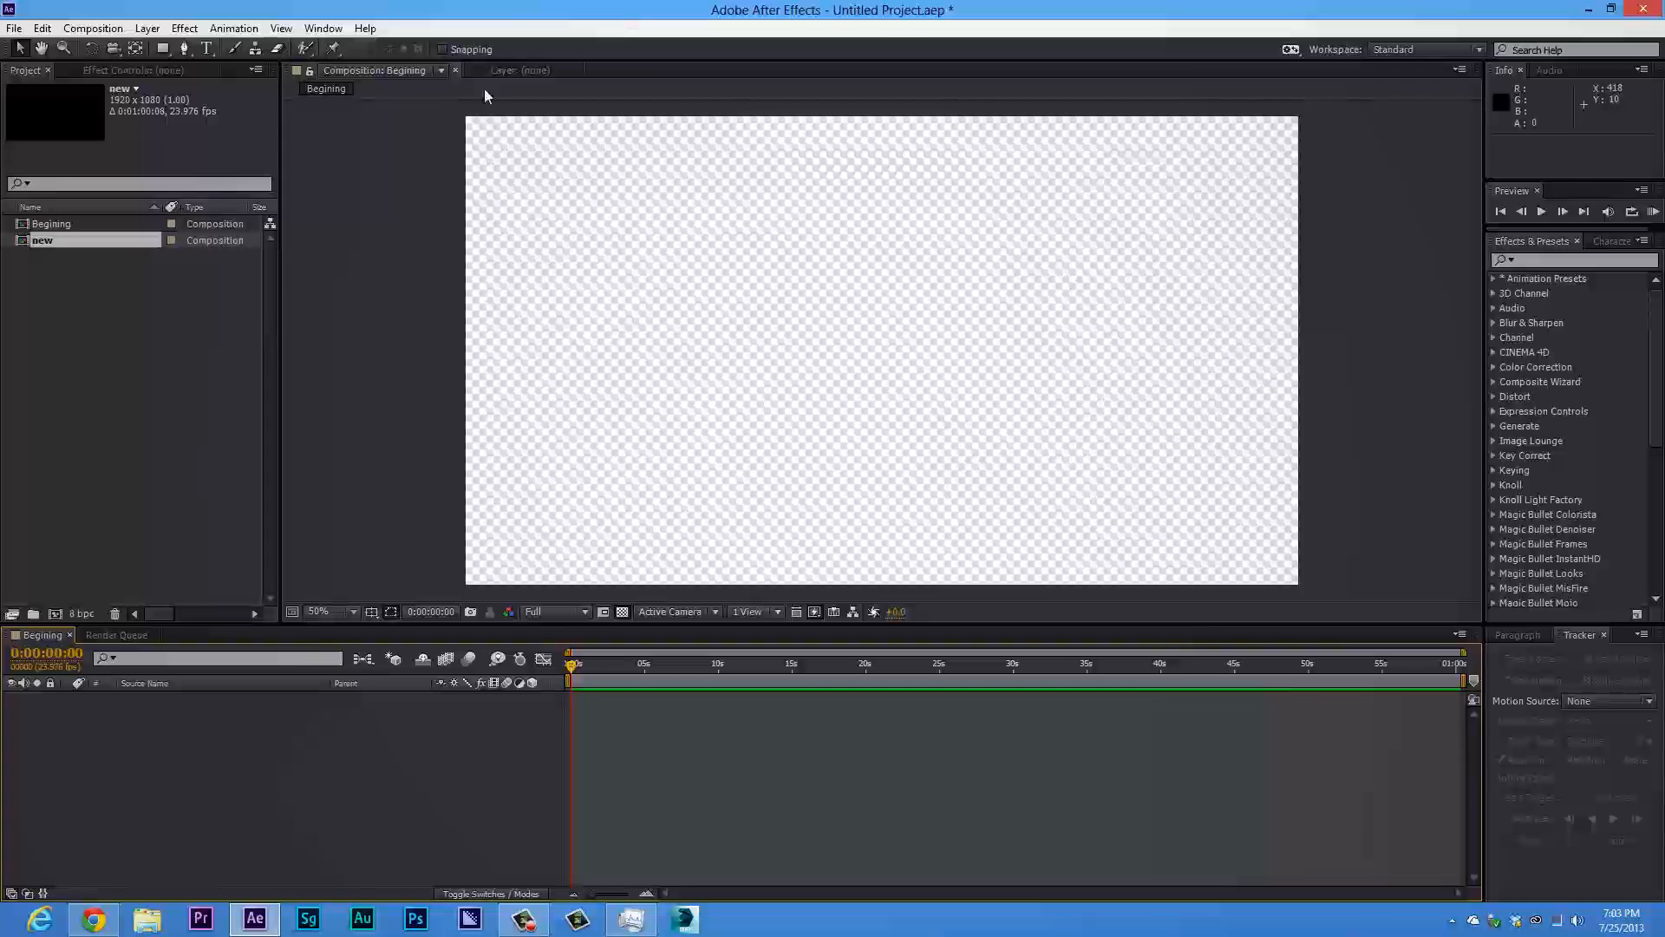
Import TFGB Footage Day 4 (32).MOV from the Desktop and add it as a layer in the Begining timeline
right_click(193, 339)
mouse_move(244, 429)
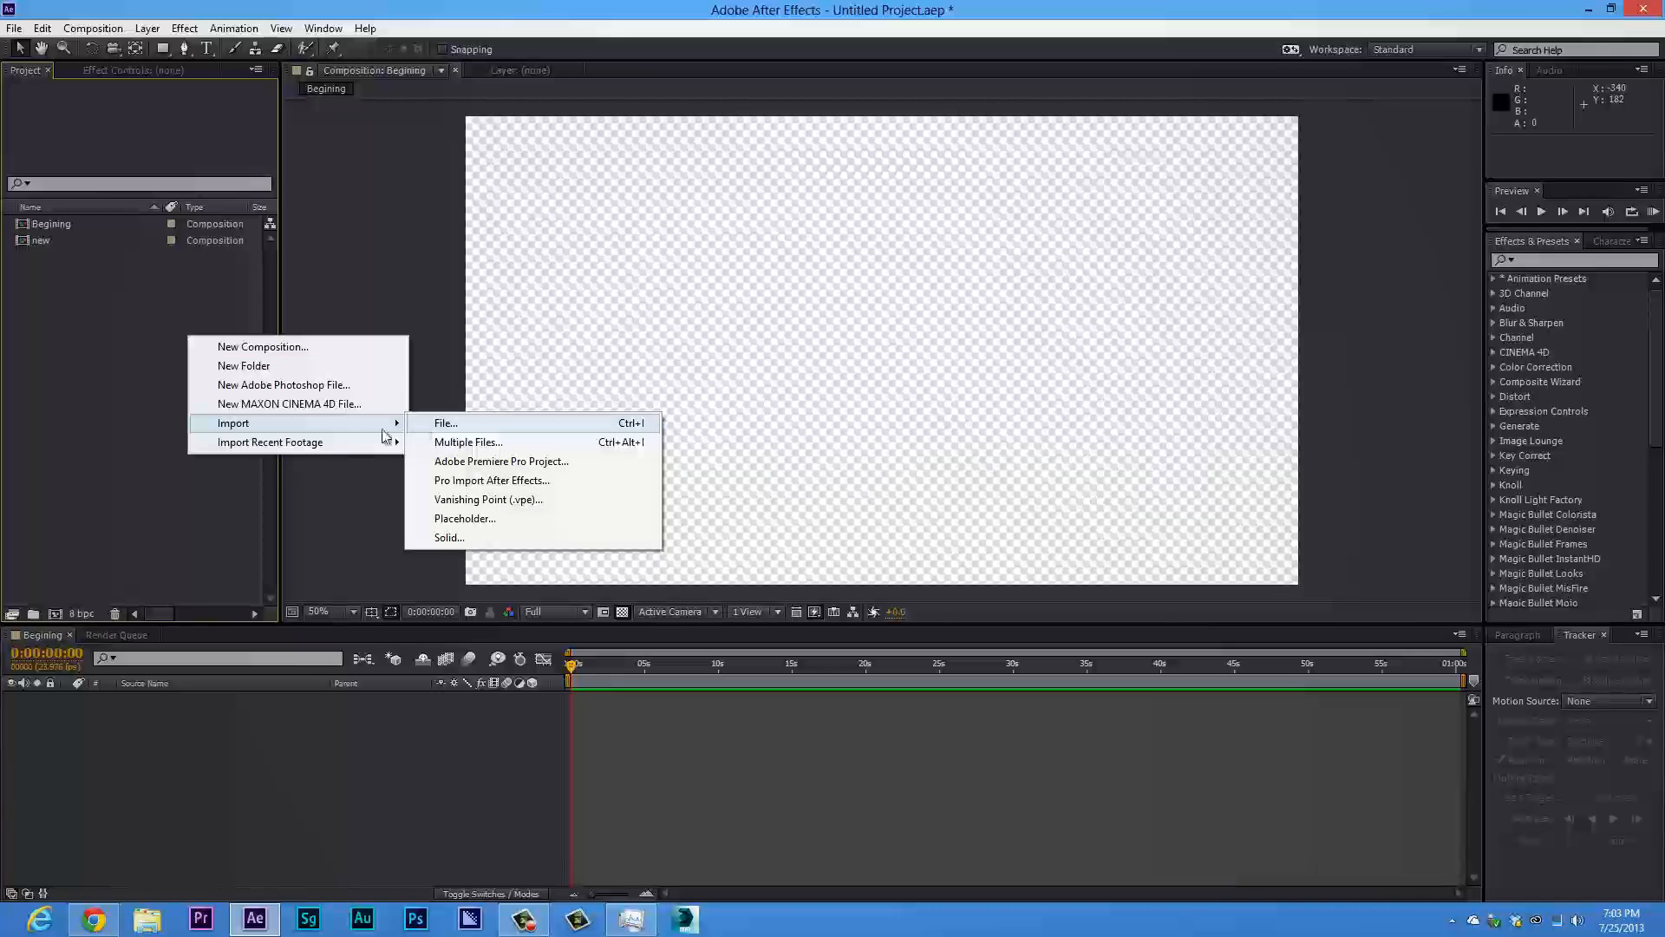
click(156, 381)
right_click(156, 381)
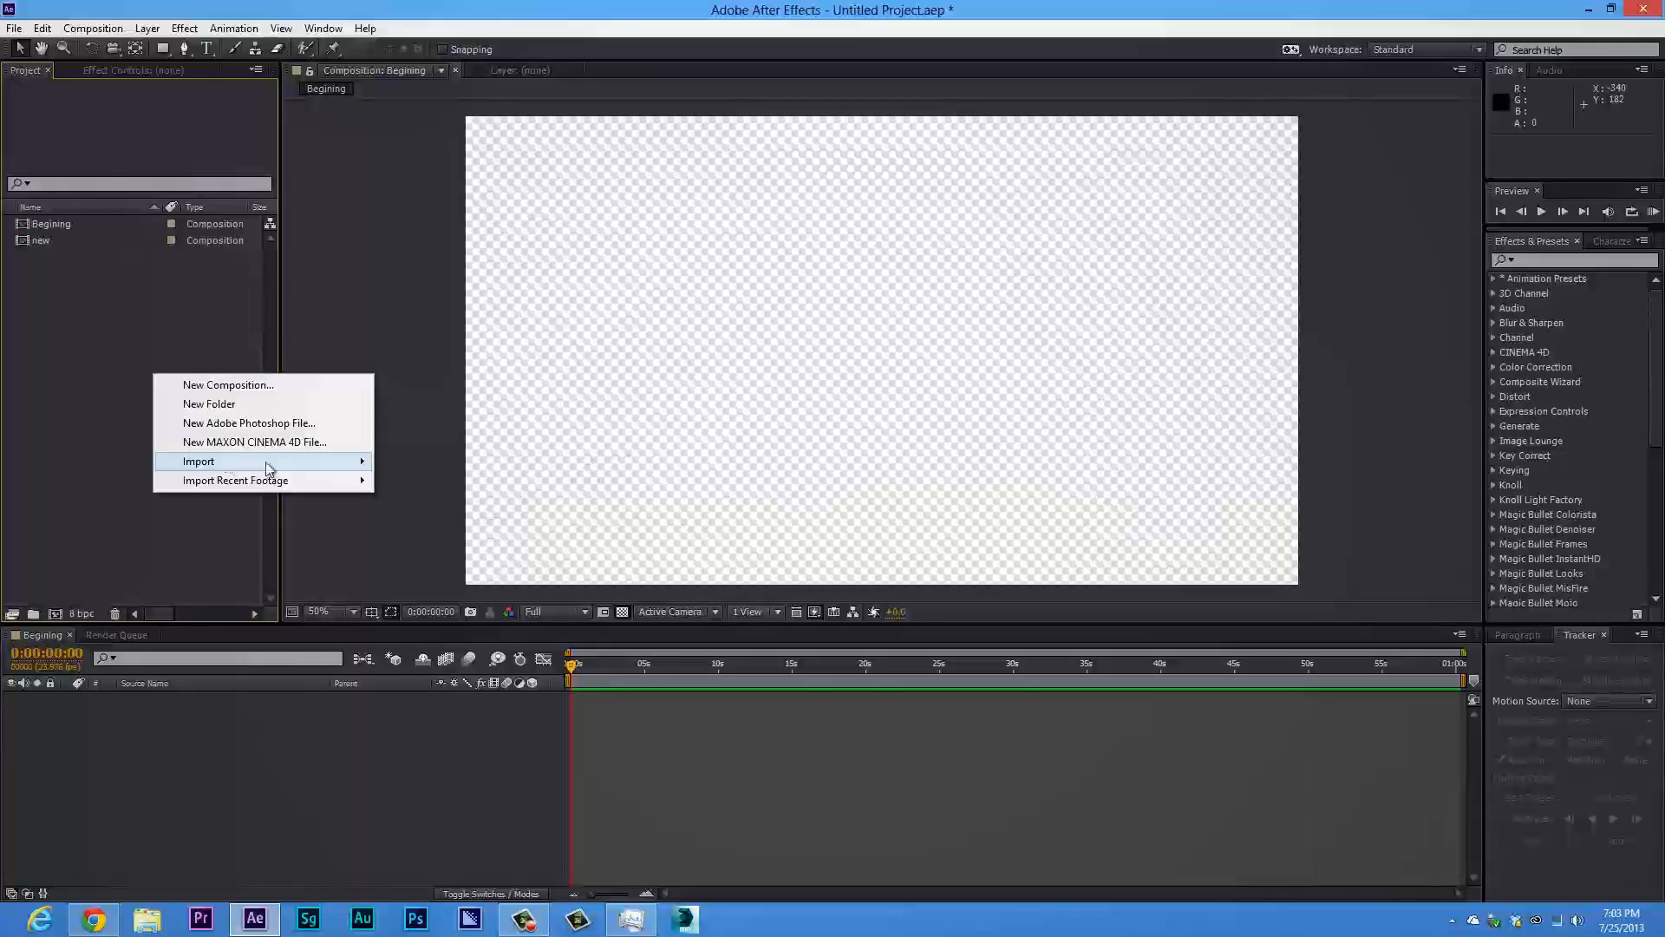
click(407, 463)
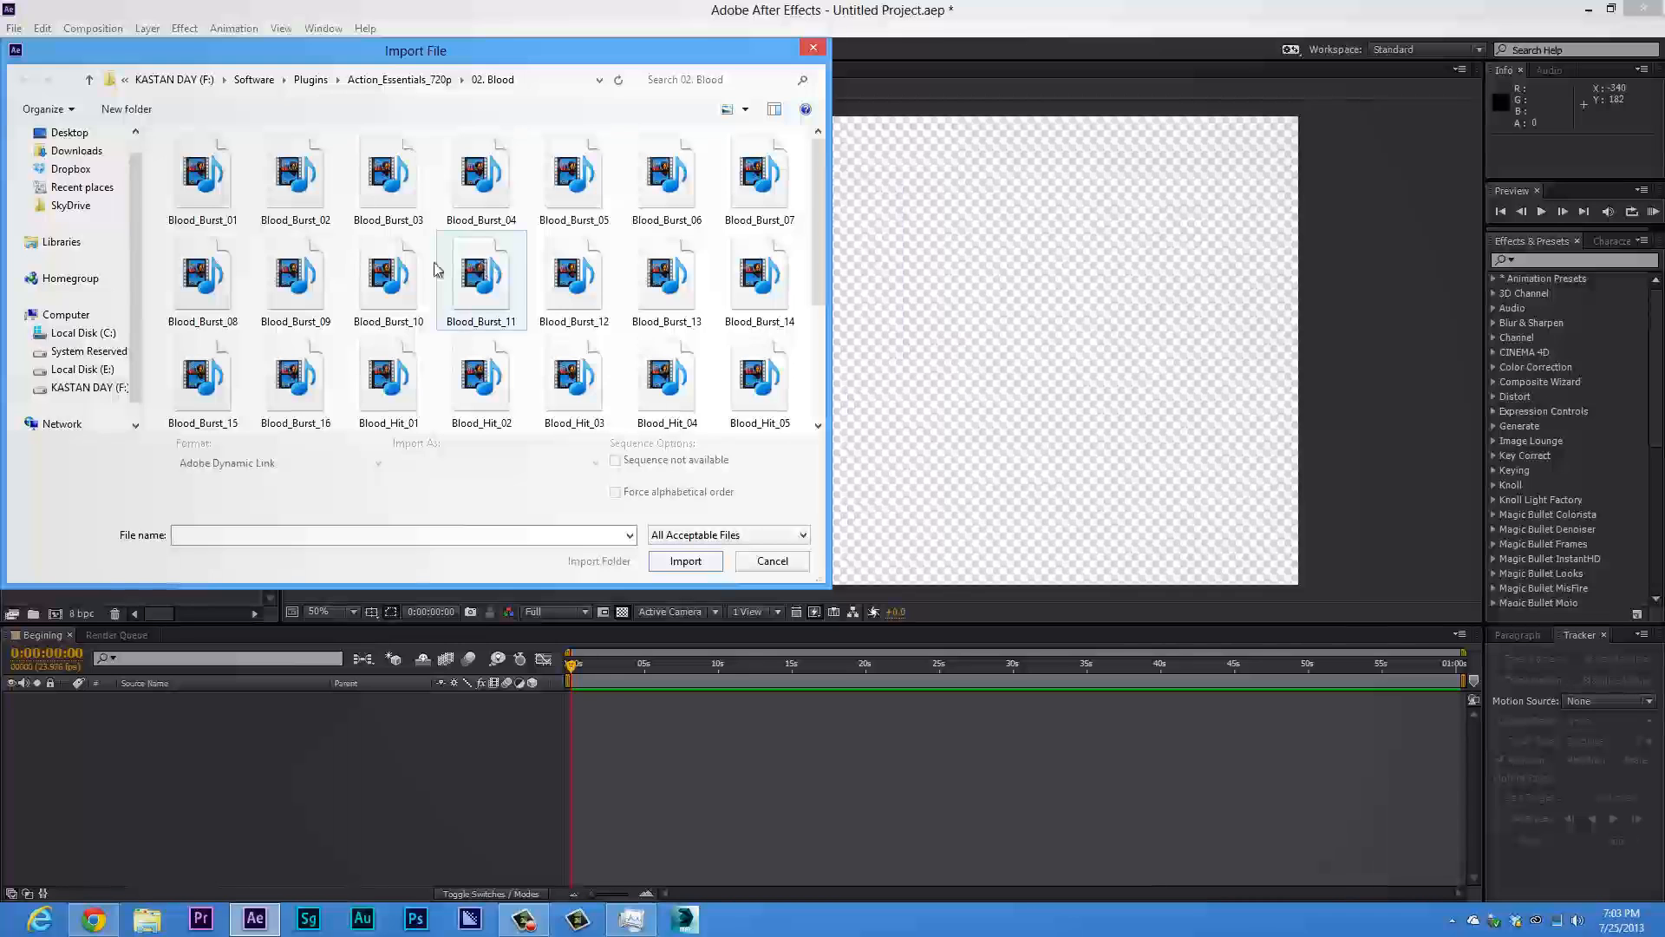
scroll(87, 191, up, 1)
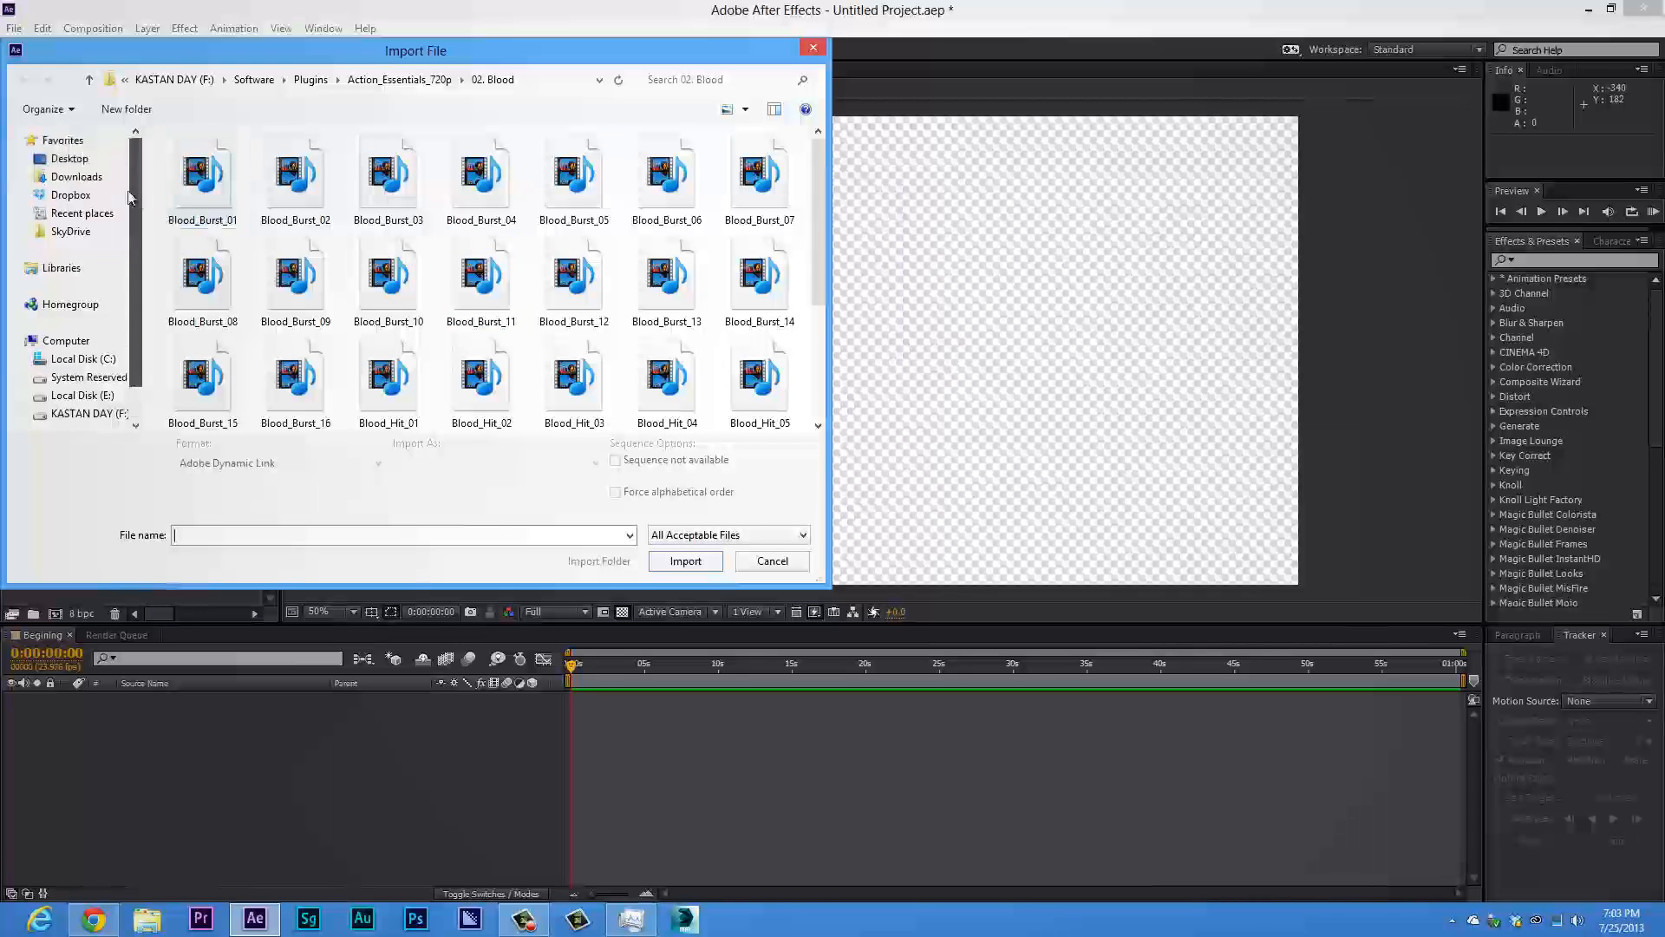
click(96, 160)
double_click(673, 212)
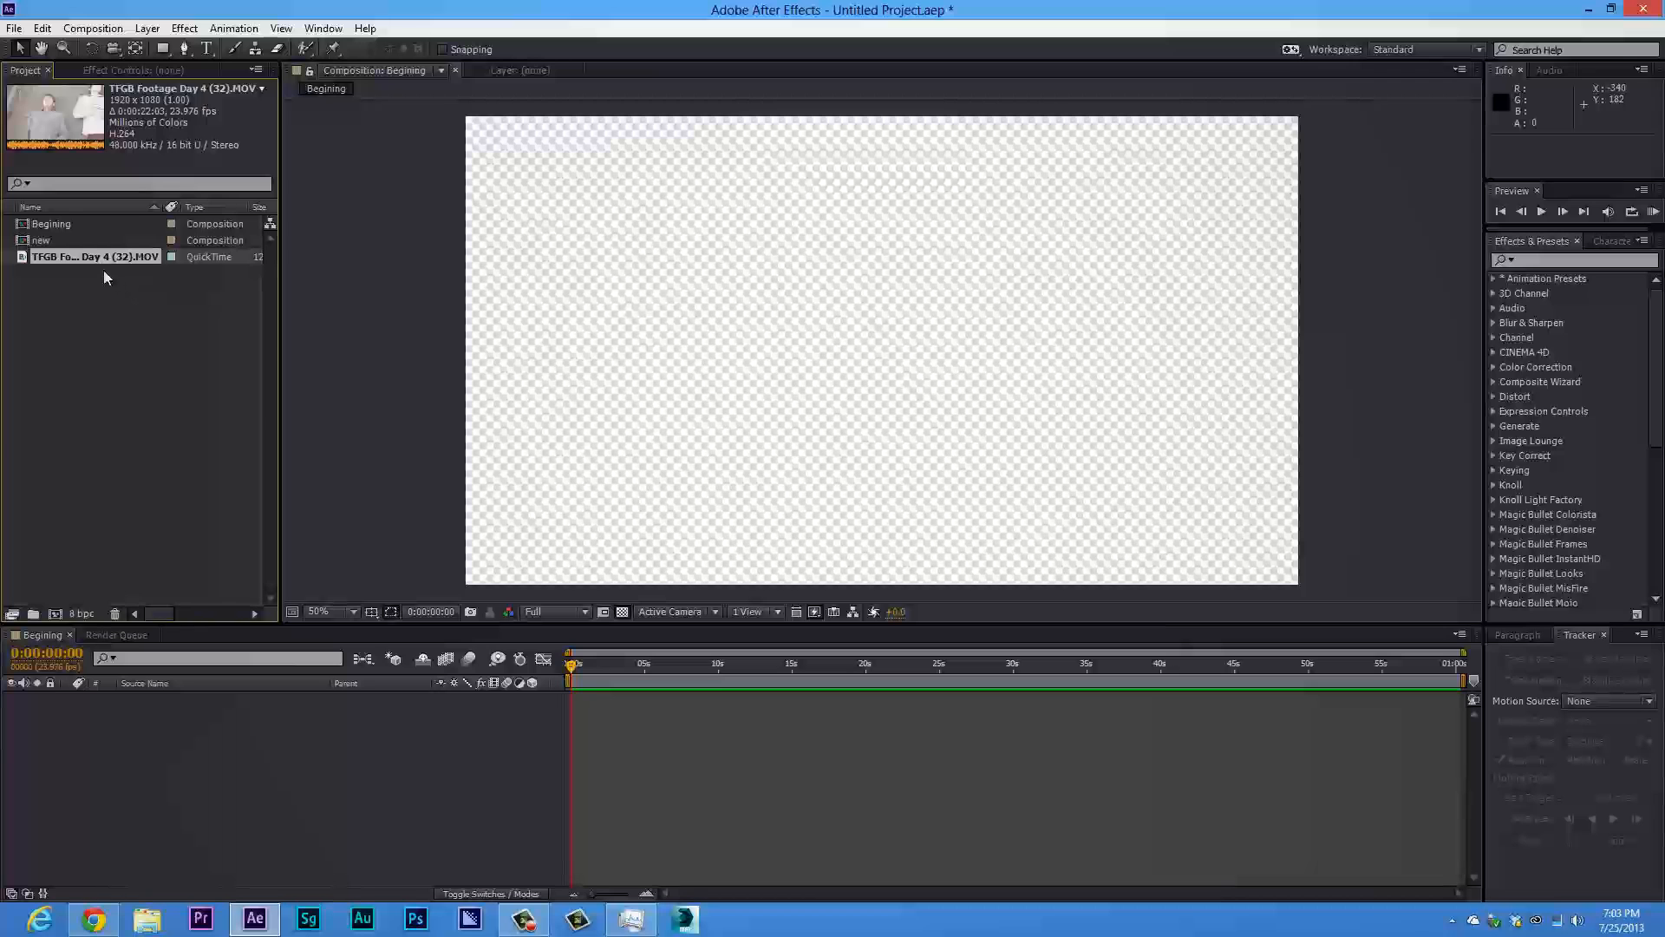
click(75, 264)
drag(77, 258, 180, 737)
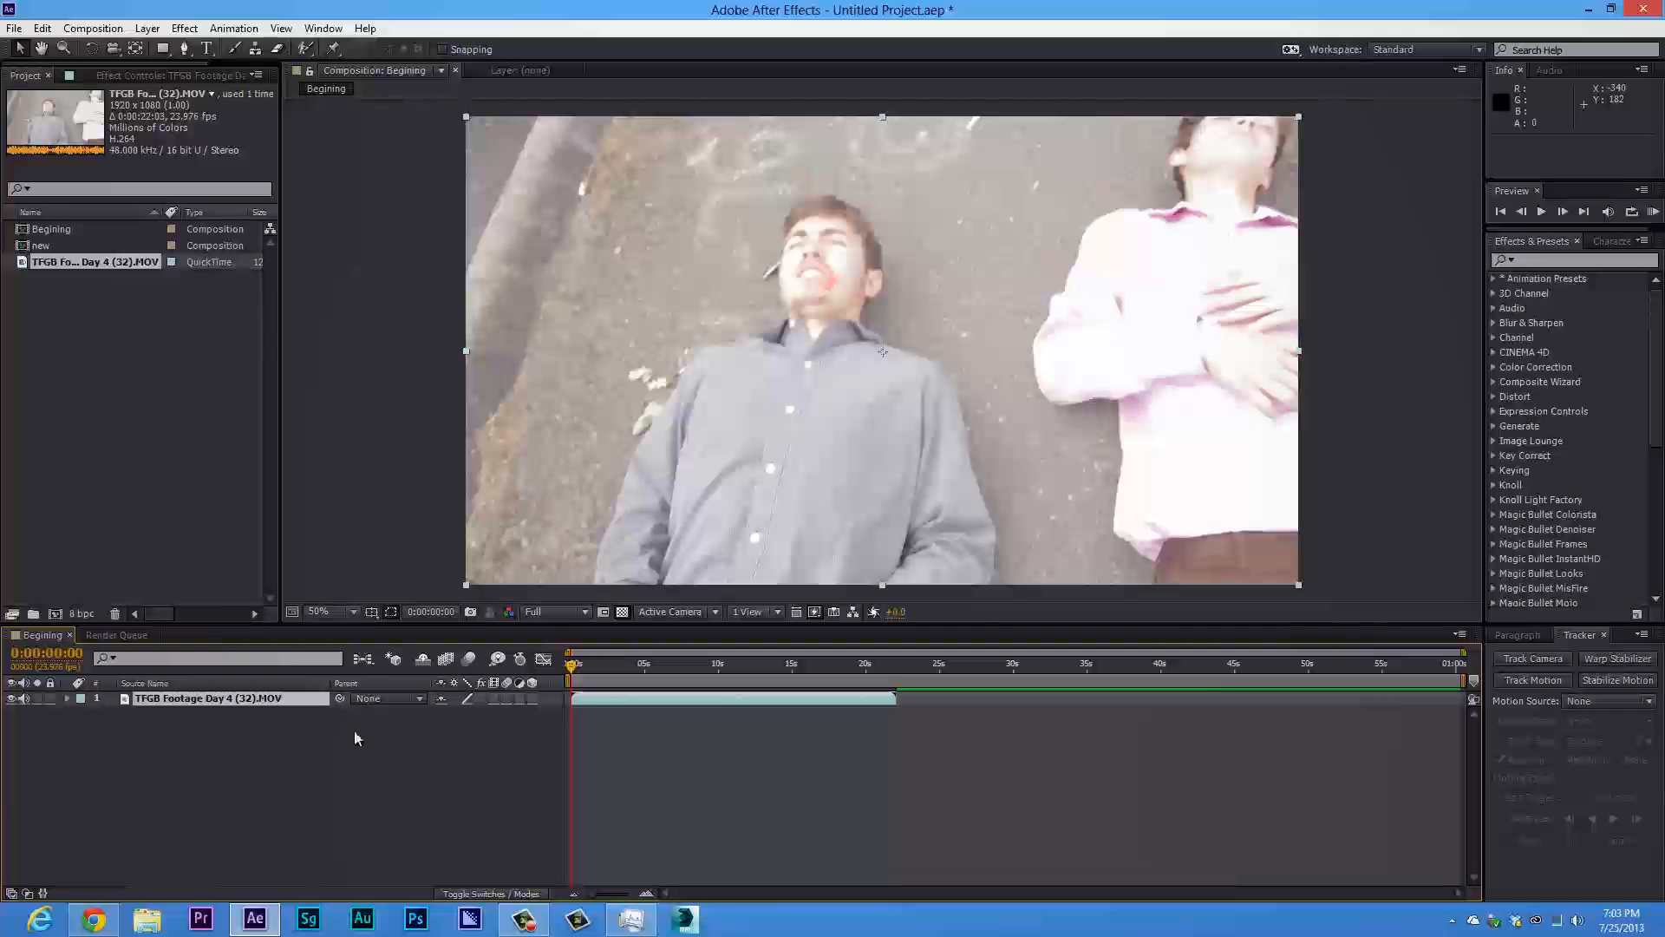
Play the footage from the beginning of the timeline, stop it, and return to the first frame
mouse_move(572, 670)
mouse_down()
mouse_move(866, 673)
mouse_move(544, 659)
mouse_up()
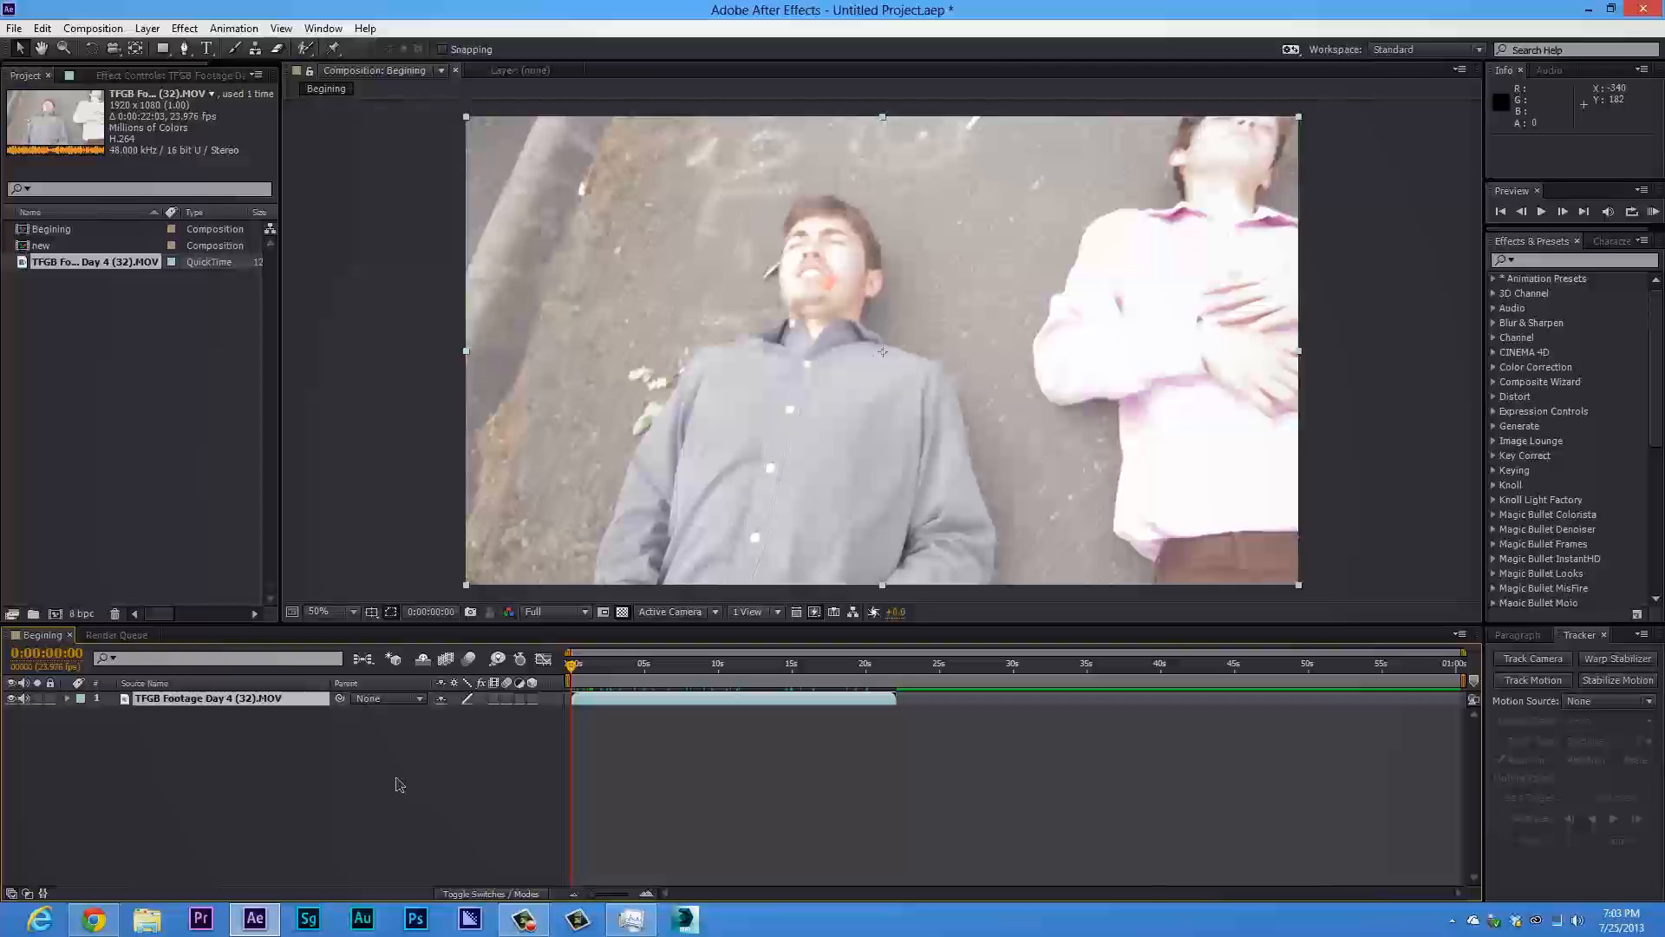
key(space)
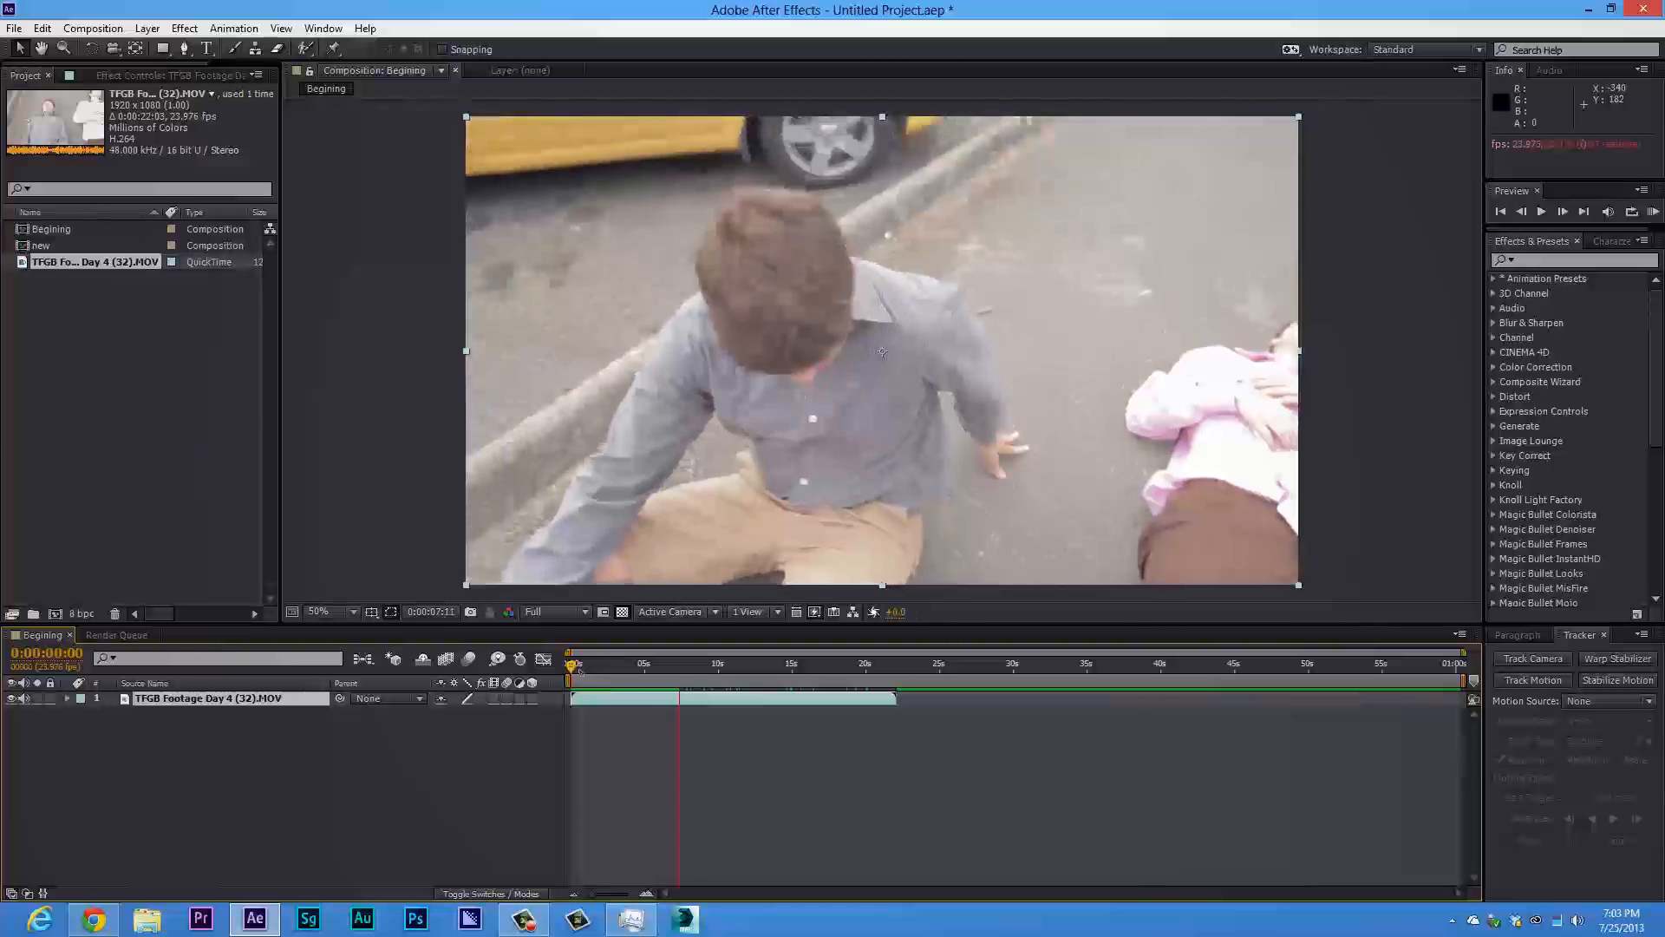
key(space)
drag(607, 667, 557, 679)
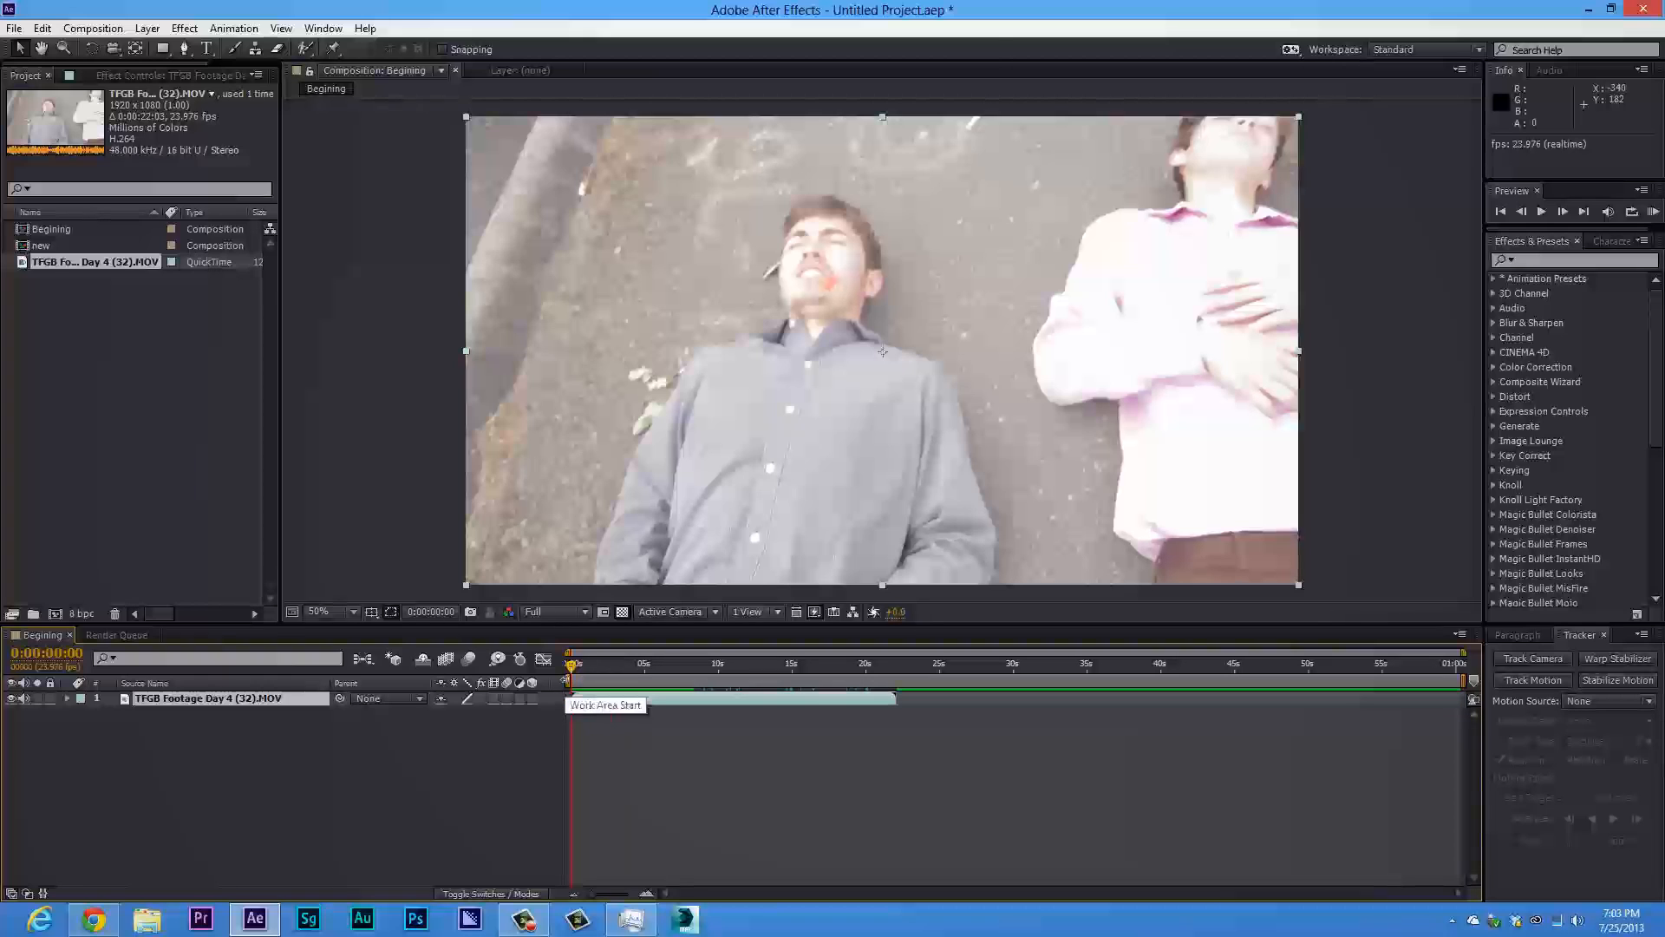
Shorten the work area to end at 0:00:22:07, just past the end of the footage clip
mouse_move(566, 682)
mouse_down()
mouse_move(698, 678)
mouse_move(569, 677)
mouse_up()
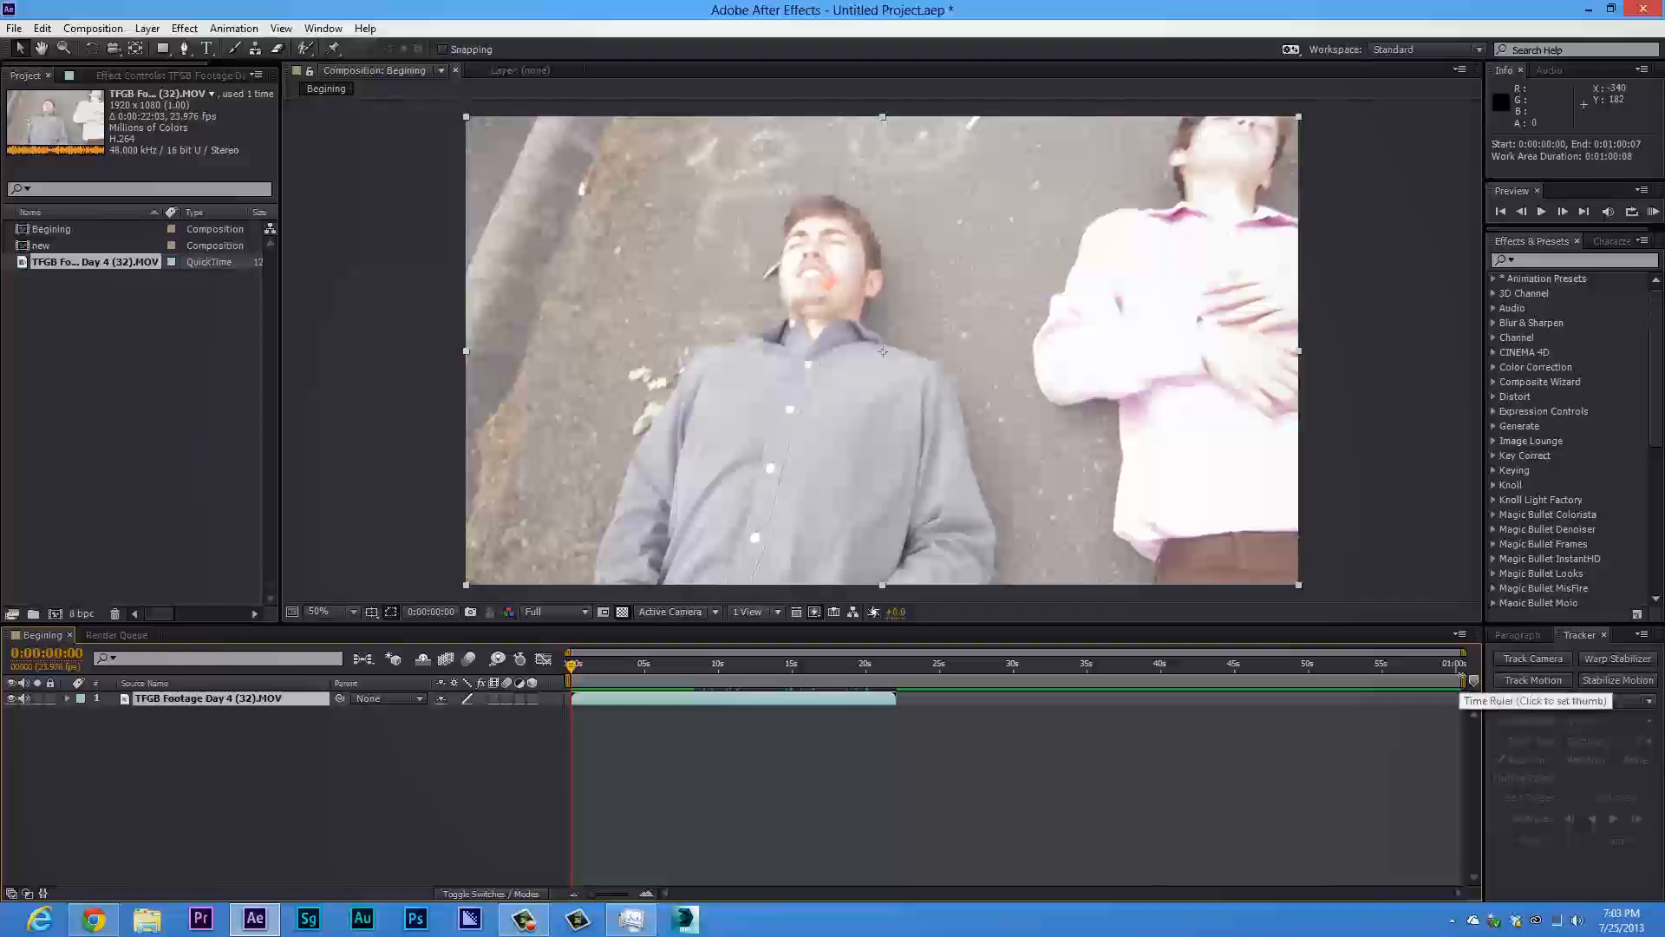
drag(1466, 674, 905, 679)
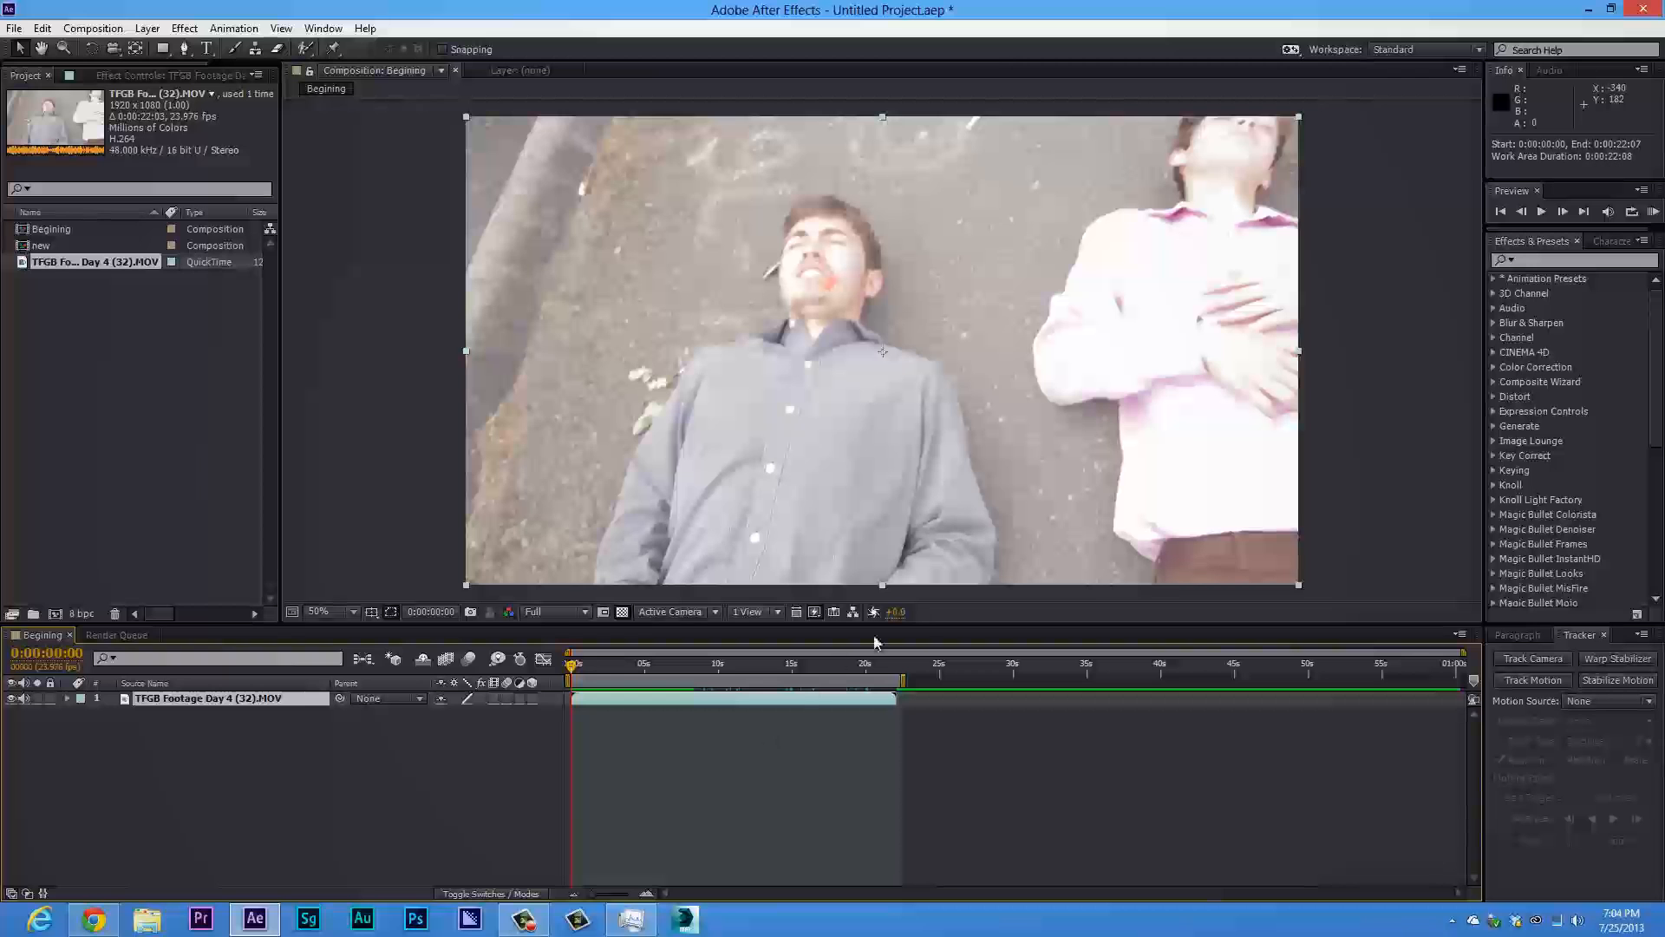
Run a RAM preview of the work area, stop it, and move back to 0:00:02:02
click(1651, 212)
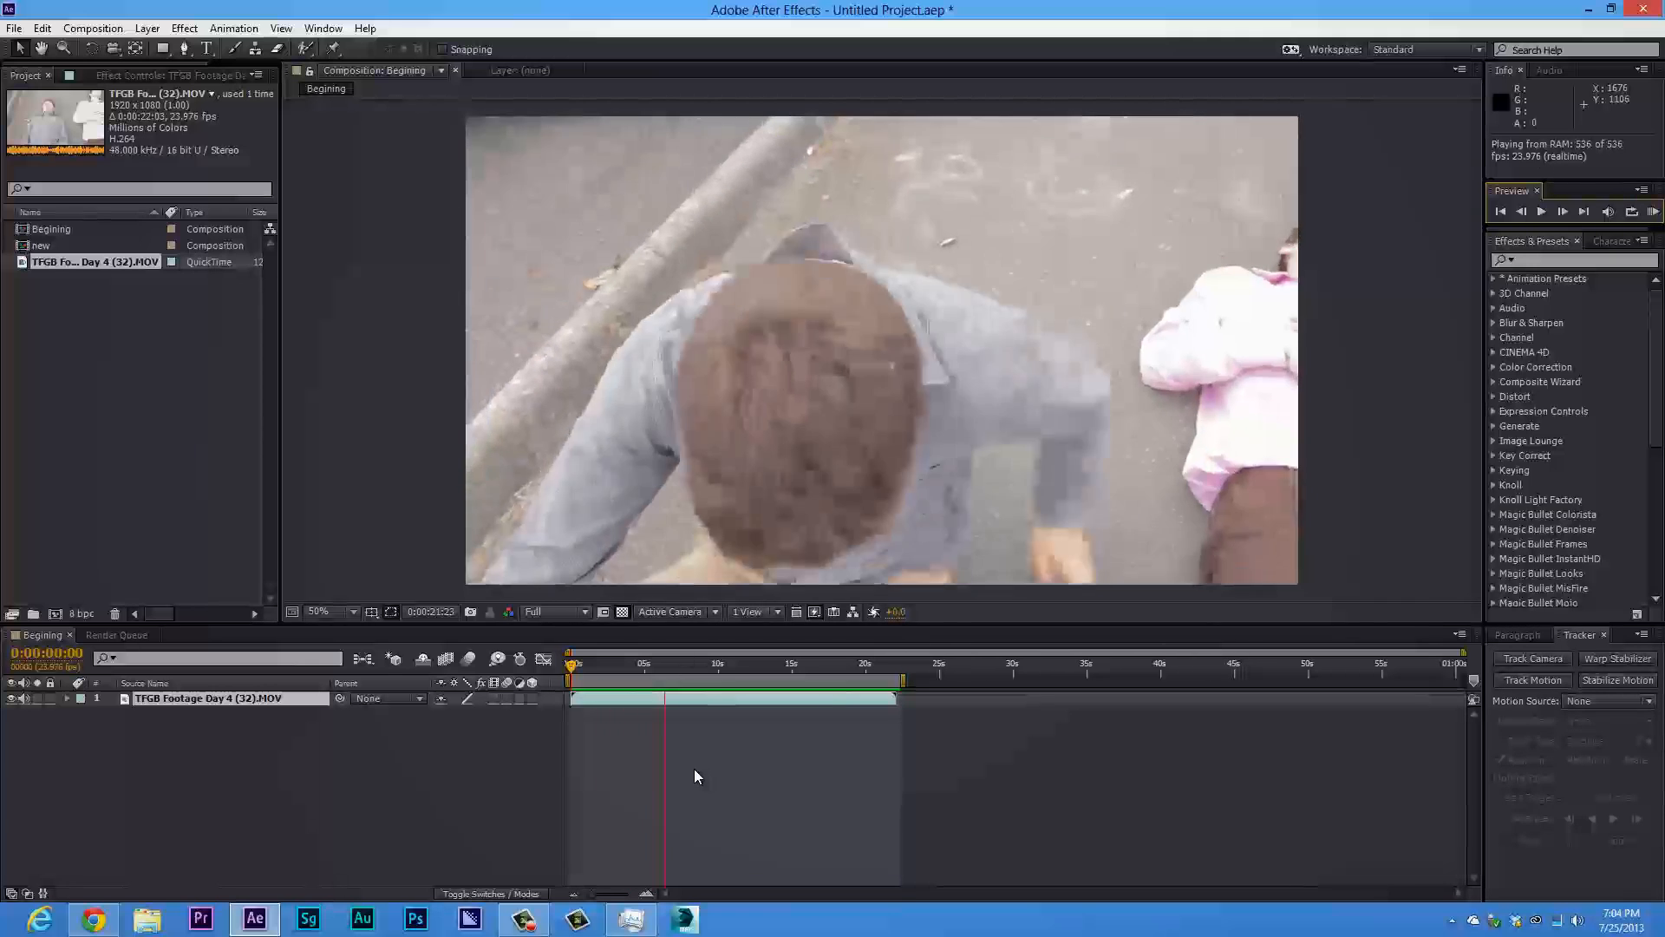
key(space)
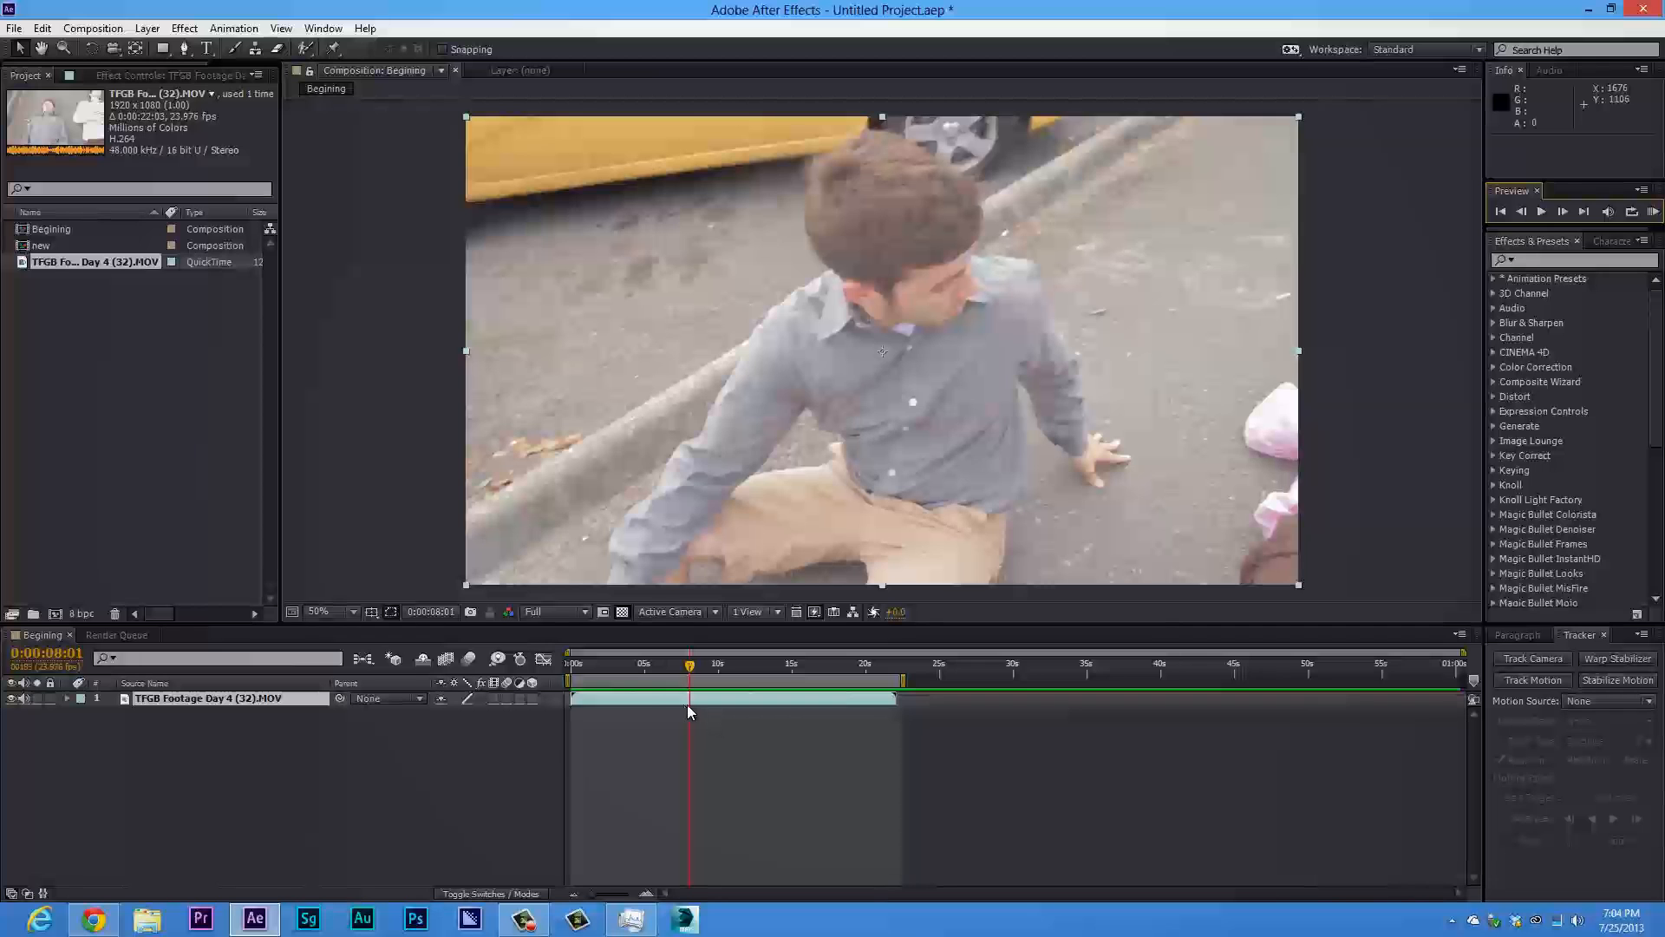
drag(620, 663, 568, 664)
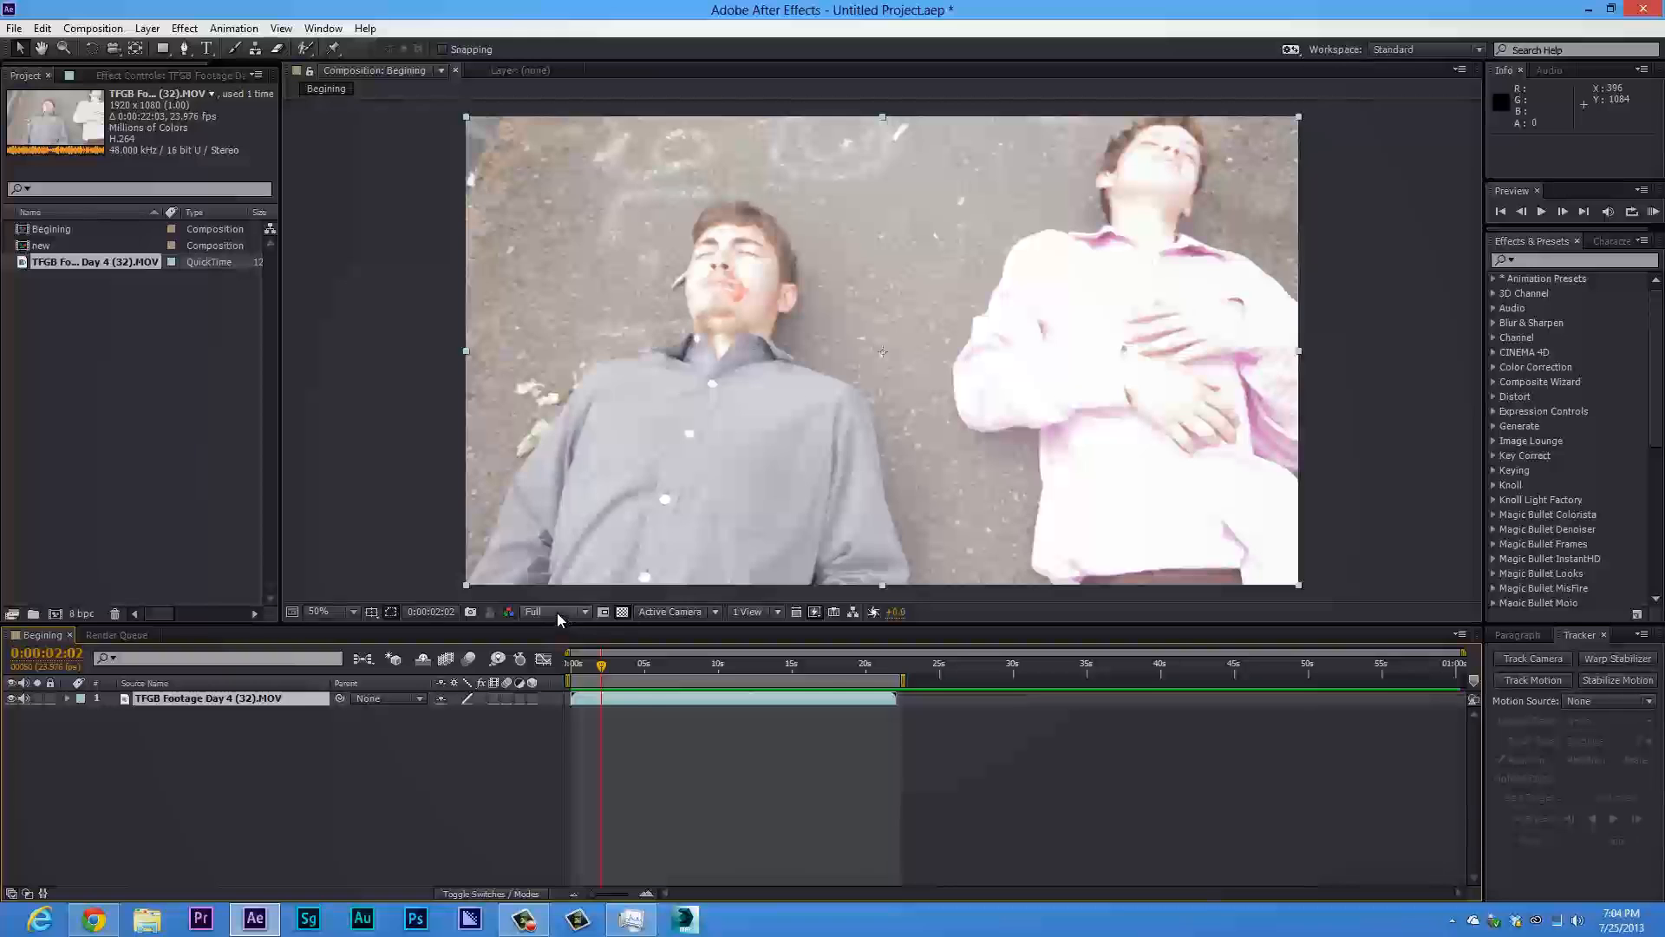
Set the composition's preview resolution to Half
click(560, 612)
click(557, 669)
click(565, 612)
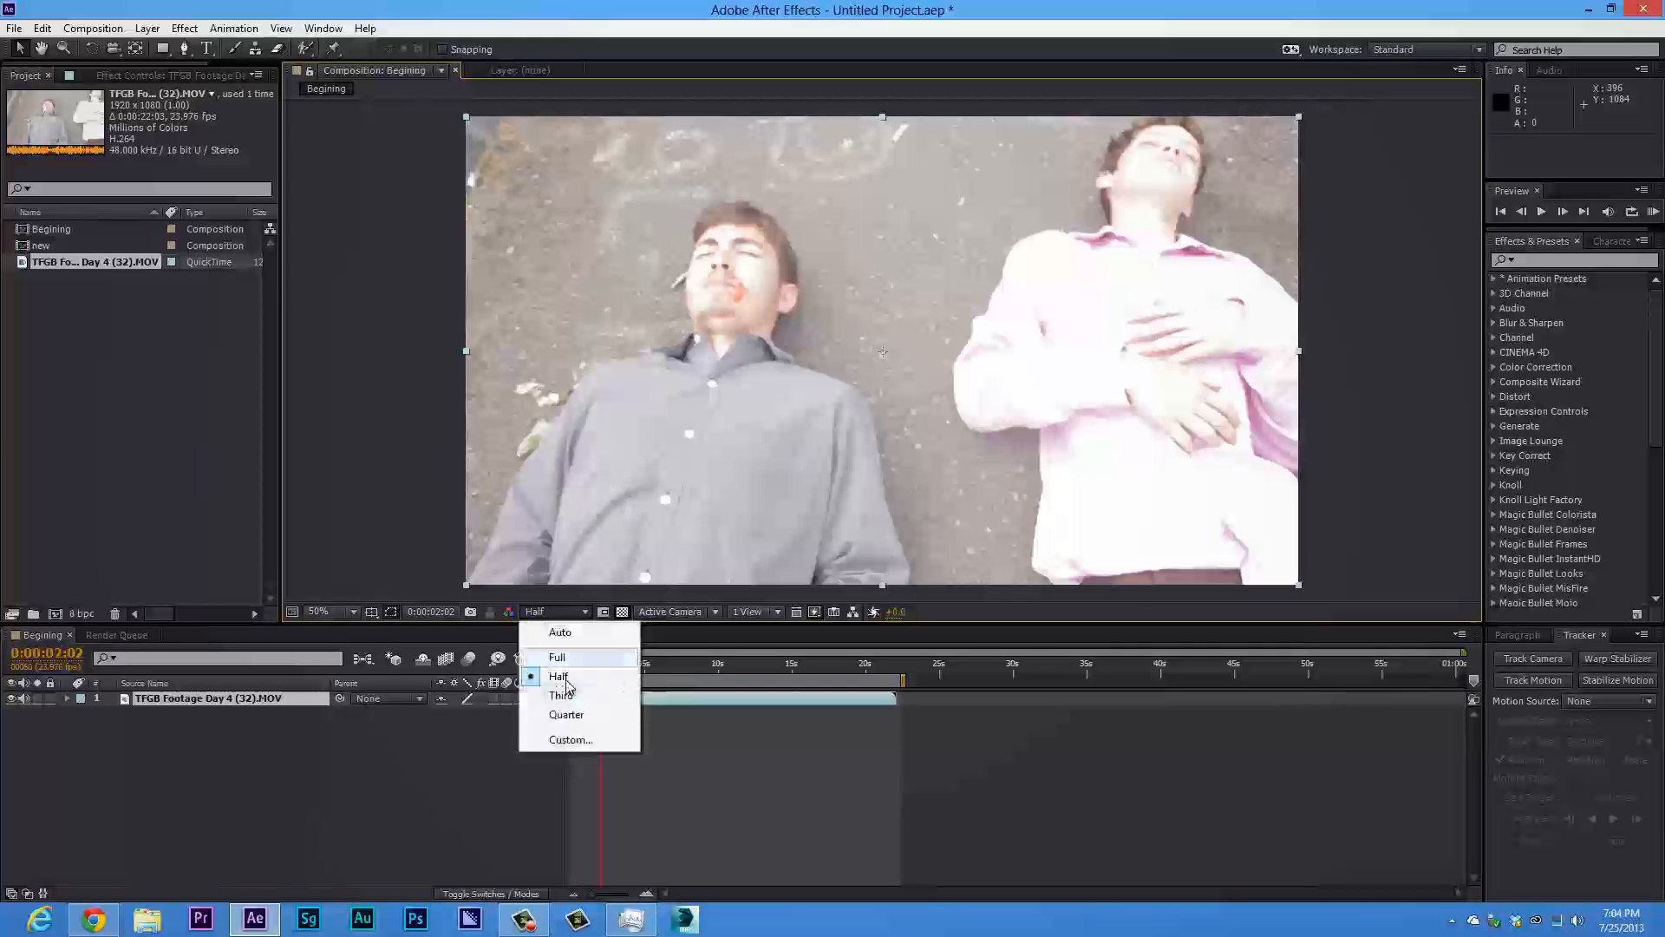
click(559, 675)
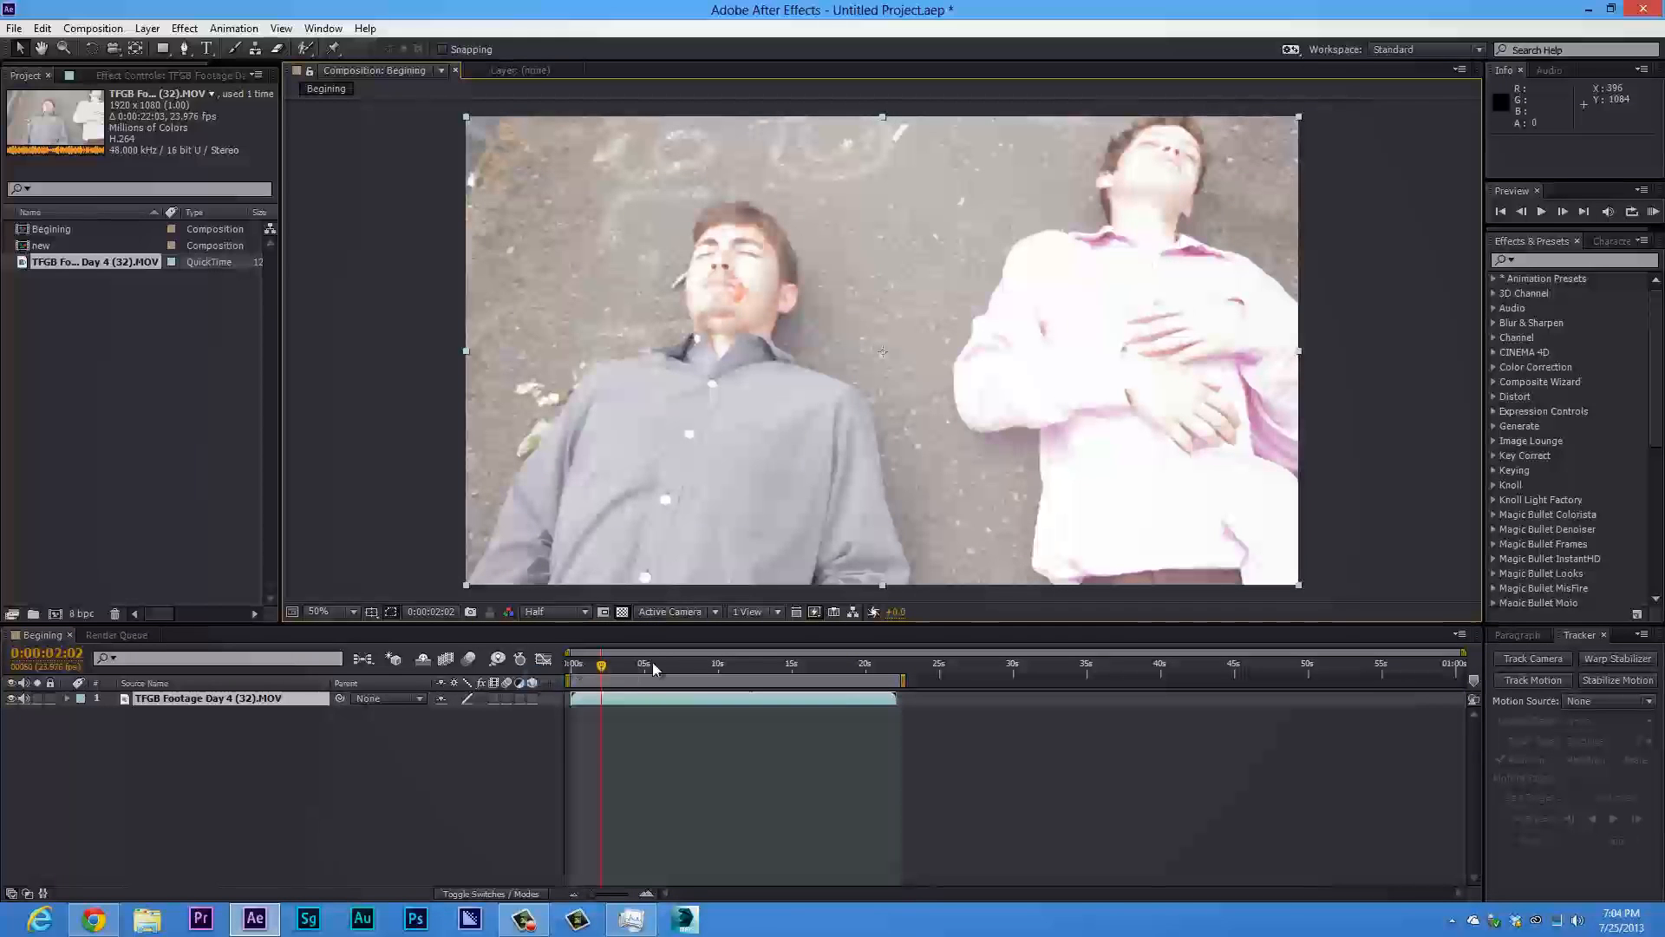
Run a RAM preview at half resolution, stop it, and return to the first frame
key(KP_0)
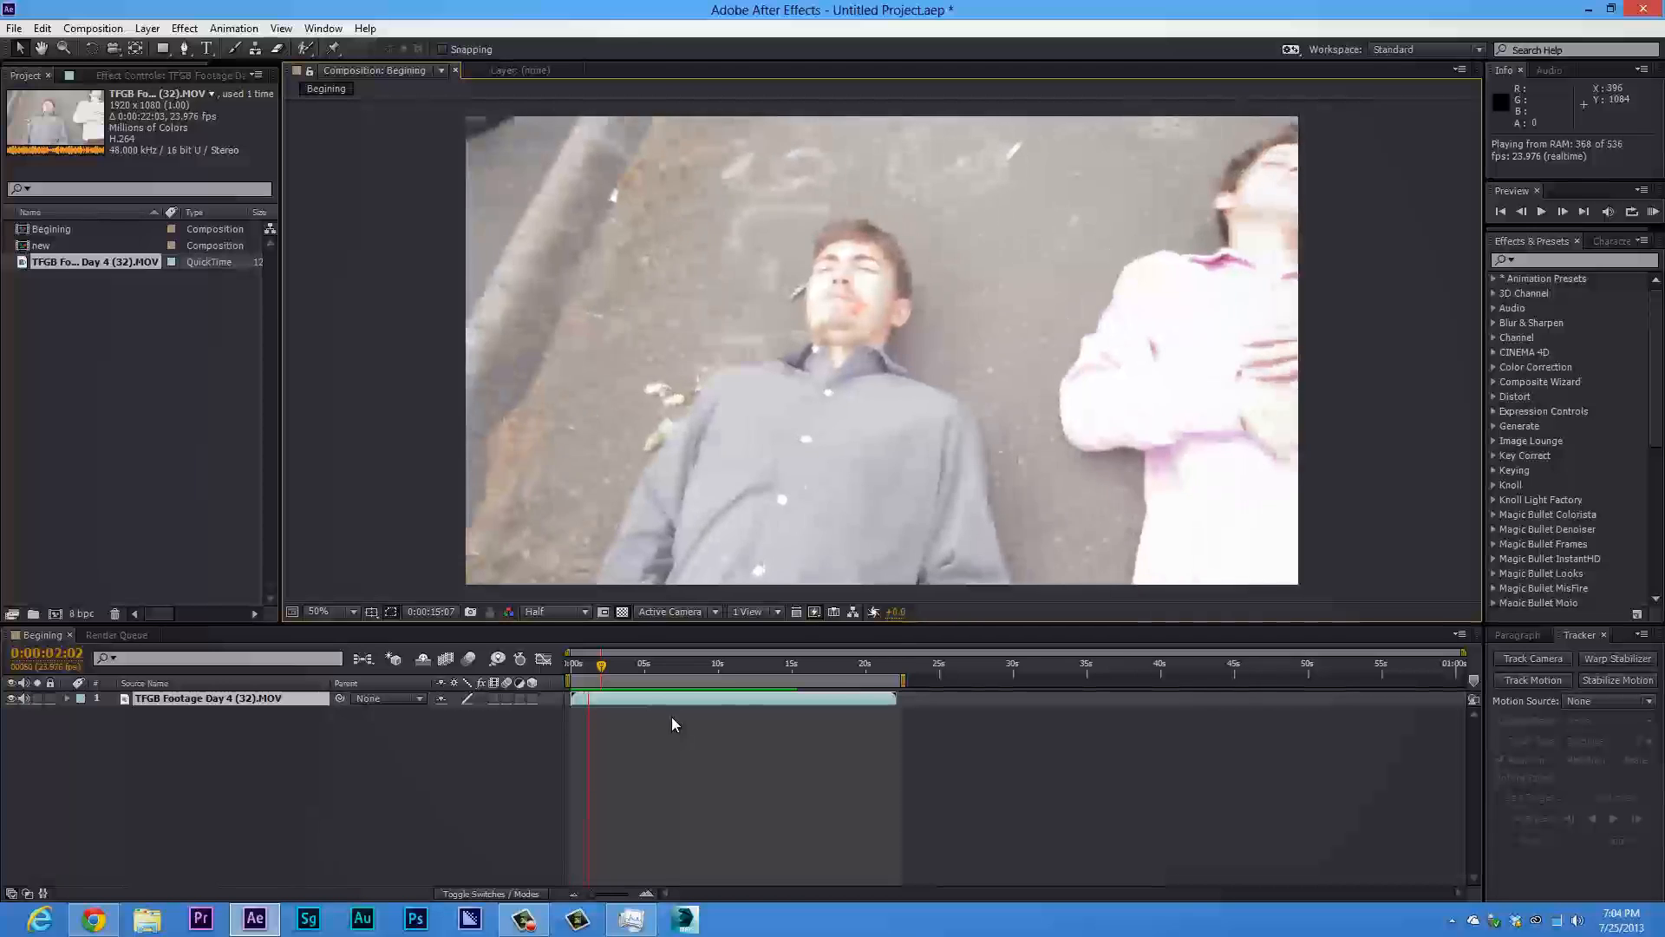
key(space)
drag(600, 666, 502, 692)
Add a red 1920 x 1080 px solid layer above the footage in the Begining composition
click(174, 756)
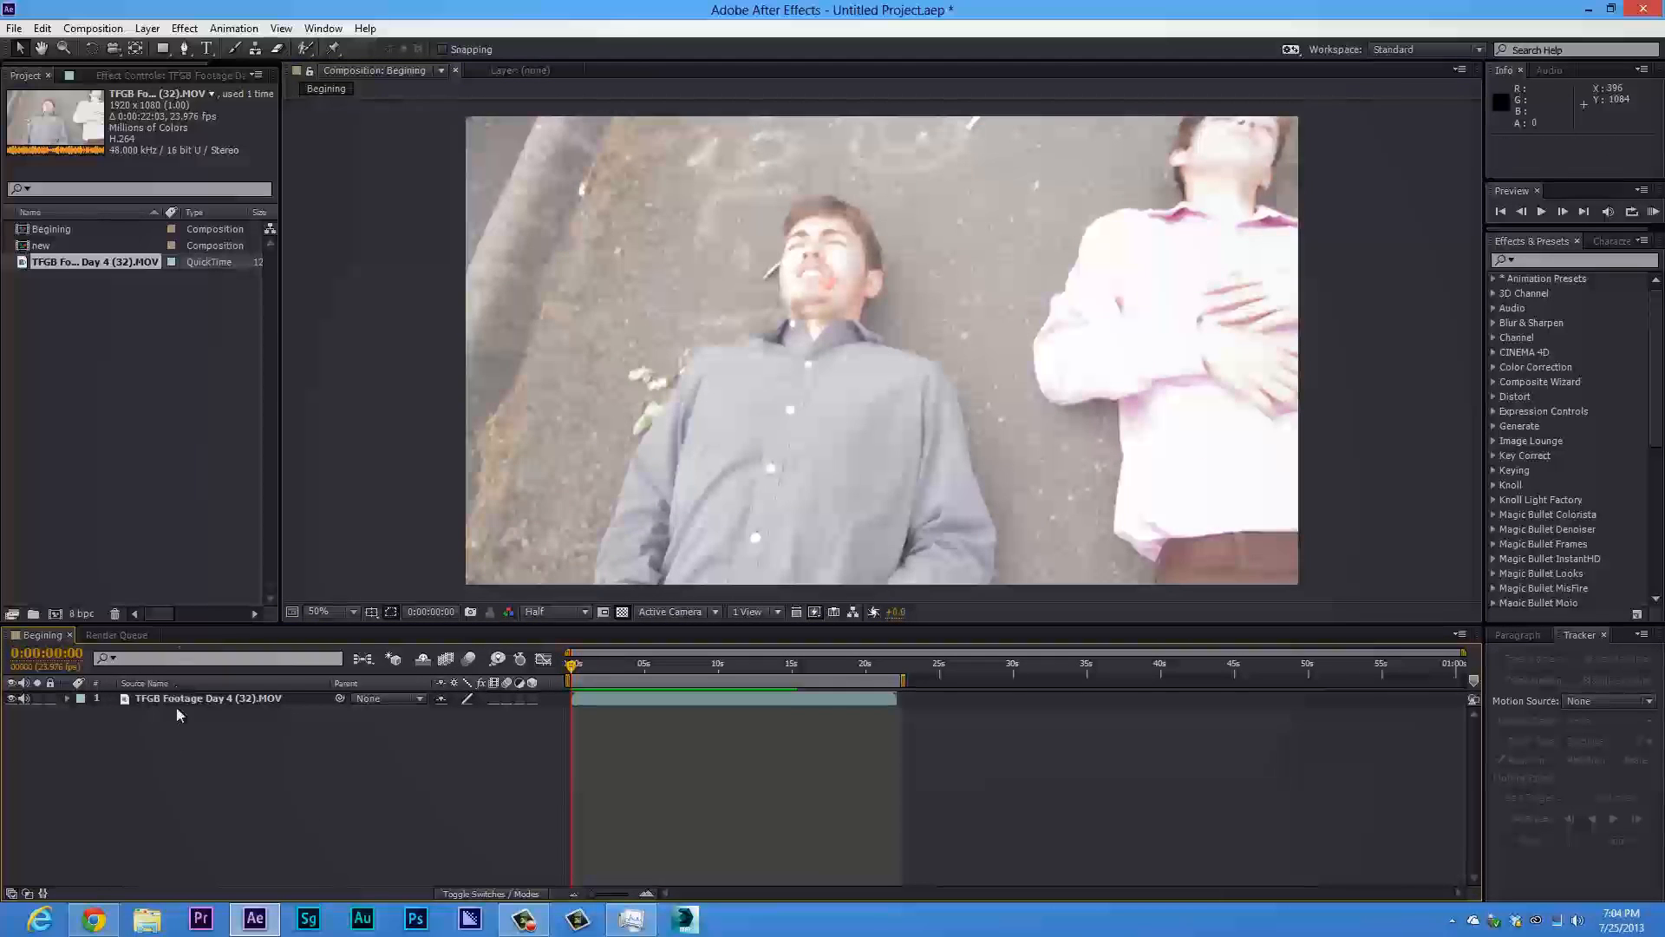
right_click(177, 766)
mouse_move(347, 583)
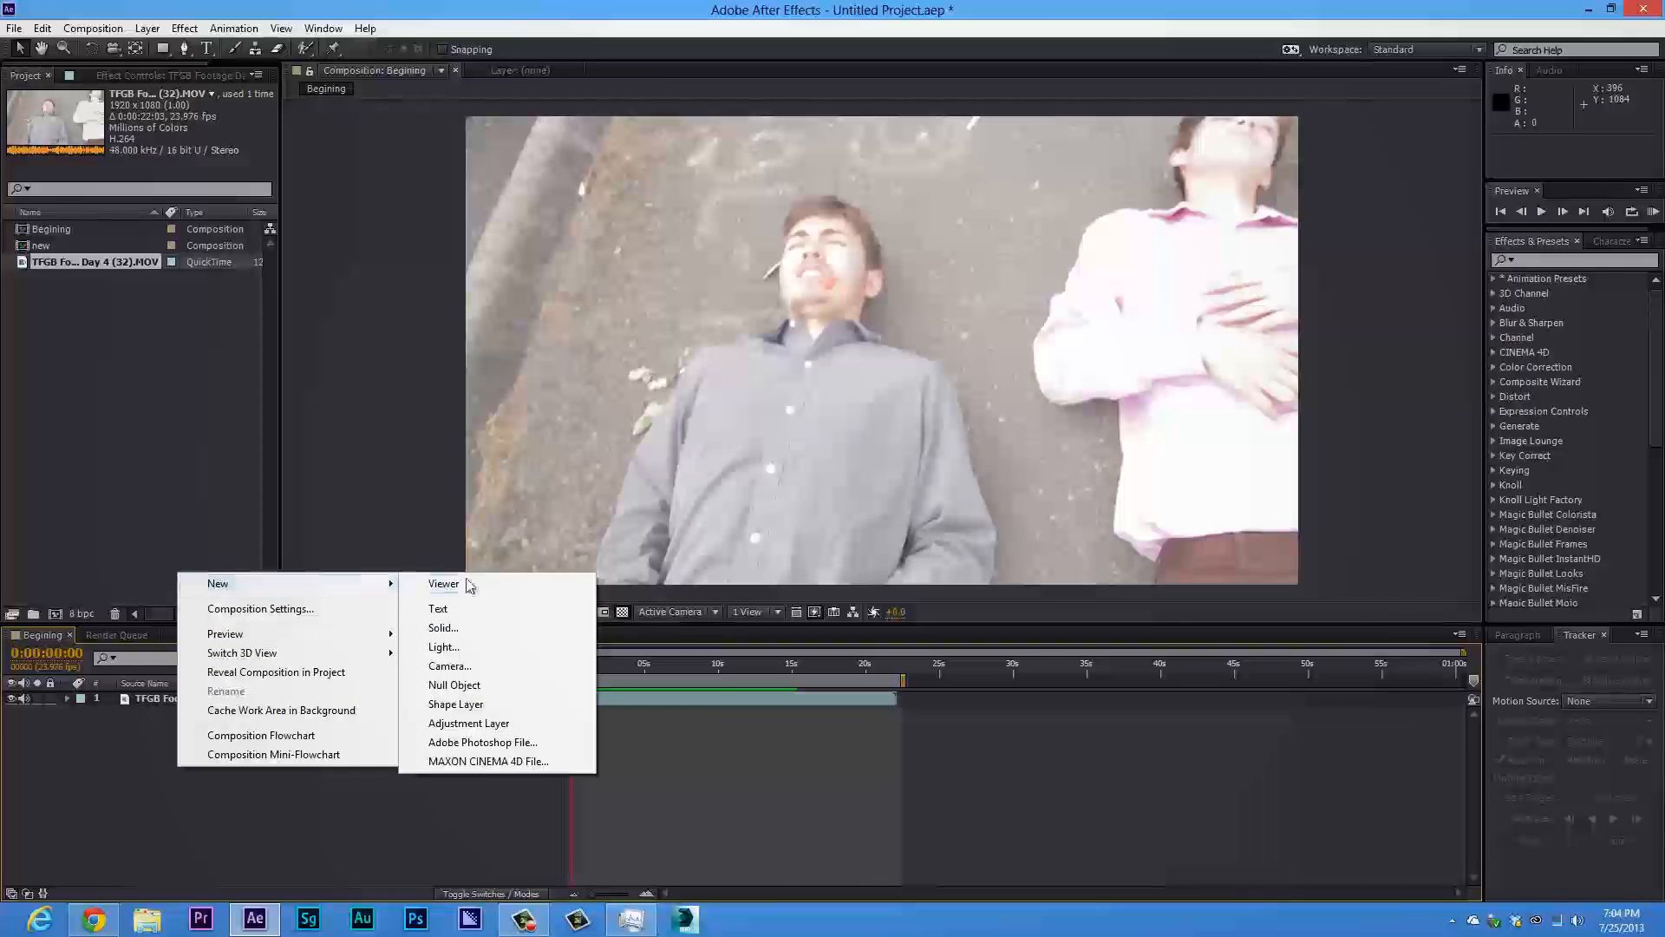
click(486, 628)
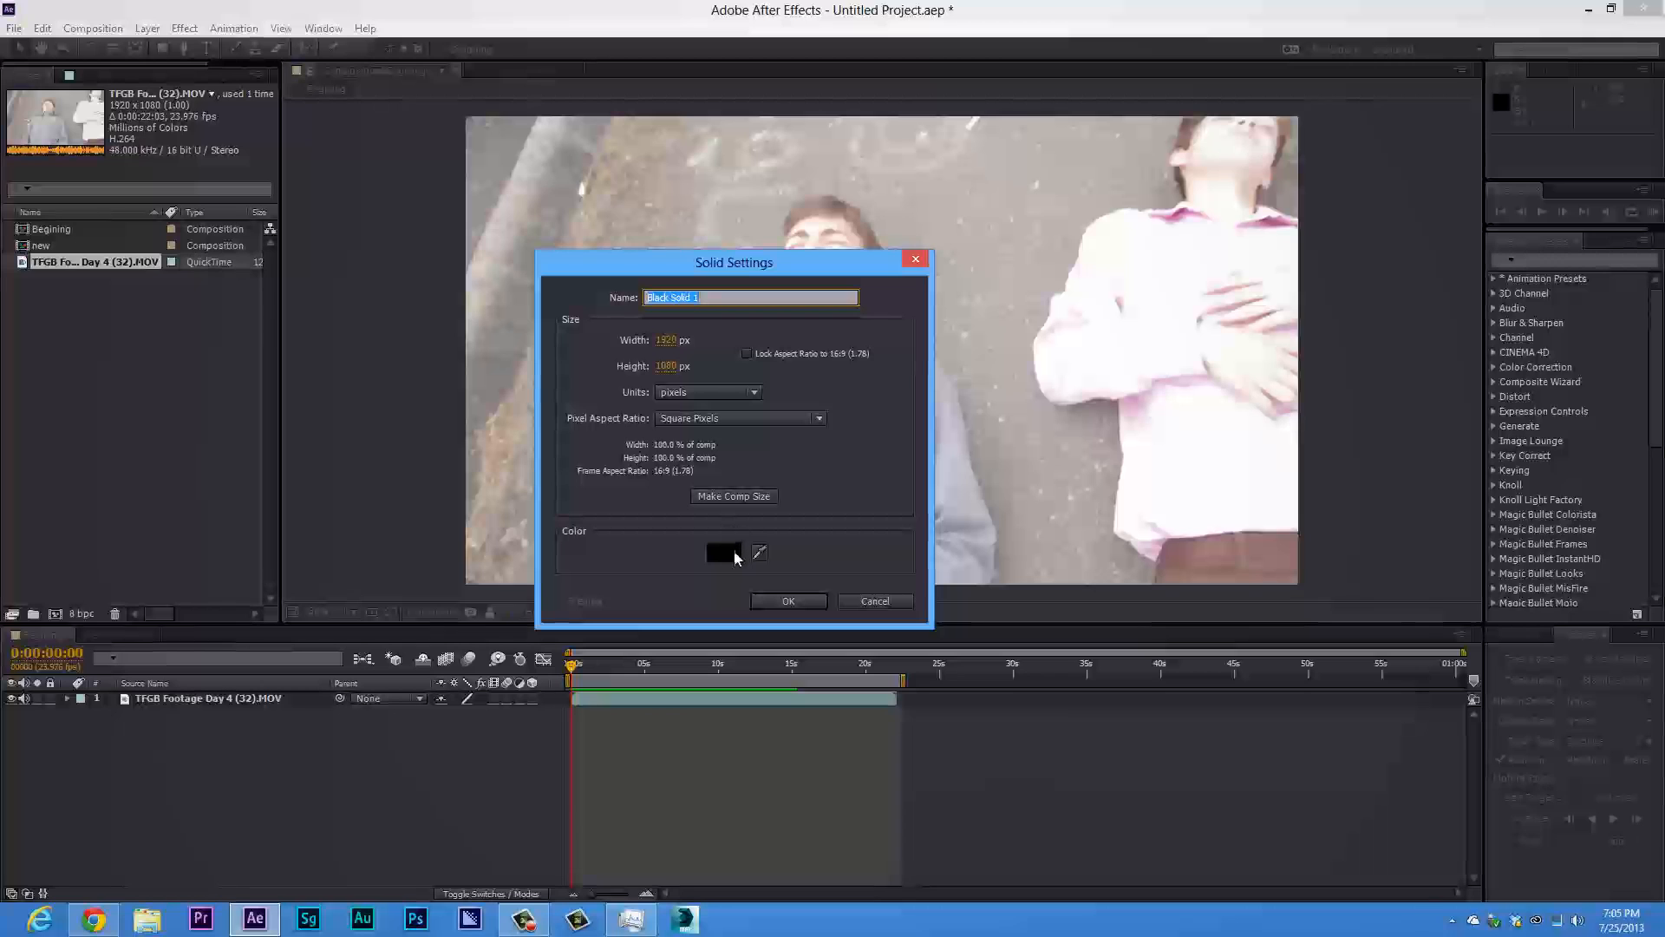
click(732, 554)
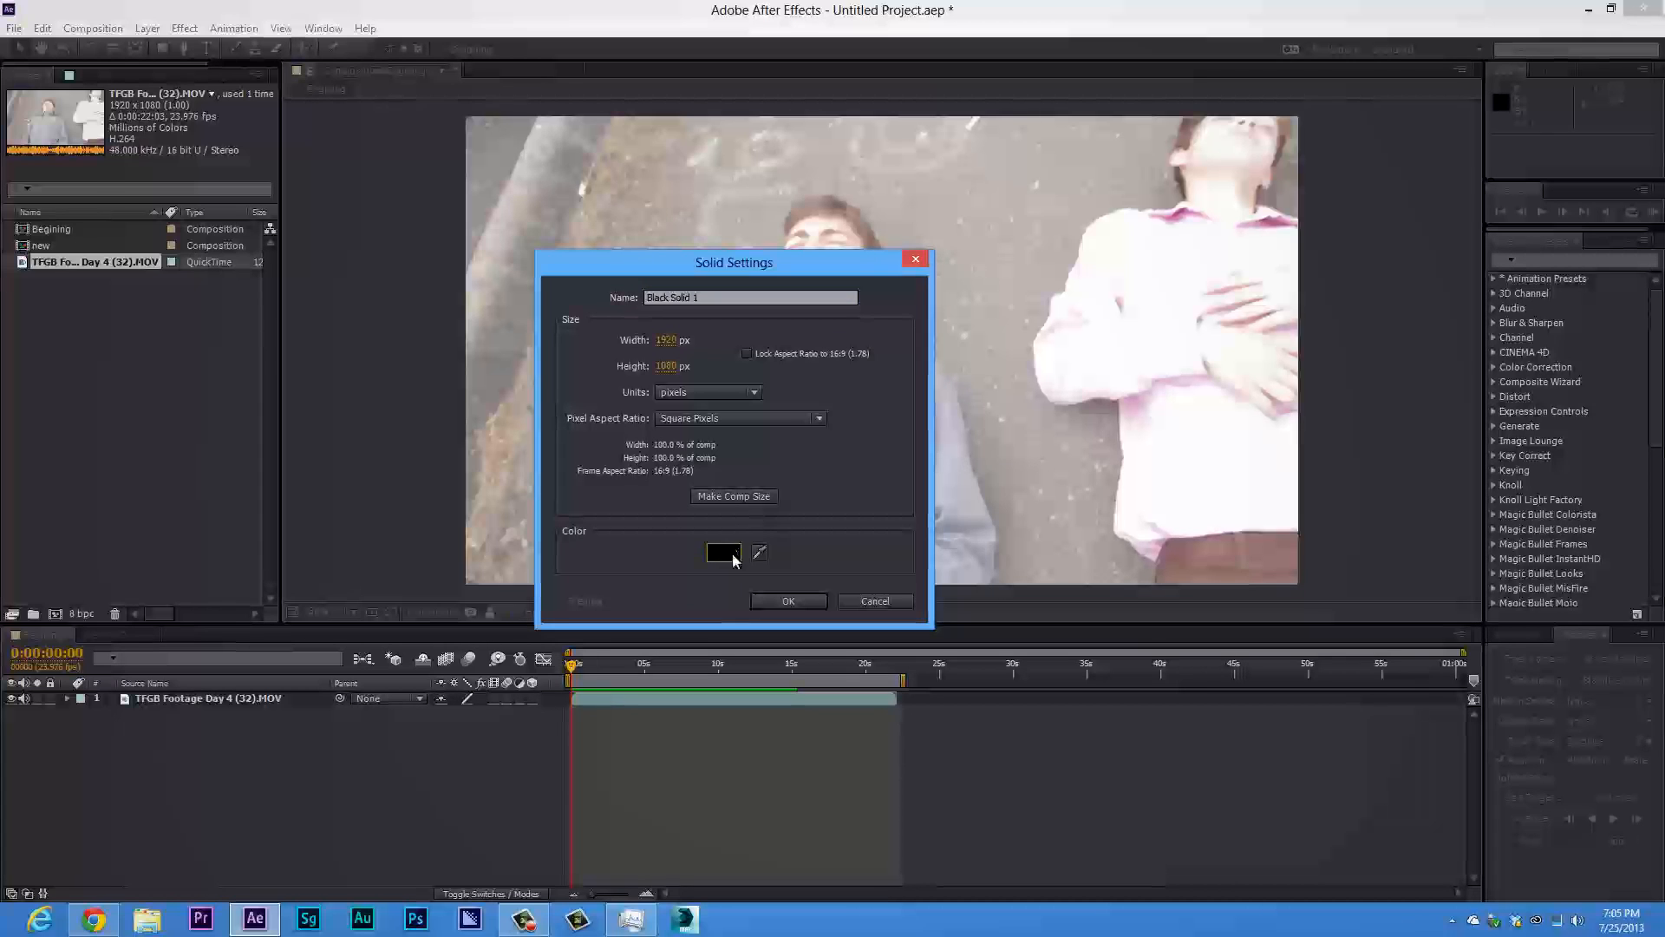
click(742, 343)
click(904, 343)
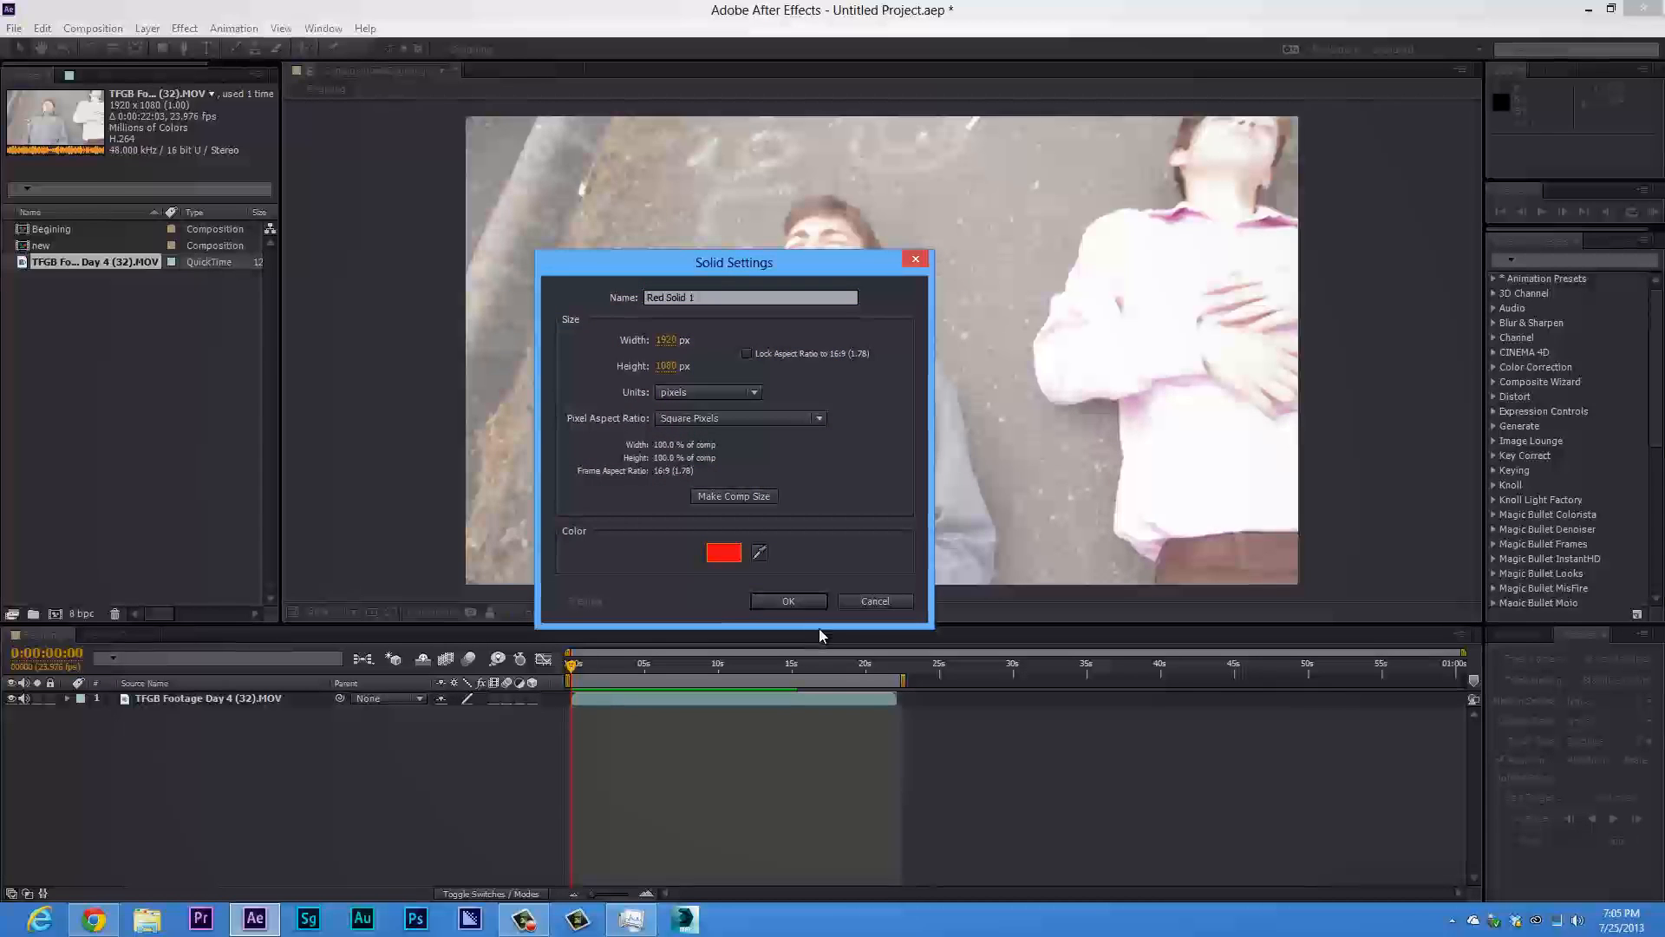
click(768, 607)
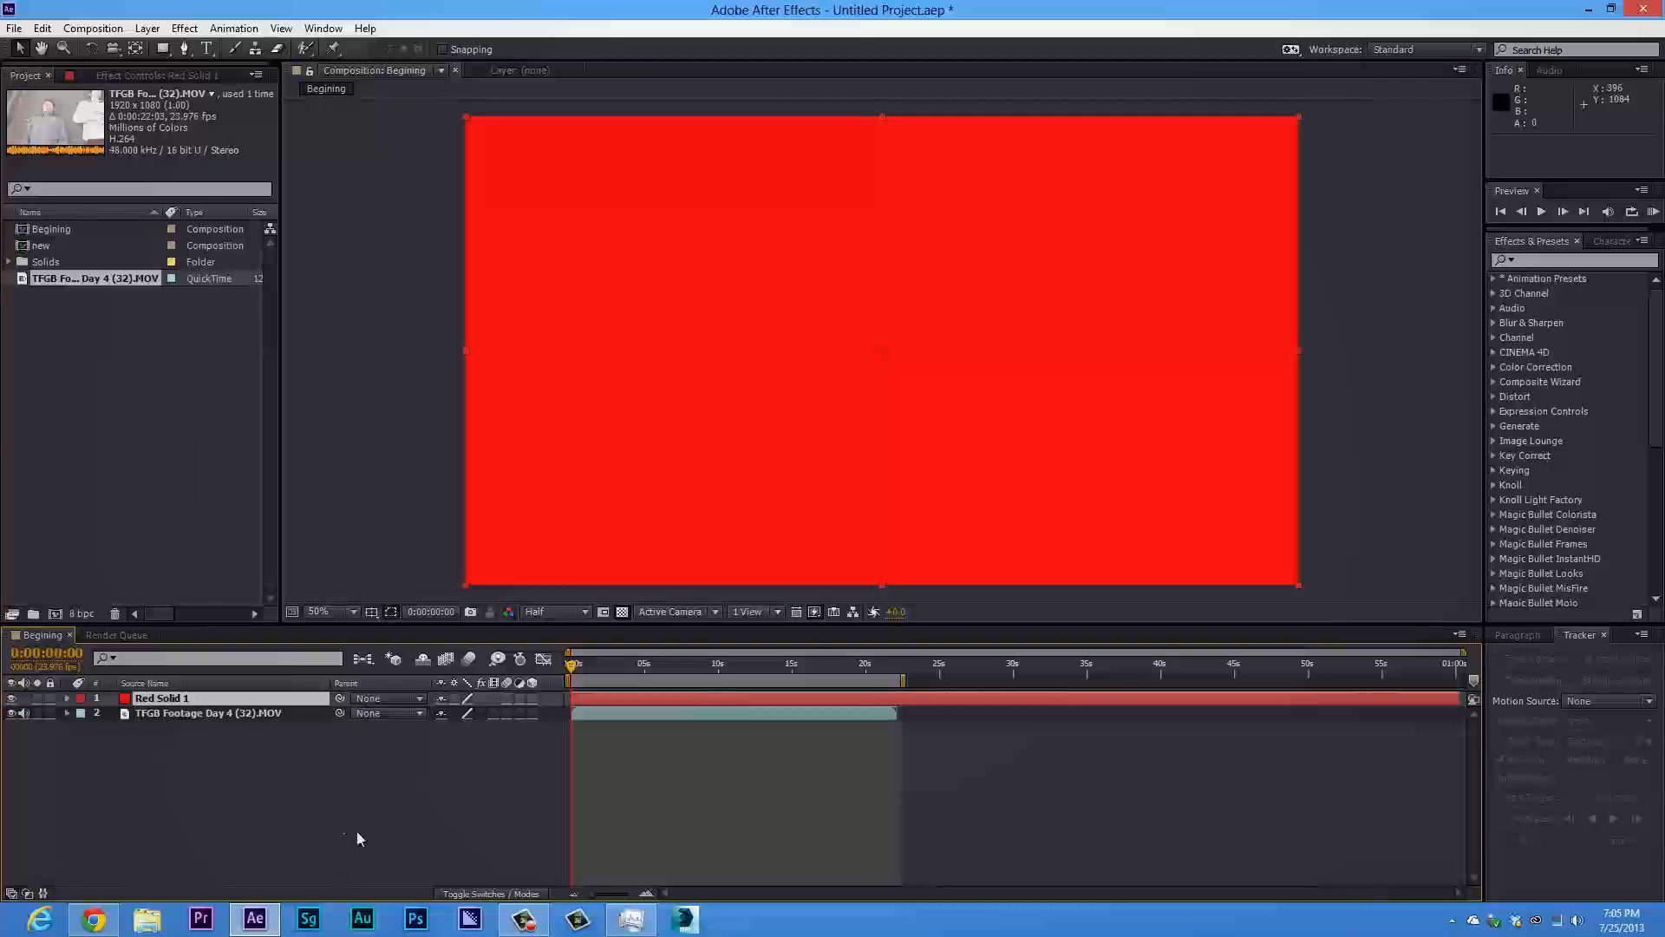
right_click(274, 755)
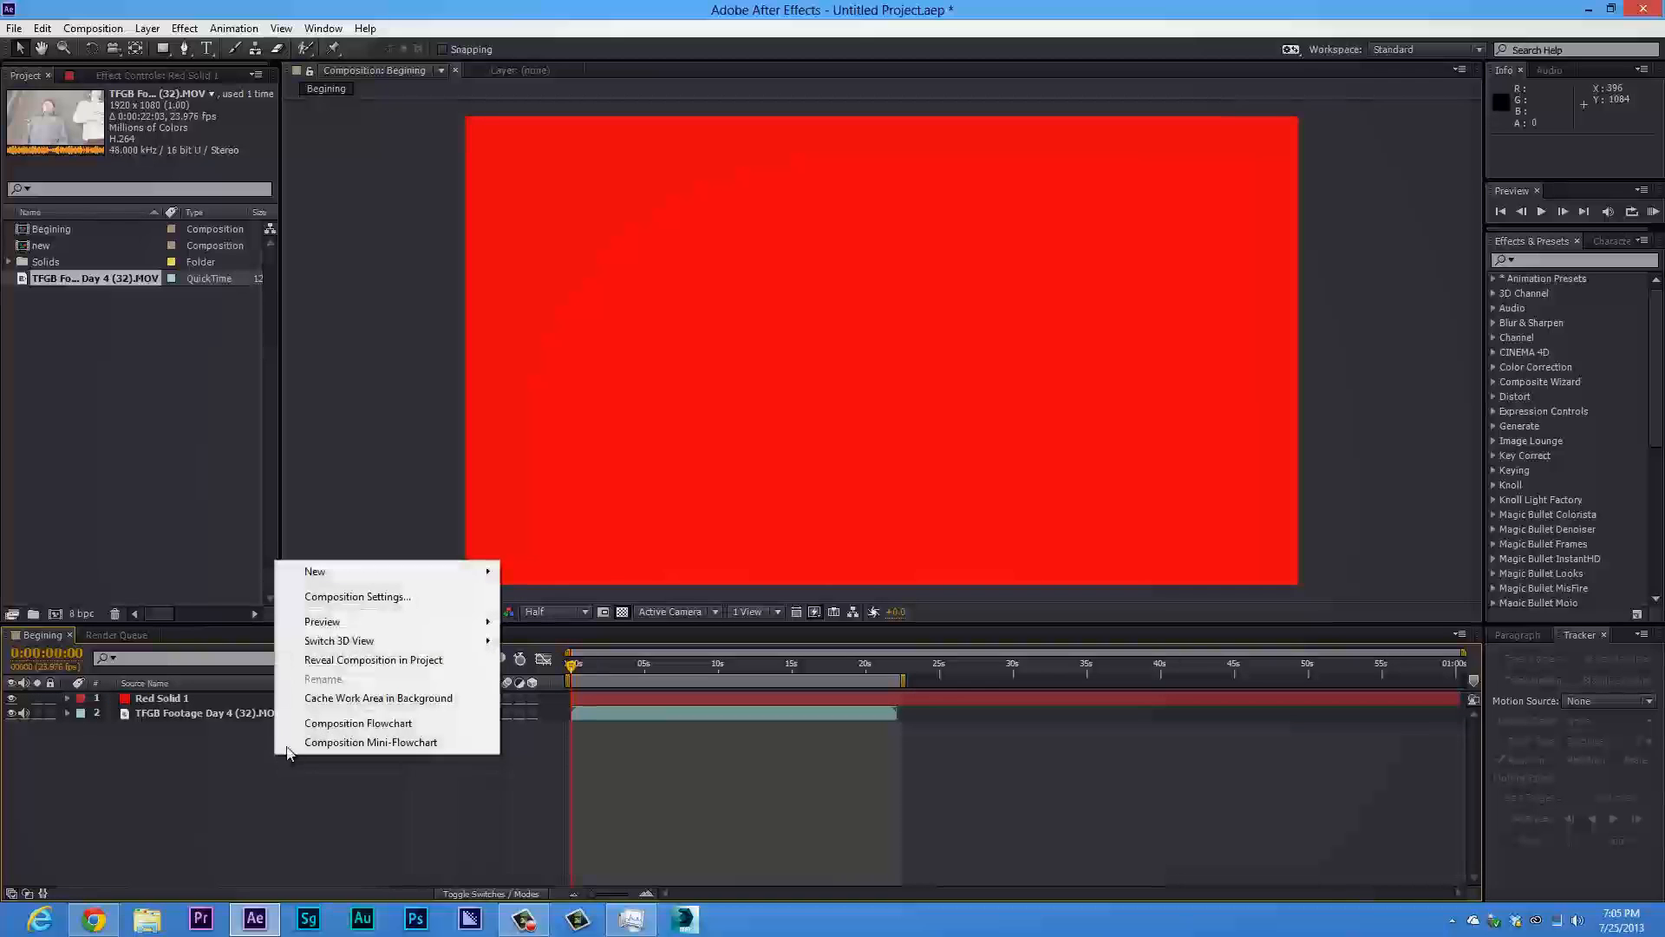
right_click(241, 784)
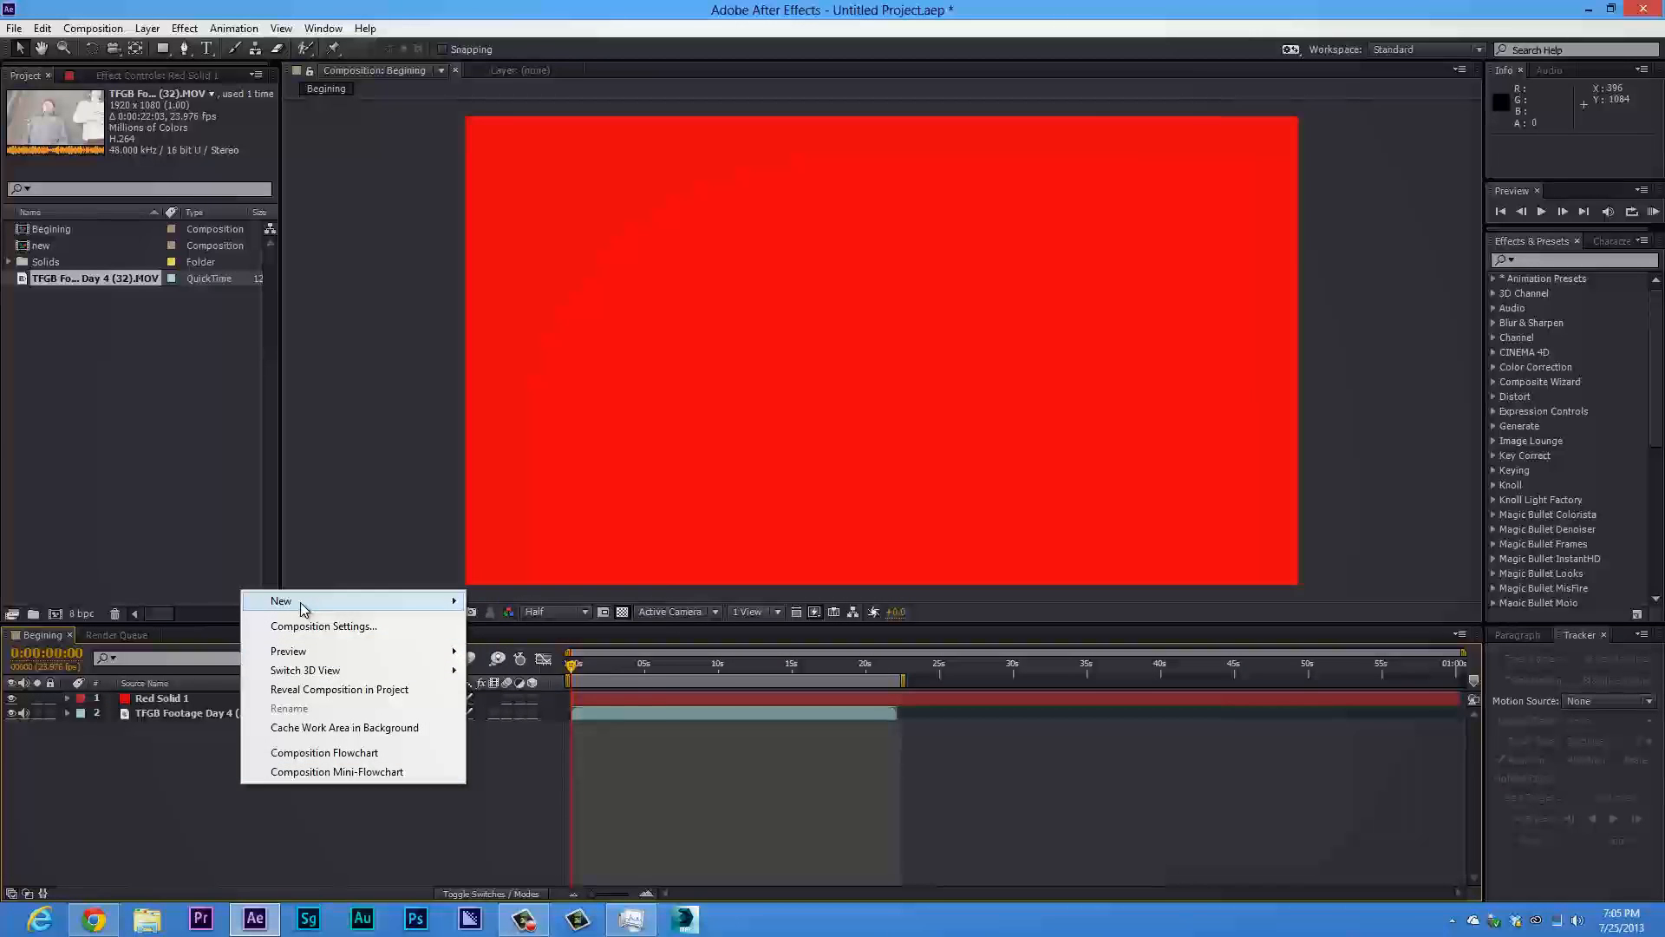
mouse_move(445, 597)
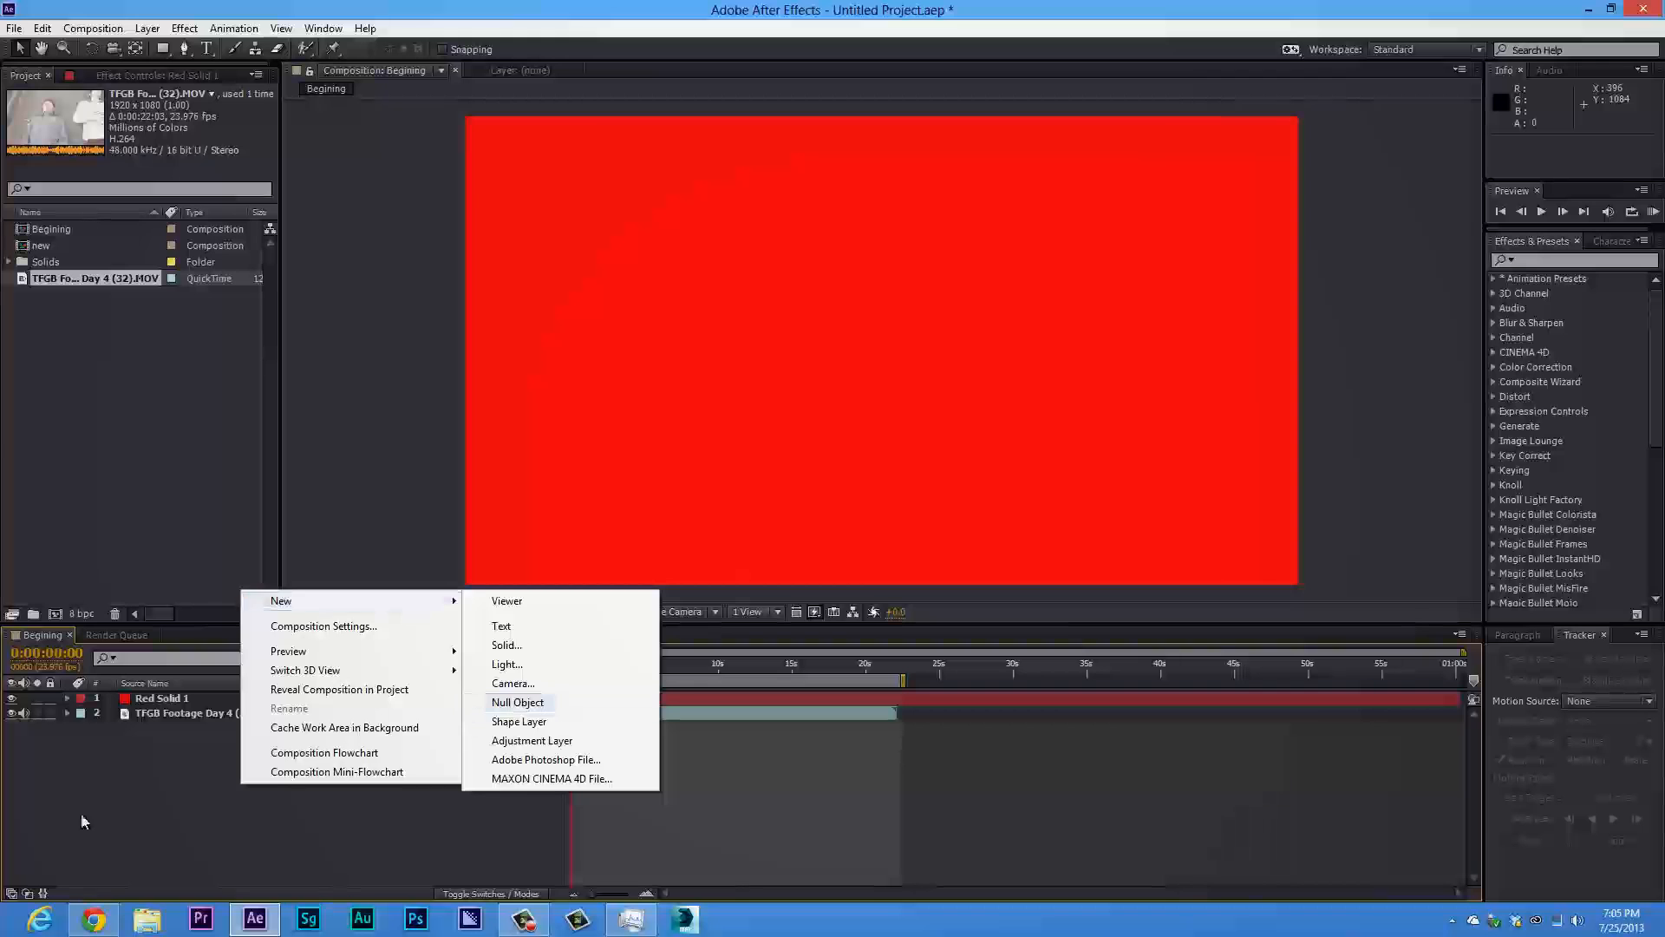
click(144, 829)
click(147, 27)
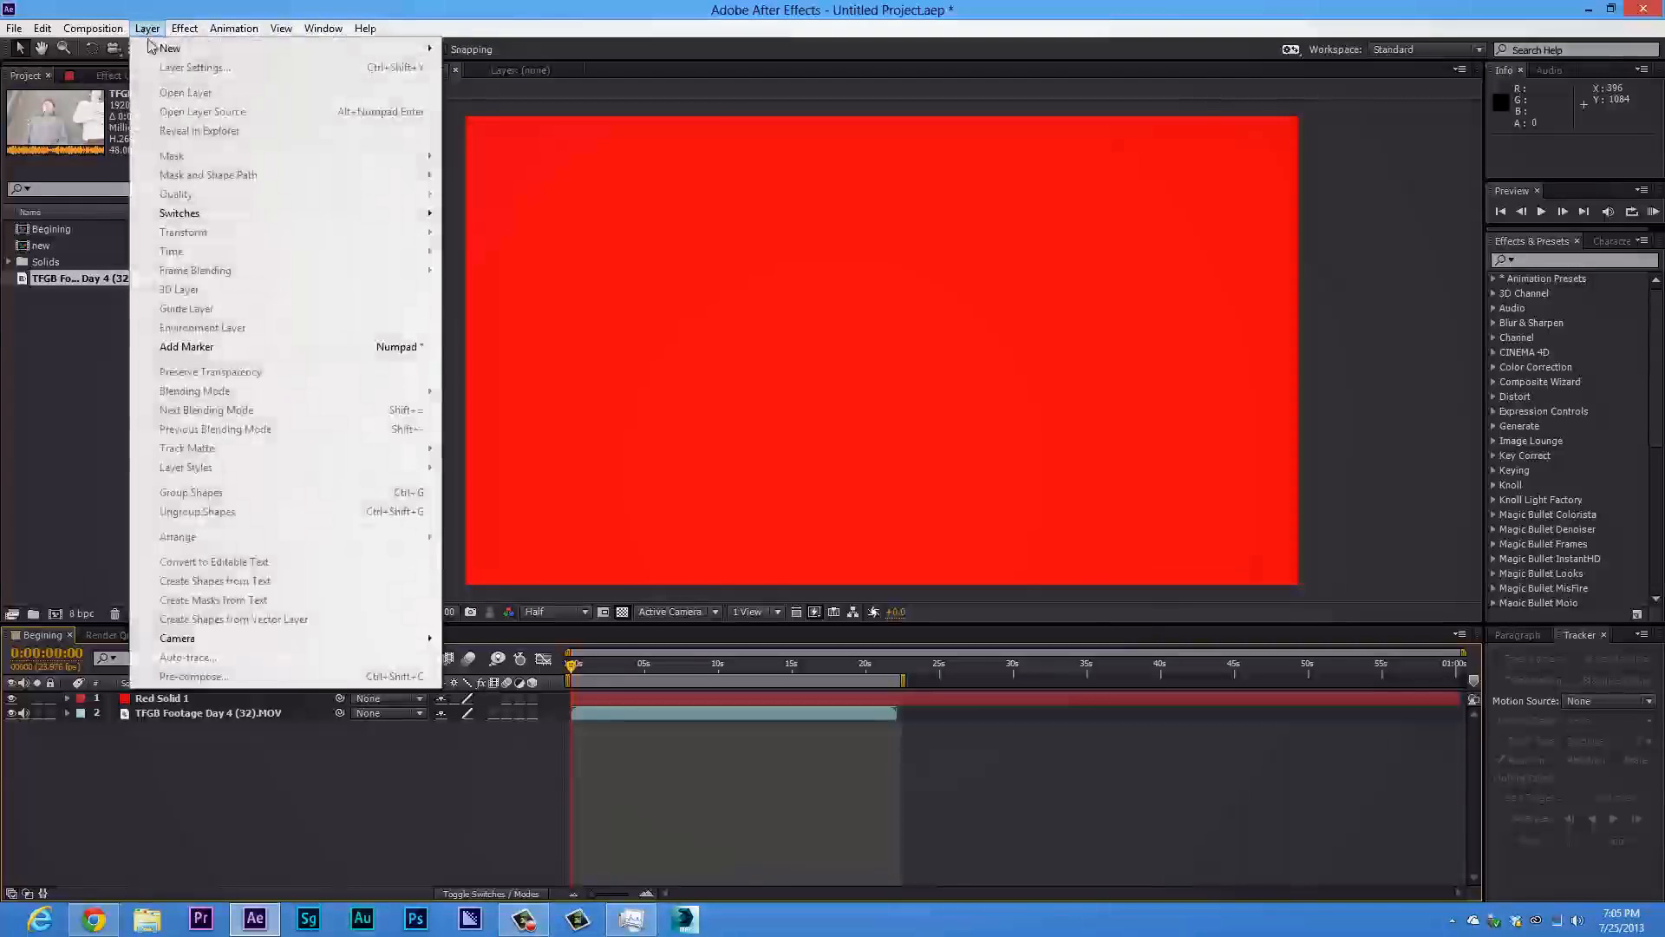
mouse_move(183, 53)
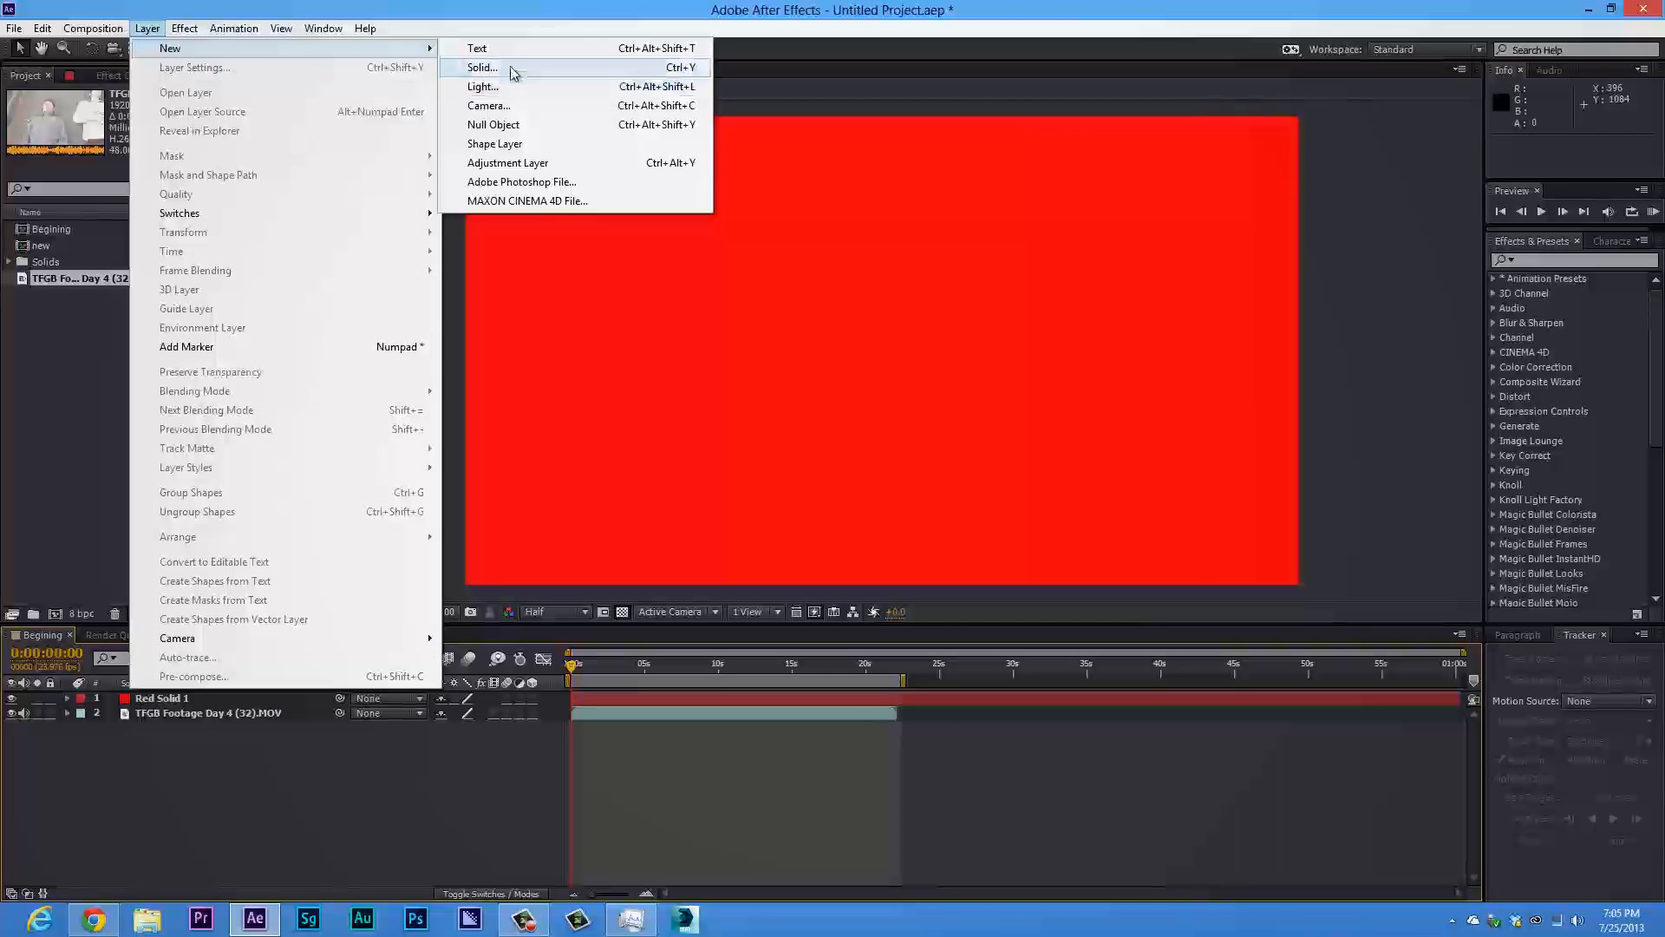
click(445, 819)
click(175, 699)
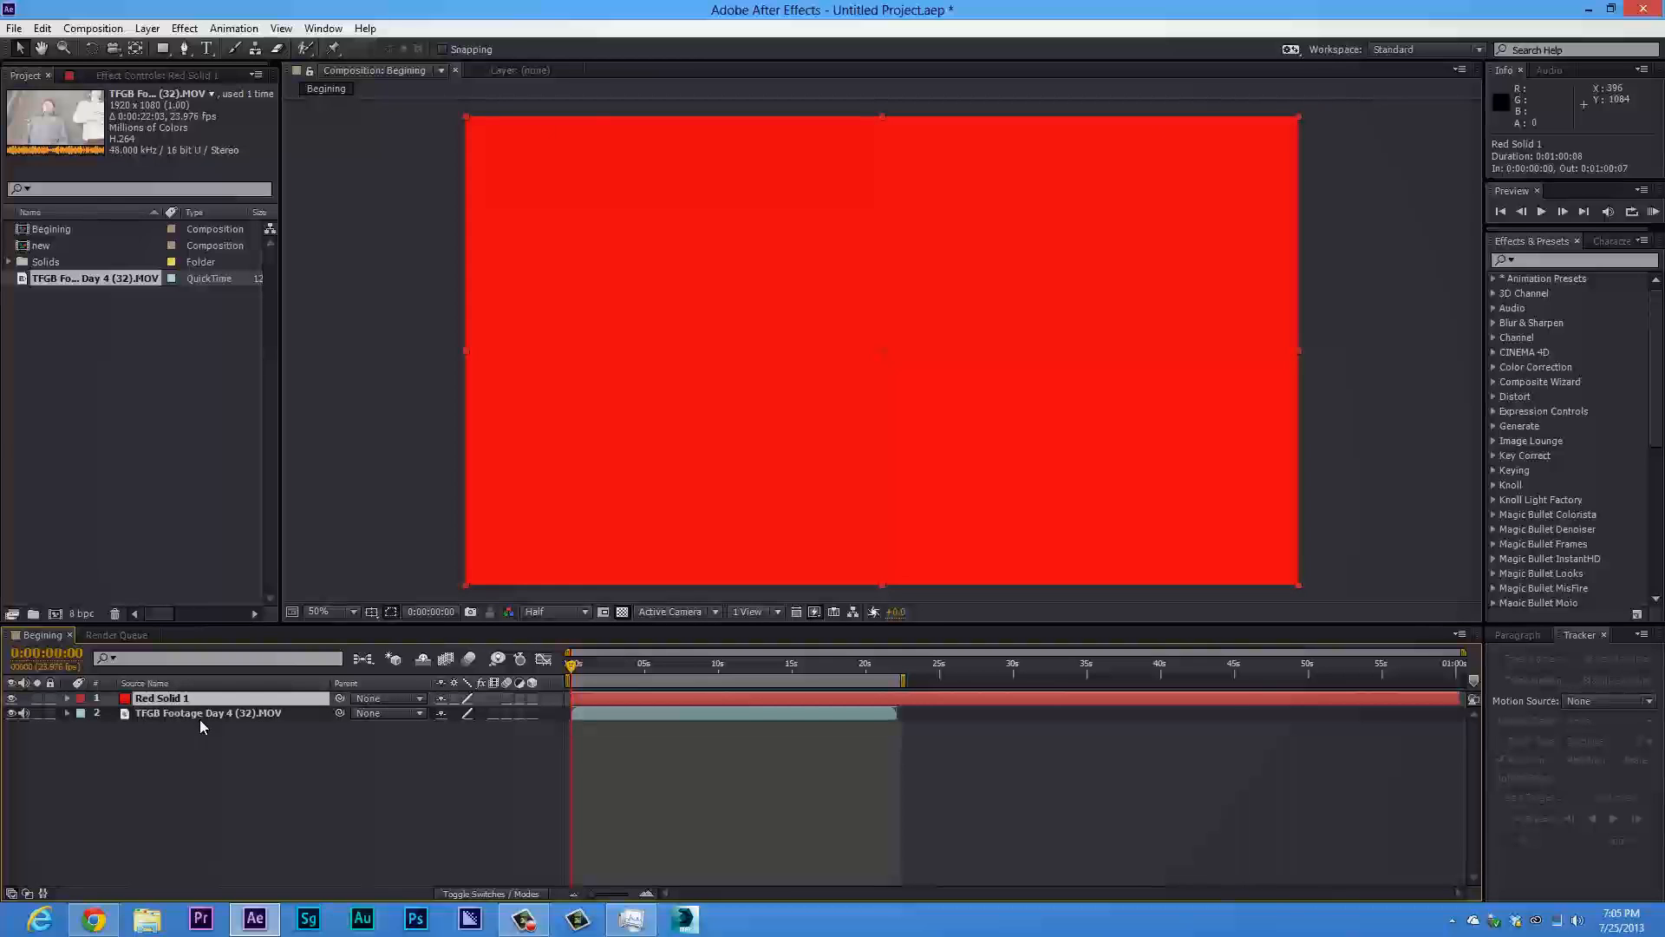
click(199, 720)
click(203, 775)
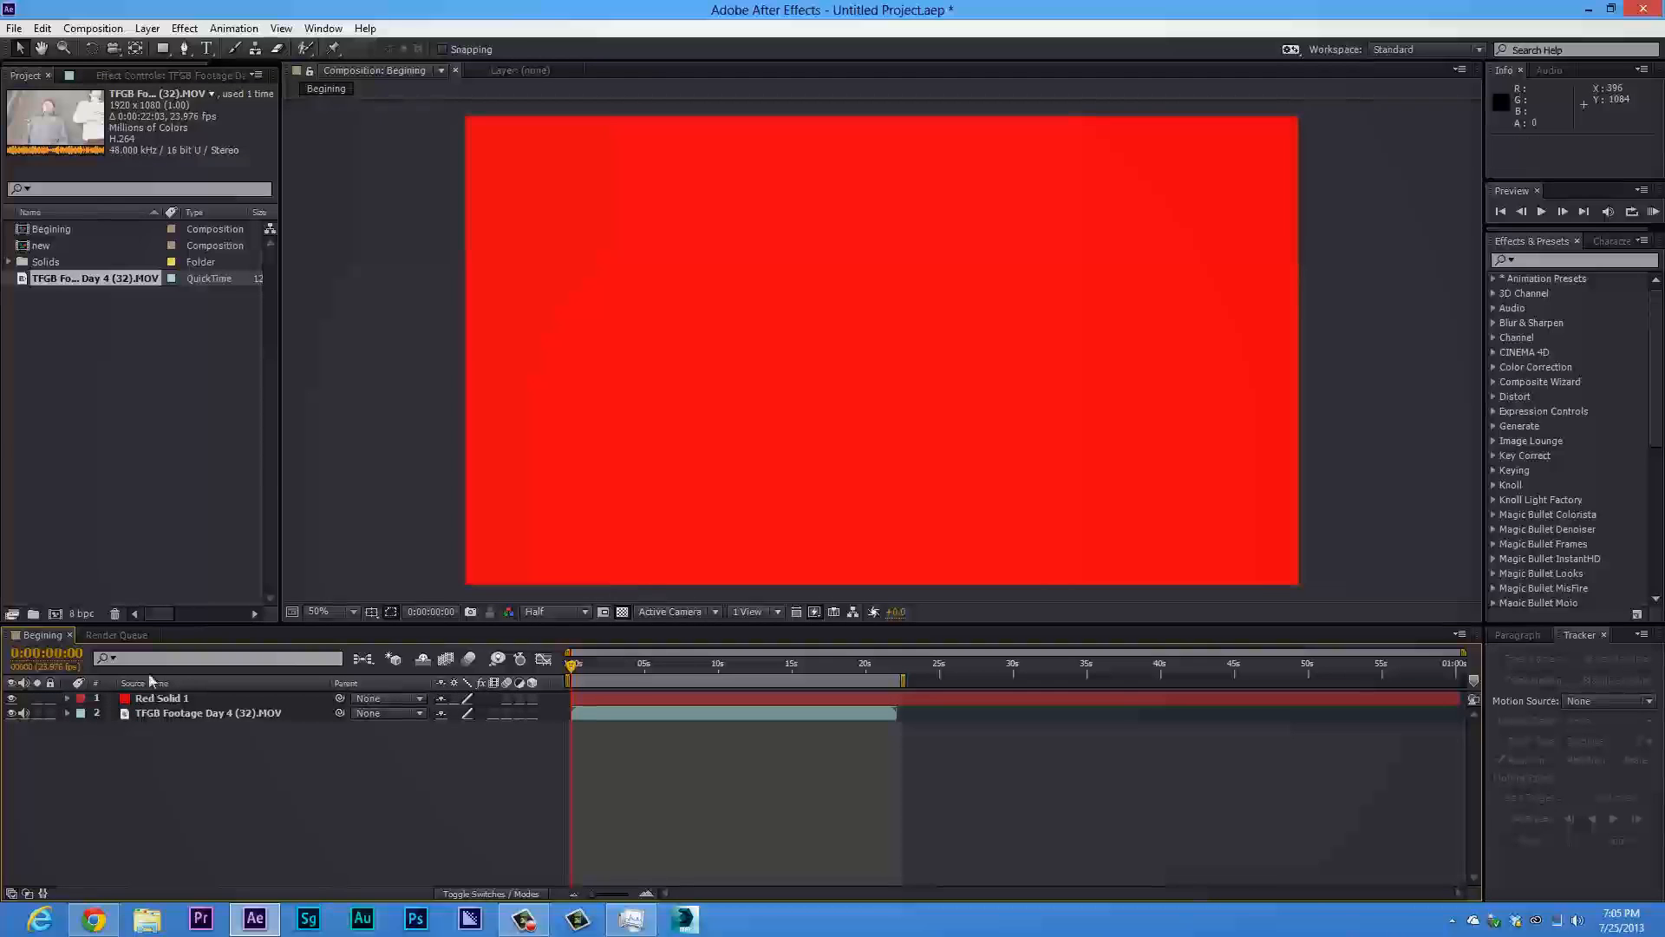
click(196, 697)
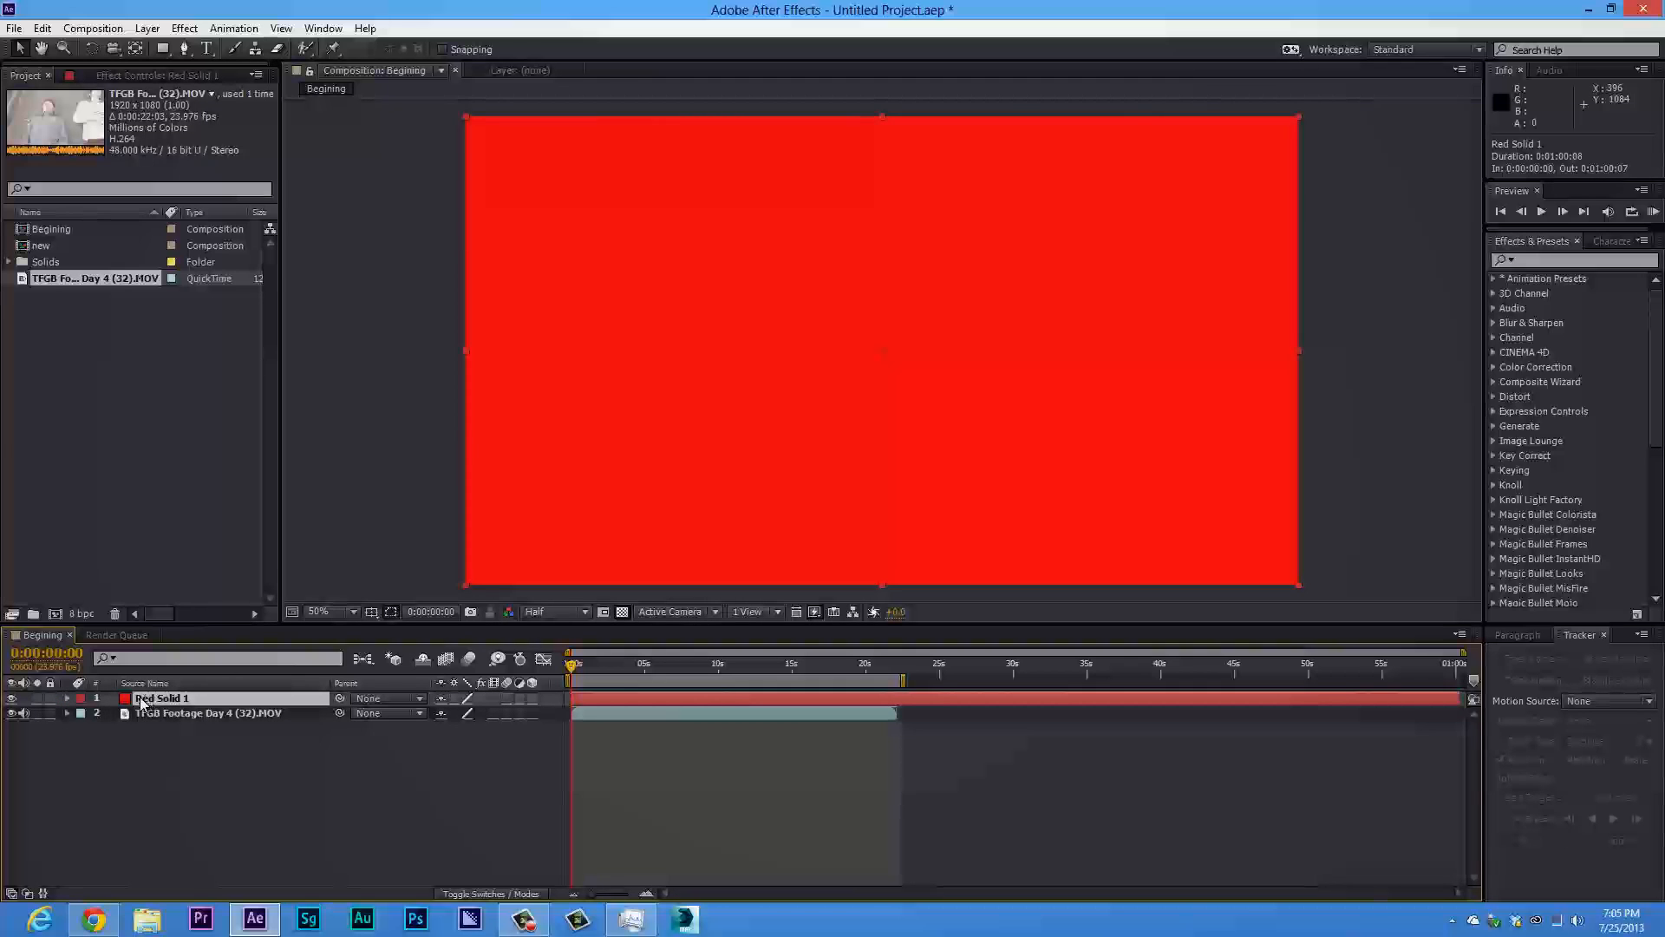
drag(160, 705, 211, 692)
Scale the red solid layer down to 30% in its Transform properties and deselect it
click(192, 699)
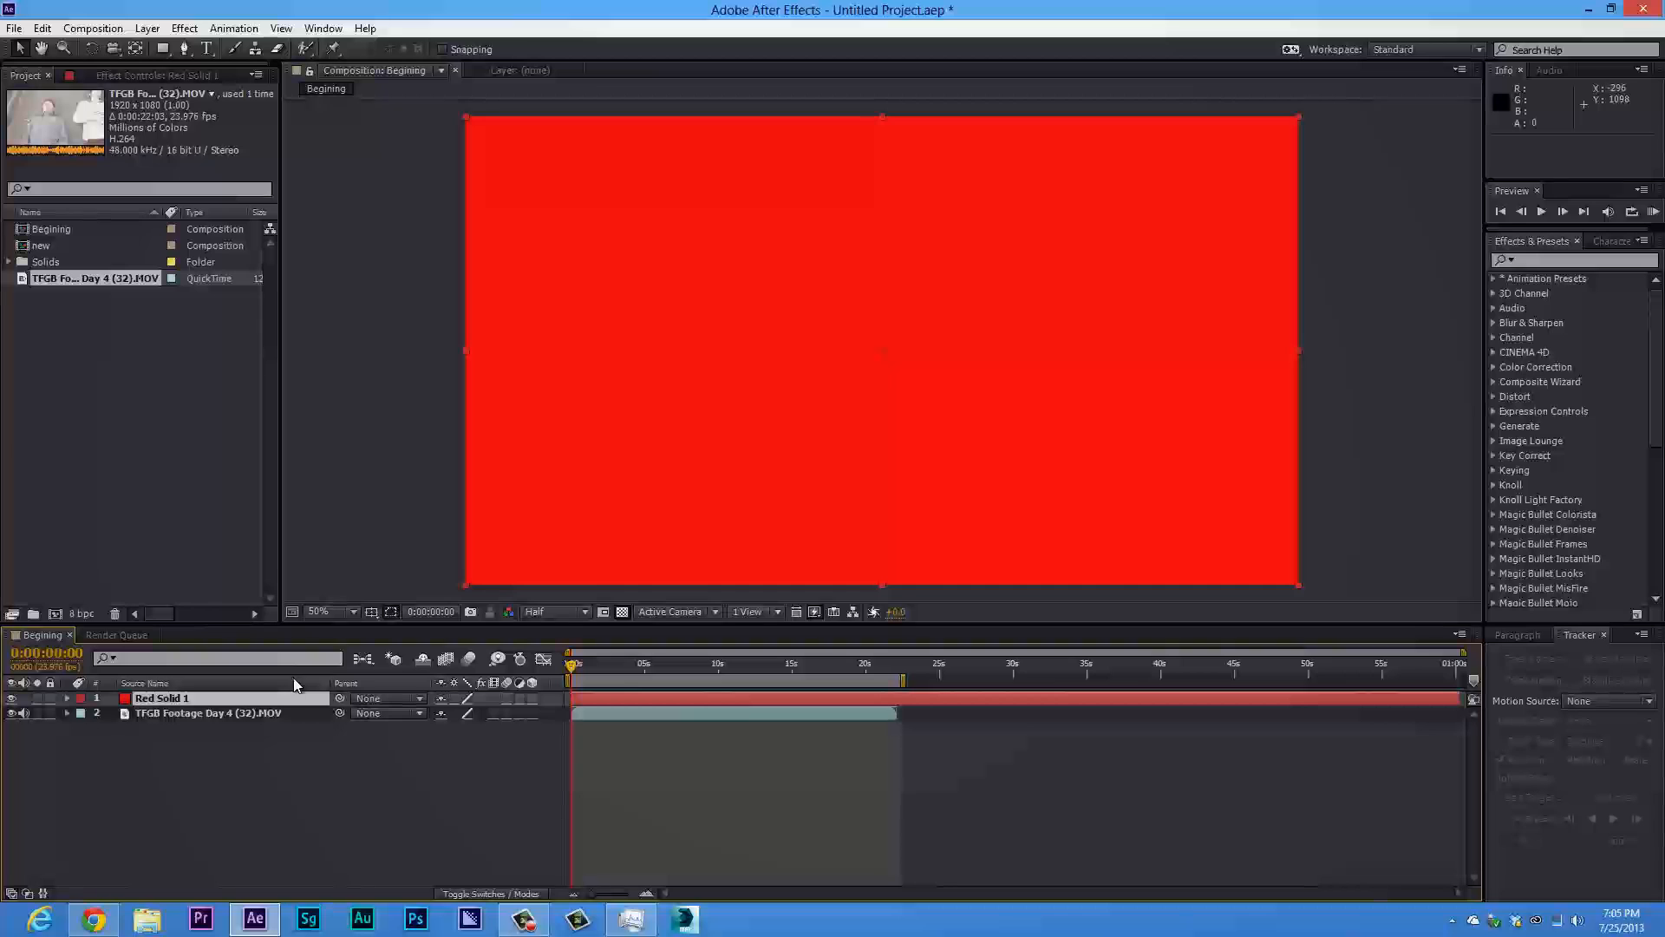
click(66, 698)
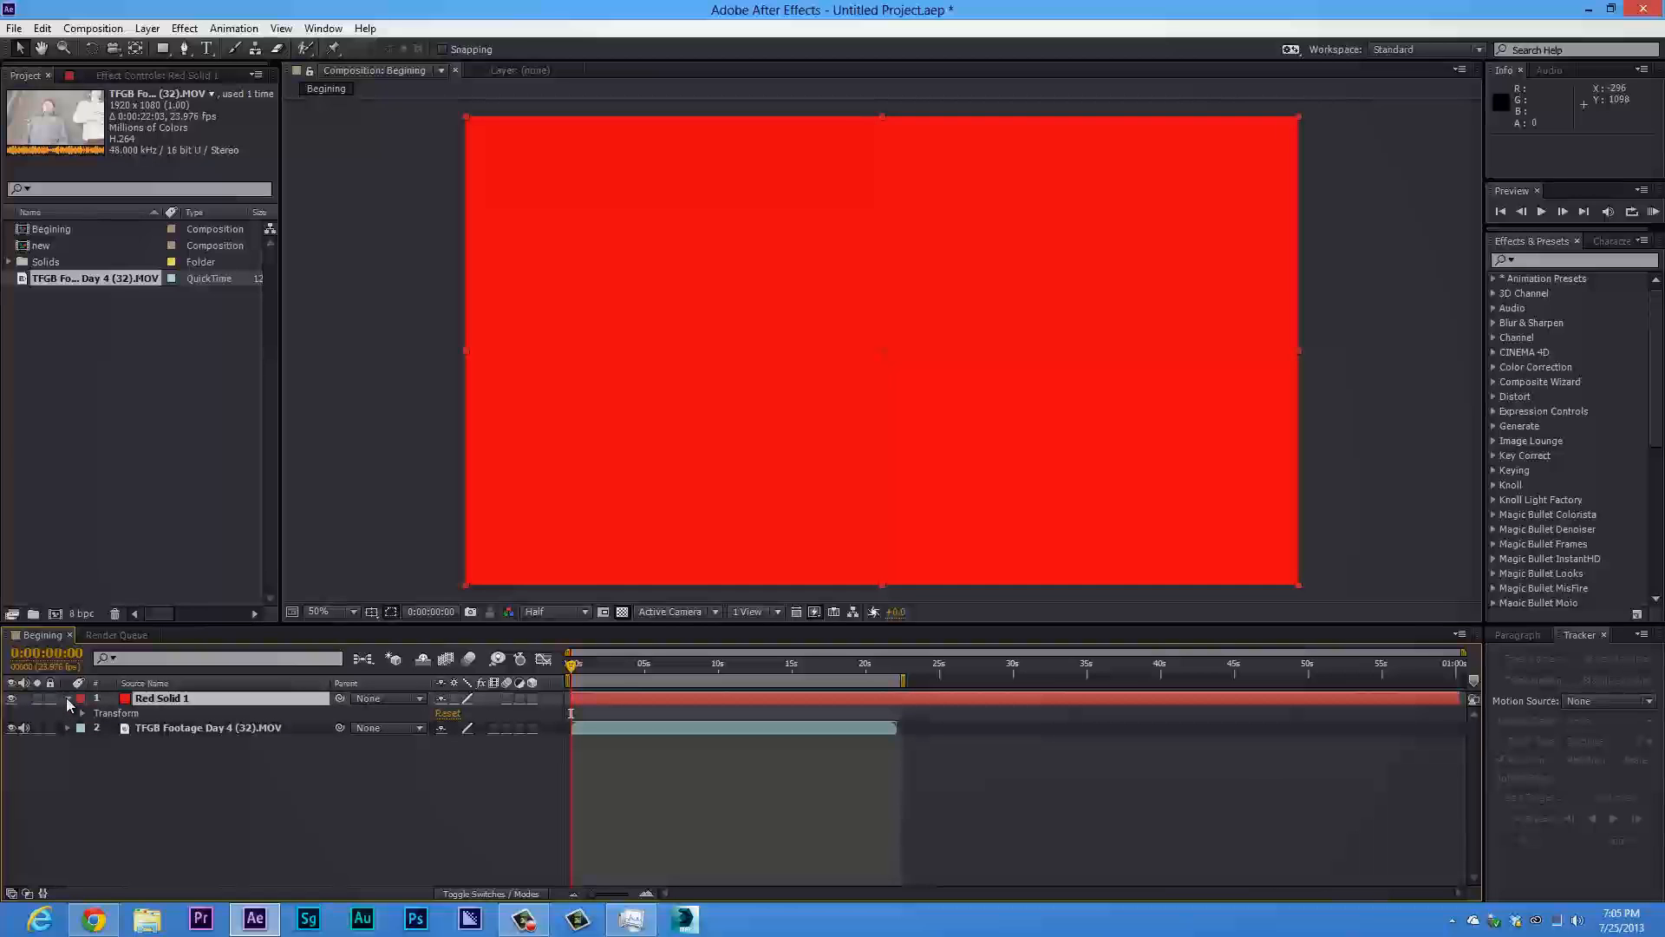
click(81, 713)
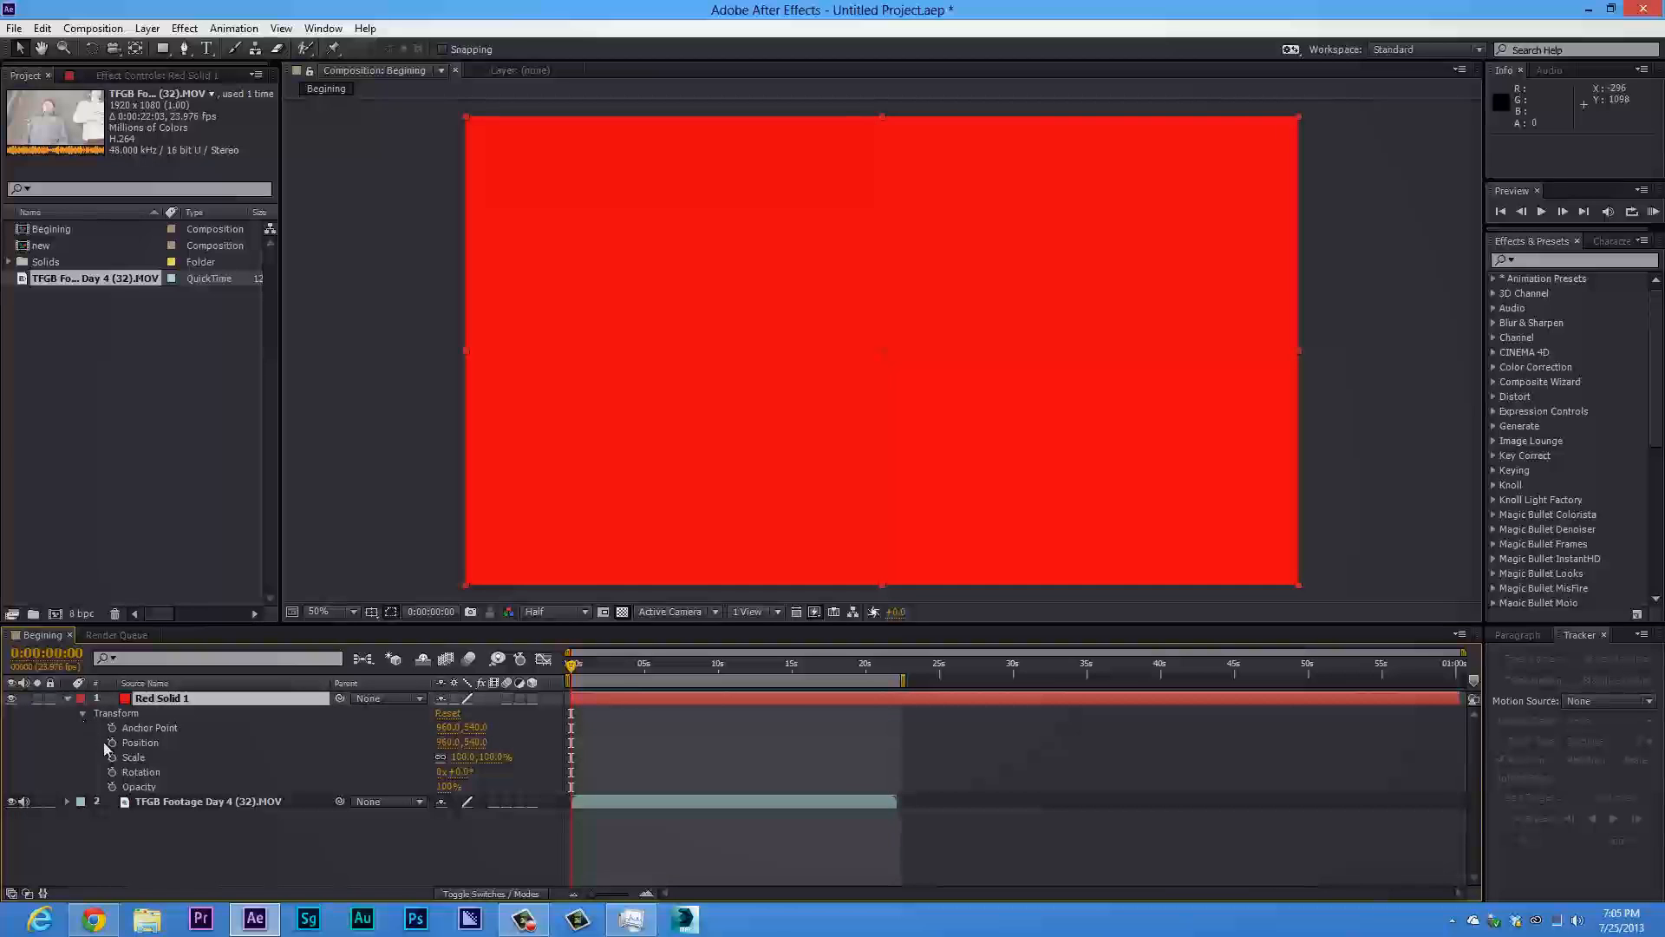
click(130, 759)
drag(460, 759, 405, 764)
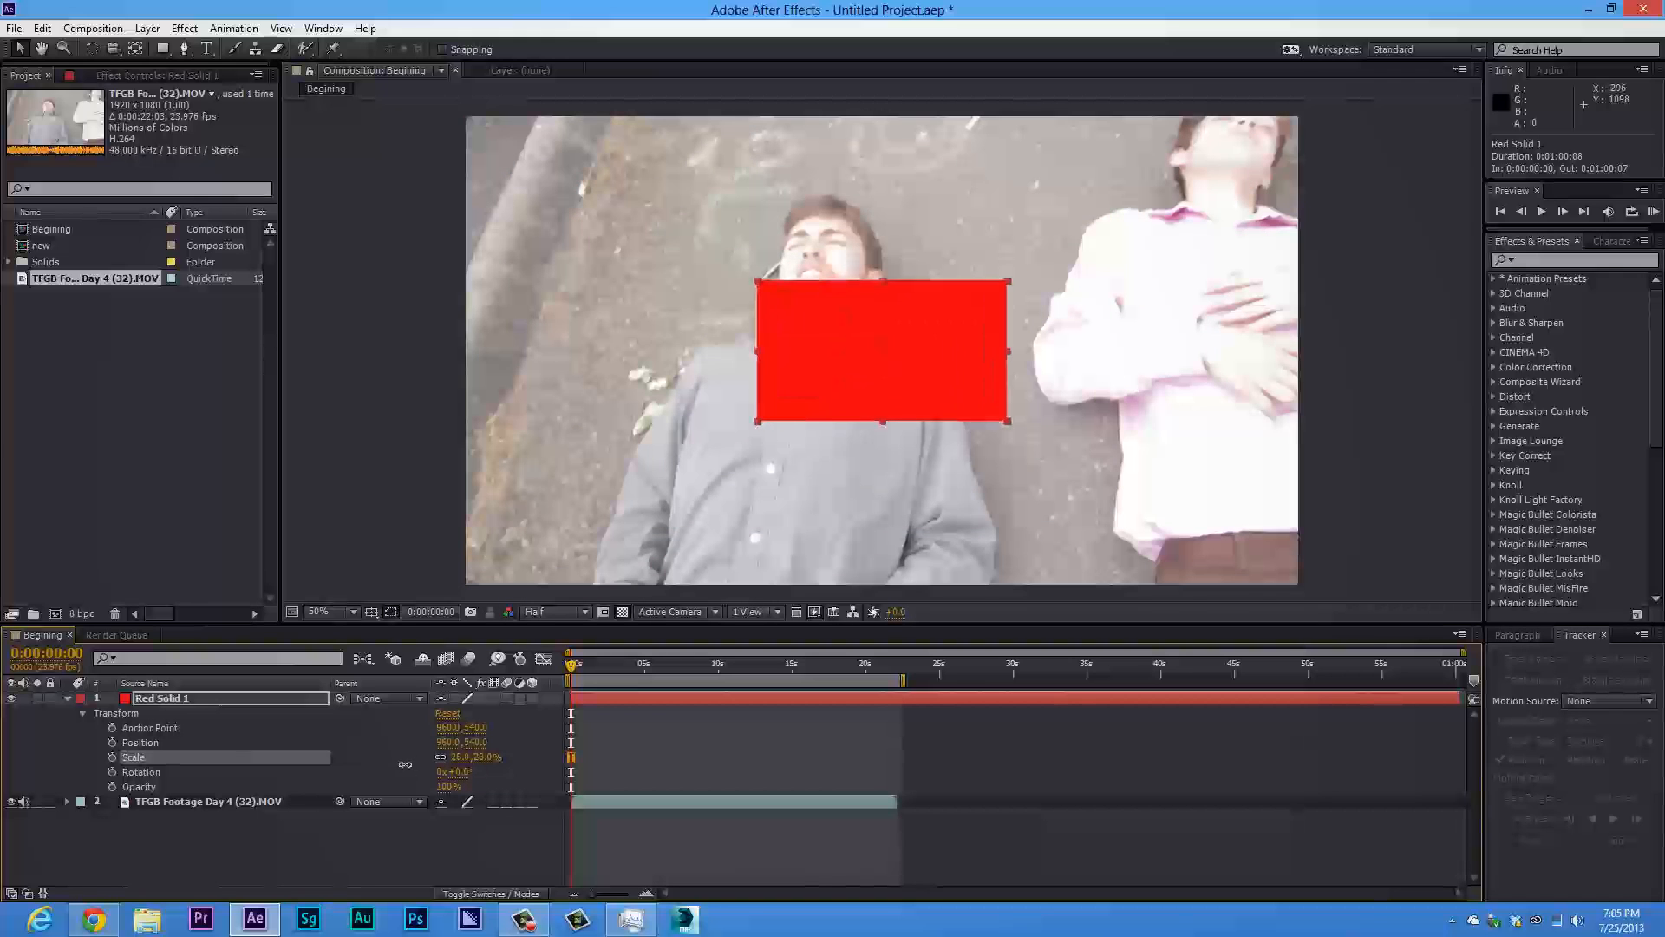
click(376, 831)
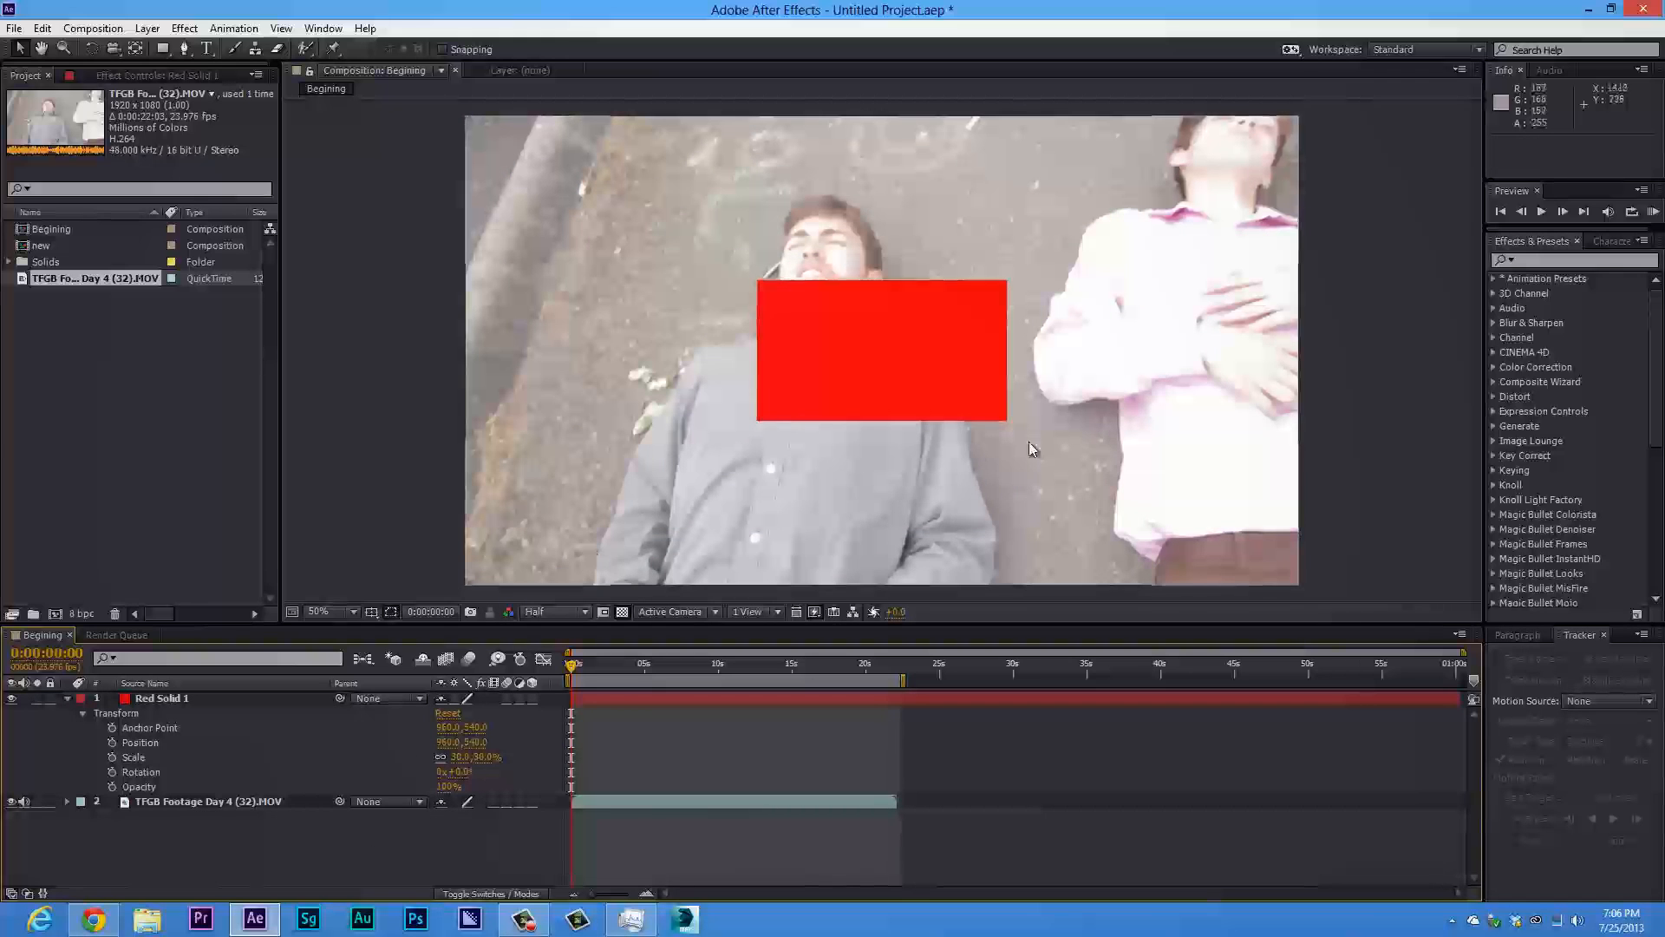
Try reordering the red solid below the footage layer and back to the top of the stack
drag(184, 701, 187, 809)
drag(205, 712, 201, 693)
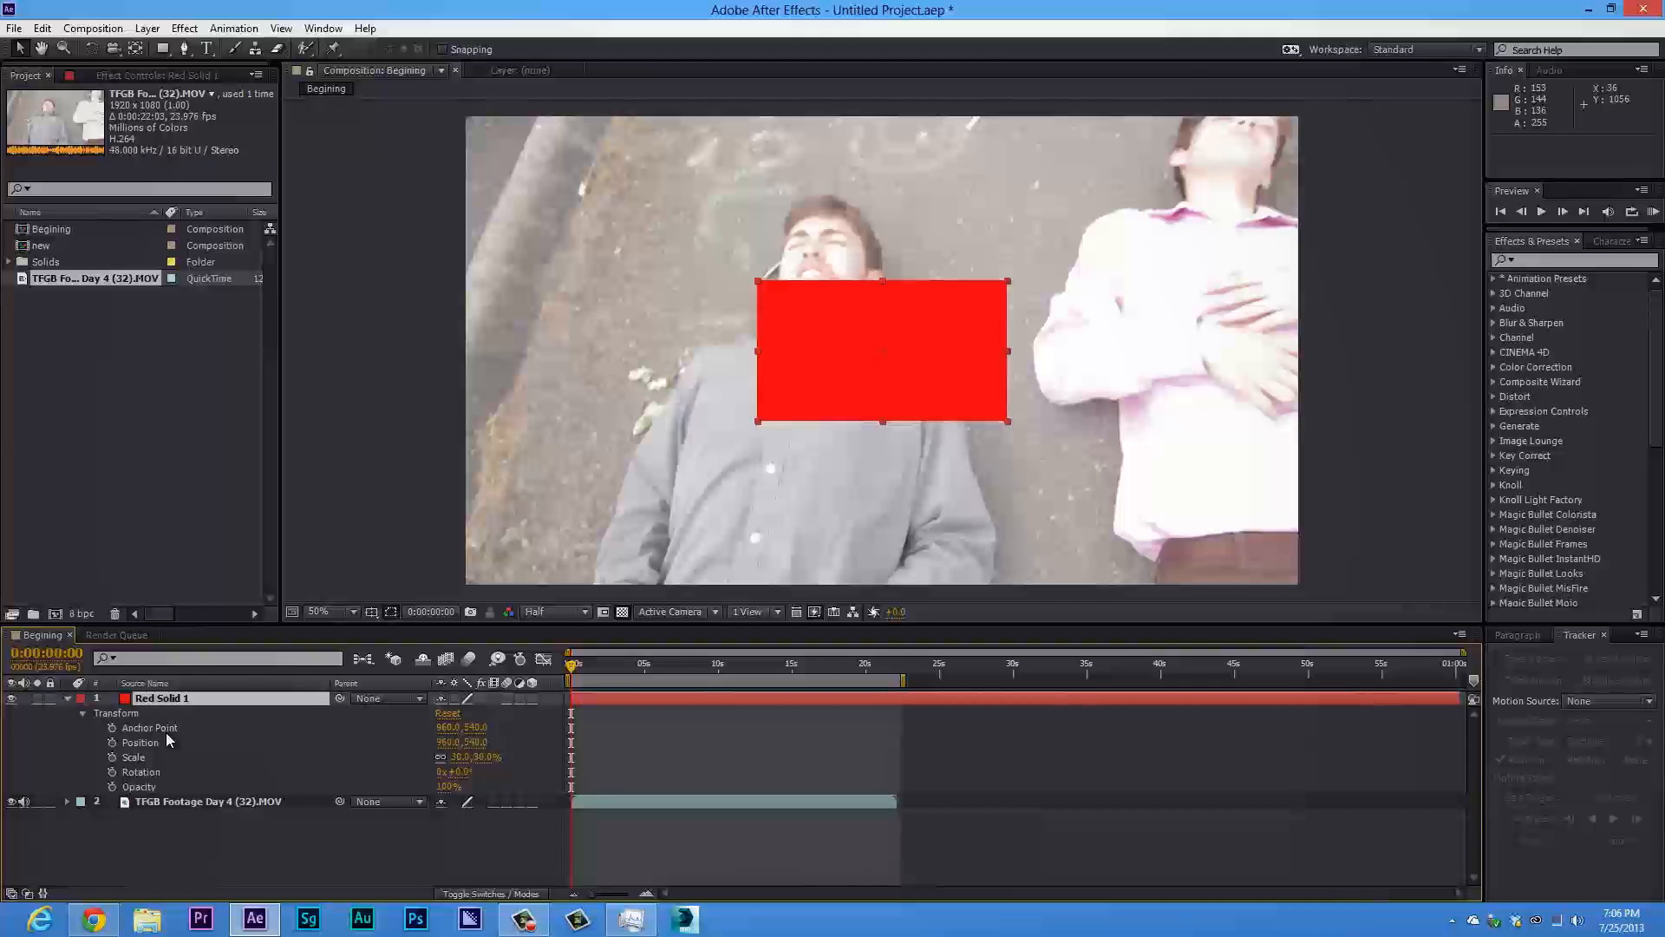
Collapse the red solid's properties, reveal only Scale, and set it to 47%
click(67, 700)
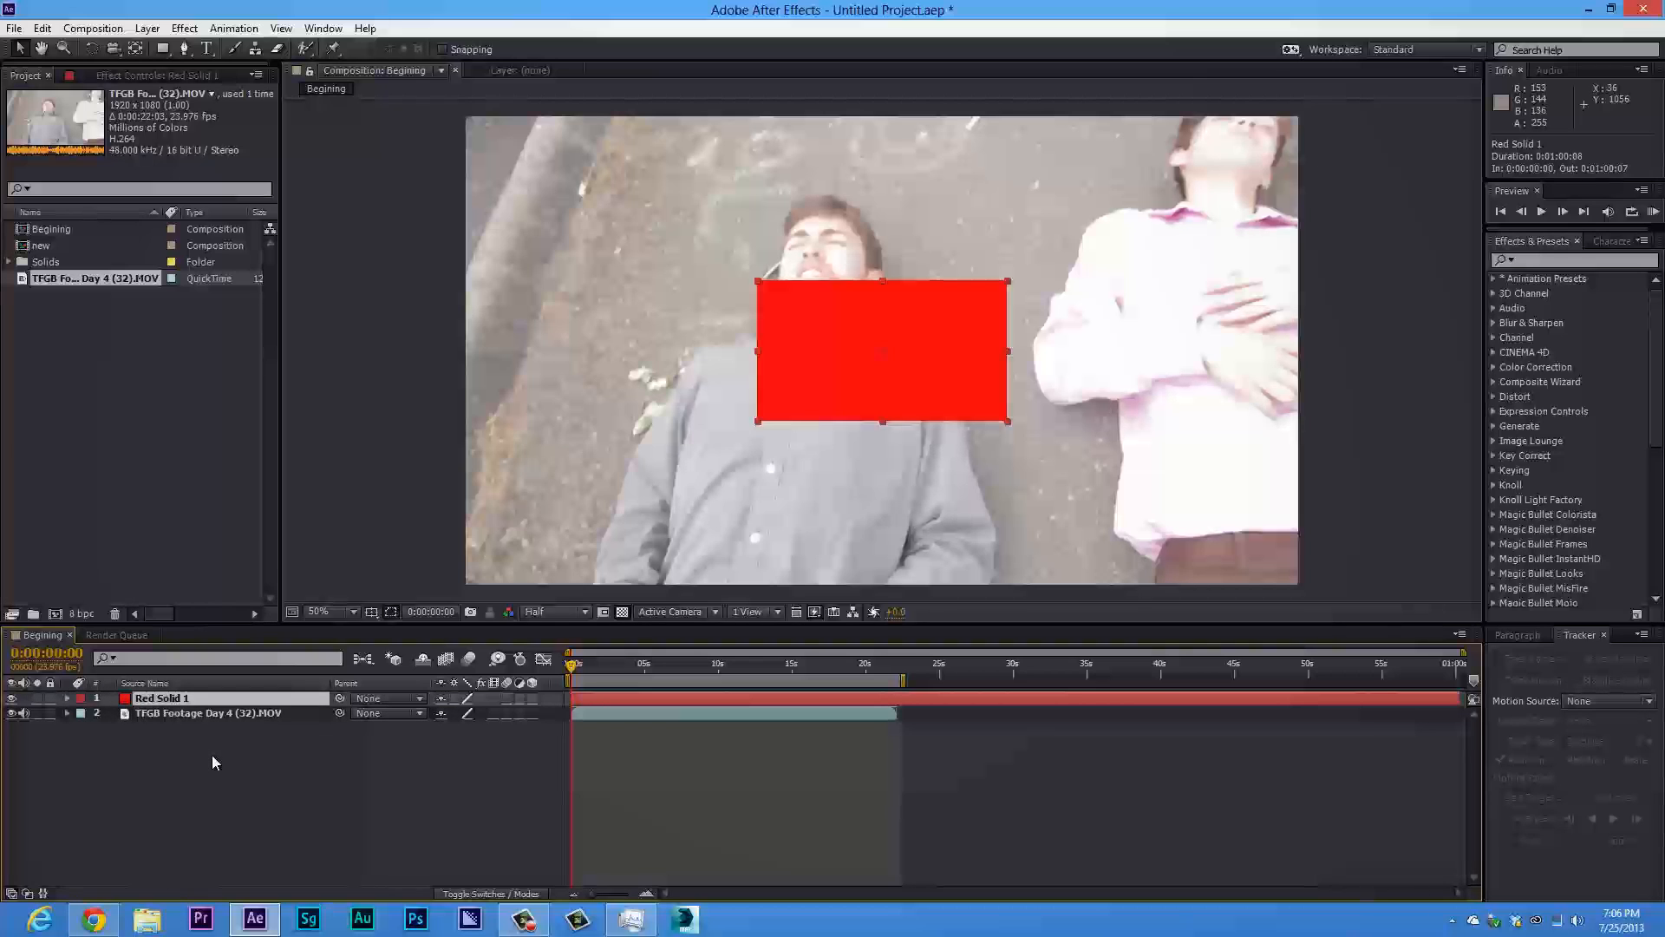
key(s)
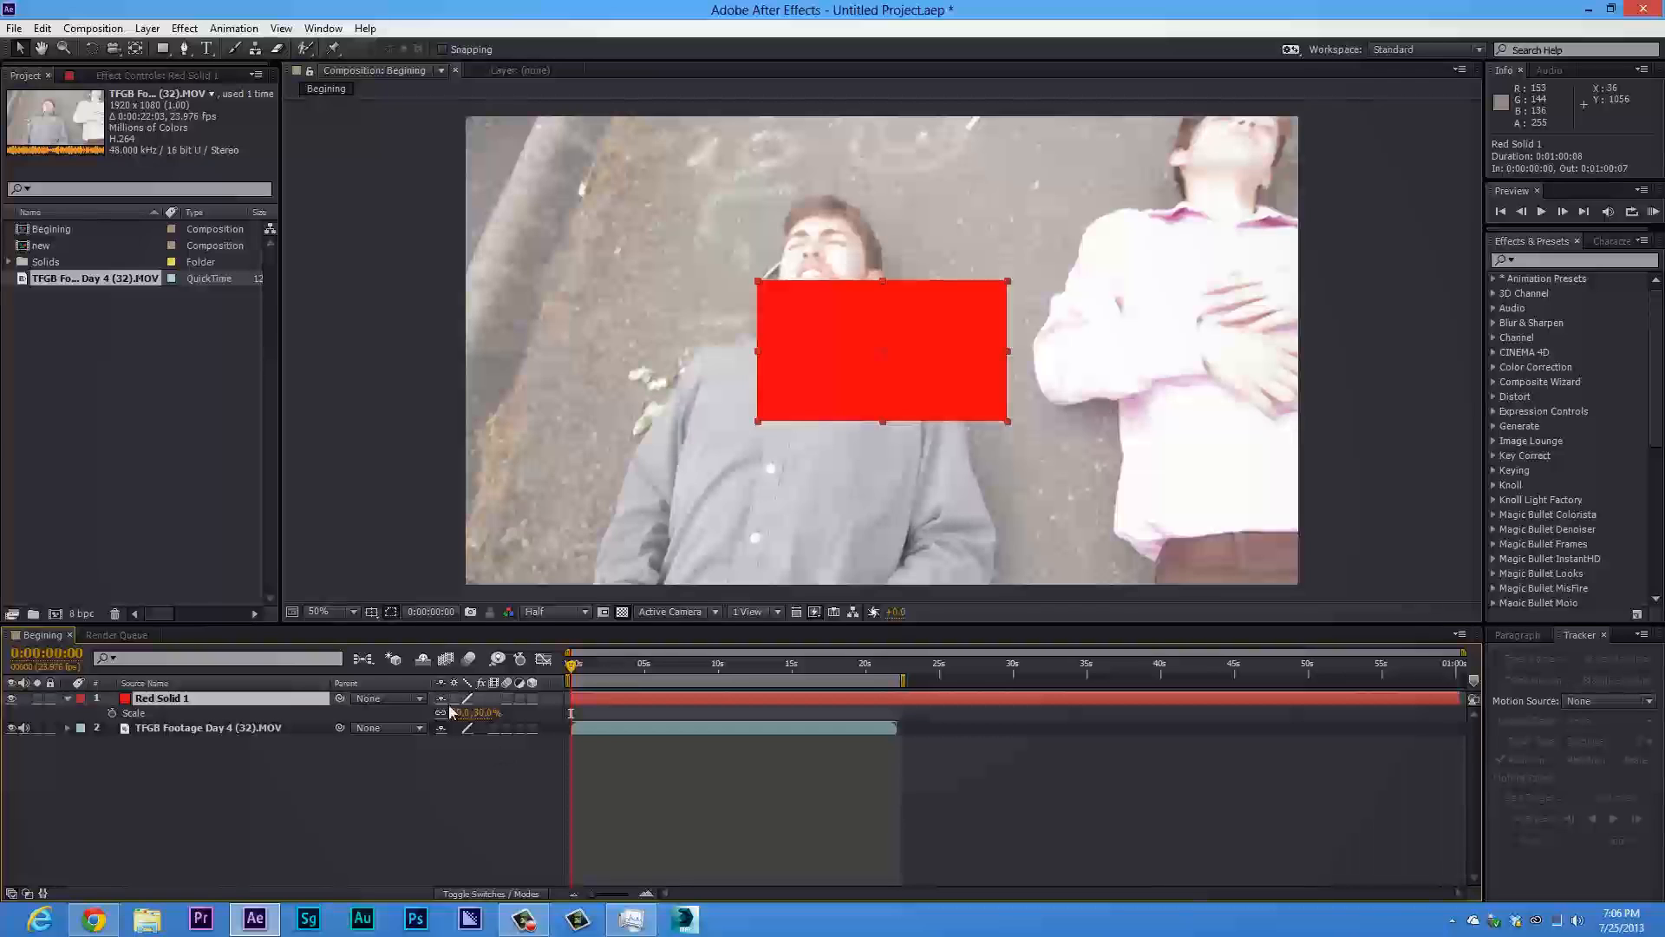
mouse_move(457, 712)
mouse_down()
mouse_move(499, 712)
mouse_move(486, 714)
mouse_up()
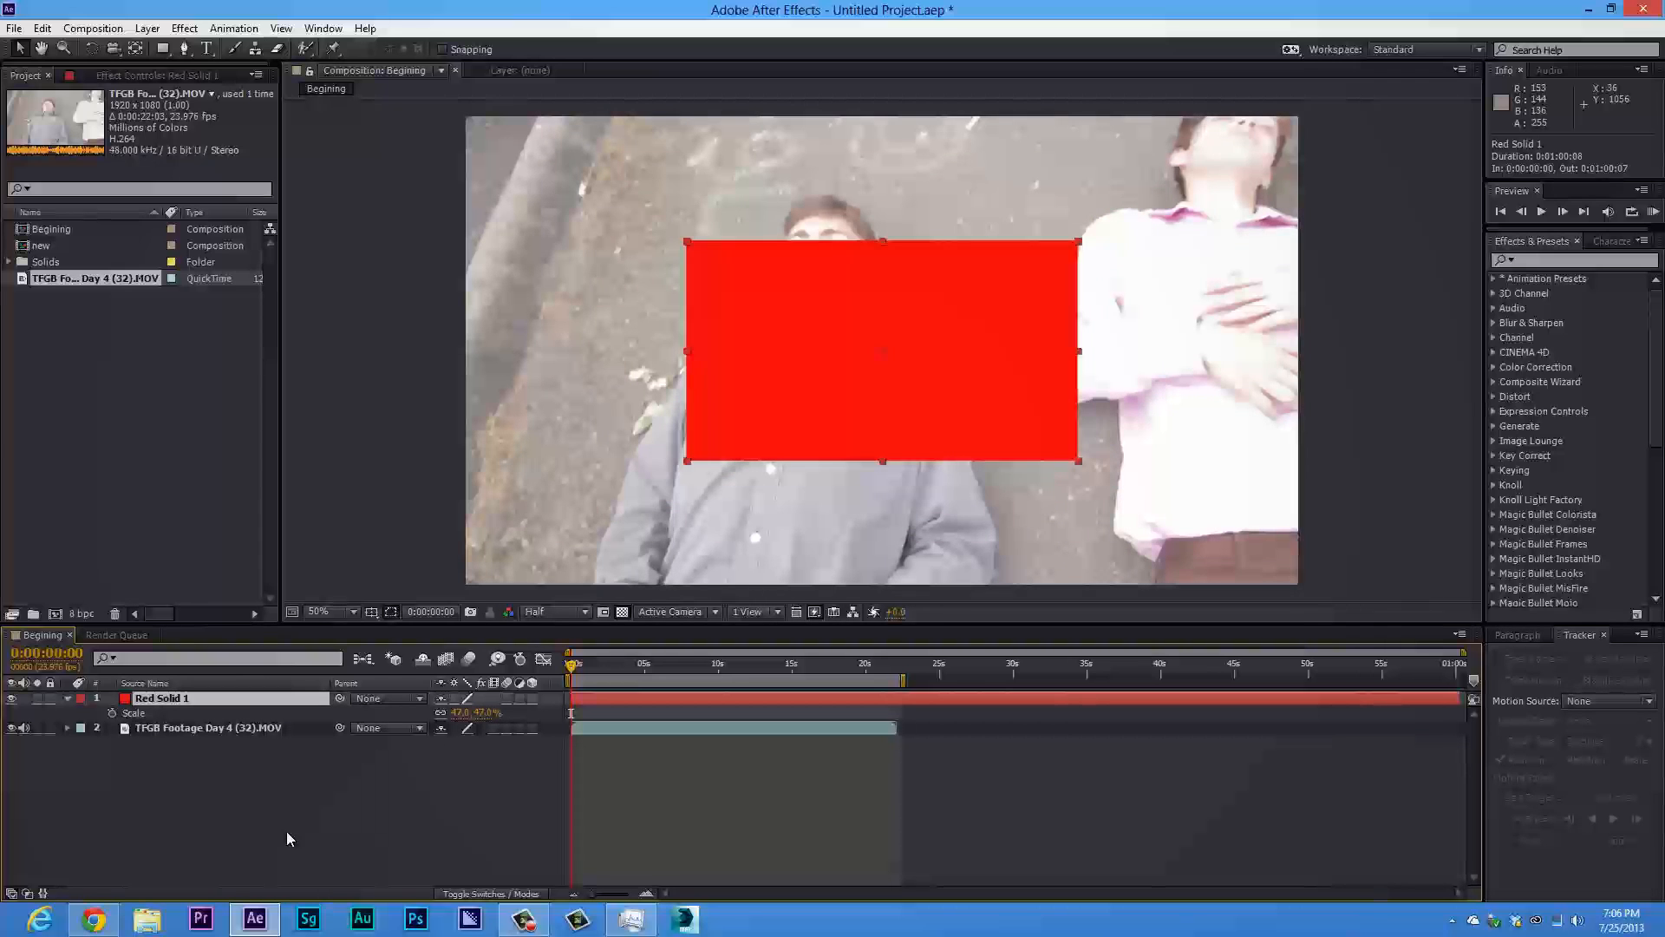
Show only the red solid's Rotation and only its Position, and collapse the layer
key(r)
key(p)
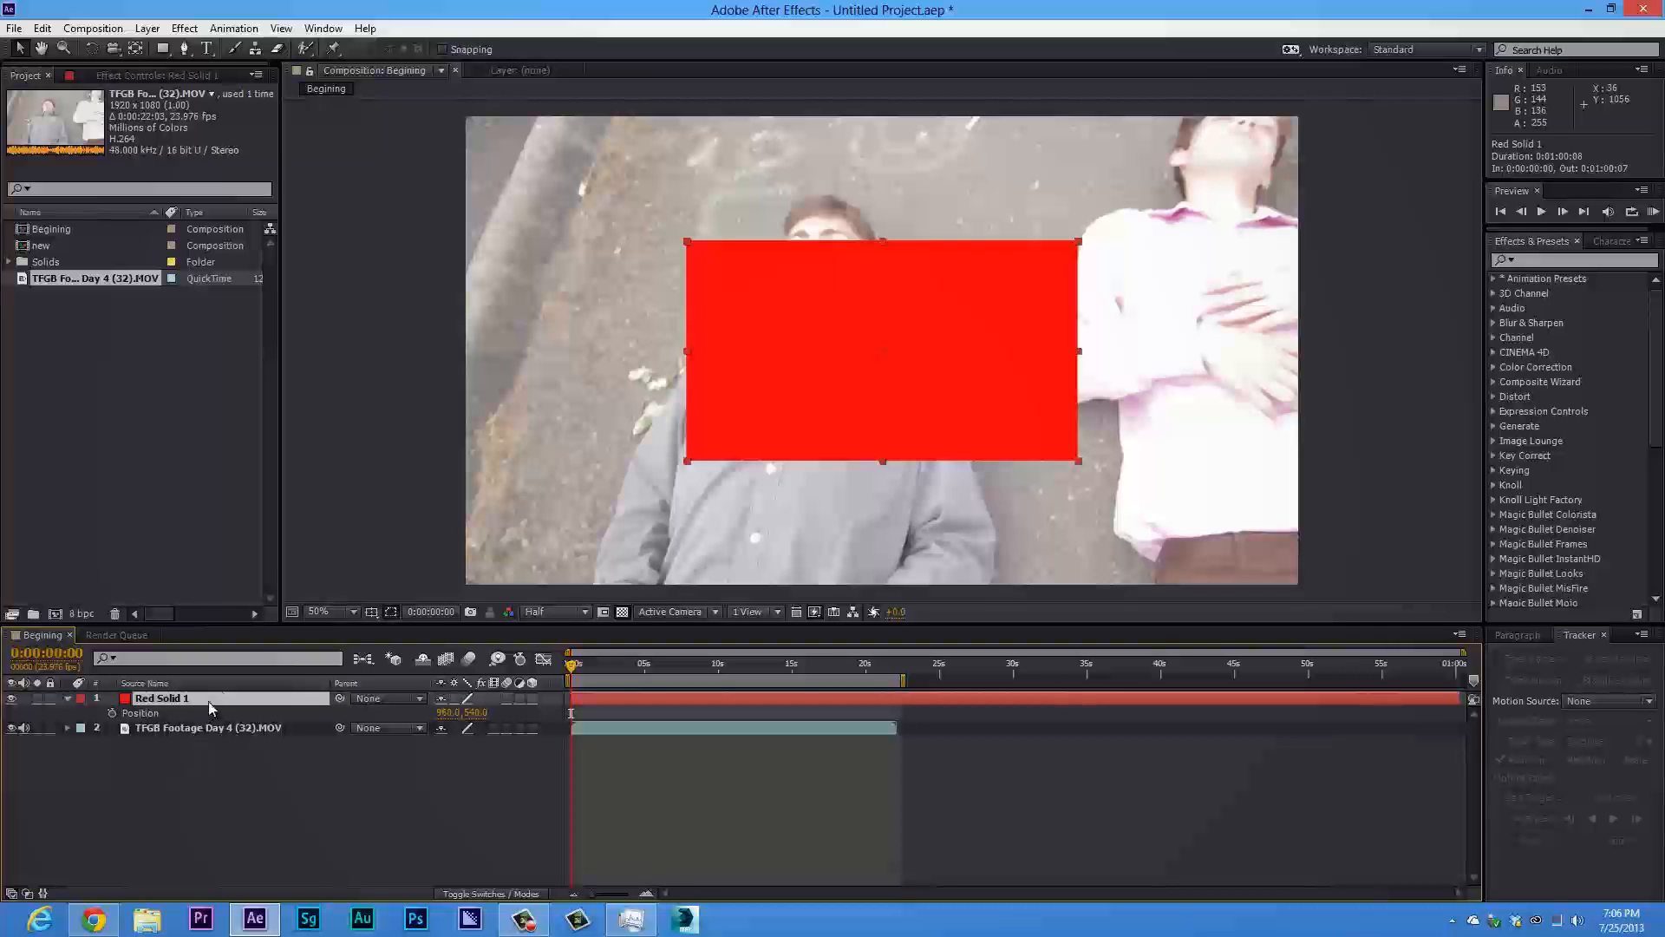
click(67, 699)
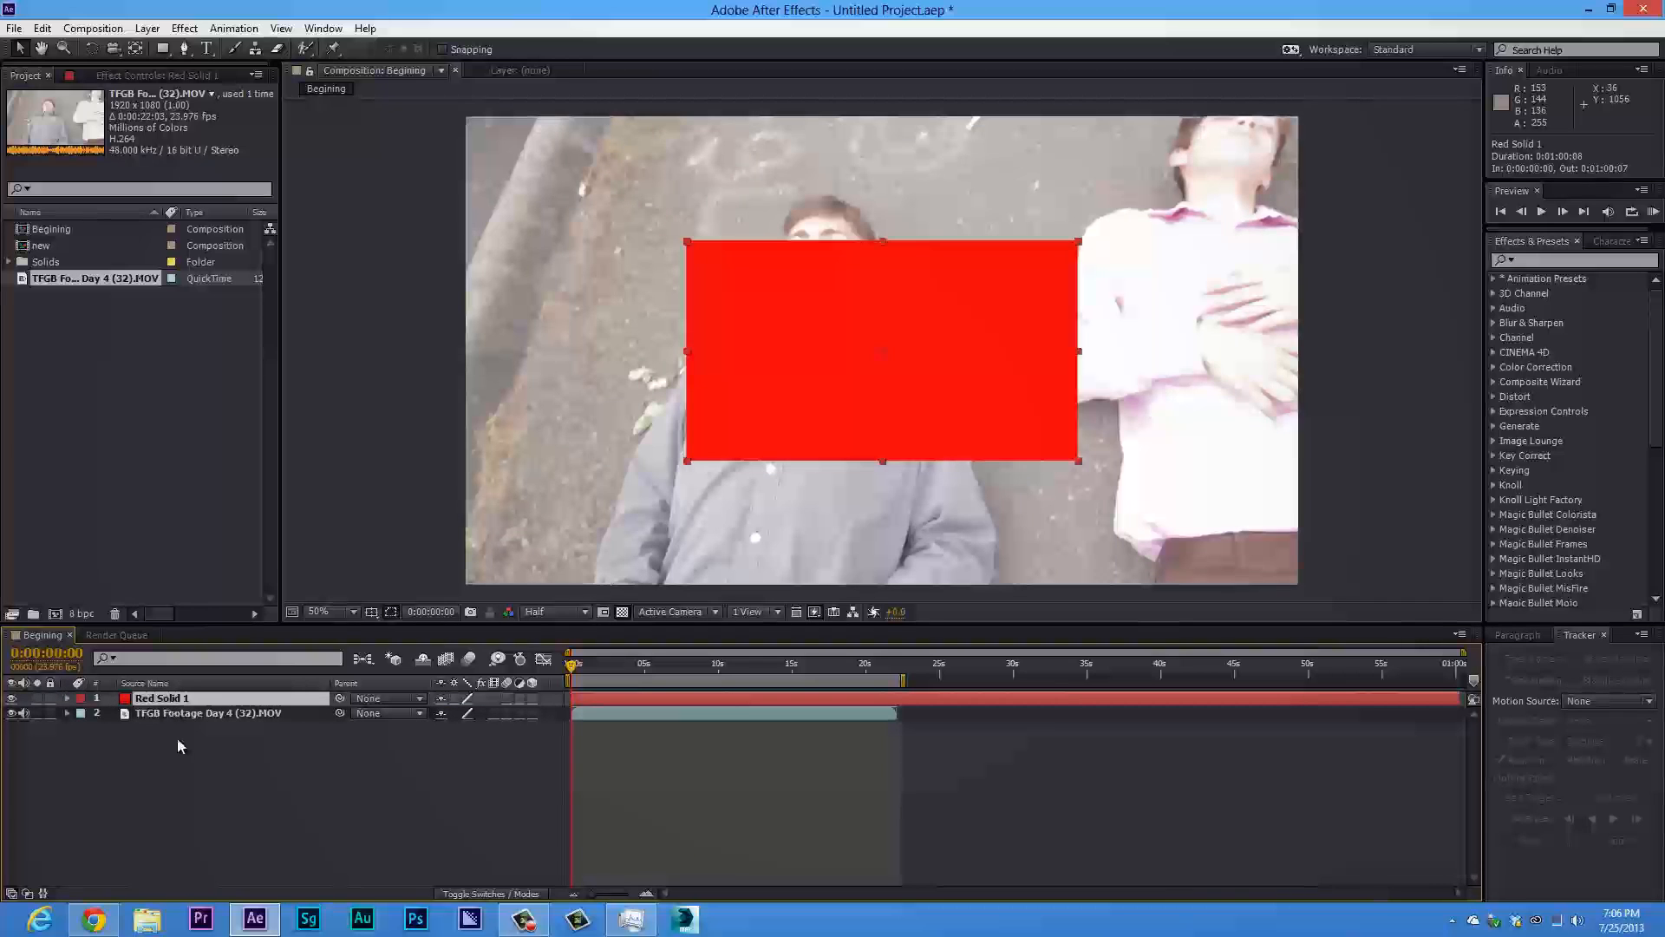
Reveal Position, Rotation, Scale and Opacity together under the red solid layer
key(p)
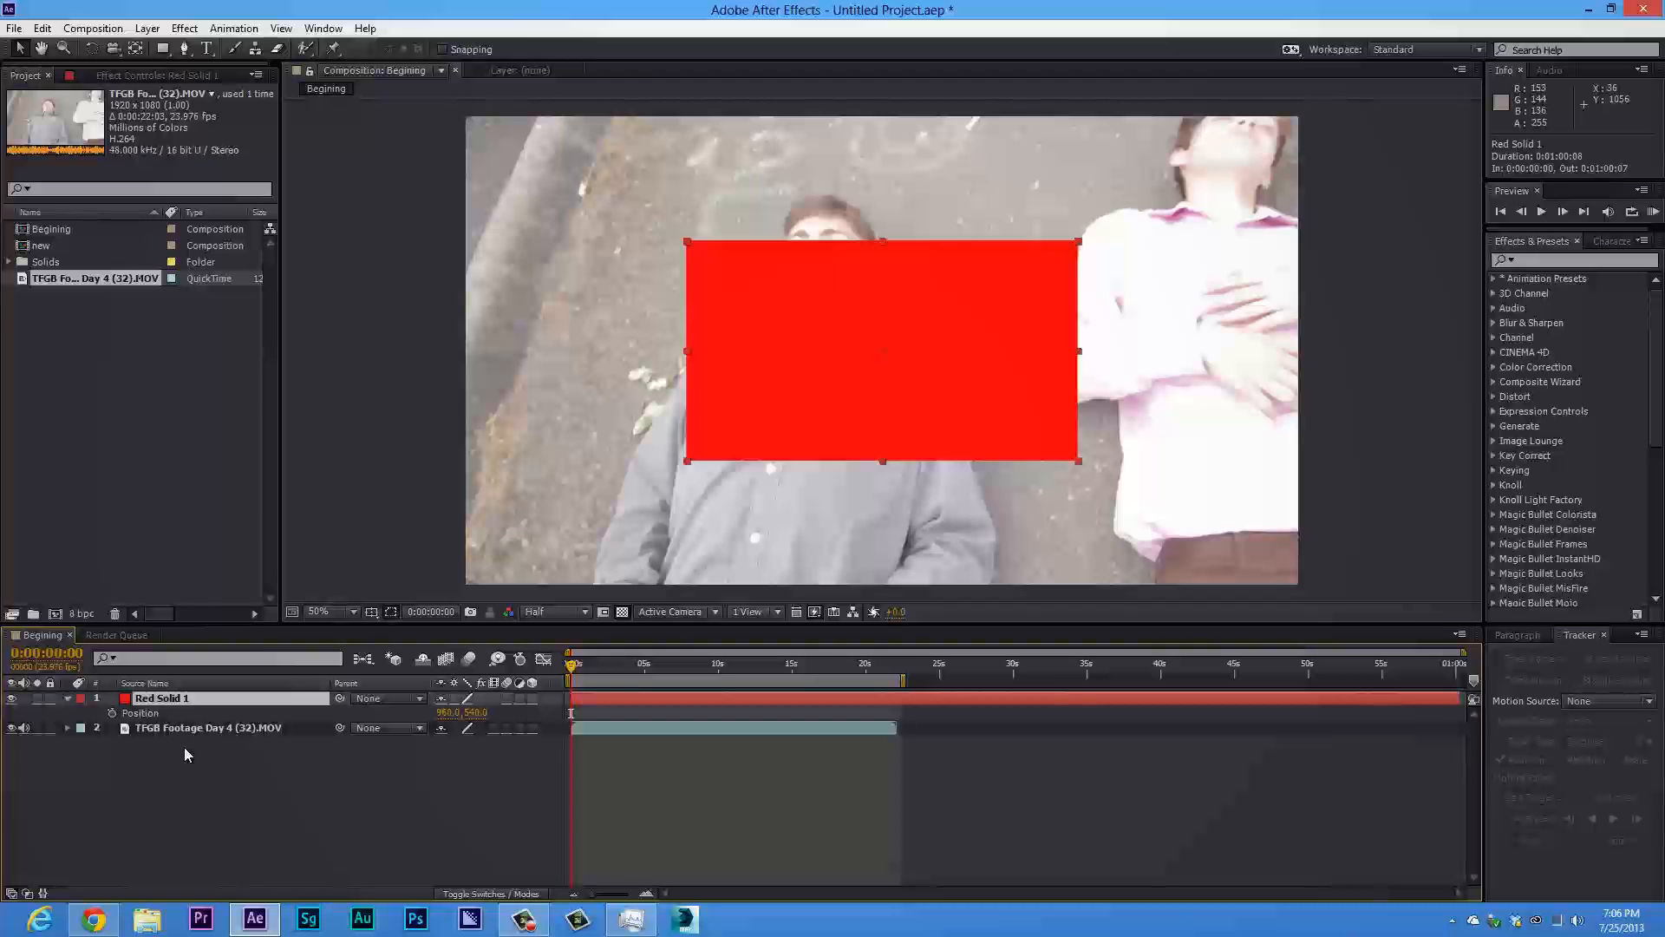
key(shift+r)
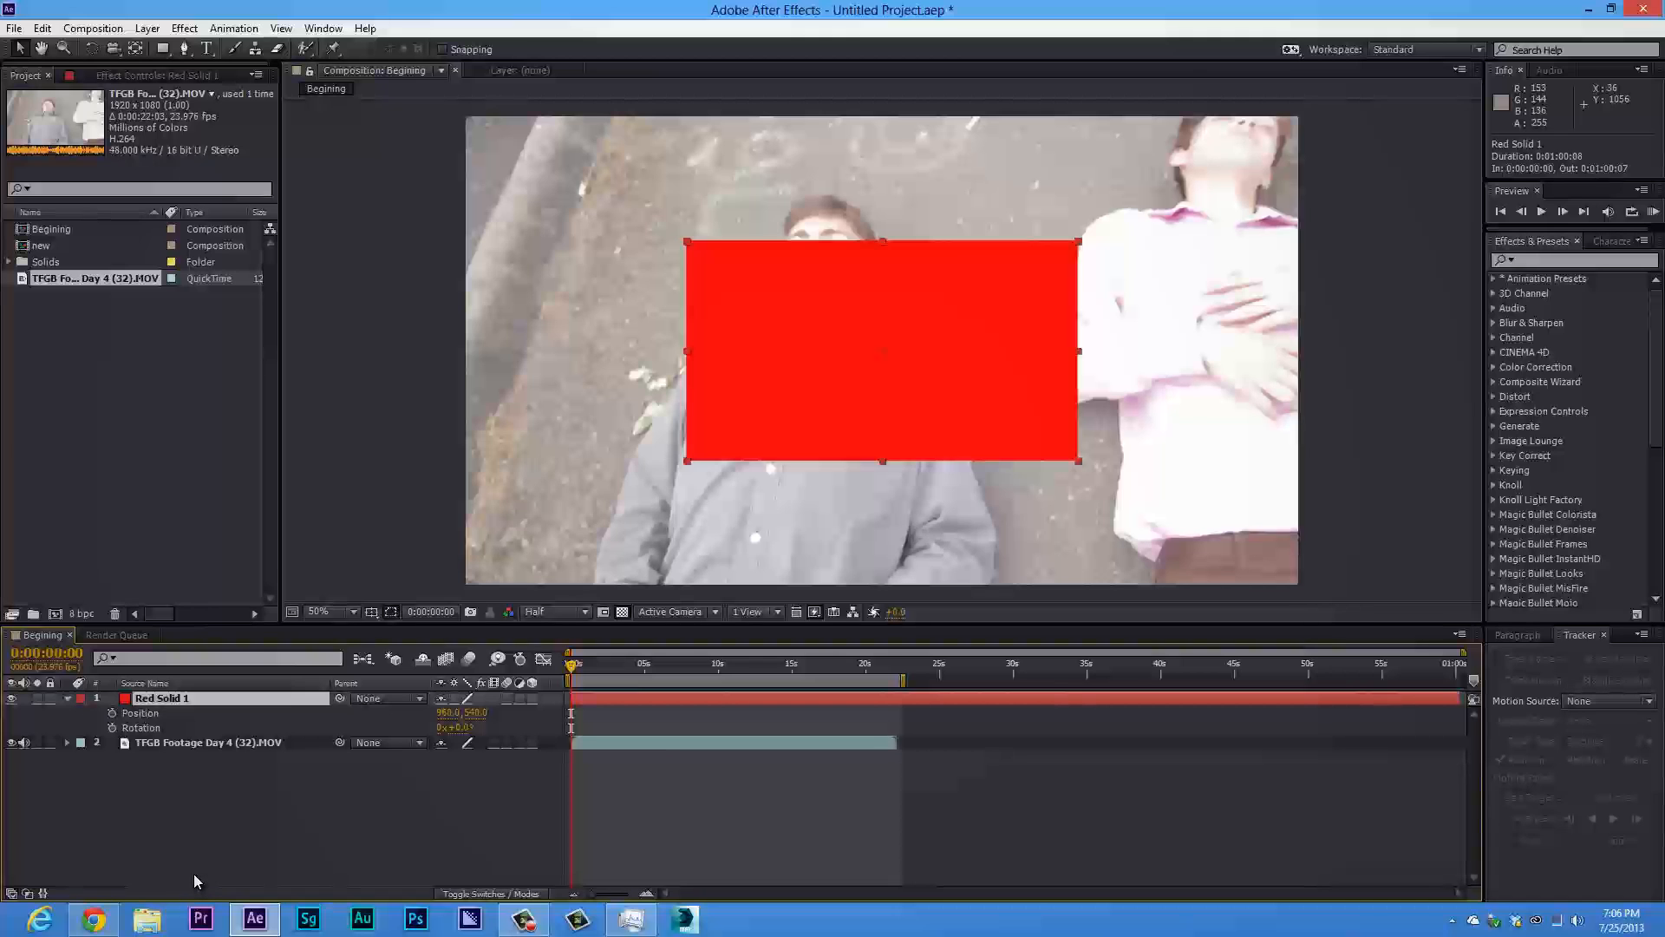
key(shift+s)
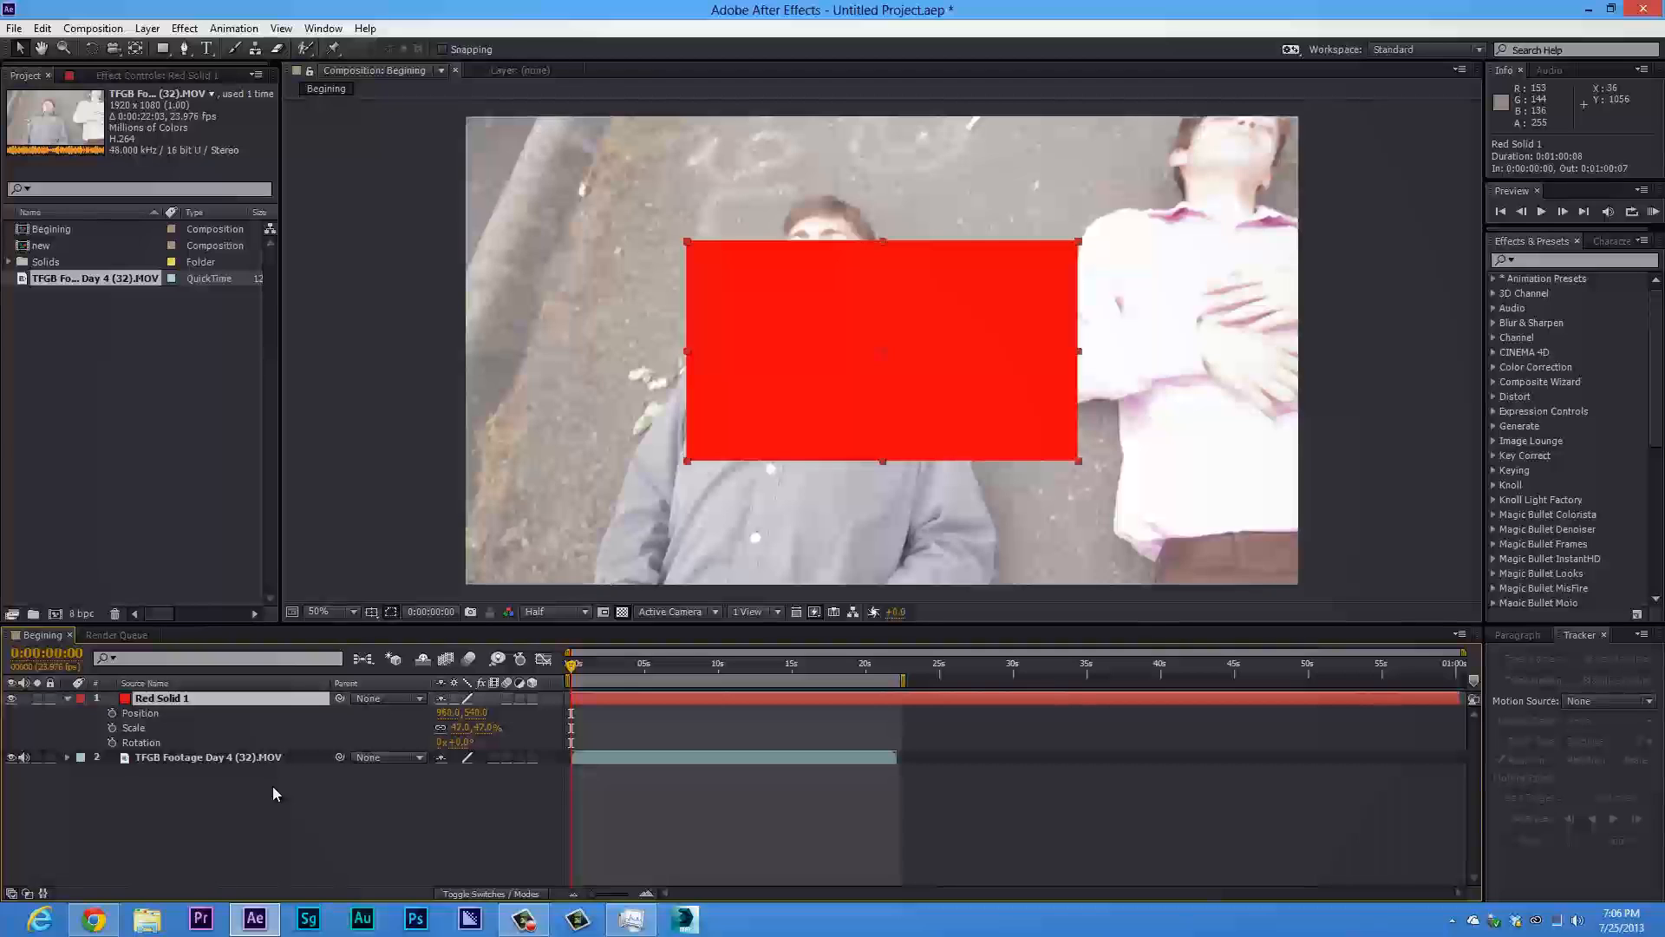
key(shift+t)
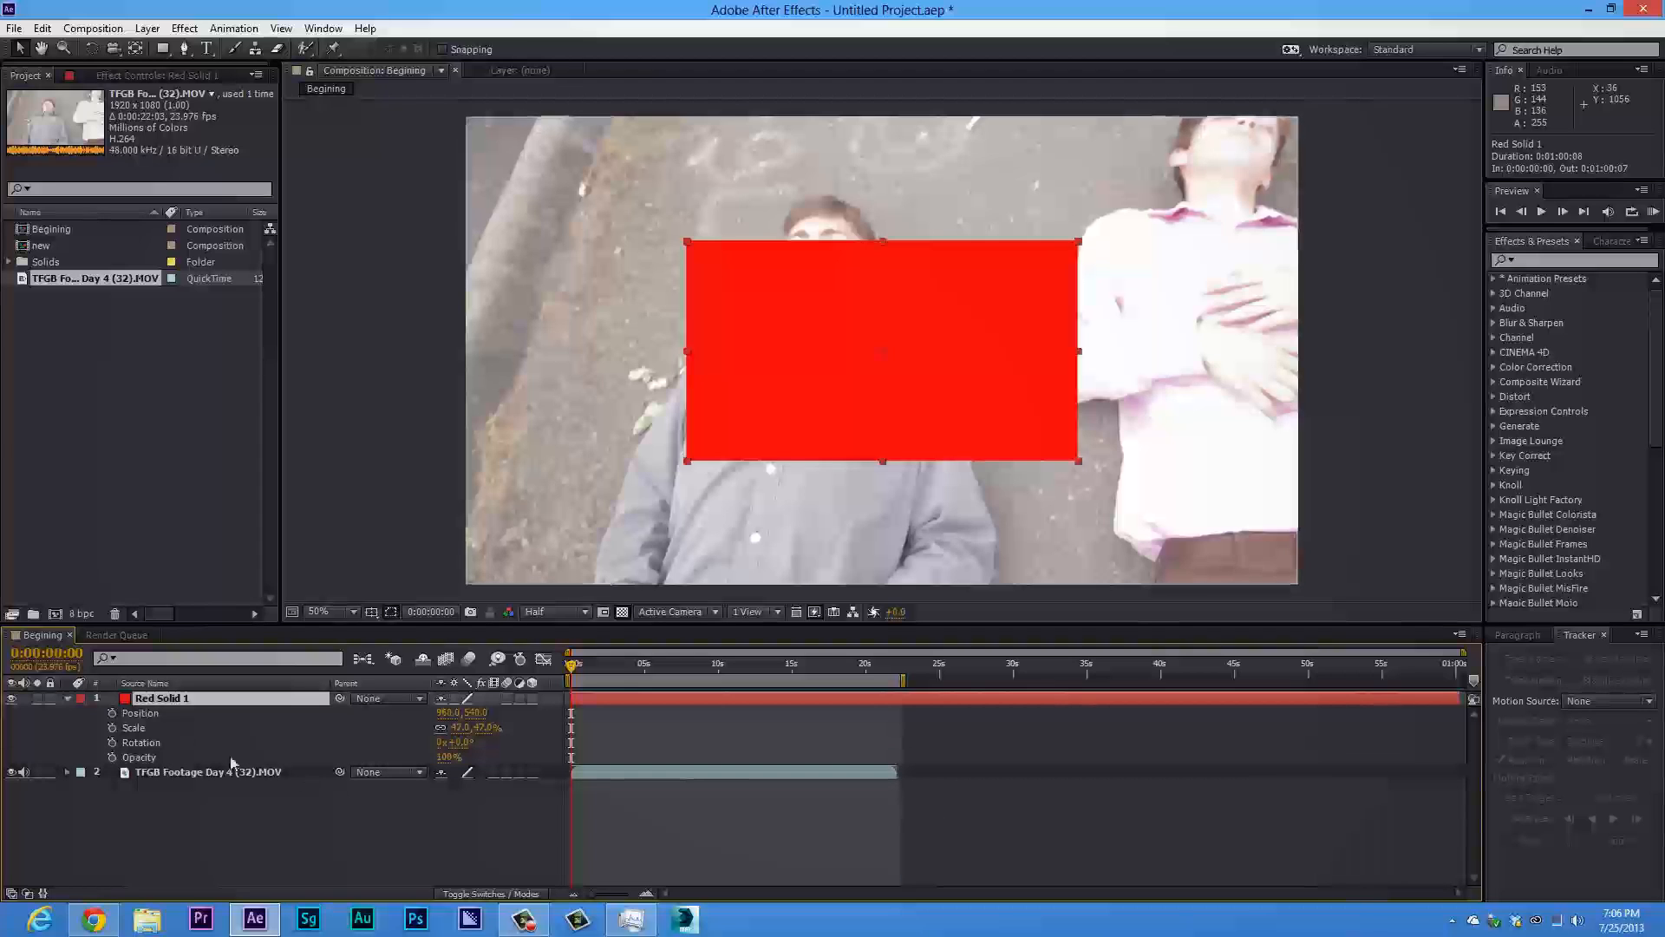
Try out different opacity values on the red solid and collapse its properties
click(128, 760)
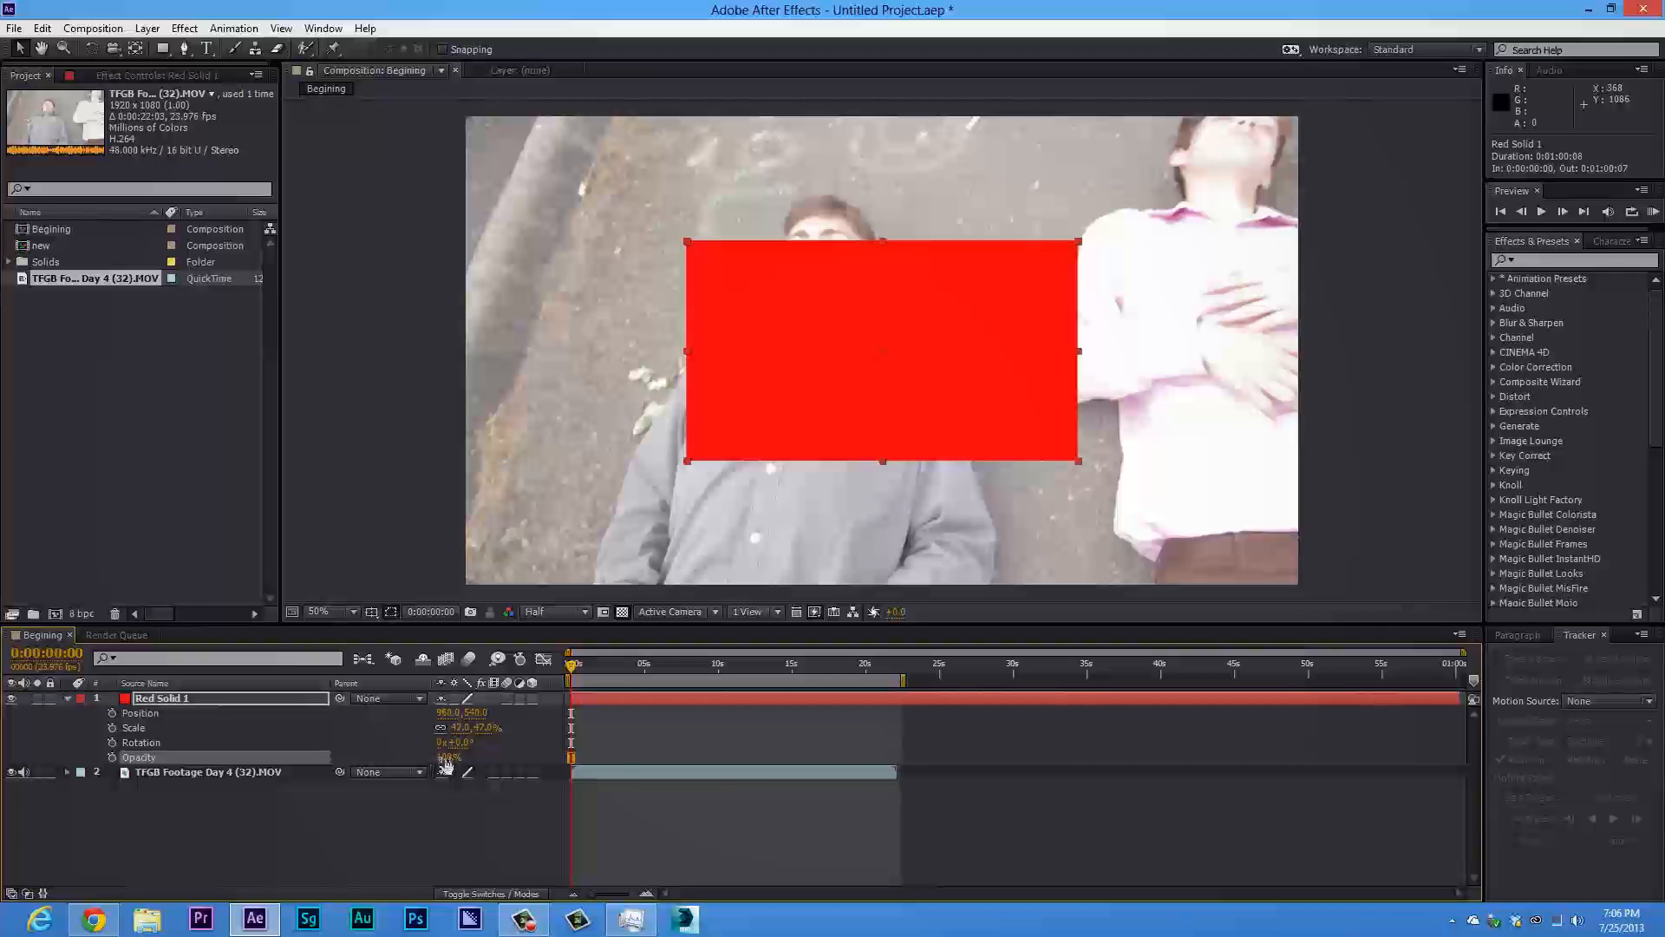
drag(444, 757, 294, 791)
click(67, 699)
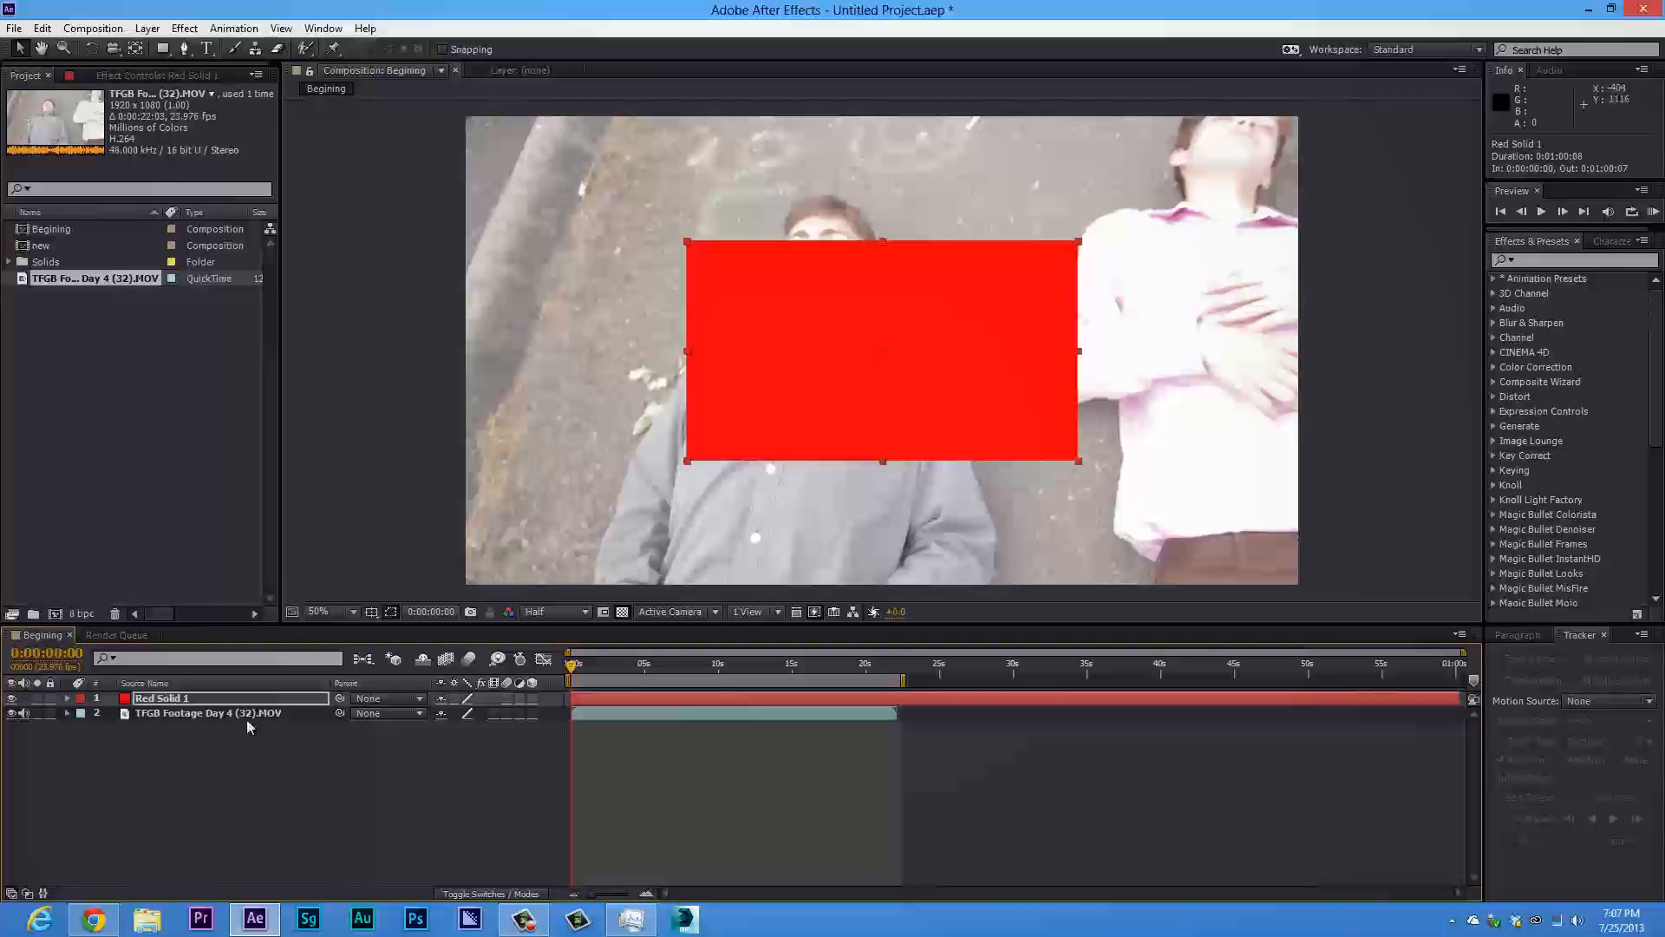
View the footage layer in its own viewer, return to the Begining composition, and switch the timeline from source names to layer names
double_click(201, 712)
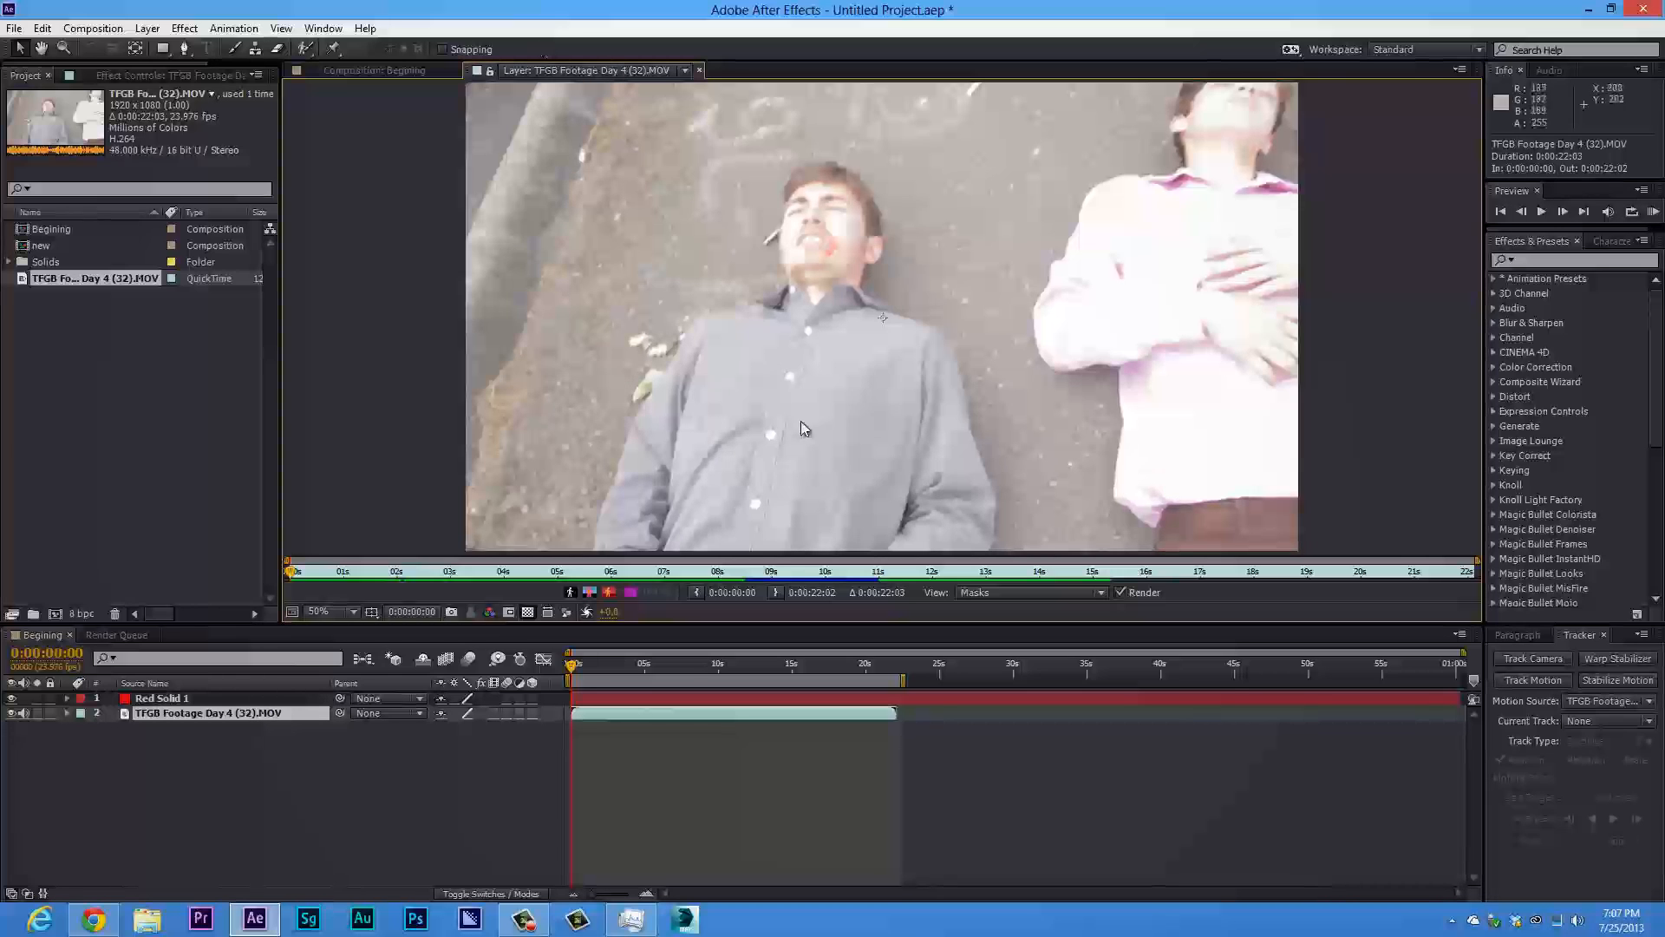
click(359, 69)
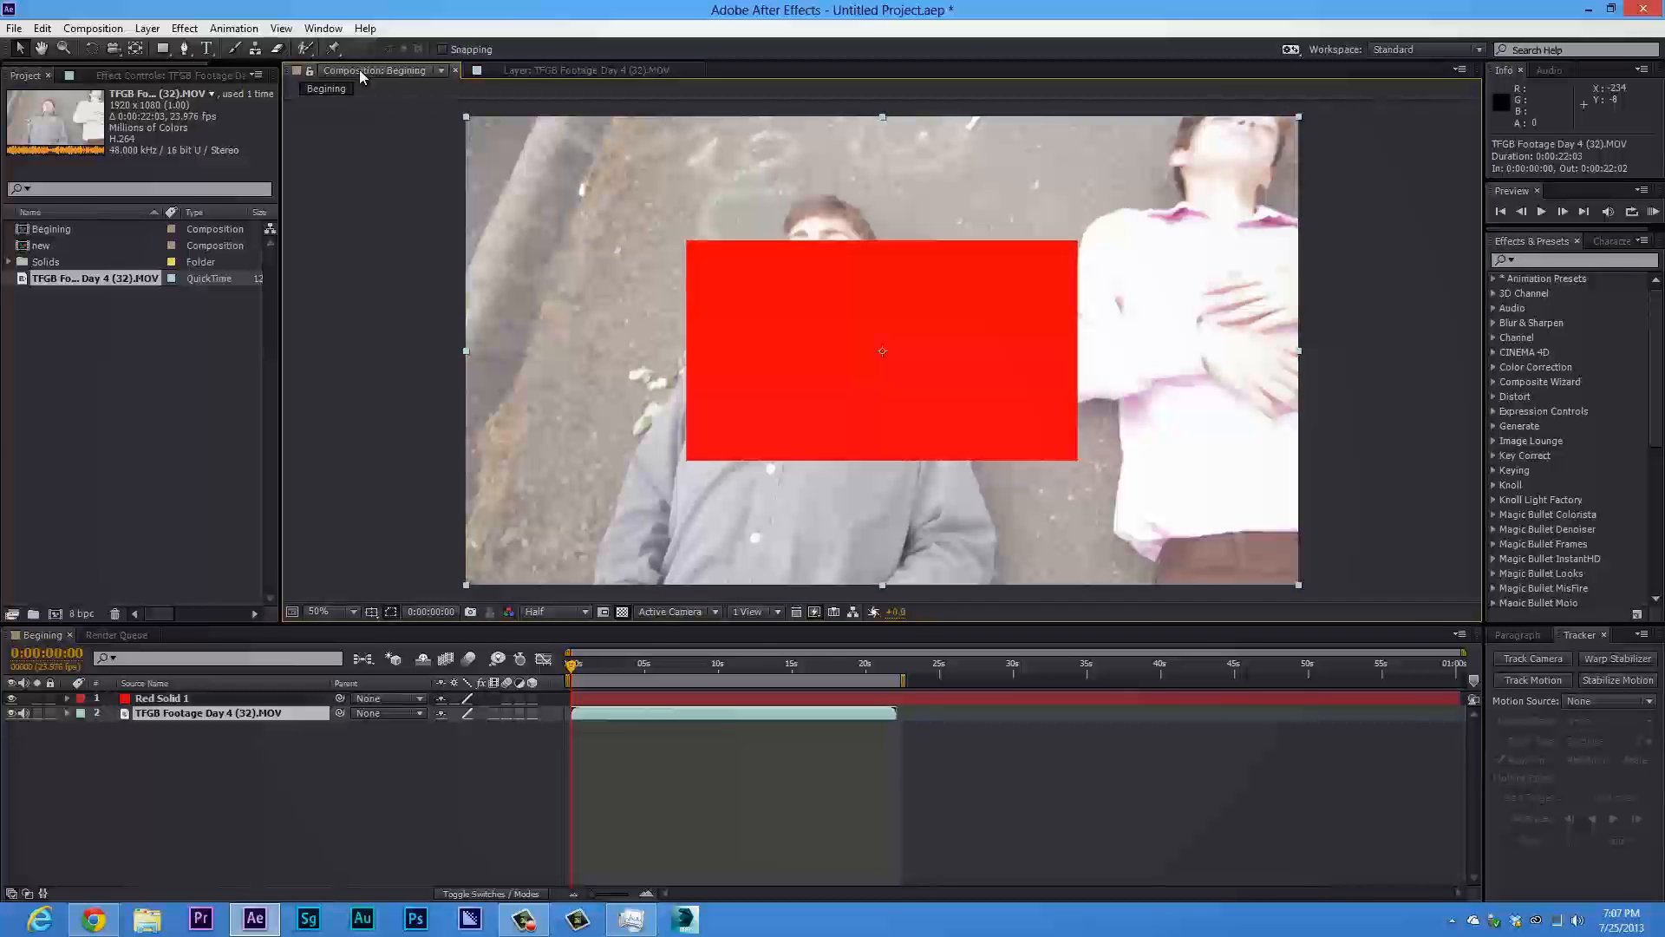
click(258, 684)
click(262, 700)
click(262, 714)
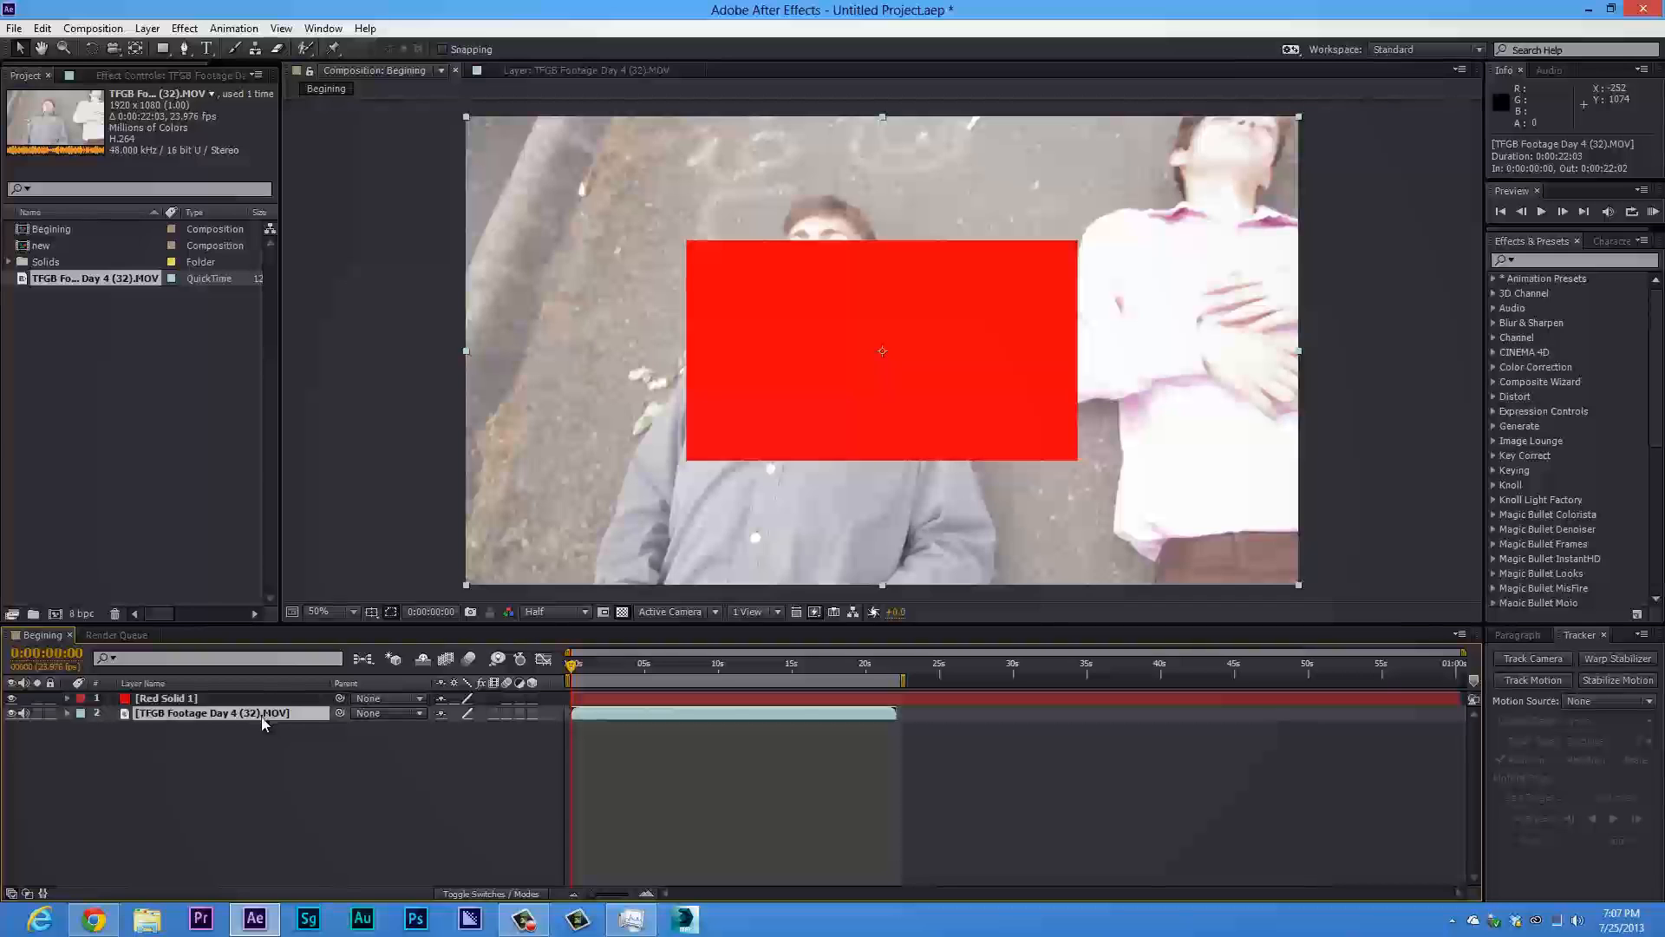
Open the footage layer in the Layer viewer again and return to the Begining composition
double_click(253, 711)
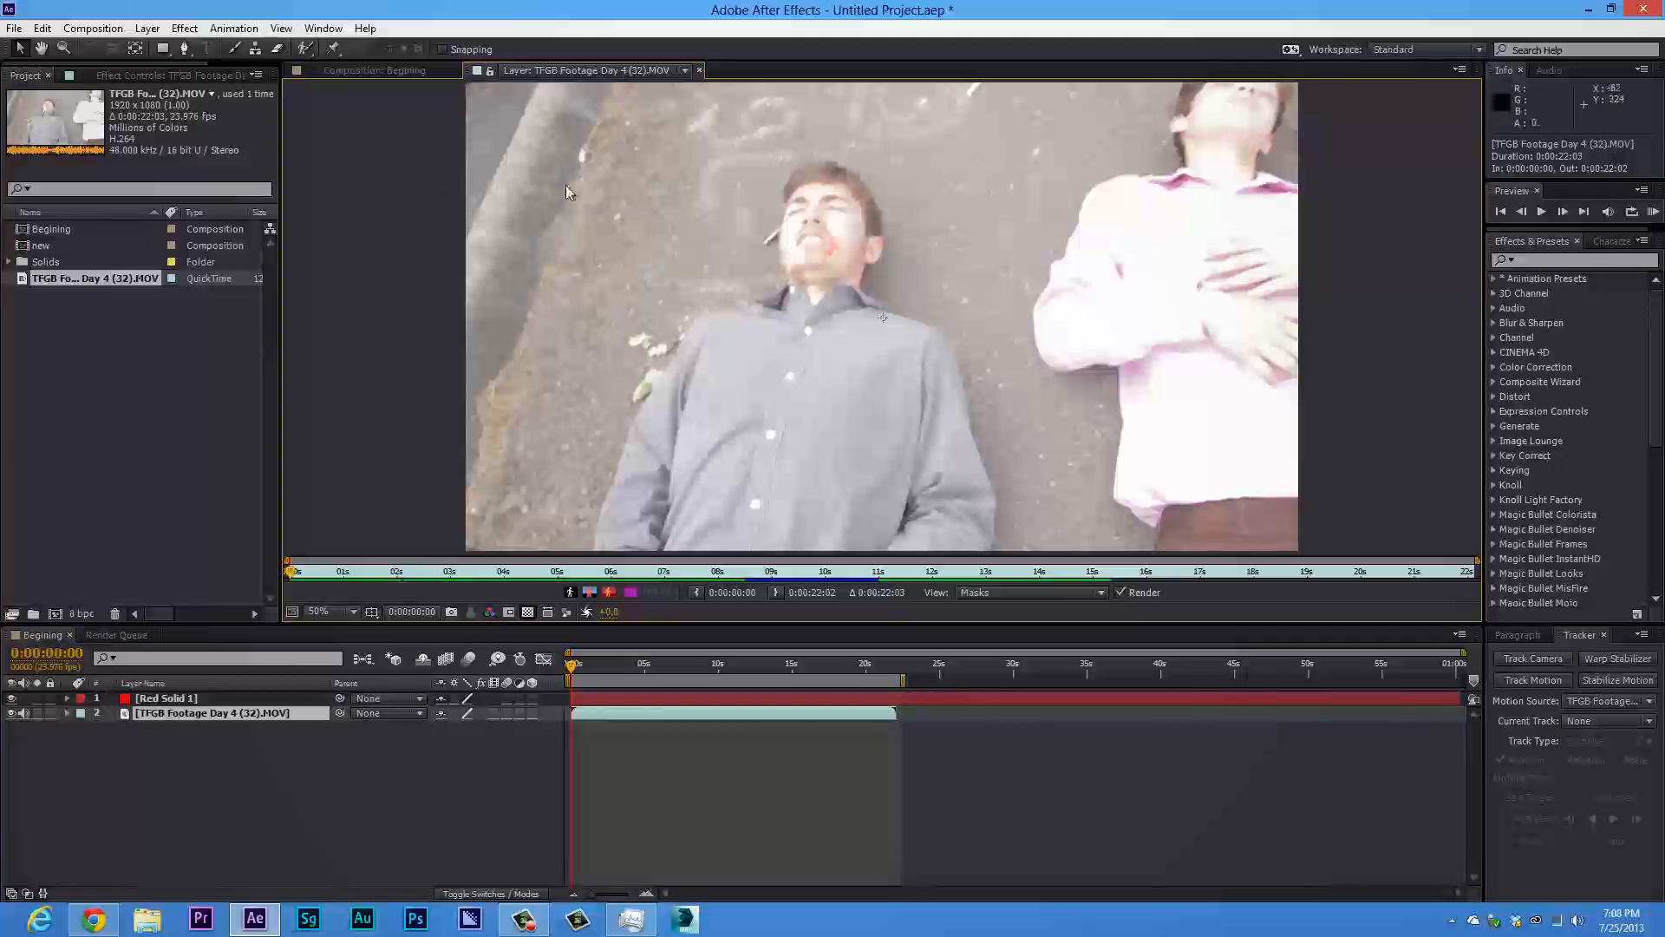
click(394, 69)
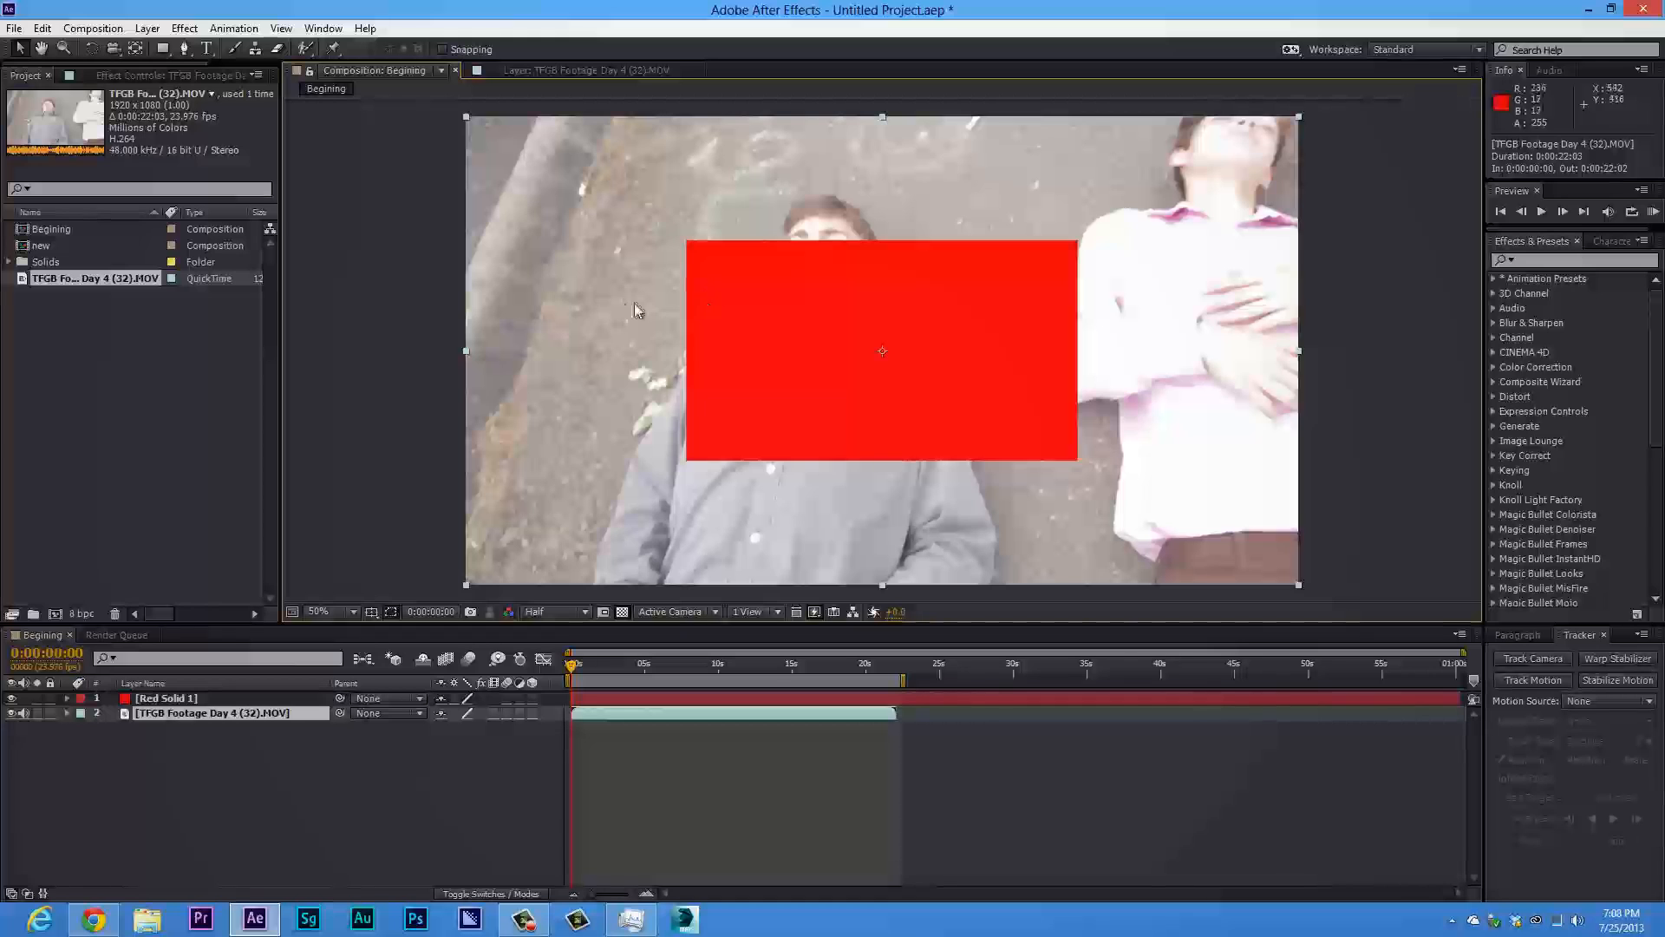
Delete the red solid layer from the Begining composition and leave the footage layer deselected
click(173, 698)
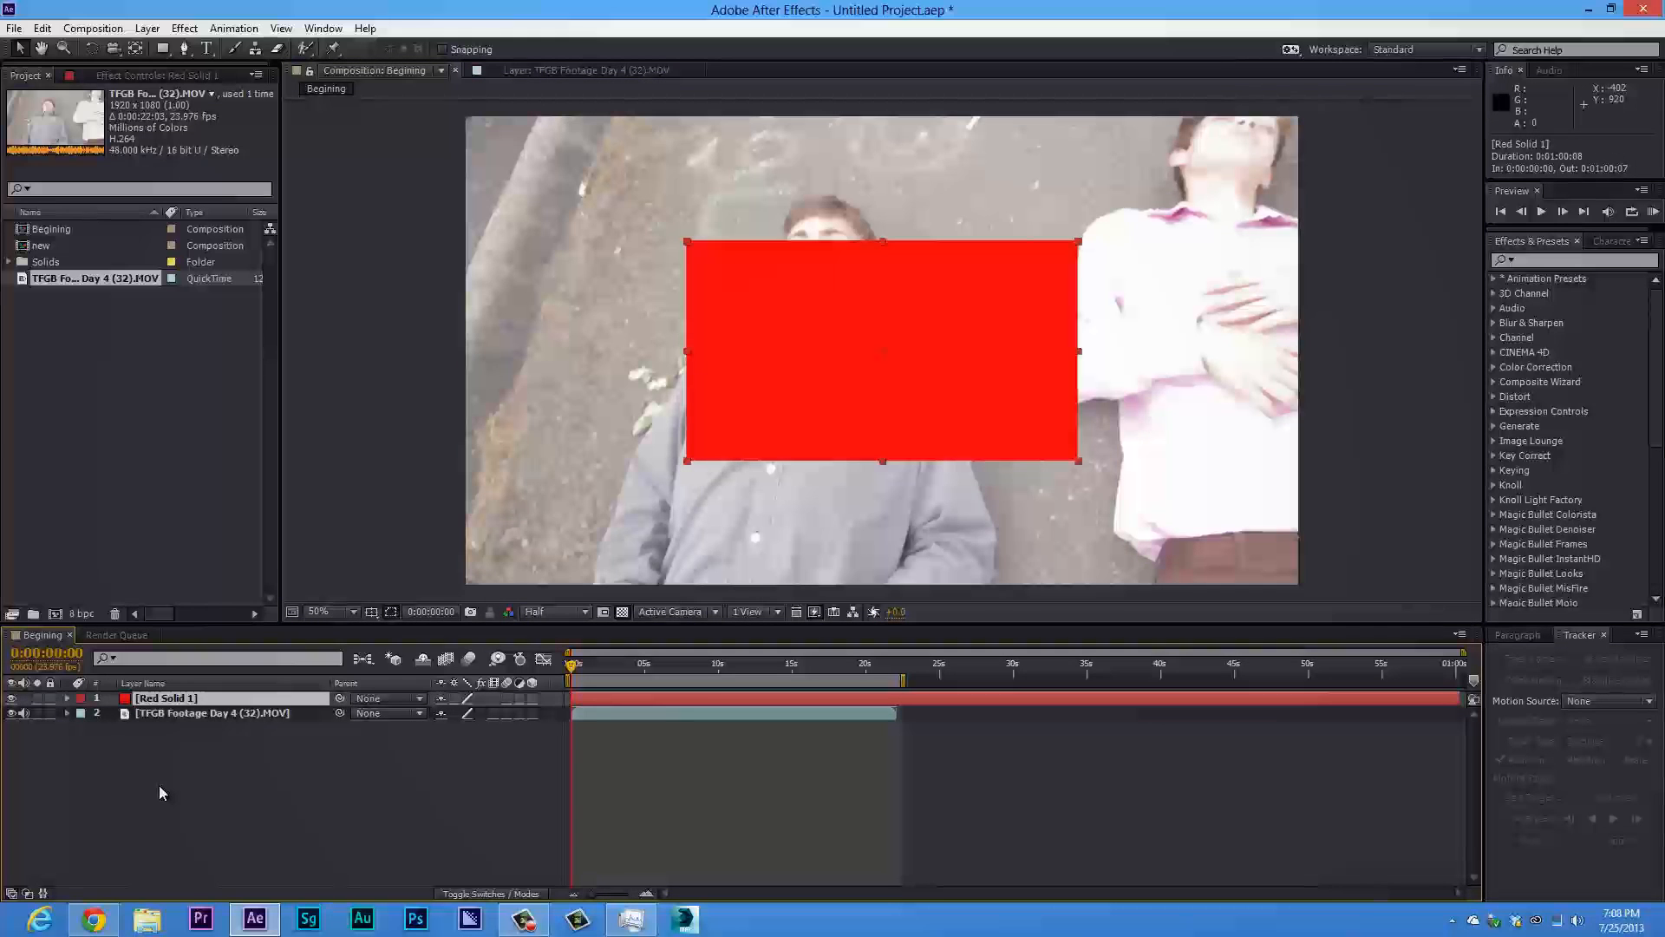
key(Delete)
click(237, 702)
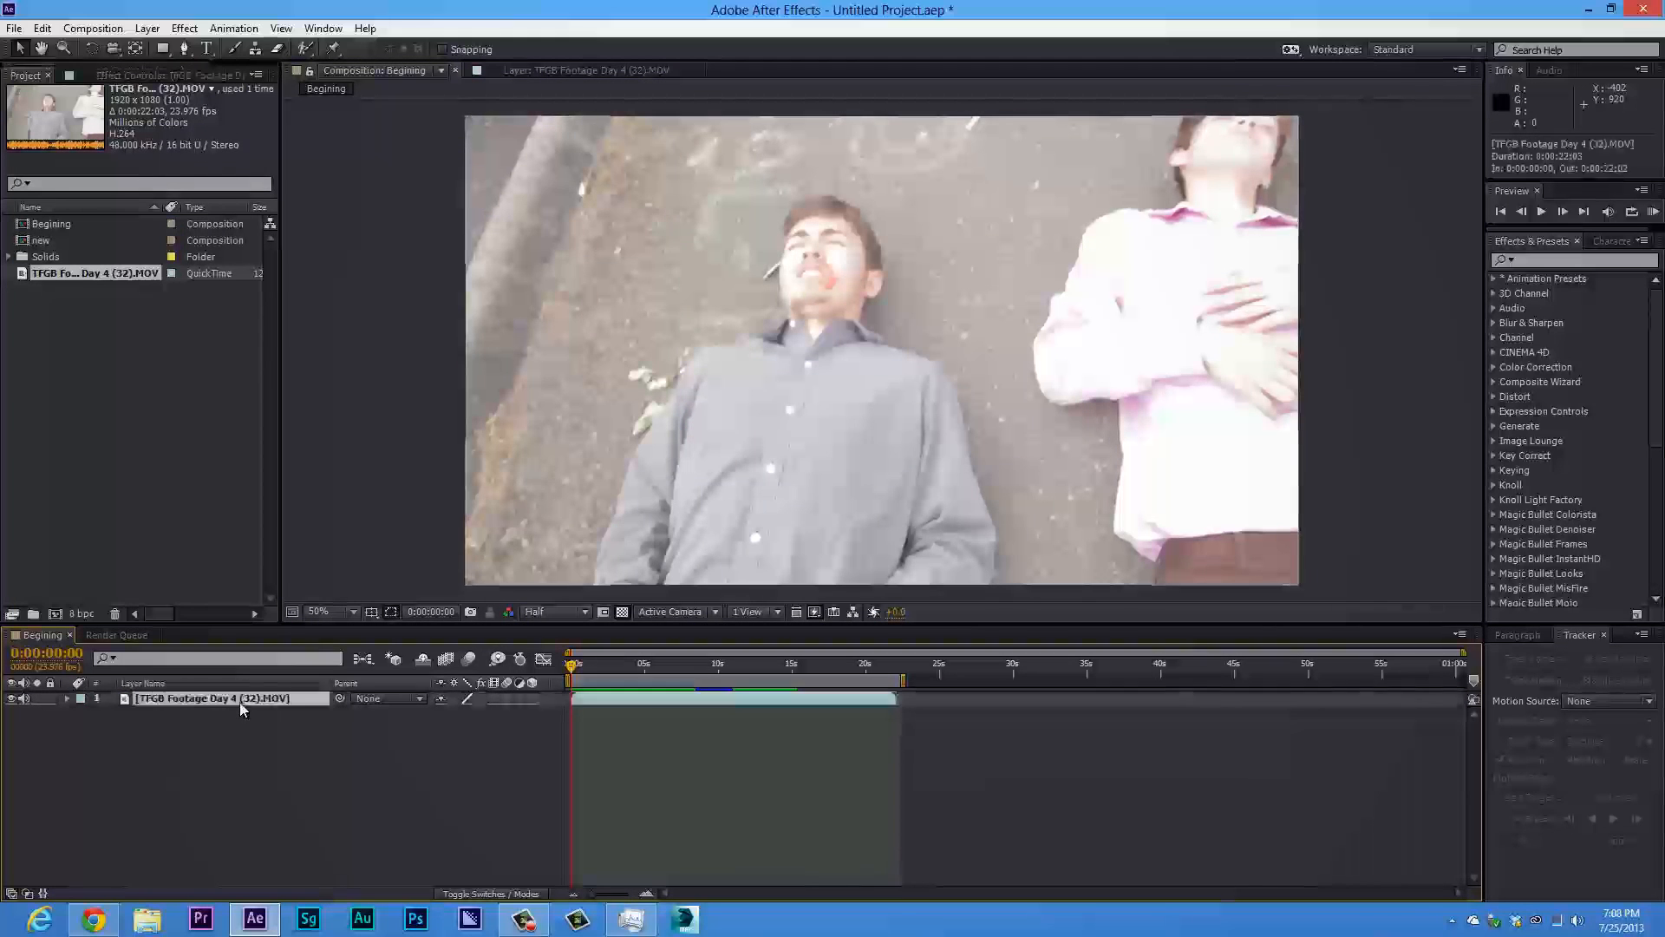
click(236, 764)
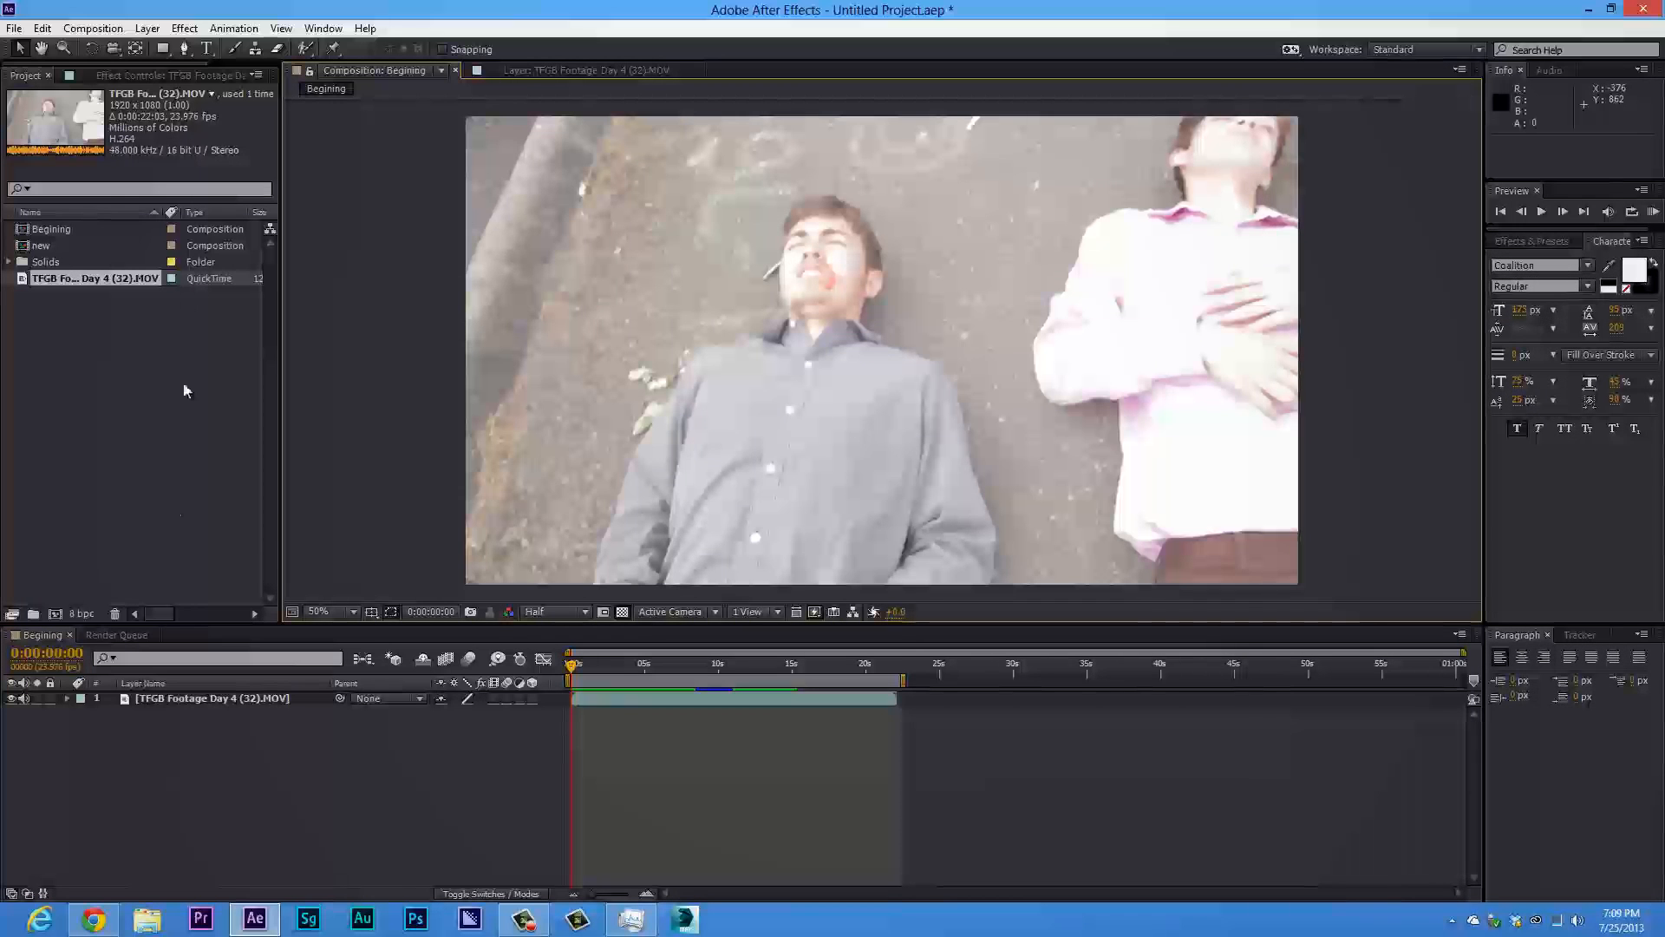
Create a text layer reading "After Effects" over the footage in the Begining composition
click(207, 49)
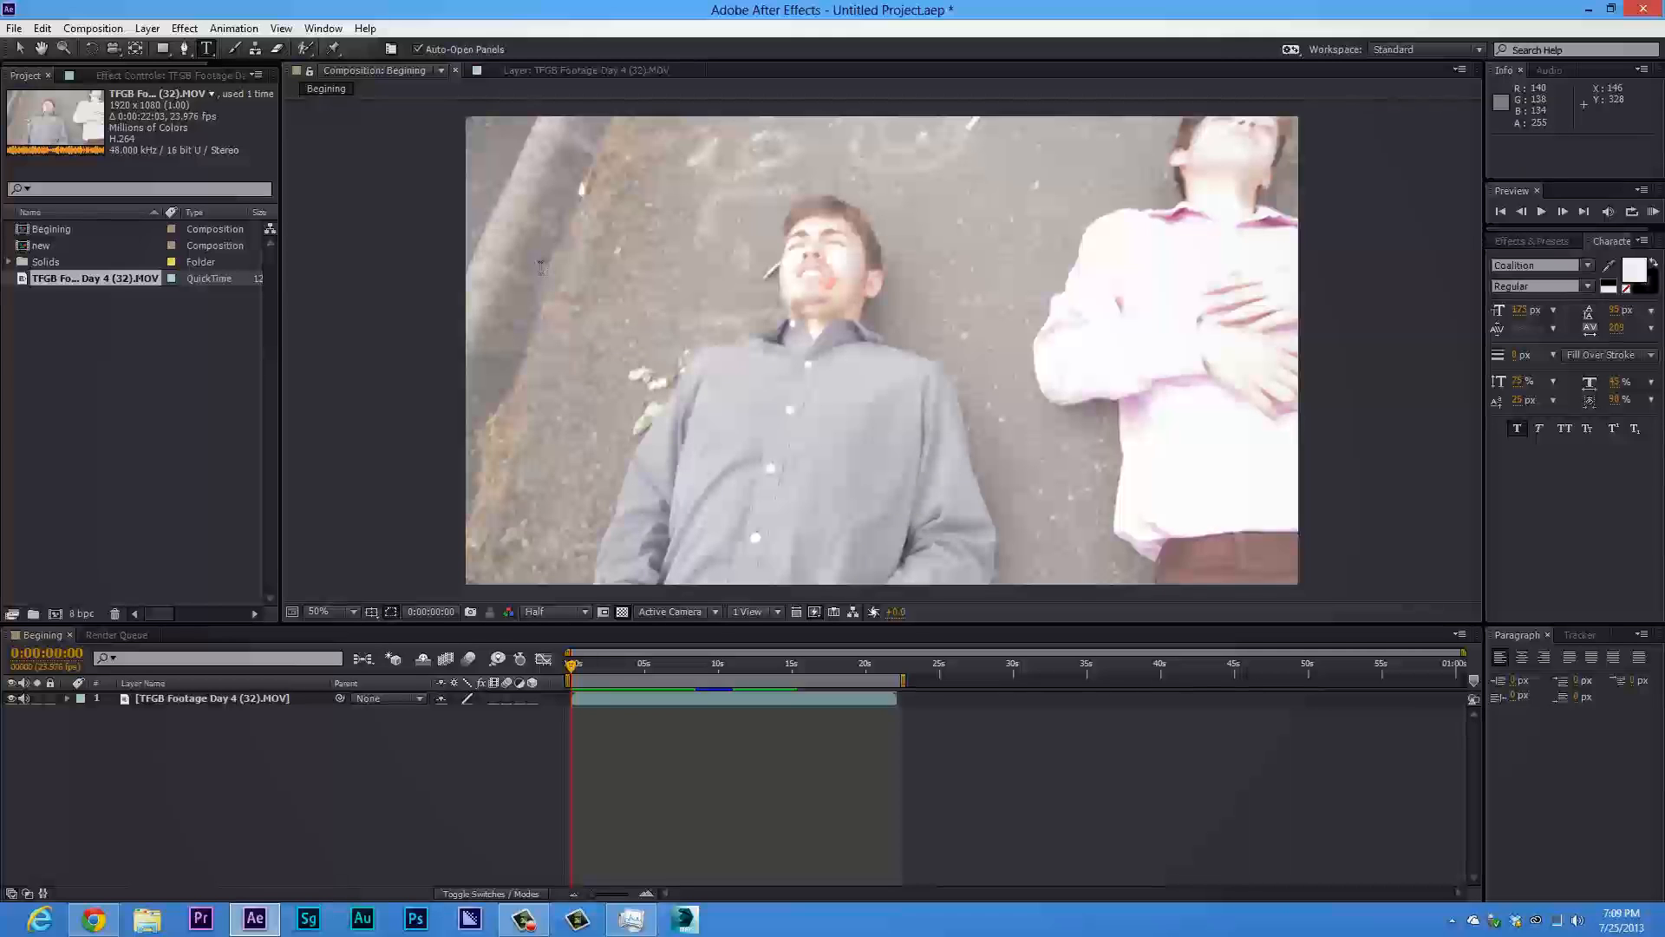
click(701, 299)
text(AFTER E)
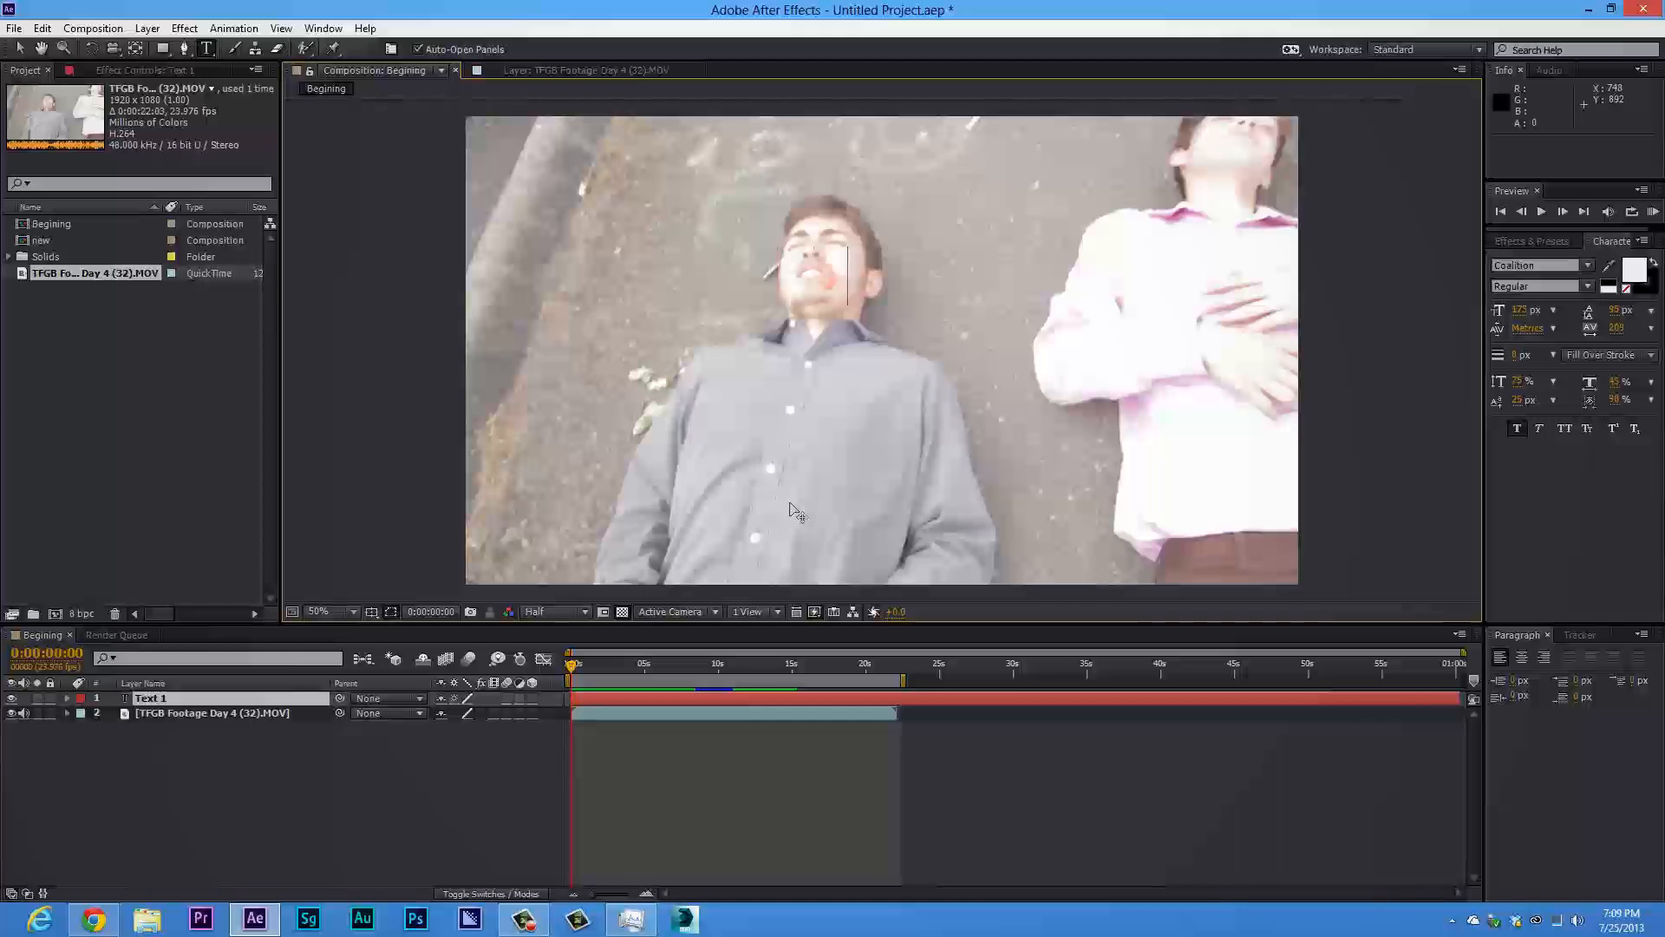
text(FFEC)
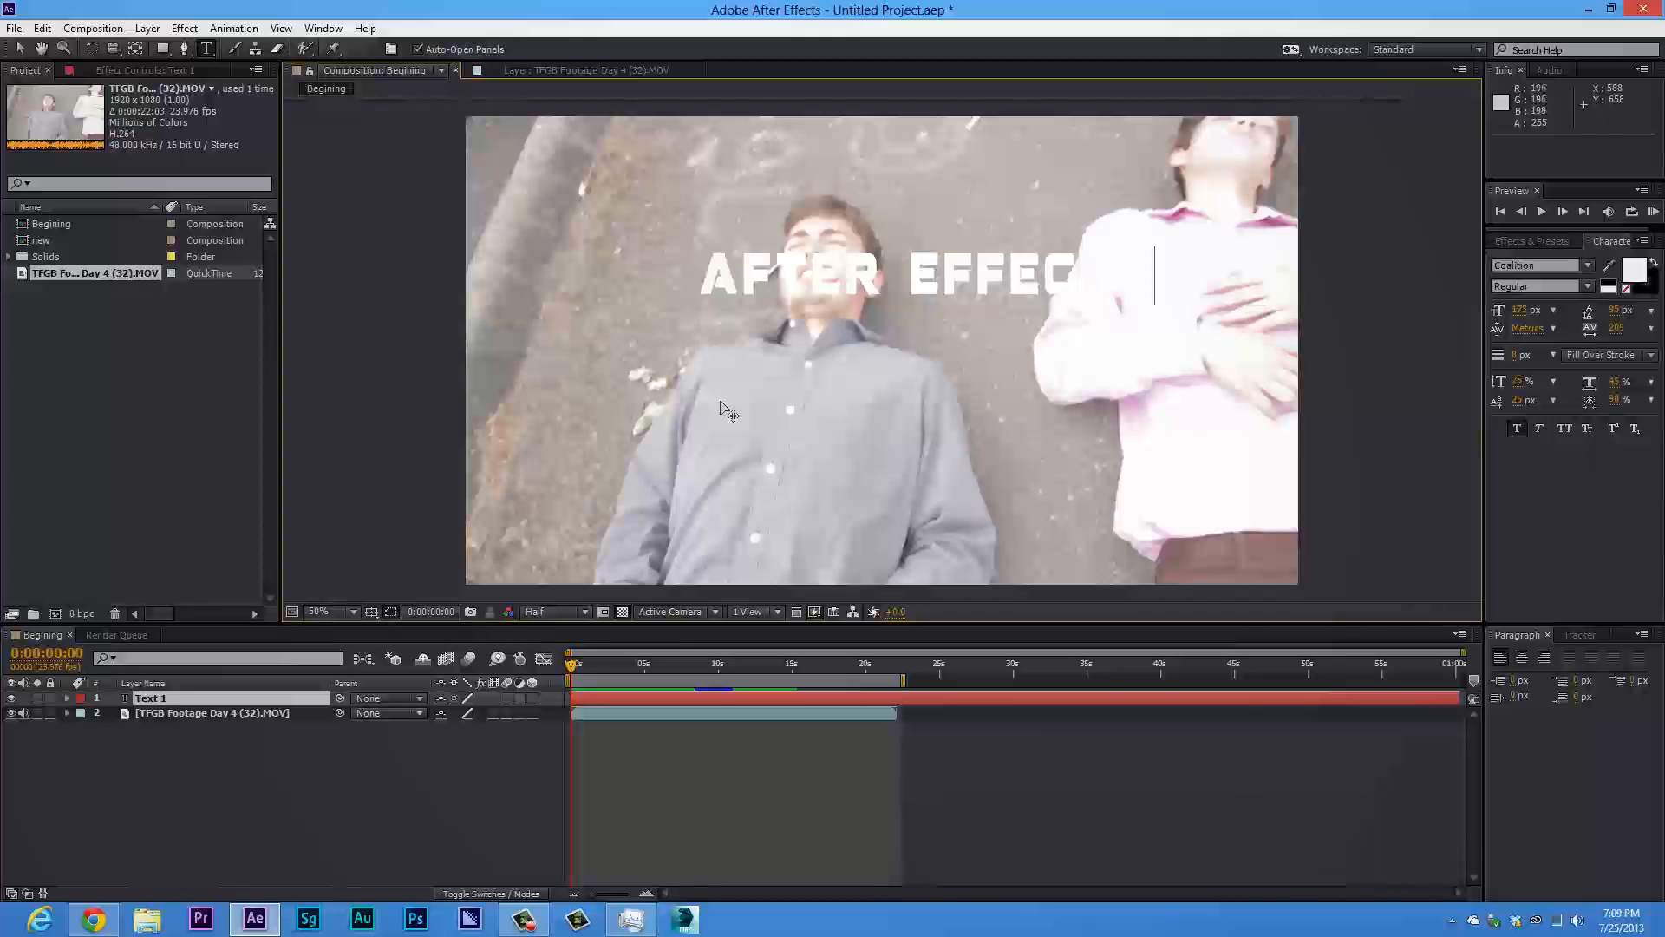
Recolor the whole "After Effects" text to black (000000)
key(ctrl+a)
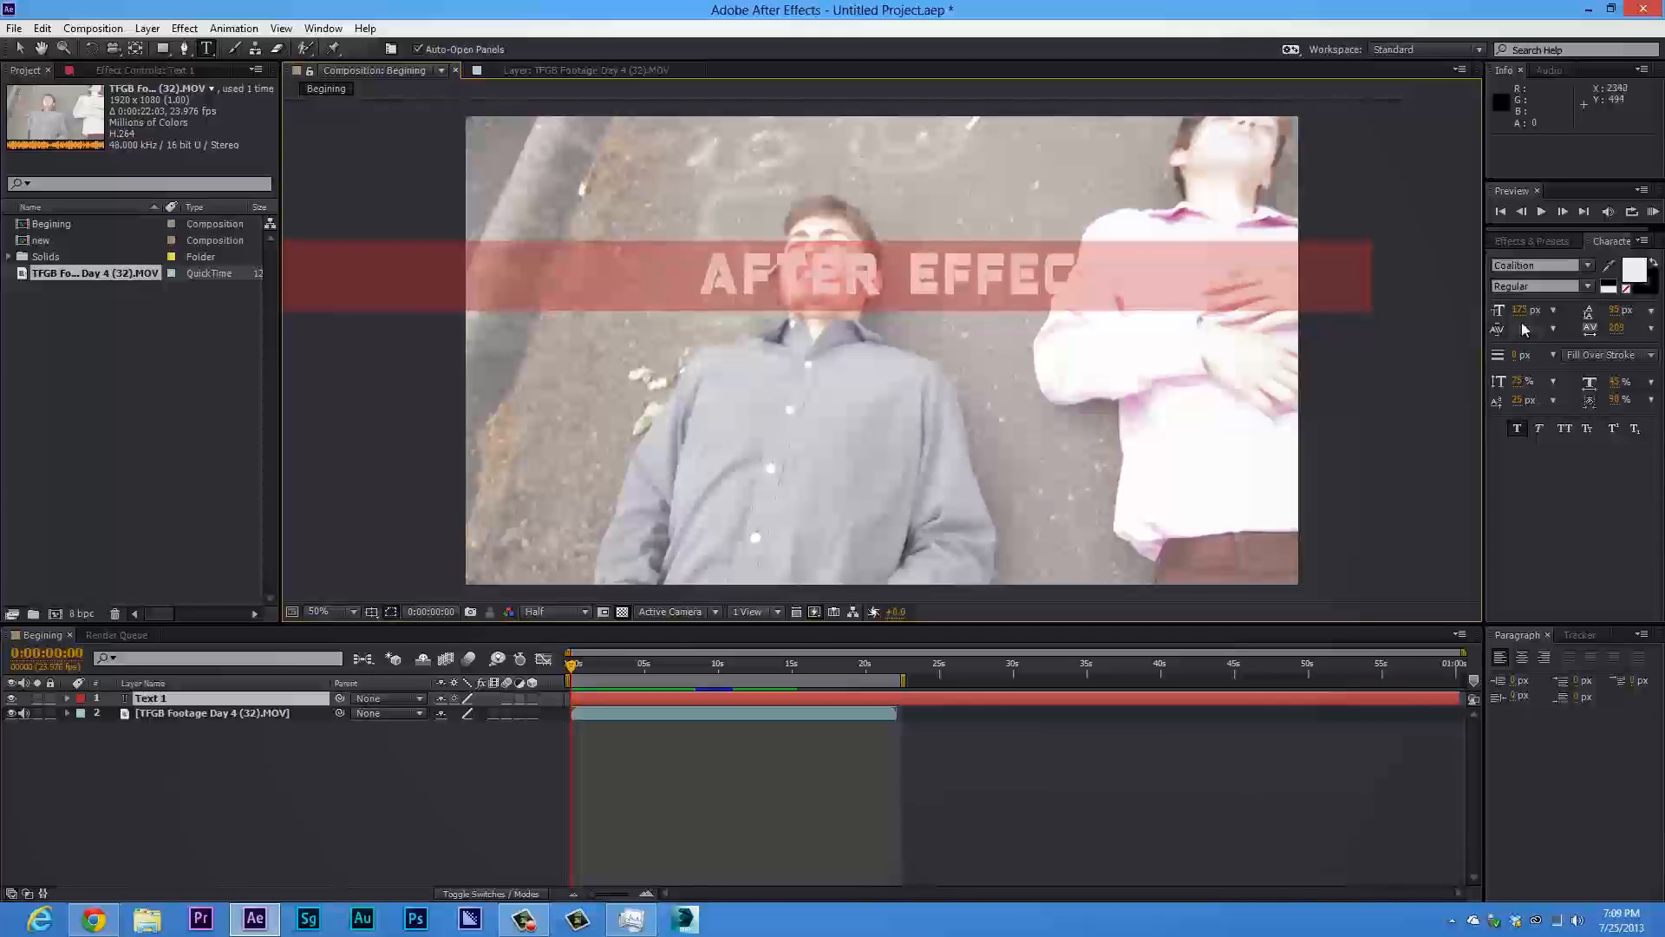
click(1634, 273)
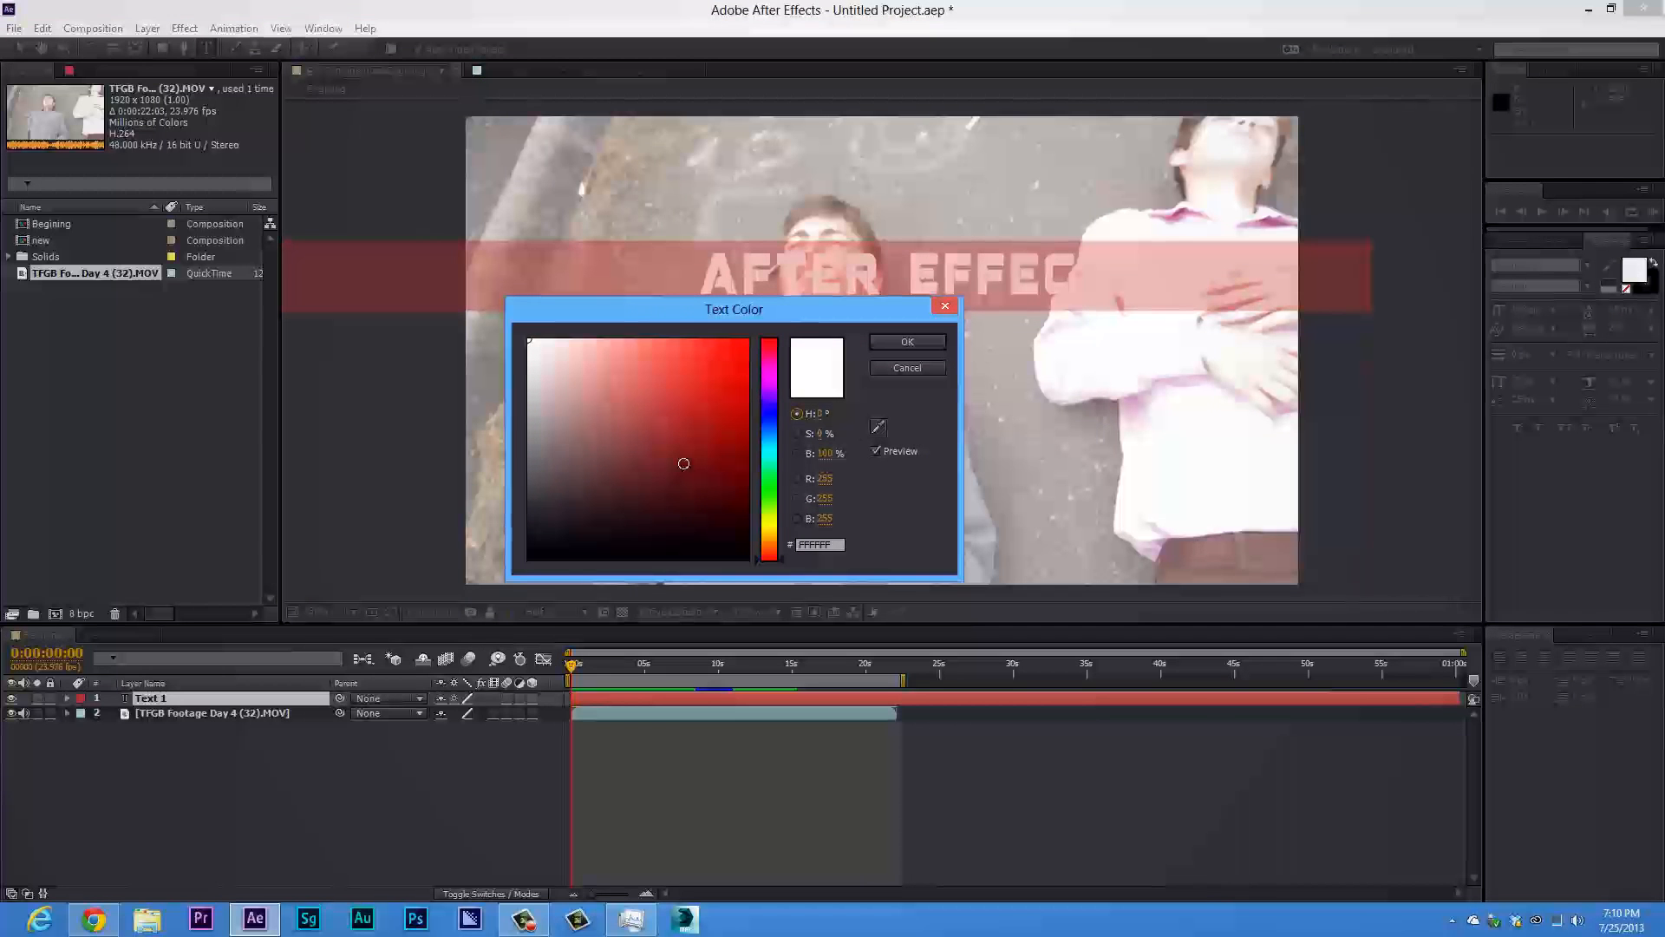
drag(615, 479, 504, 649)
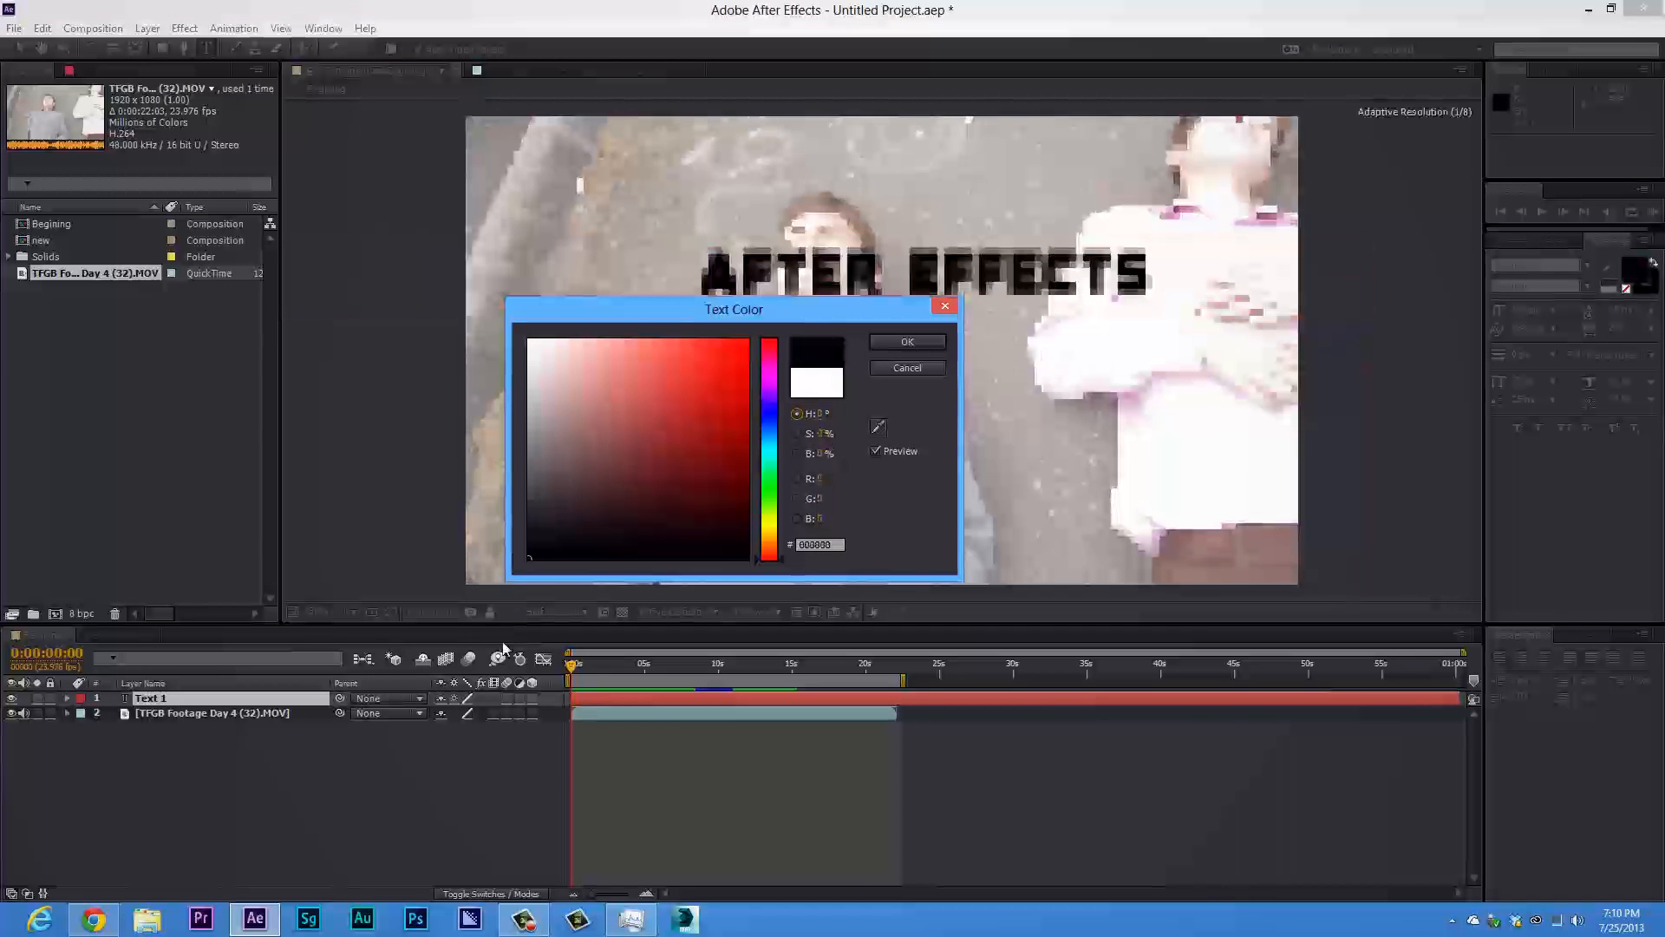
click(907, 342)
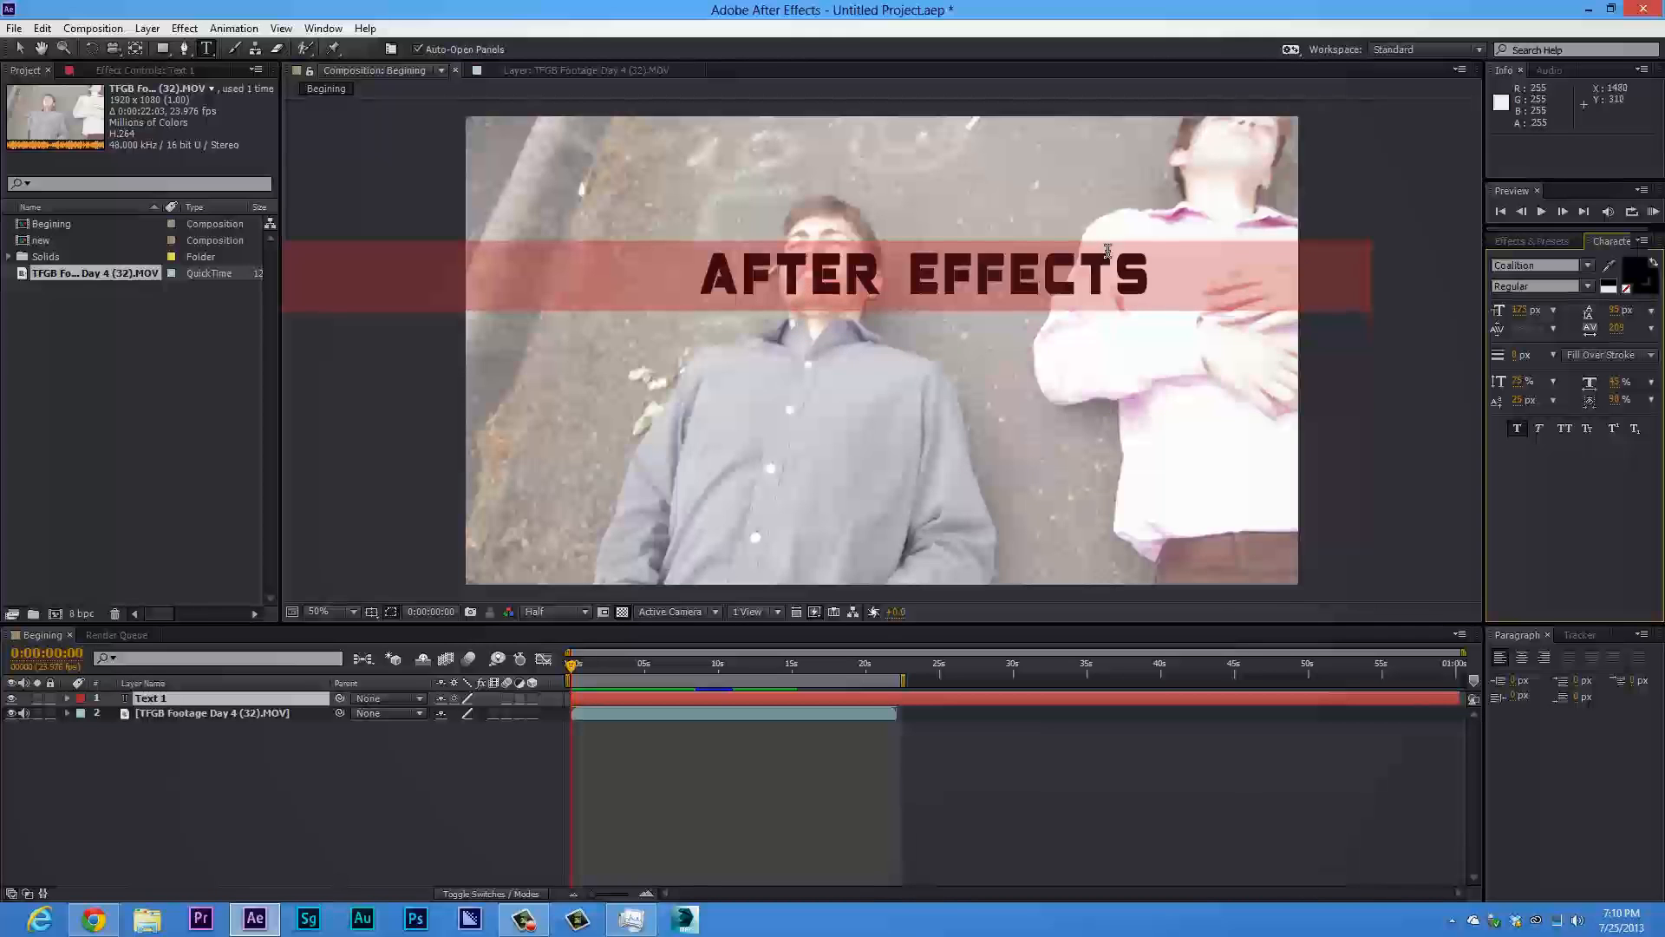
Browse the available fonts, keep Coalition, and reduce the text's font size to about 136 px
click(1588, 265)
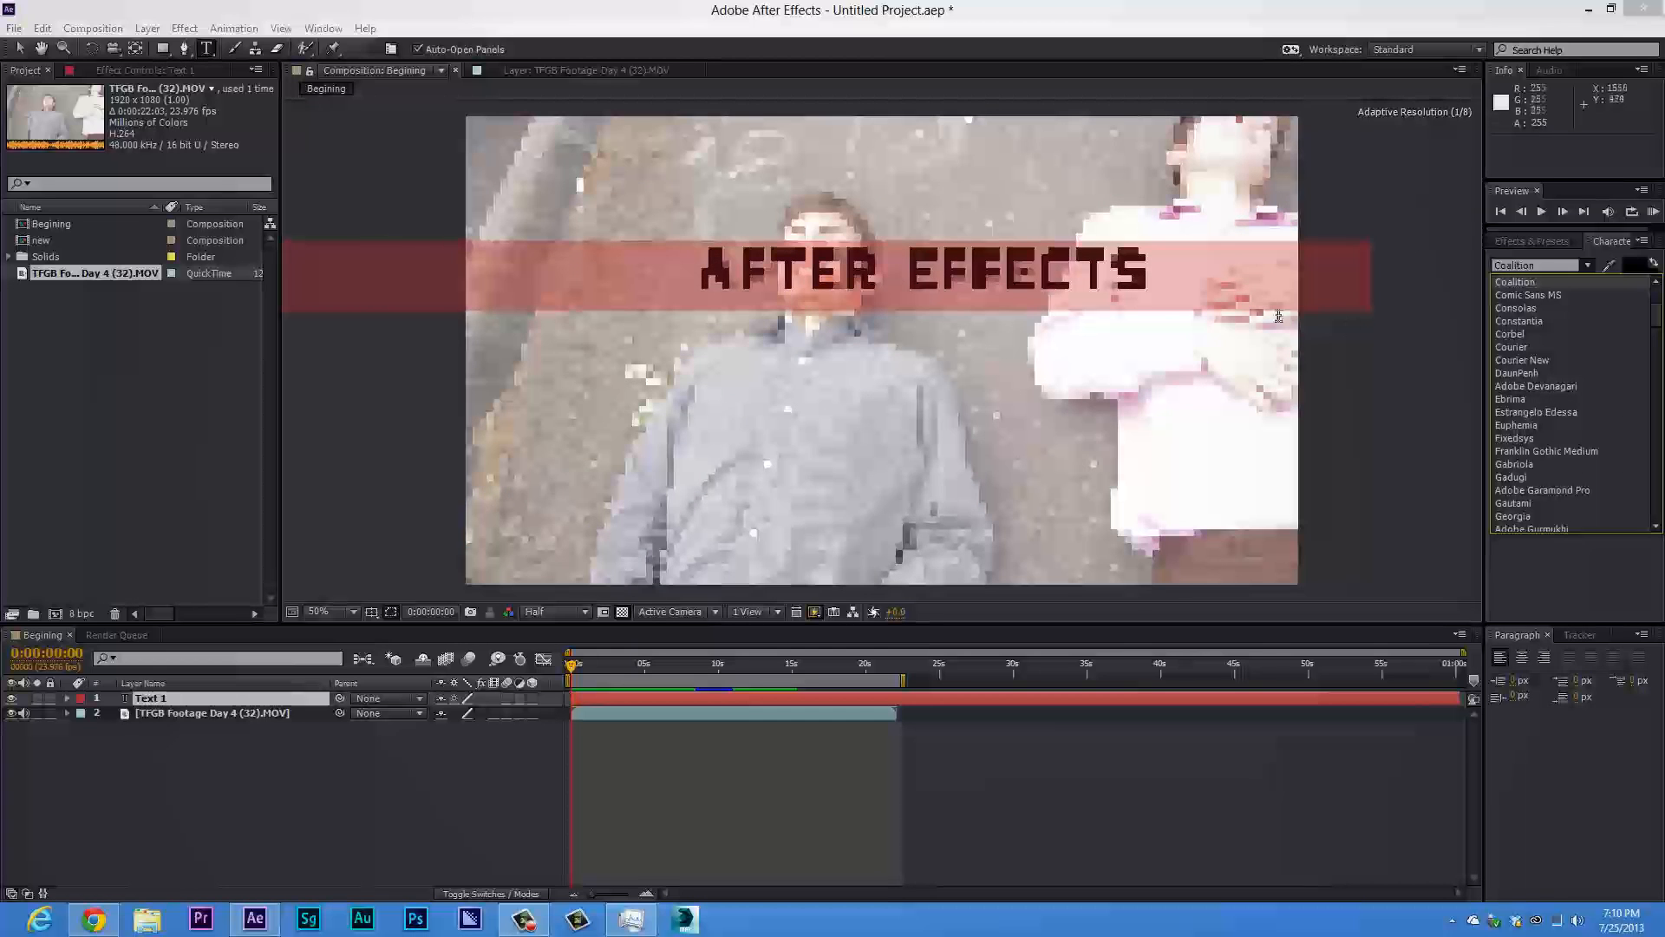
click(1438, 340)
mouse_move(1522, 314)
mouse_down()
mouse_move(1575, 313)
mouse_move(1518, 315)
mouse_up()
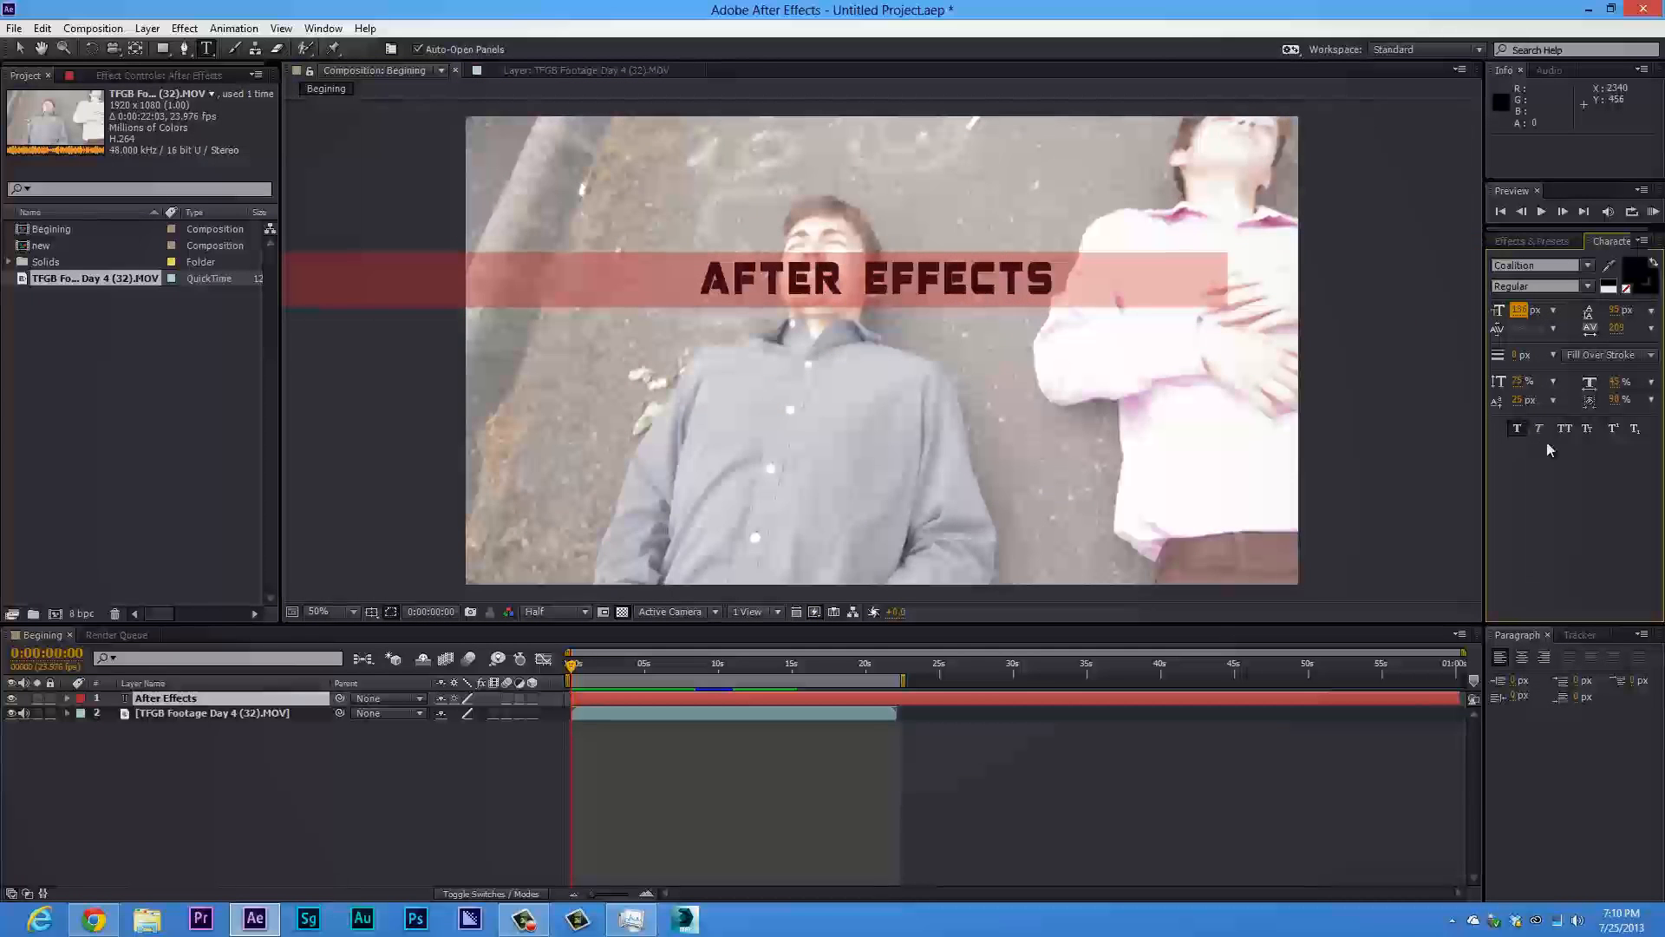
Try out different horizontal and vertical scales on the text, including a vertical scale of 10%
drag(1611, 387, 1655, 395)
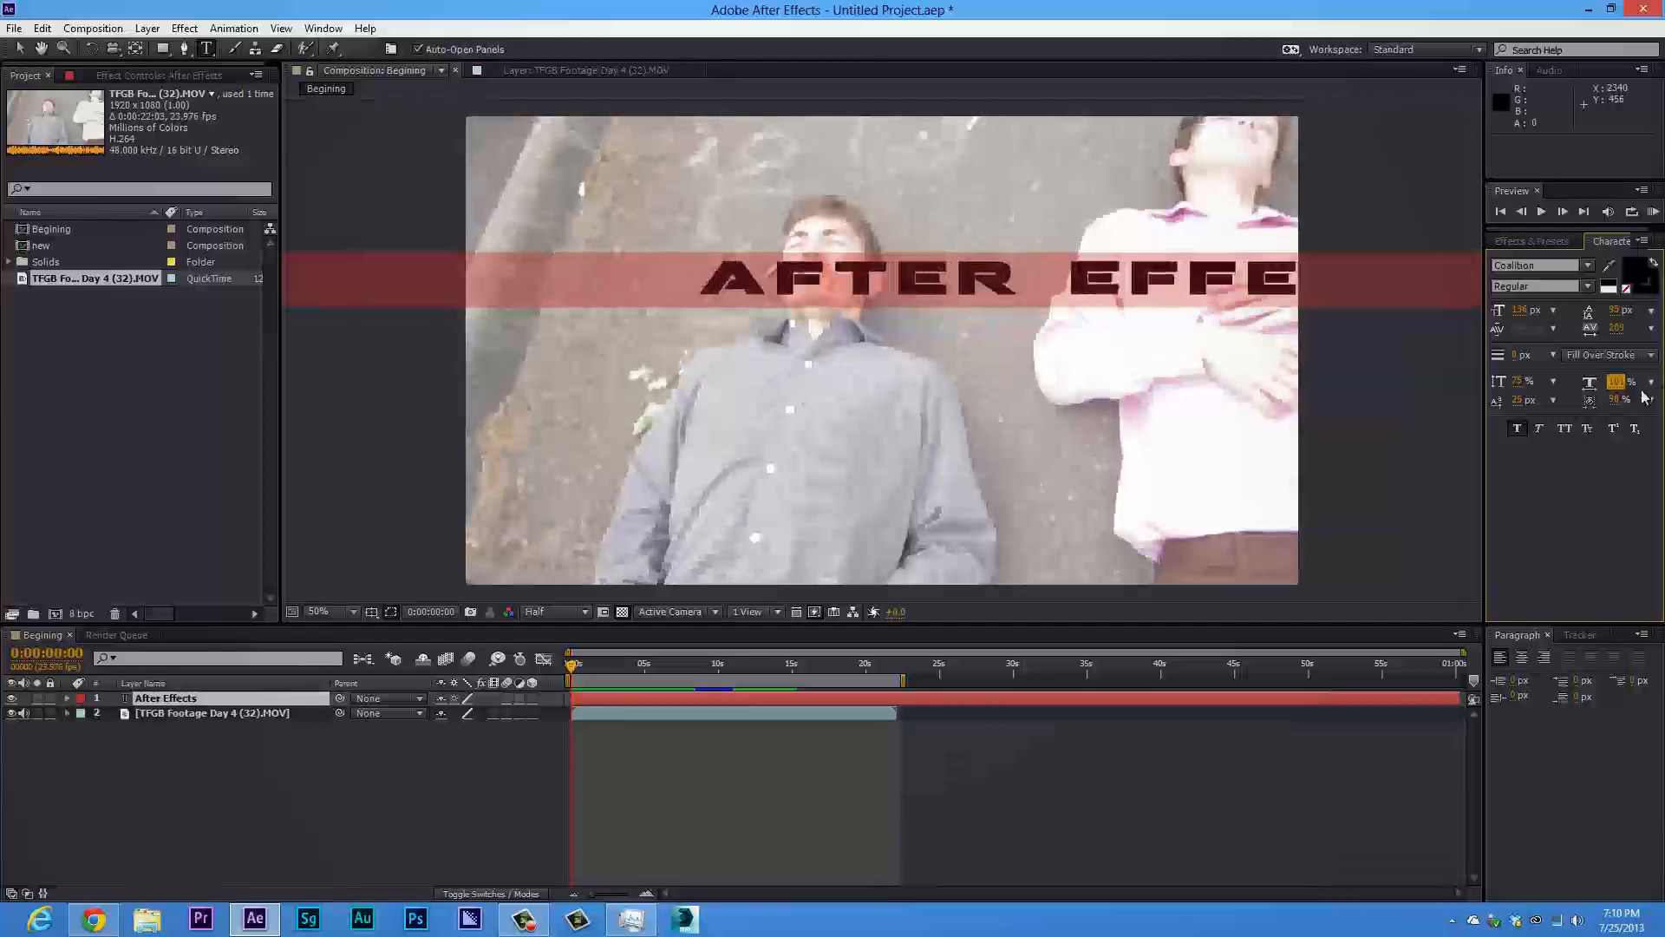
drag(1517, 388, 1557, 395)
click(1523, 383)
text(10)
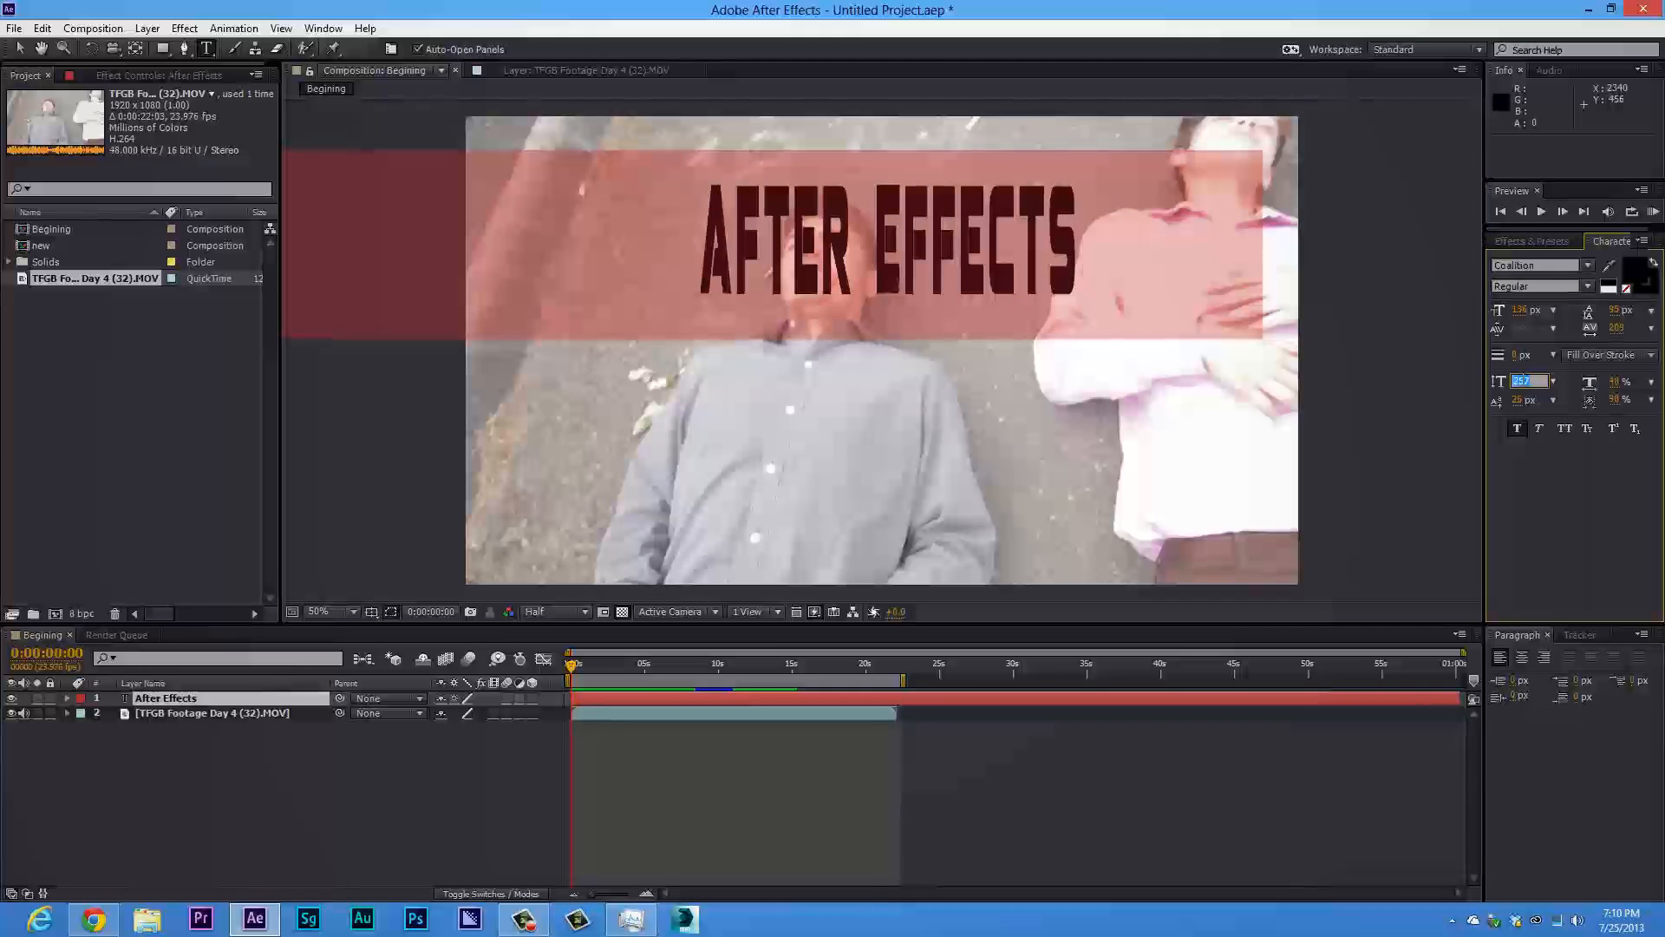
key(Return)
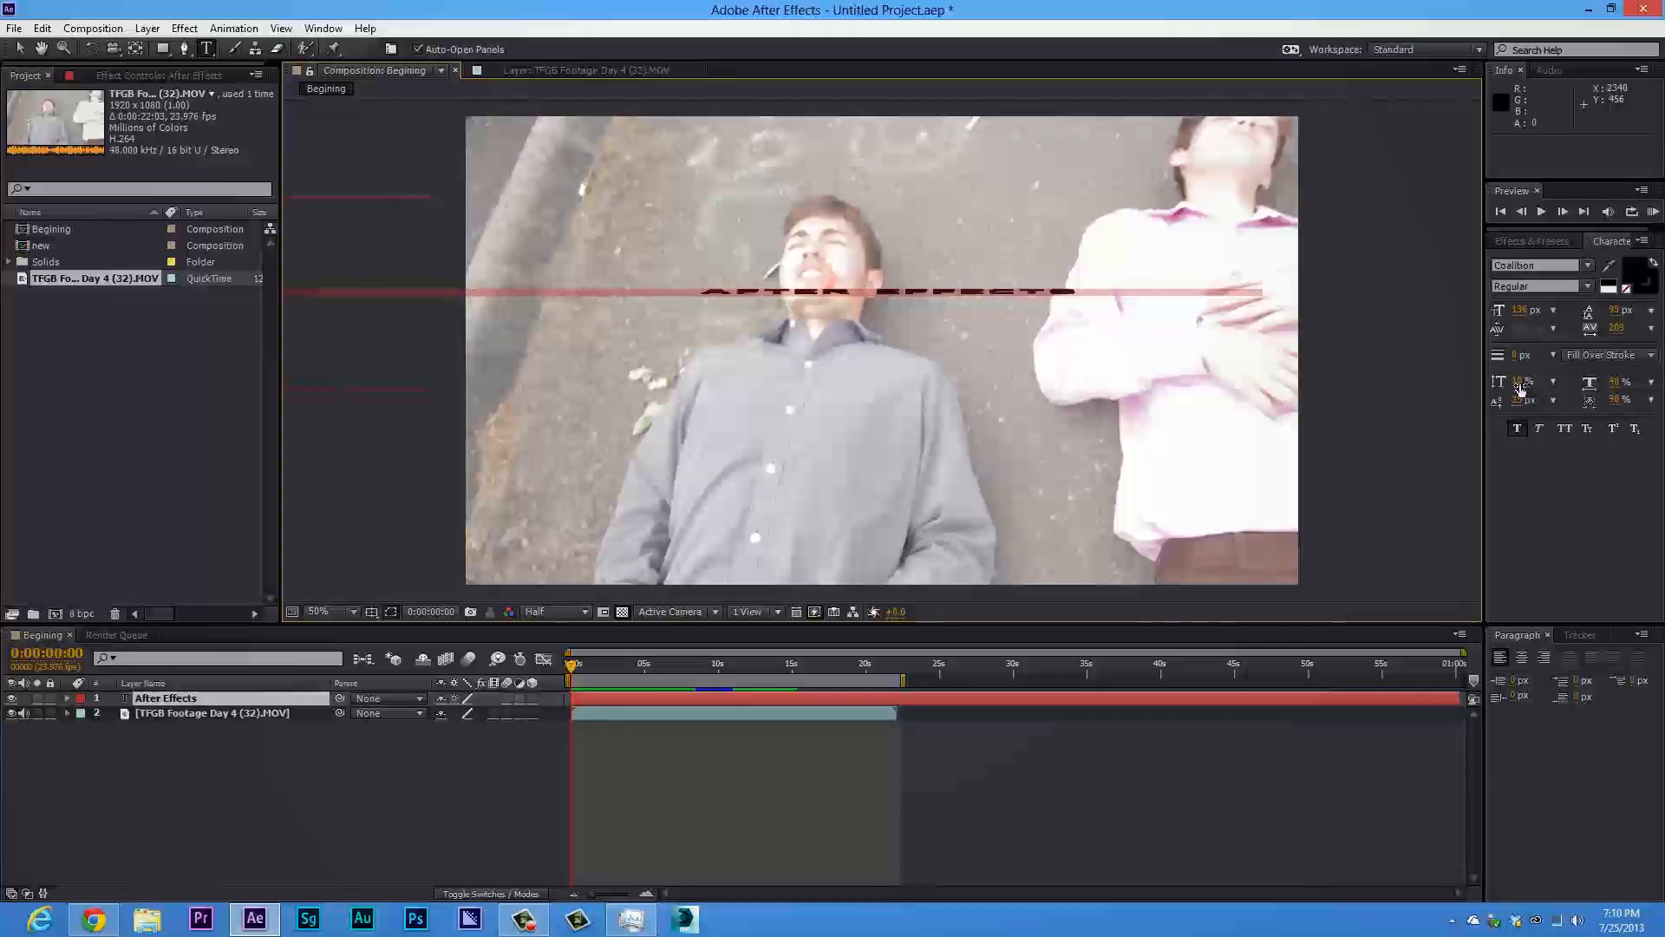
Set both the vertical and horizontal scale of the text to 100%
click(1522, 382)
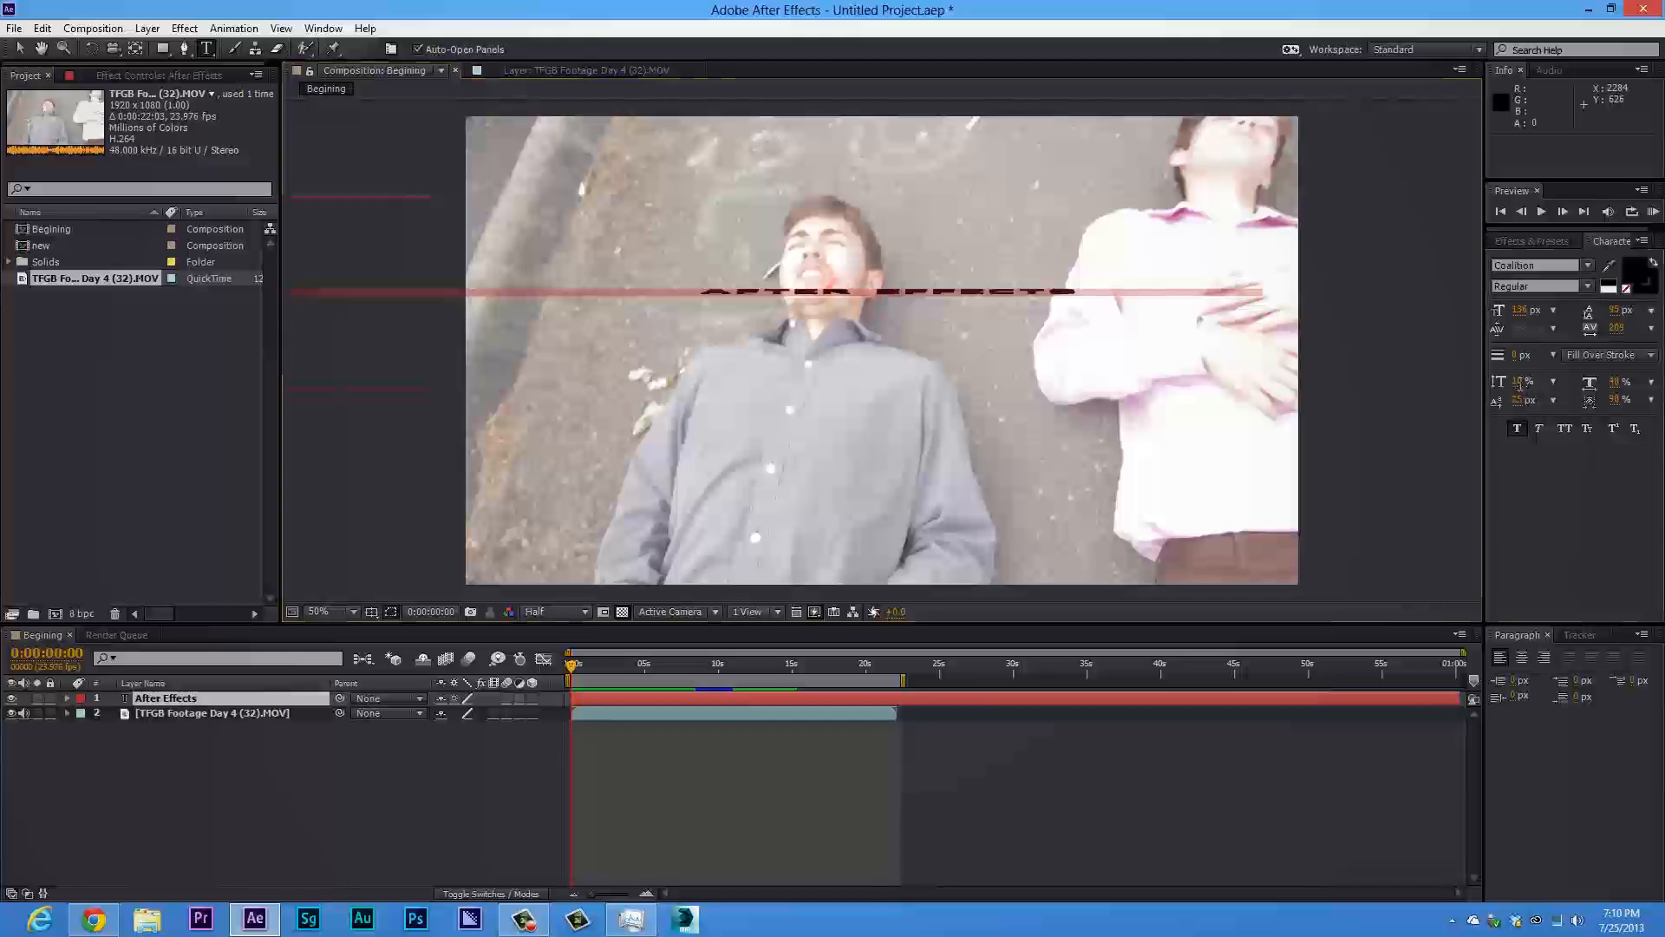
text(1000)
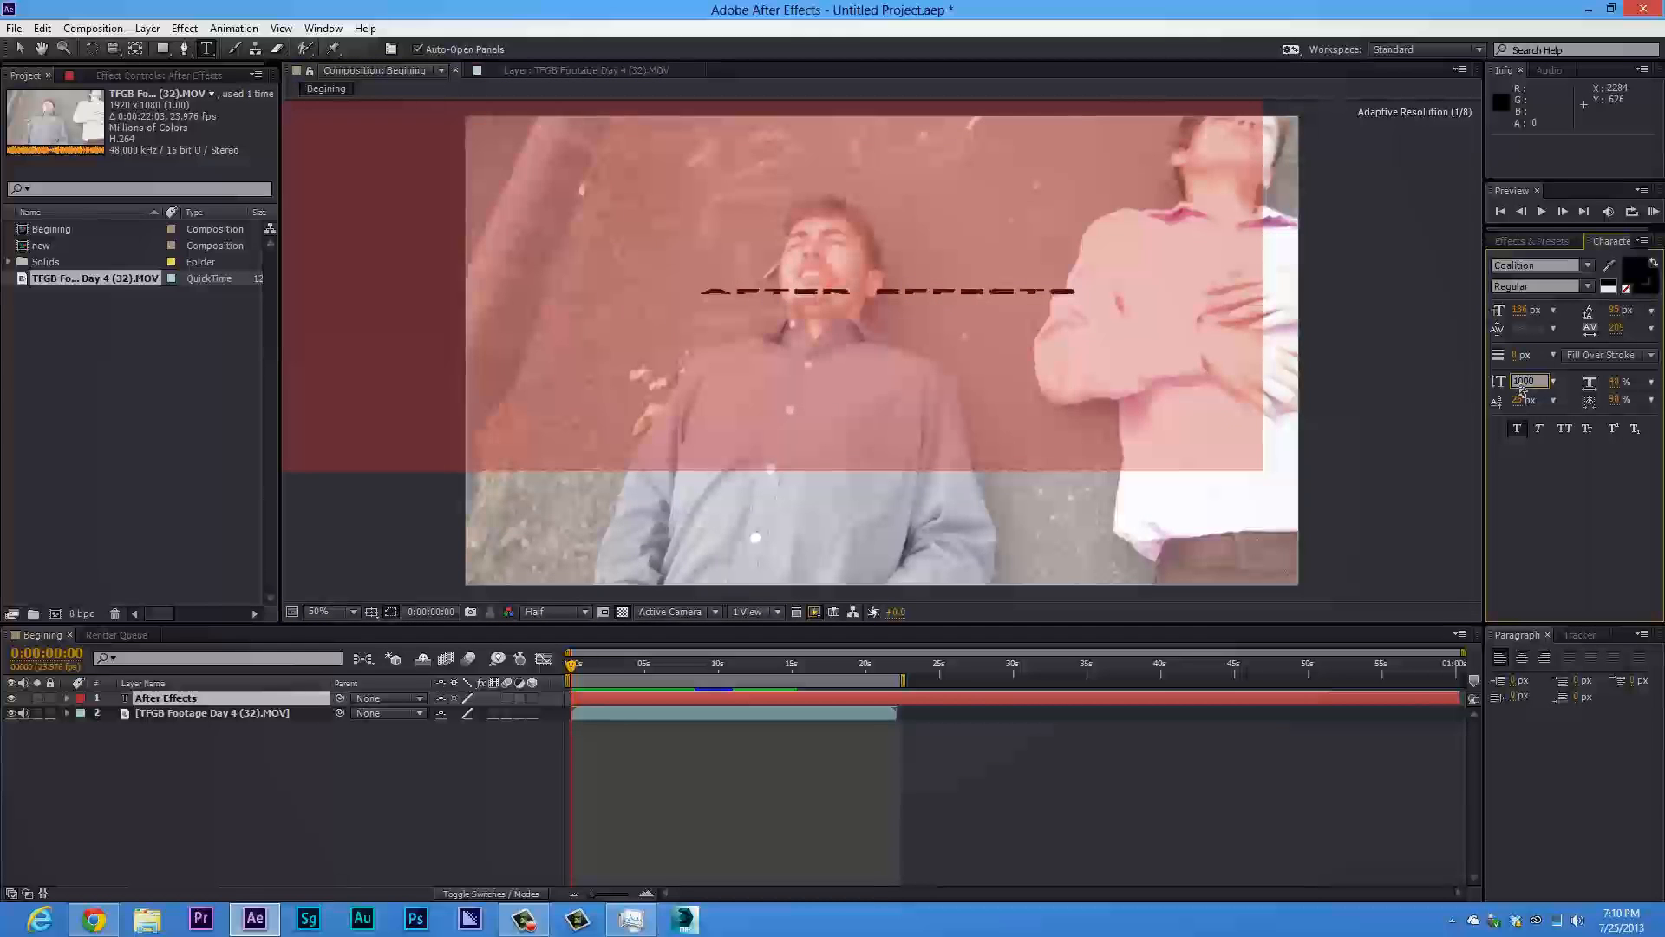
key(BackSpace)
key(Return)
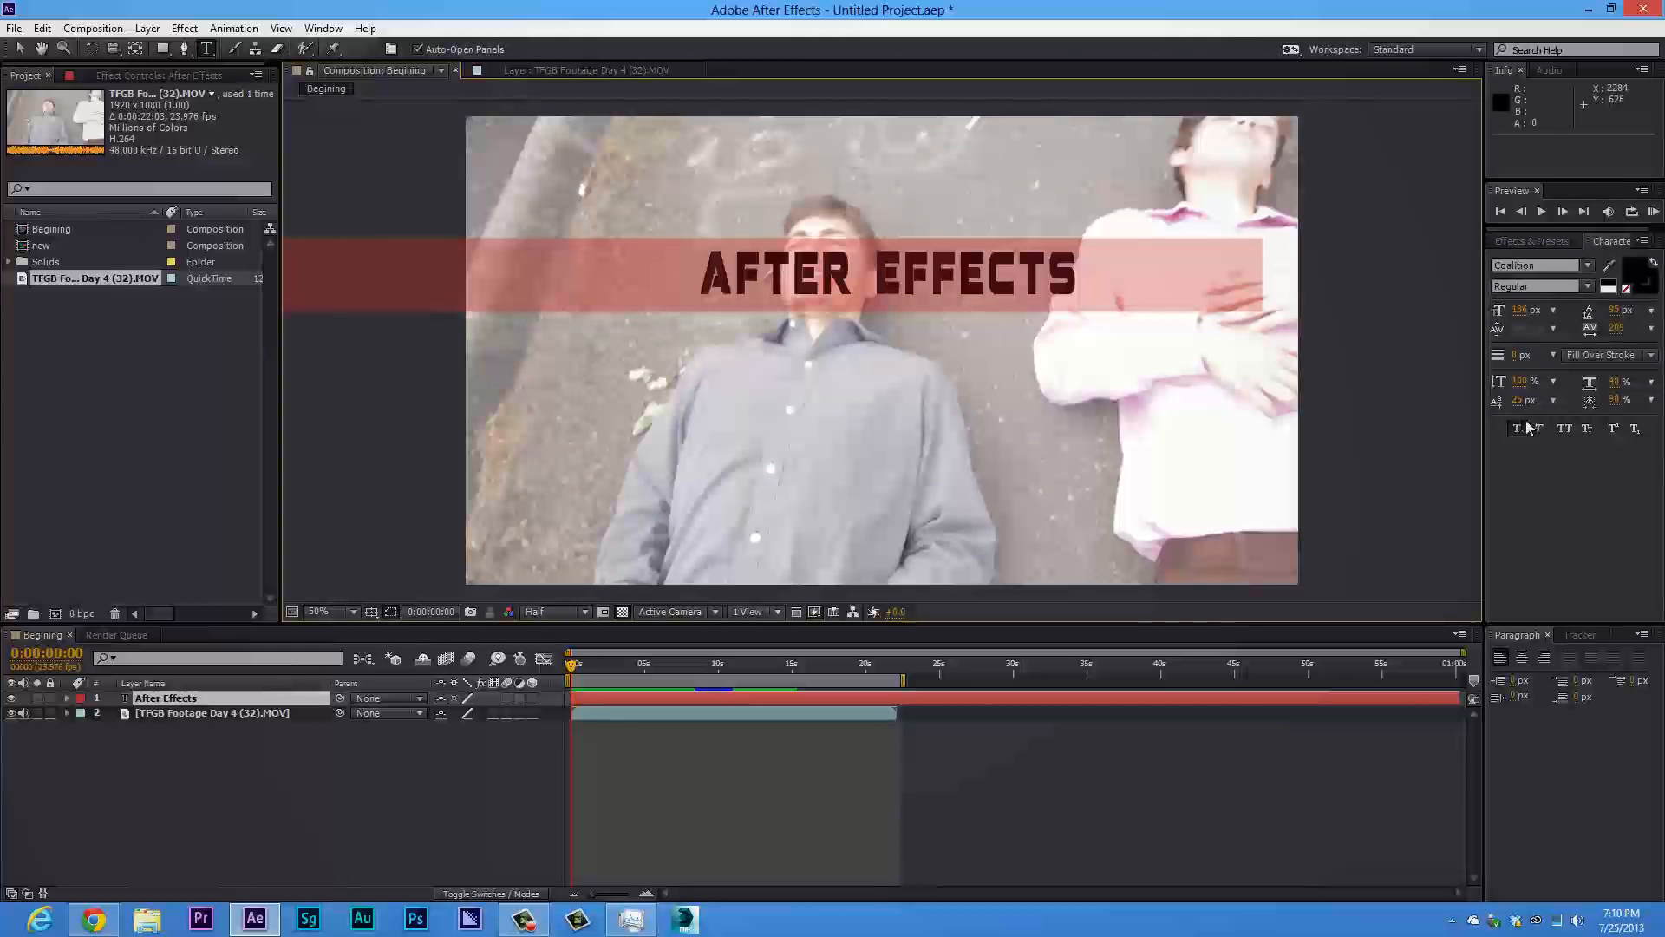
click(1616, 383)
text(1010)
key(Return)
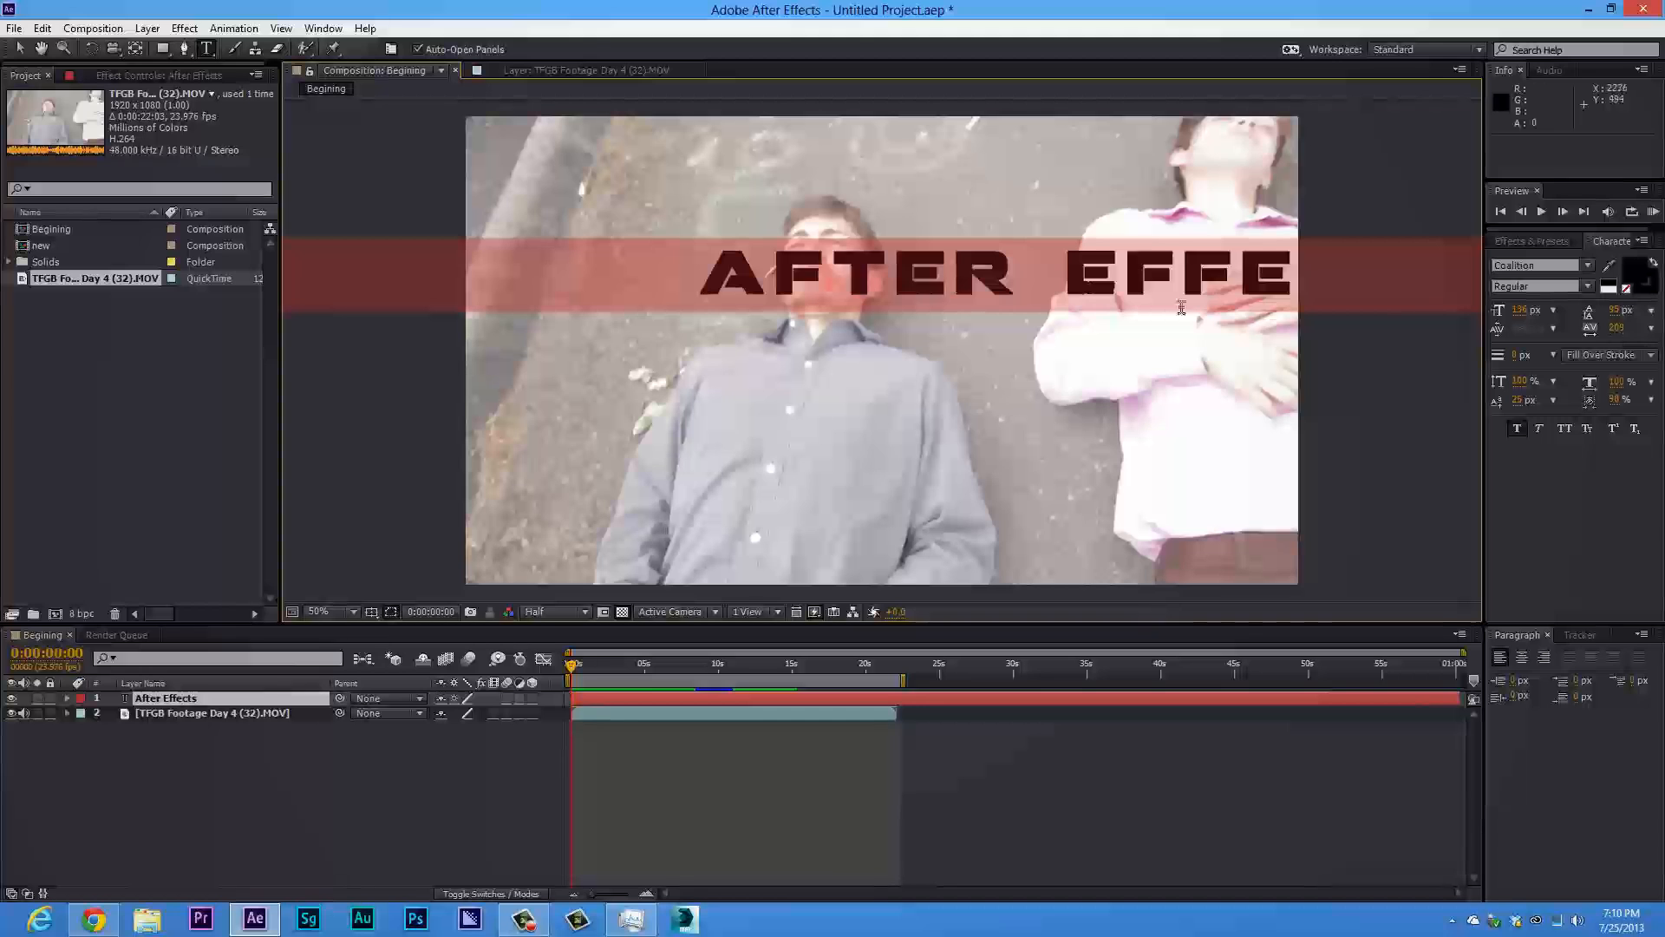
Select the After Effects text layer and move it to the upper edge of the frame, at about position 32, 174
click(20, 48)
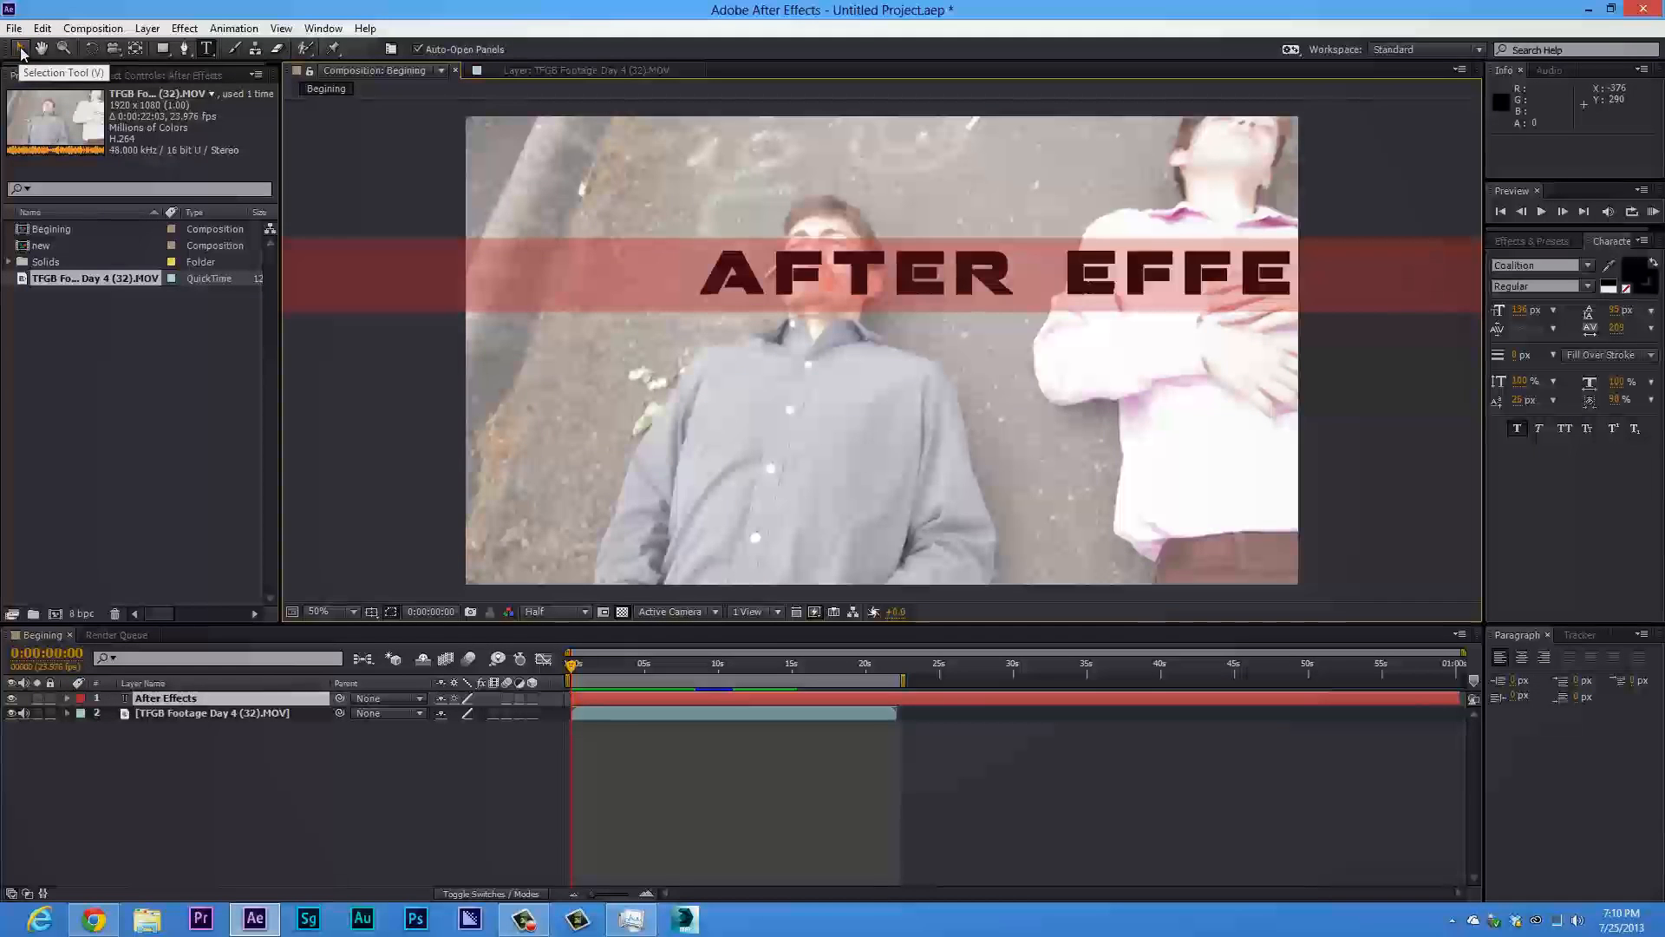
click(22, 50)
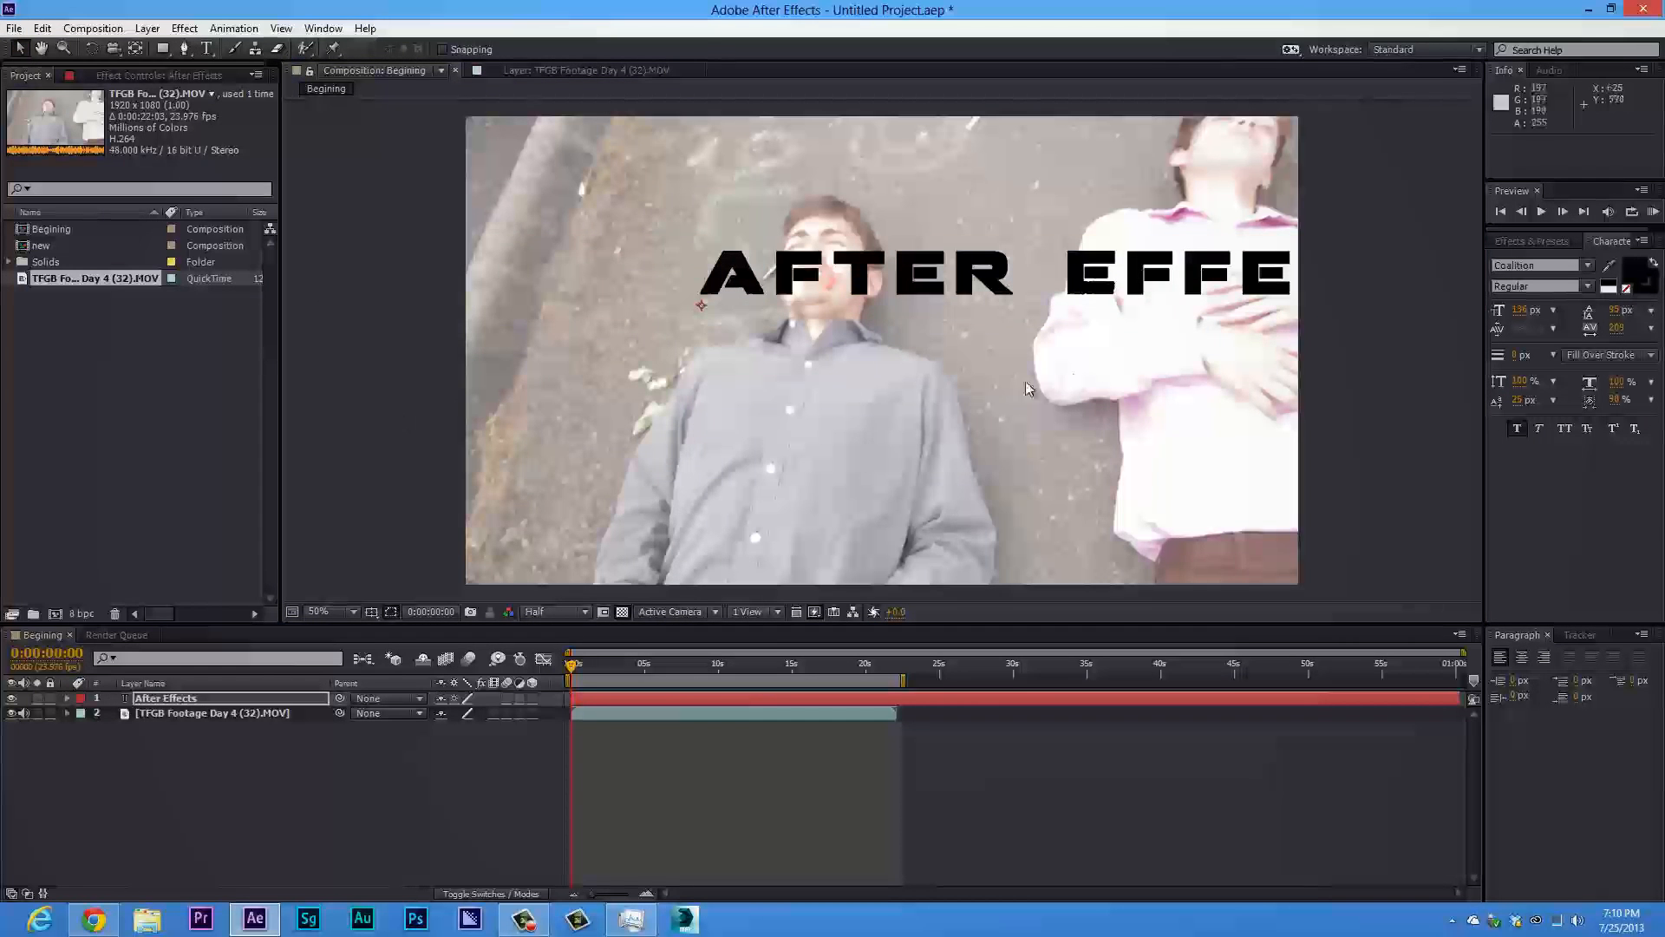
click(248, 716)
click(220, 700)
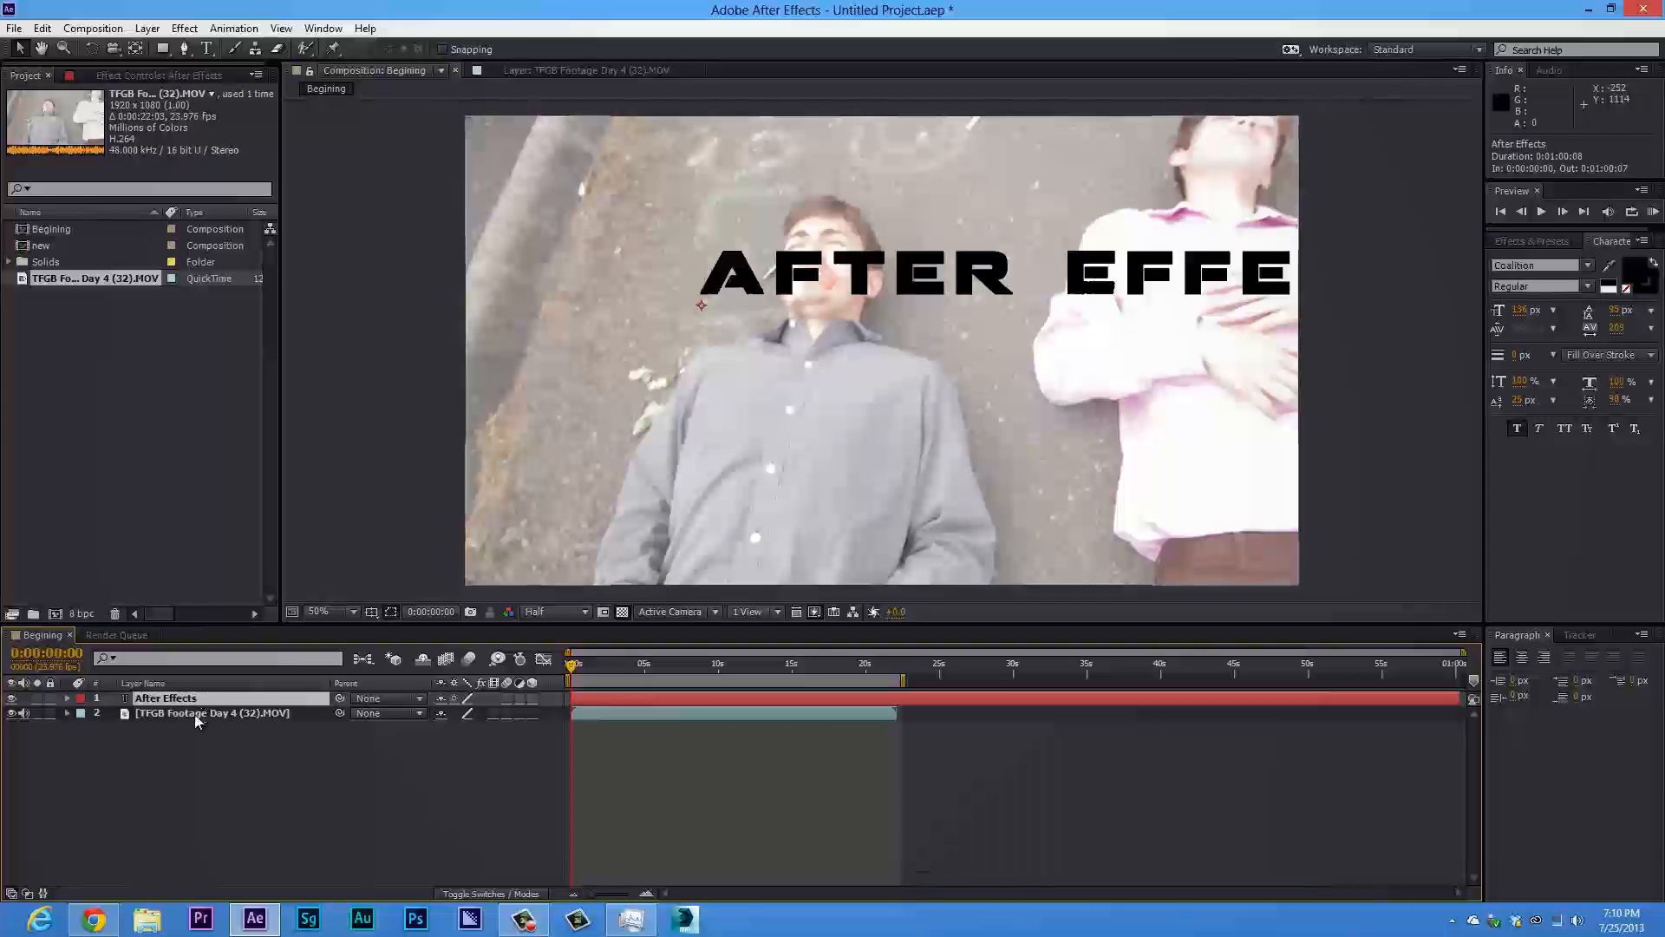
drag(817, 286, 693, 122)
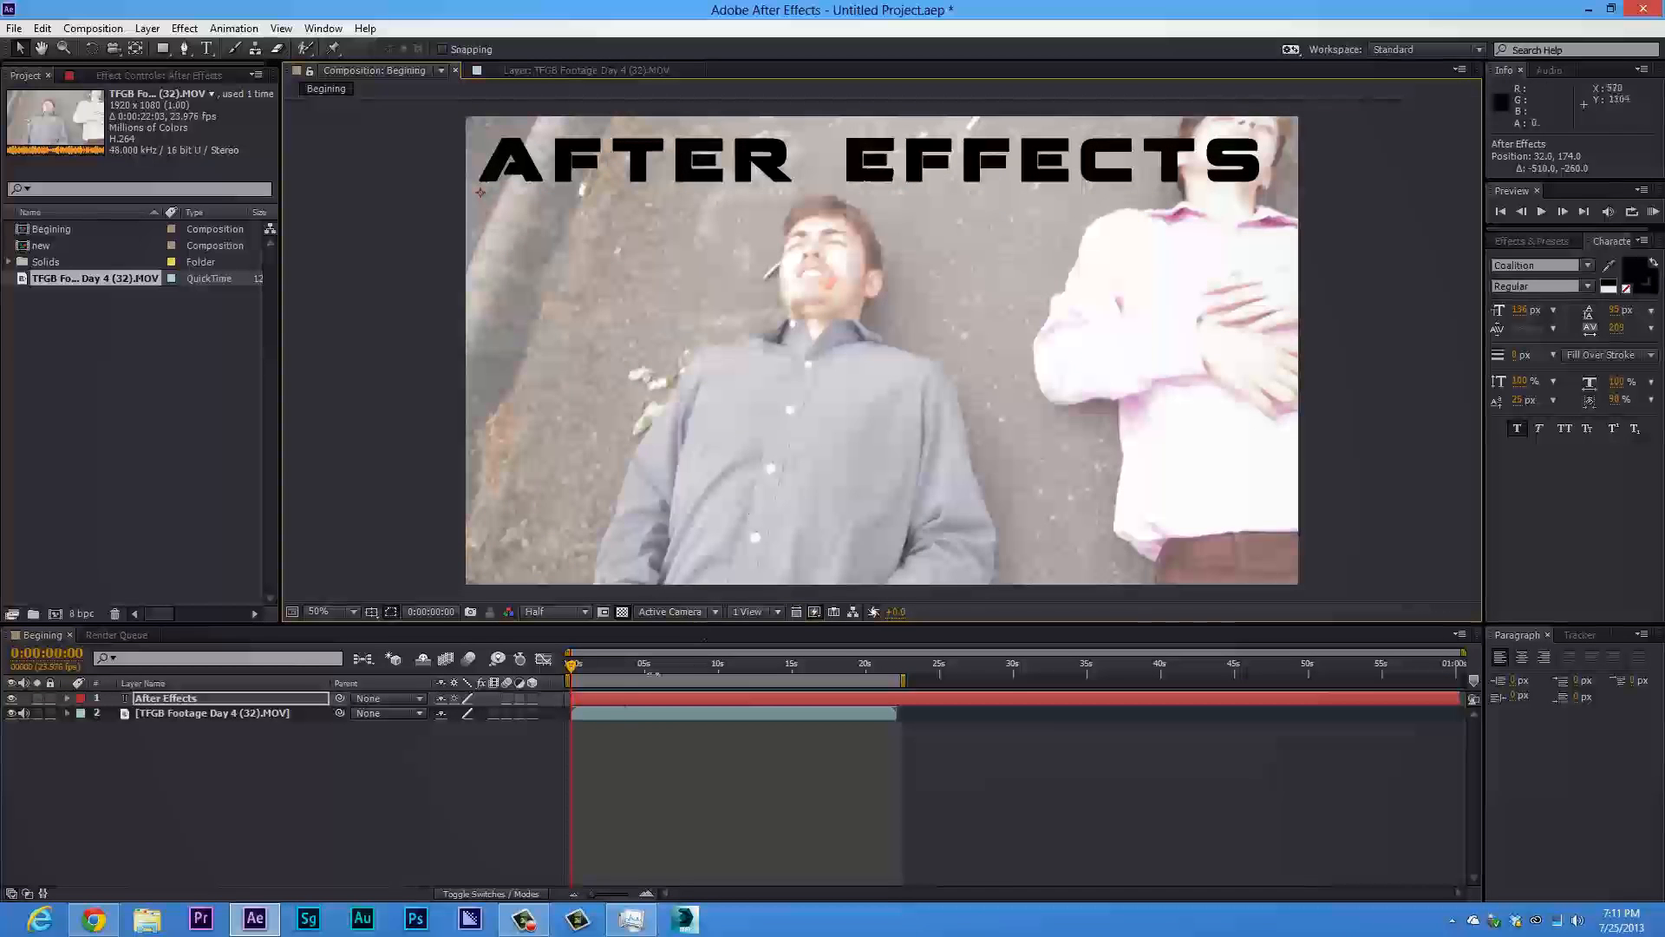
Trim the end of the After Effects text layer to about 0:00:11:20 and scrub the timeline to check it
drag(568, 666, 792, 666)
click(258, 694)
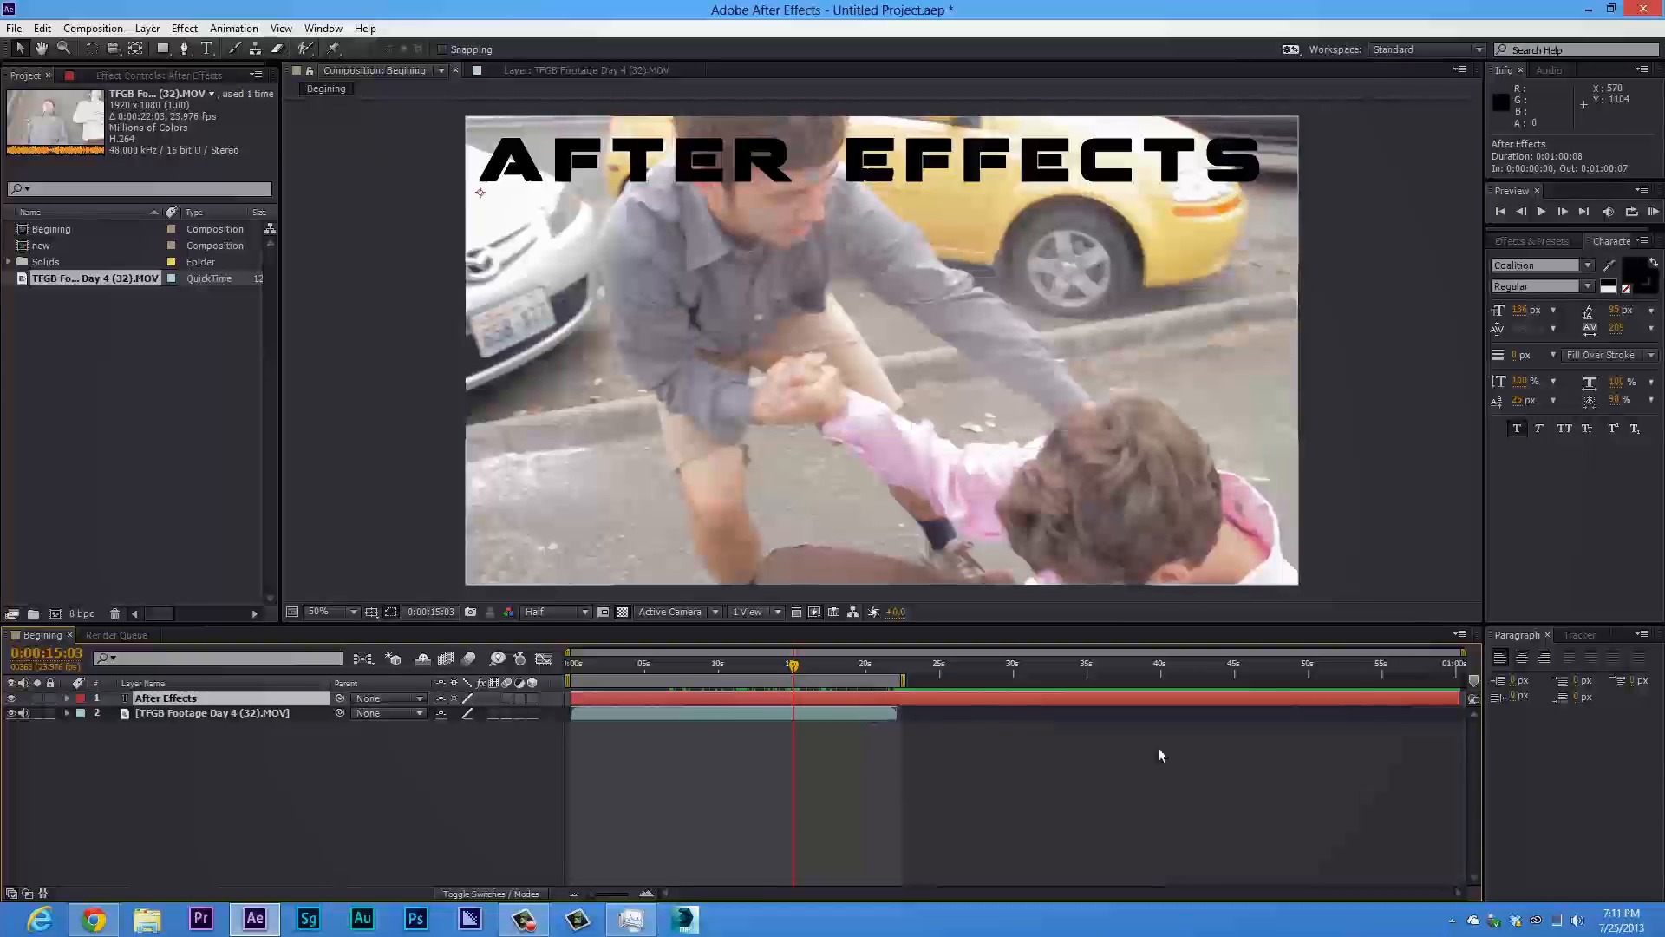
drag(1456, 702, 742, 720)
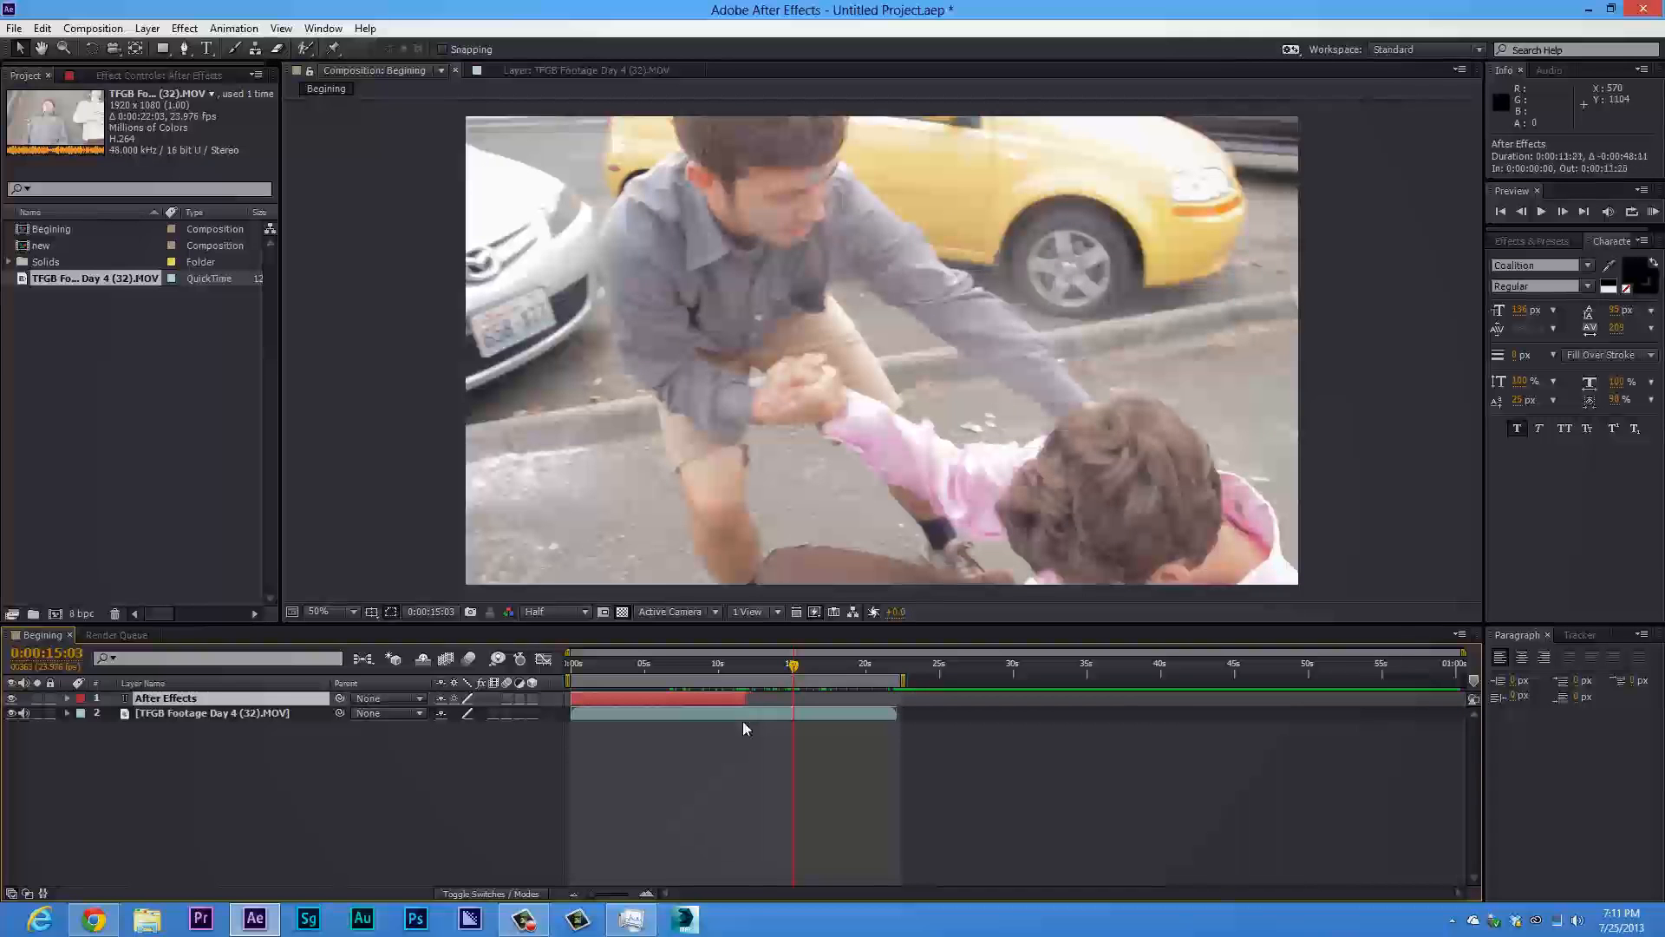
drag(675, 666, 722, 666)
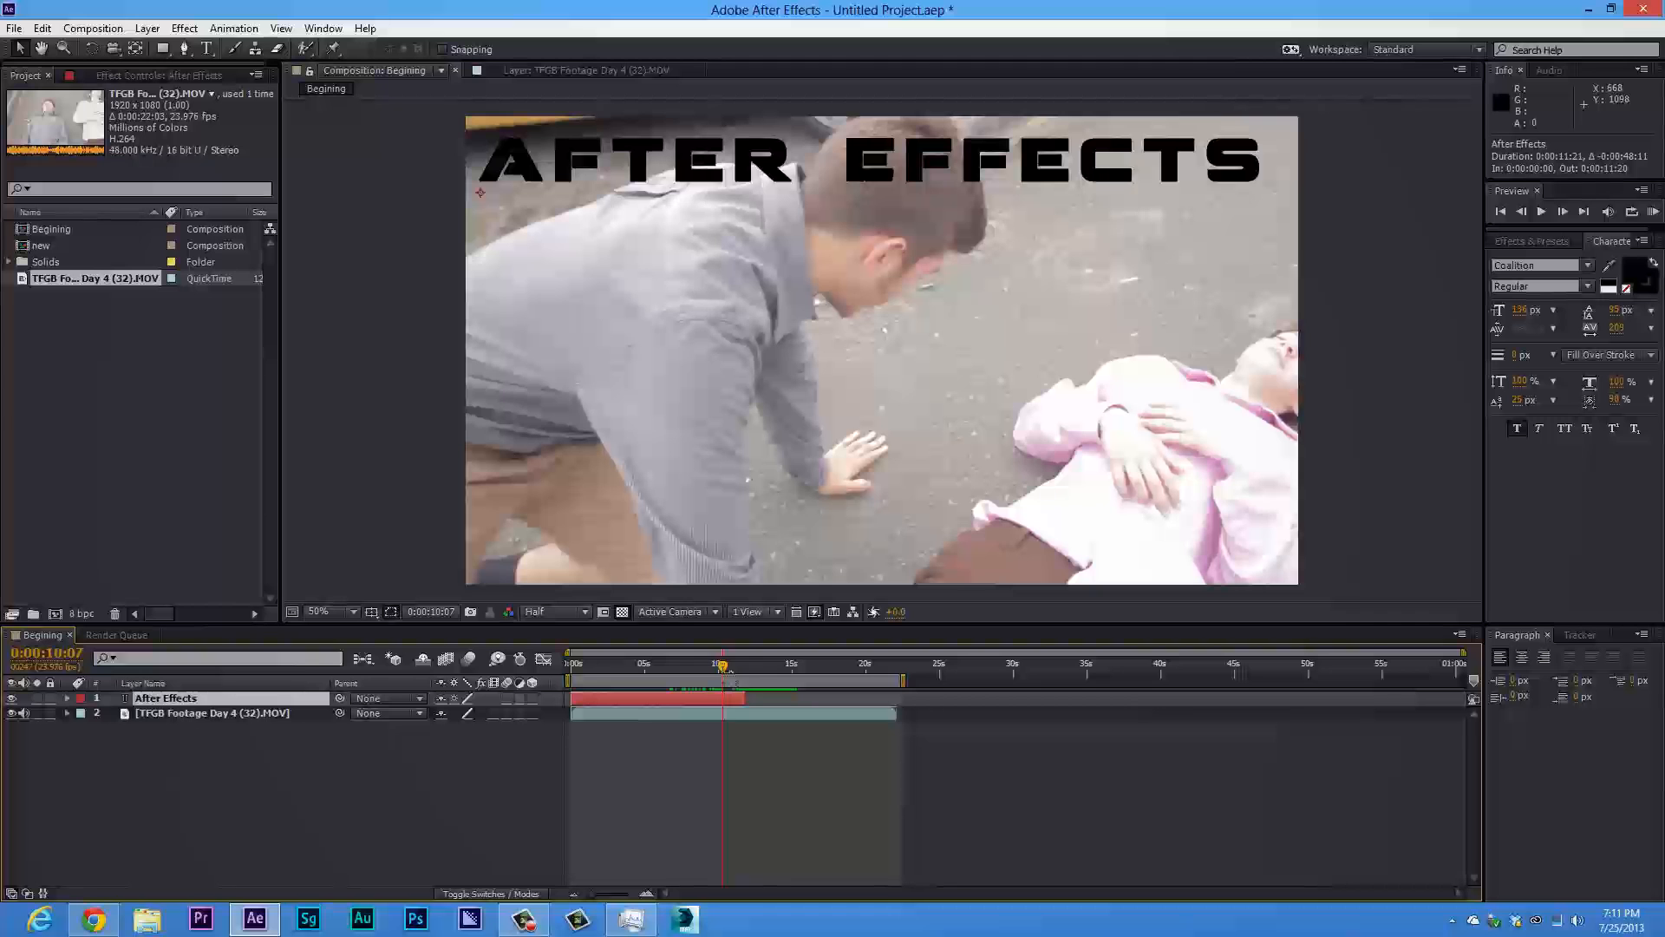
mouse_move(725, 672)
mouse_down()
mouse_move(781, 679)
mouse_move(721, 670)
mouse_up()
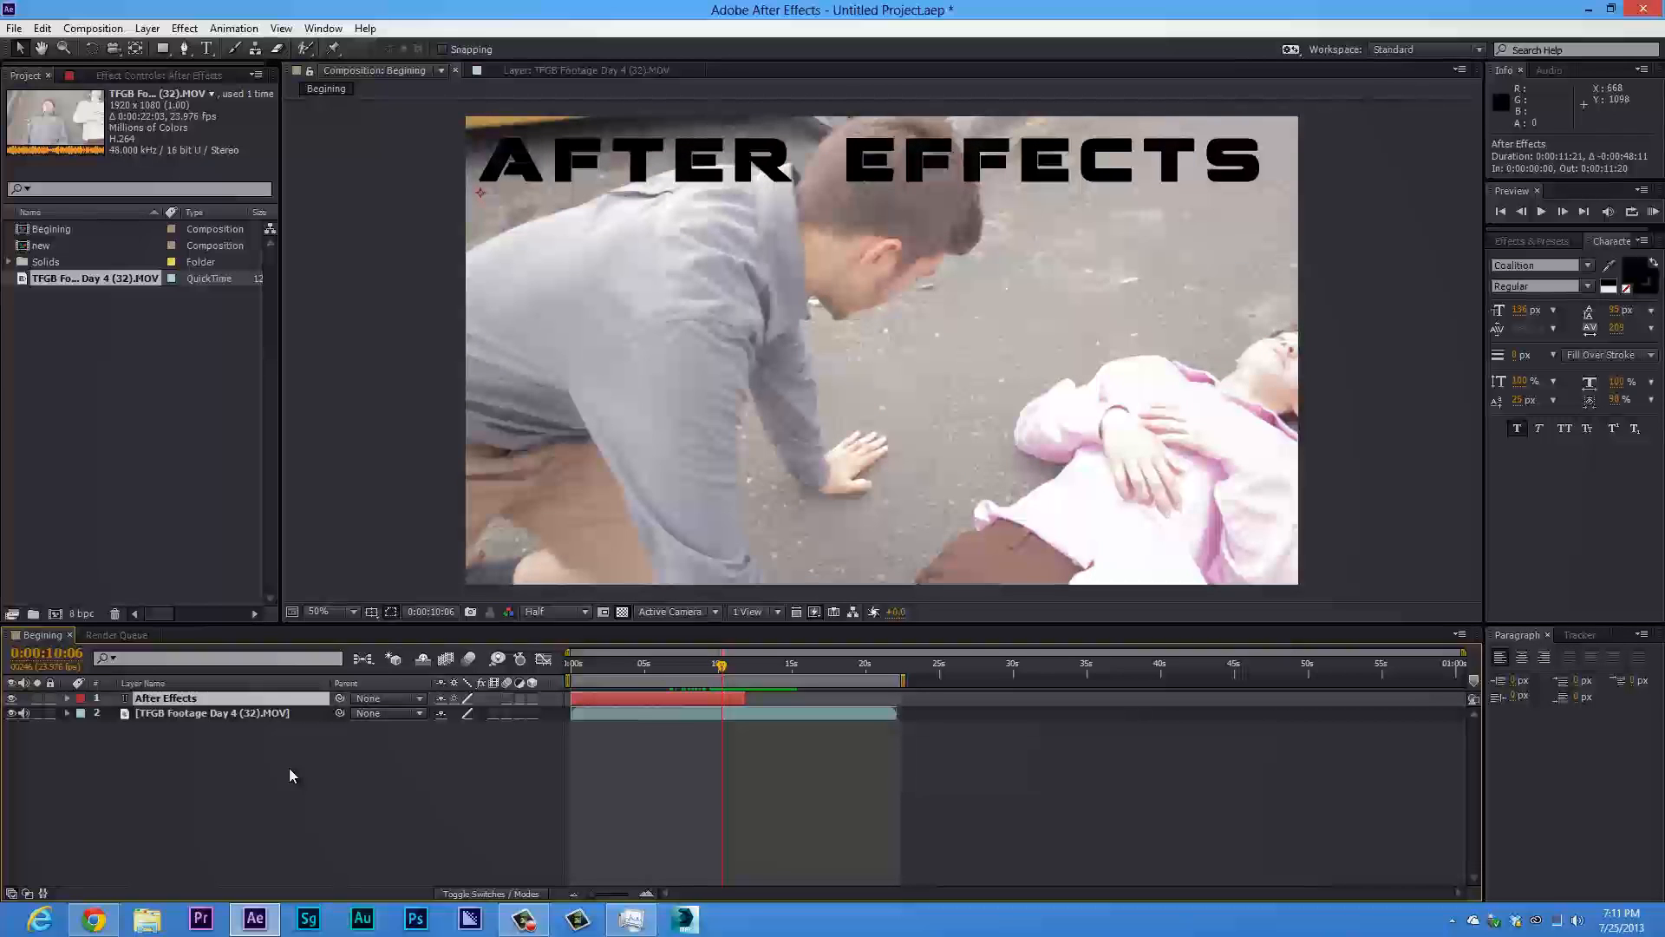
Reveal the text layer's Opacity and add a 100% opacity keyframe at about 0:00:09:13
click(180, 709)
click(179, 699)
key(t)
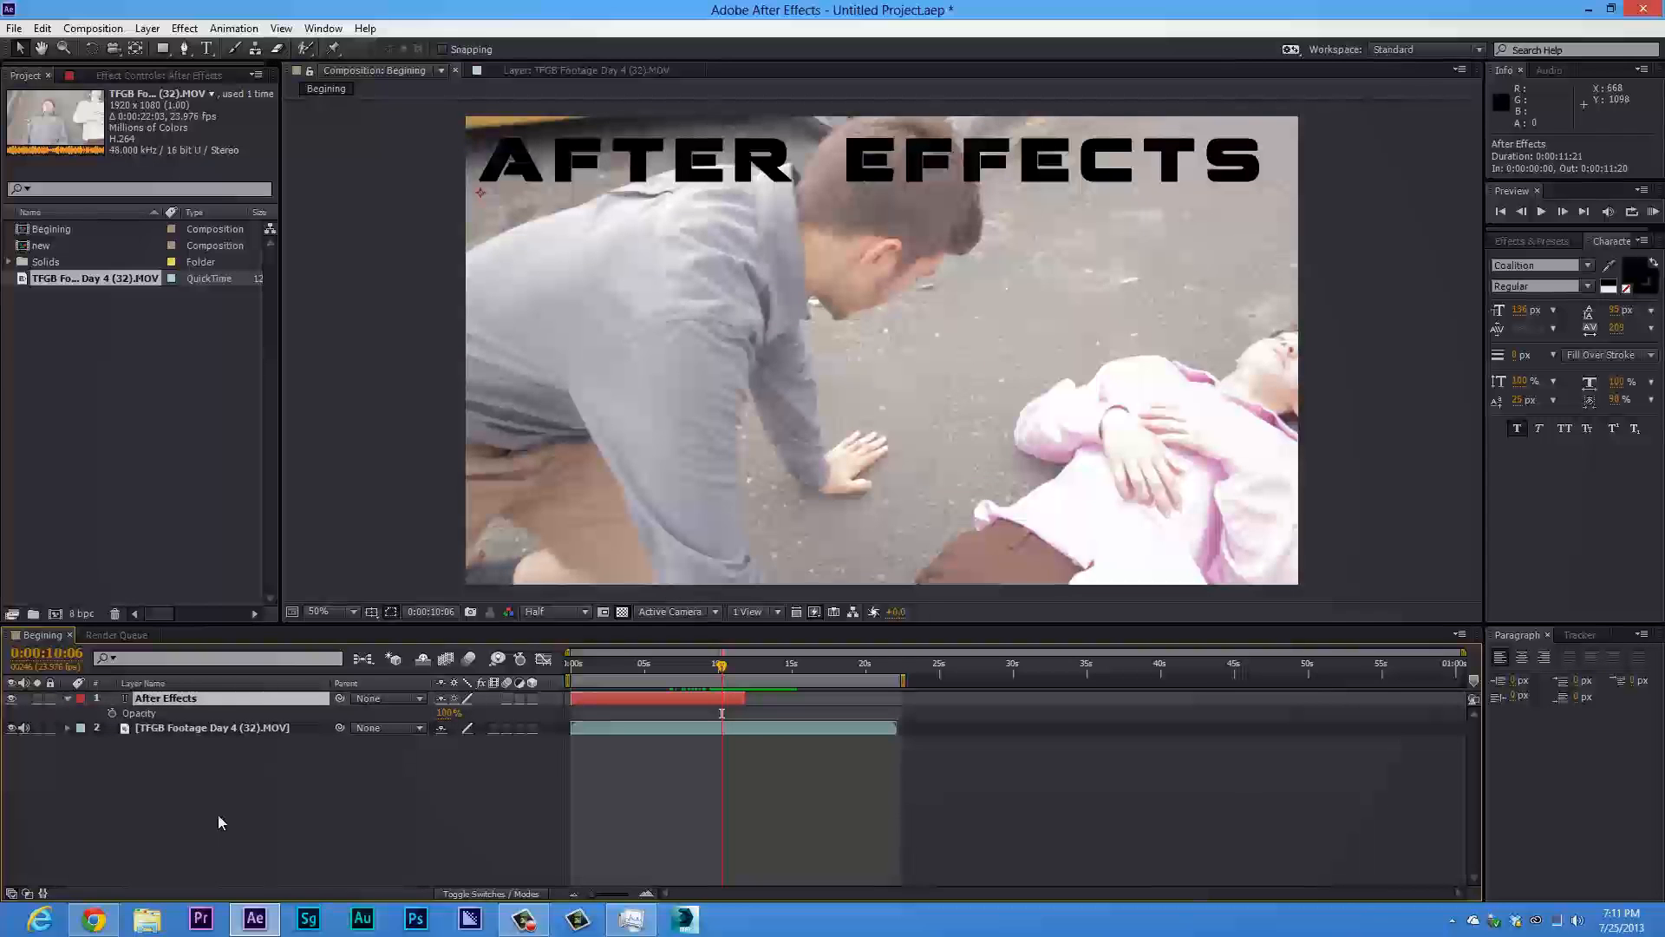
drag(725, 663, 711, 664)
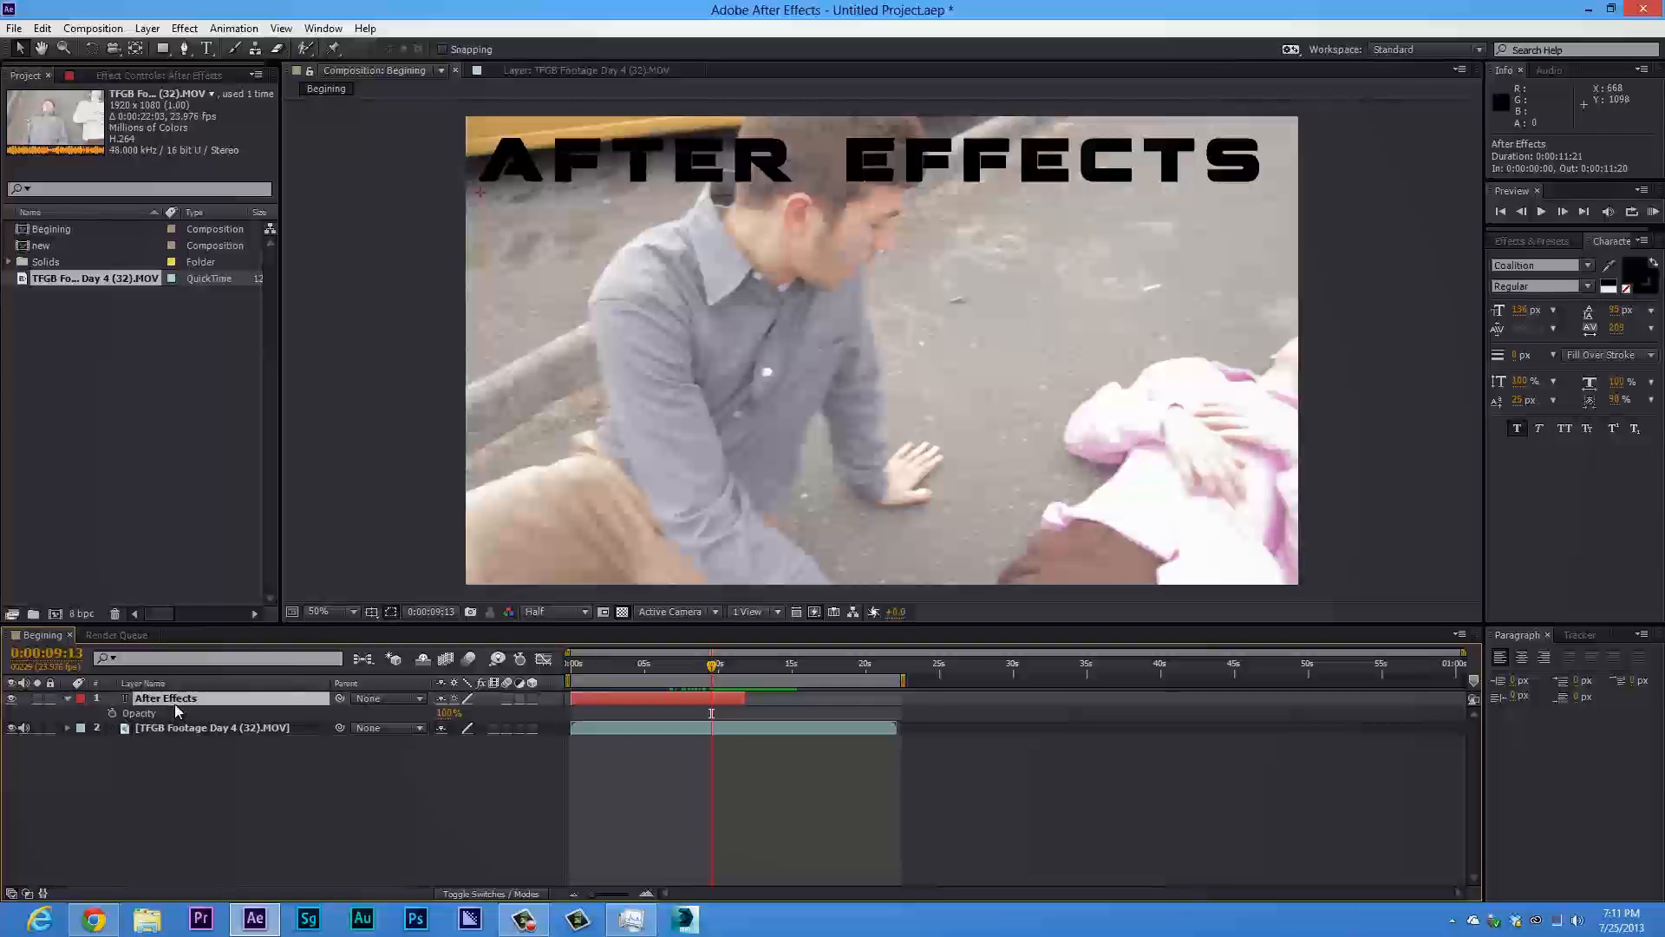
click(112, 714)
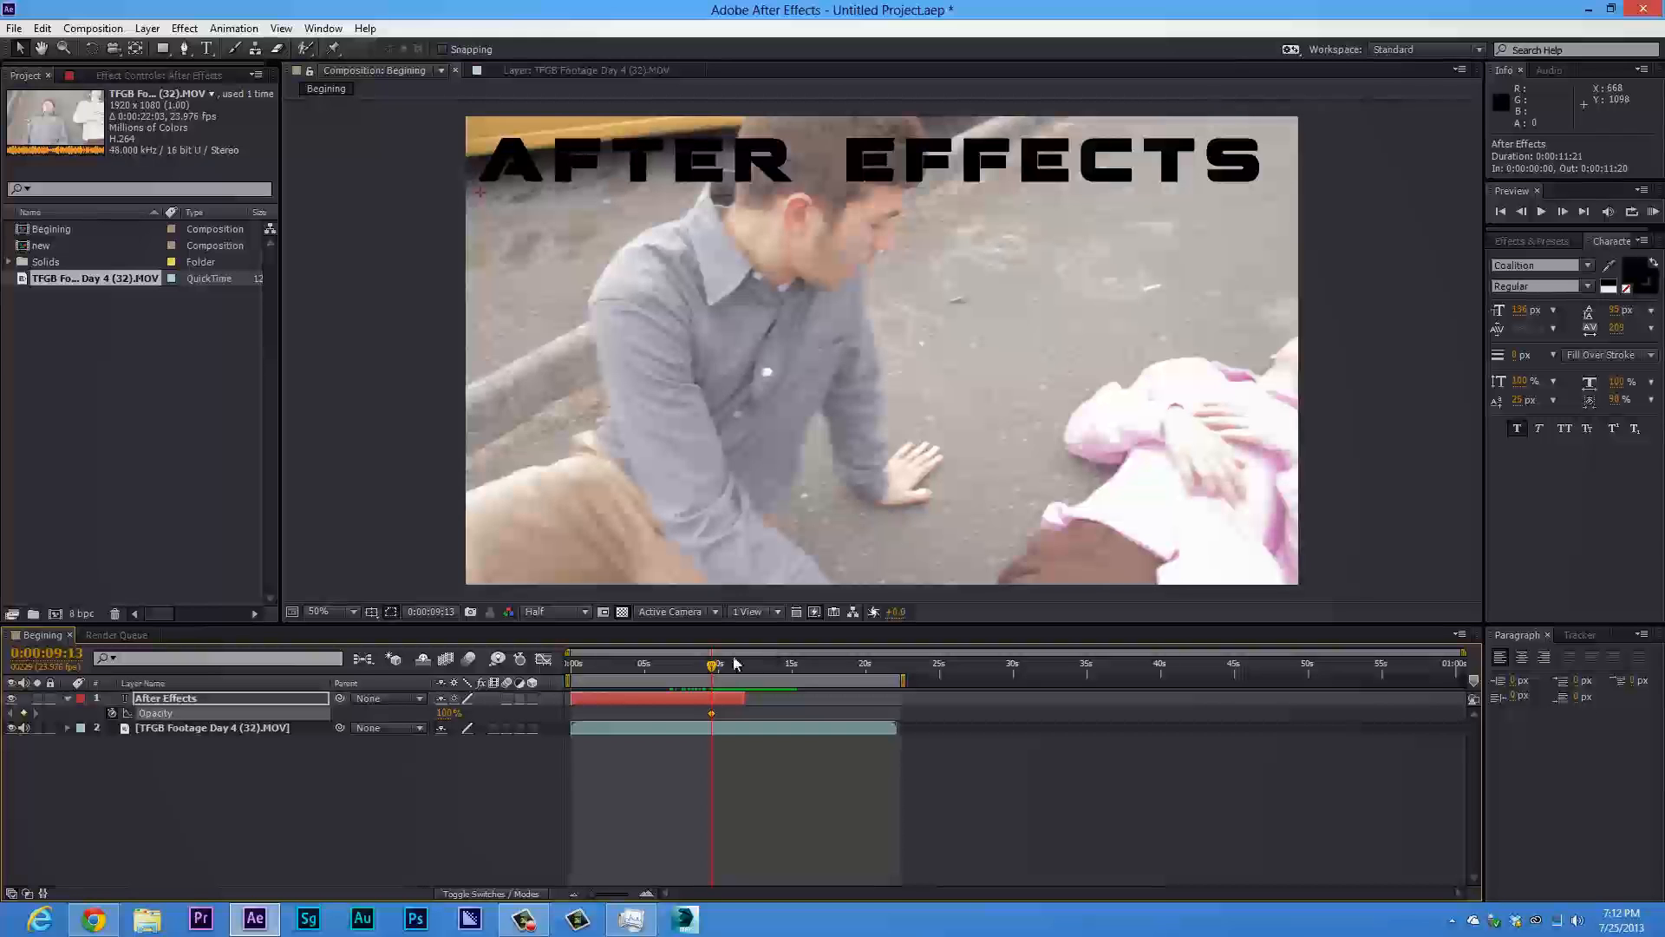
Add a second text opacity keyframe of 0% at about 0:00:10:20
drag(713, 666, 731, 663)
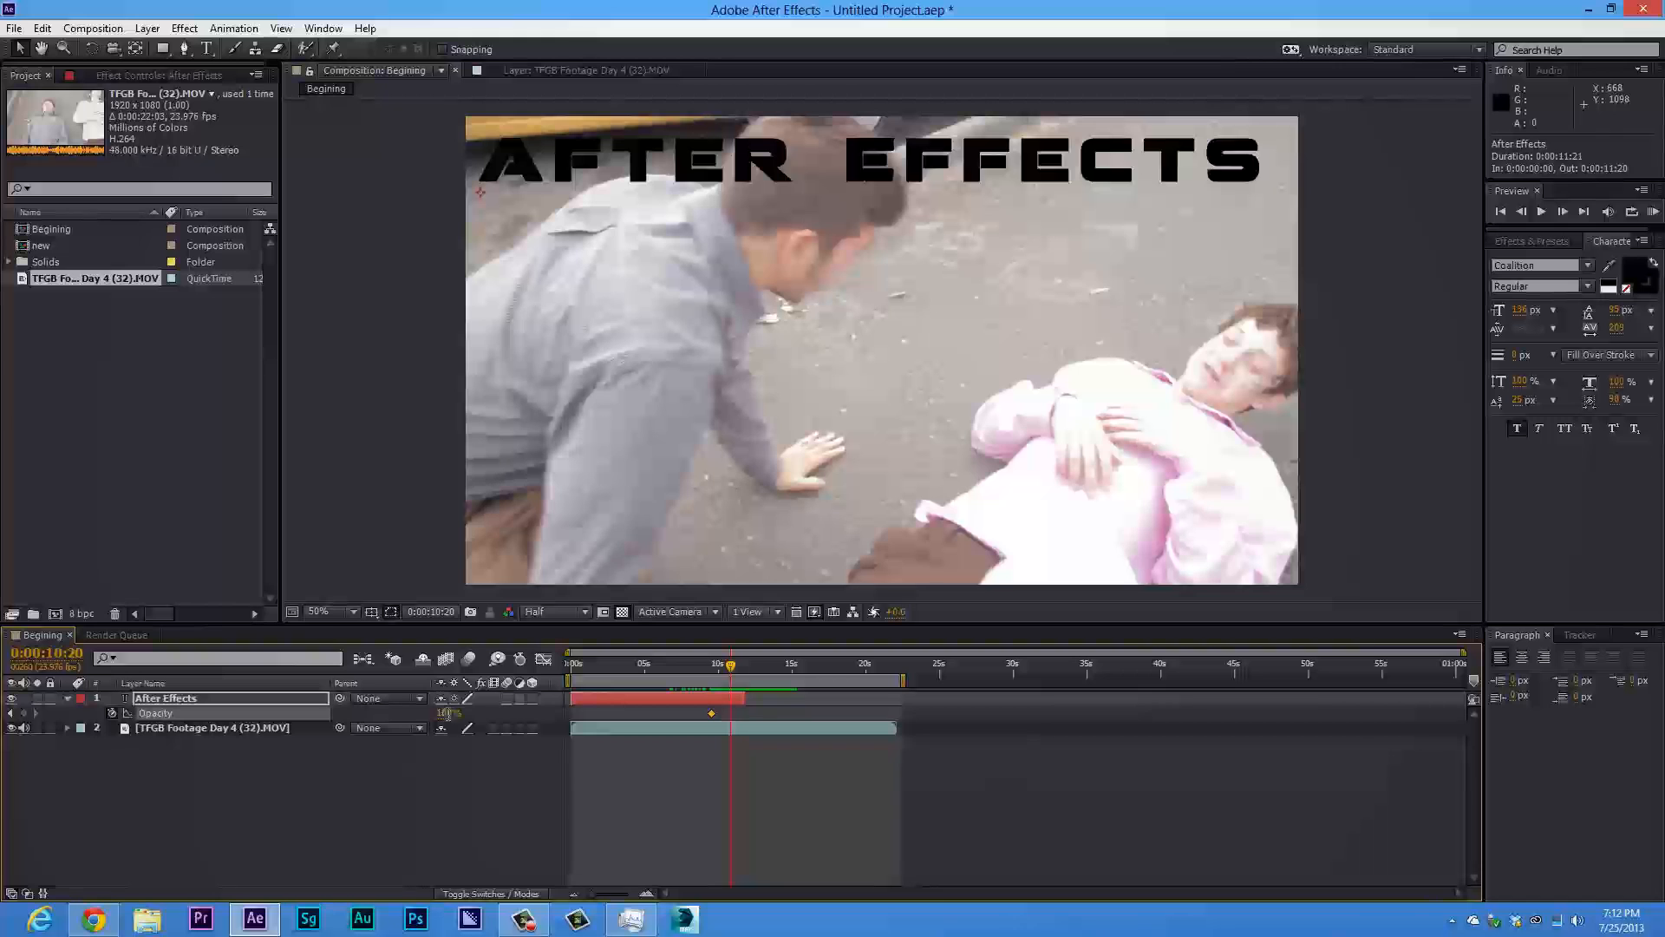
click(483, 741)
drag(442, 713, 288, 721)
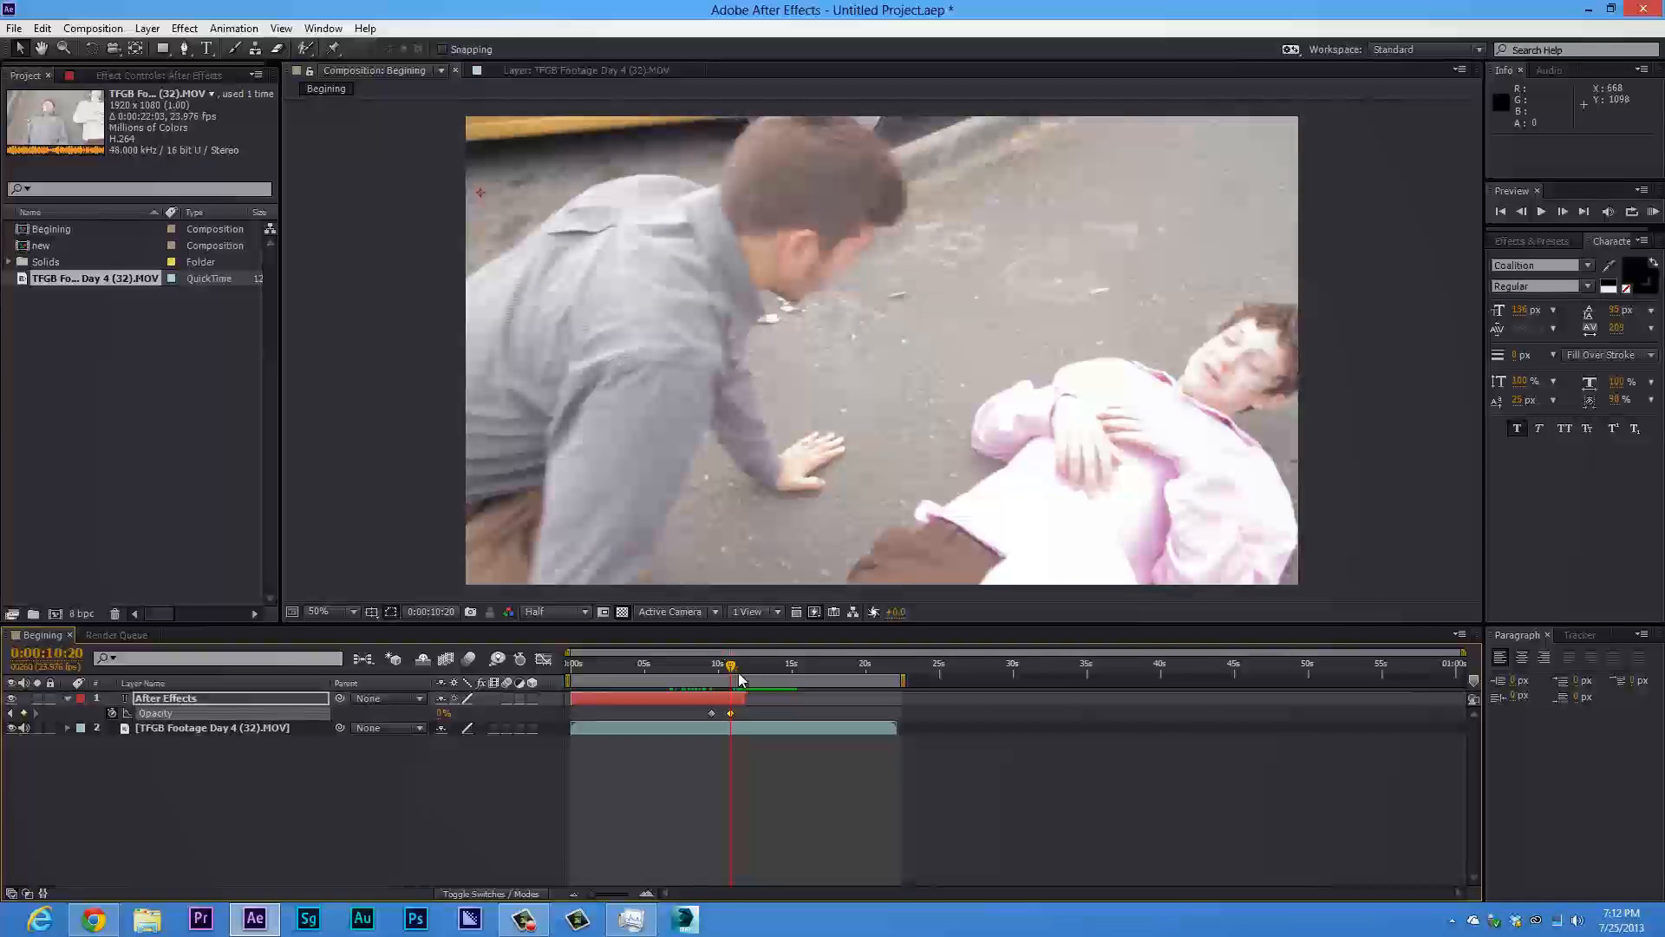
Narrow the work area to about 0:00:08–0:00:12, run a RAM preview of the text's fade-out, and select the text layer
mouse_move(731, 670)
mouse_down()
mouse_move(714, 676)
mouse_move(742, 681)
mouse_move(699, 675)
mouse_up()
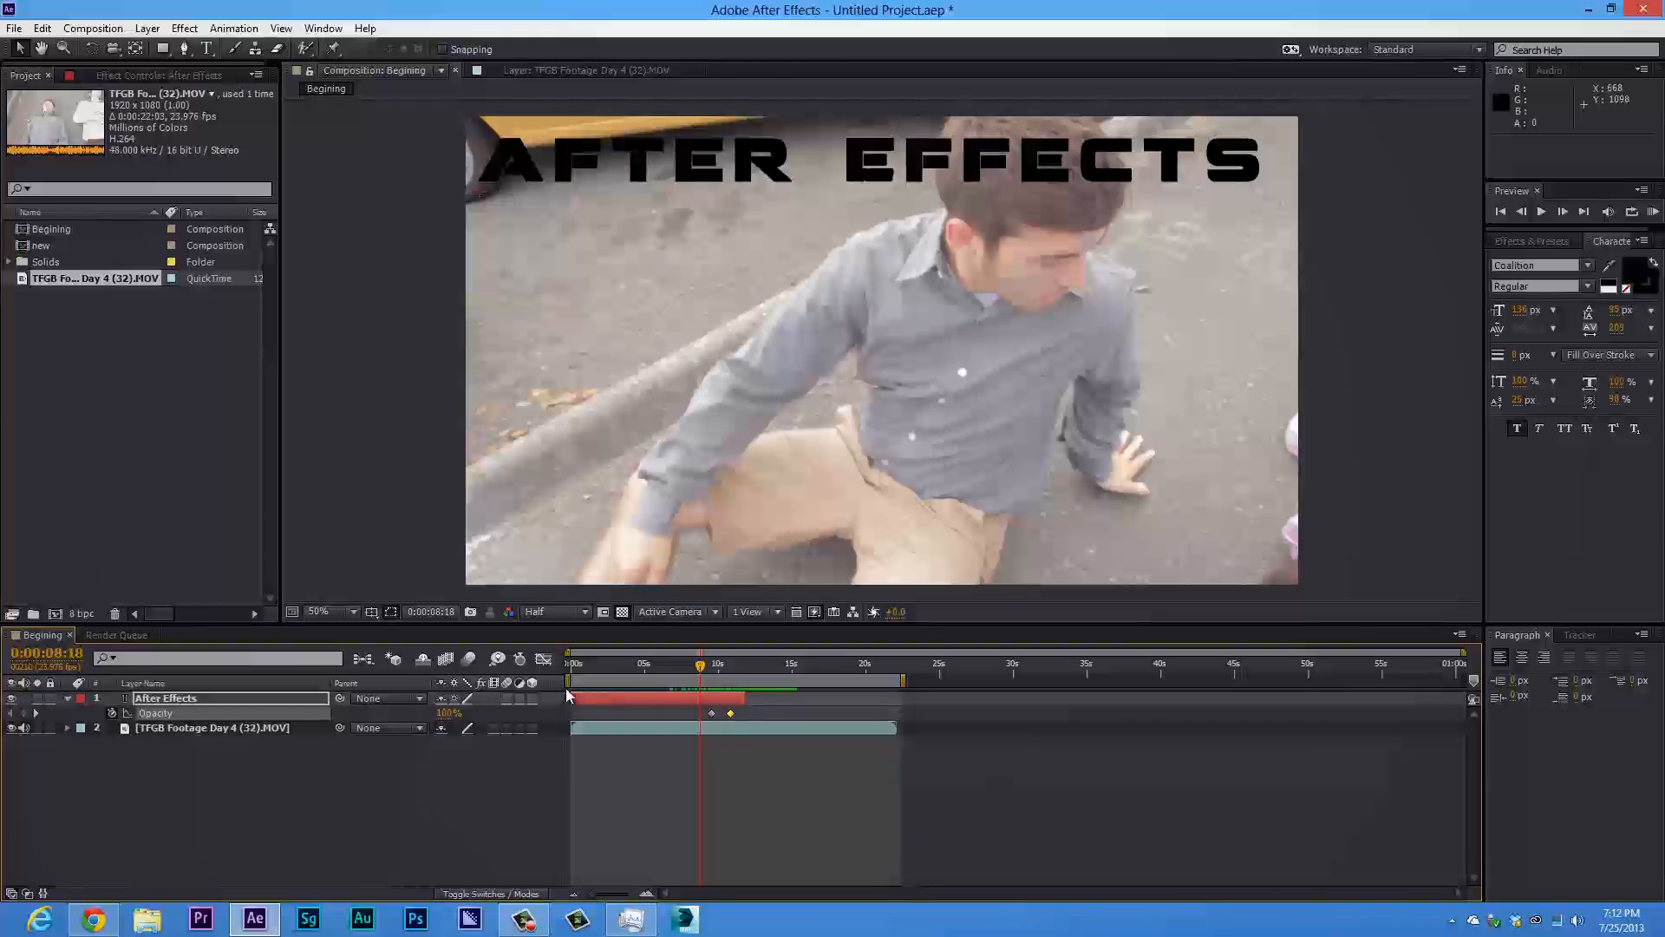
drag(571, 679, 686, 680)
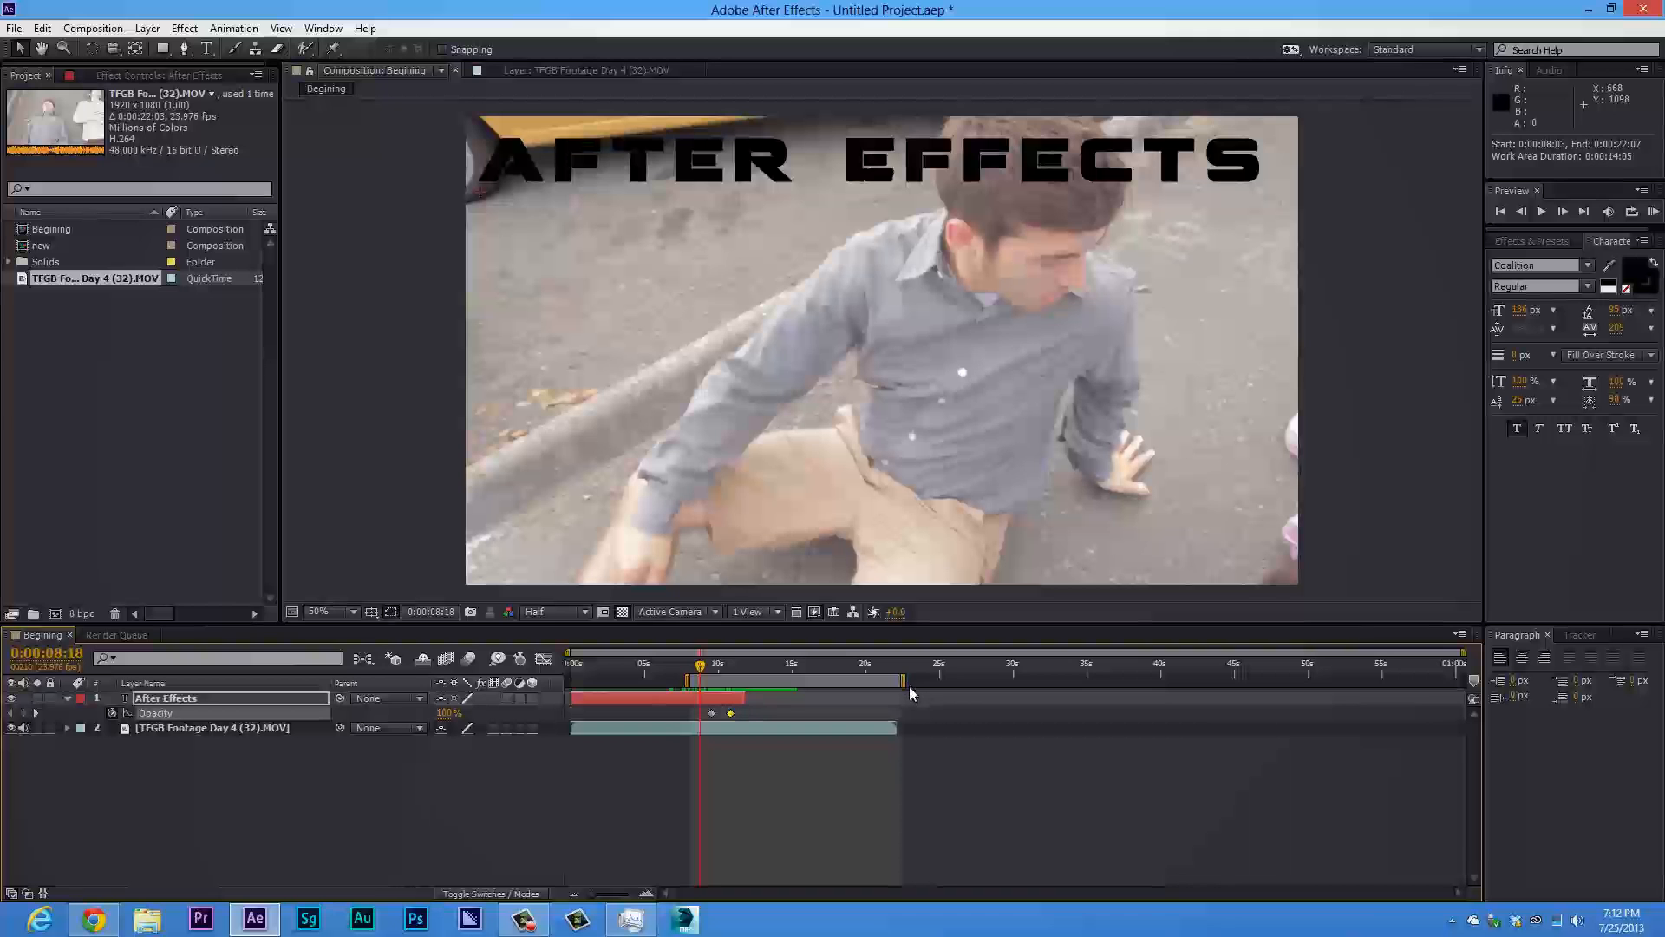
drag(903, 680, 754, 680)
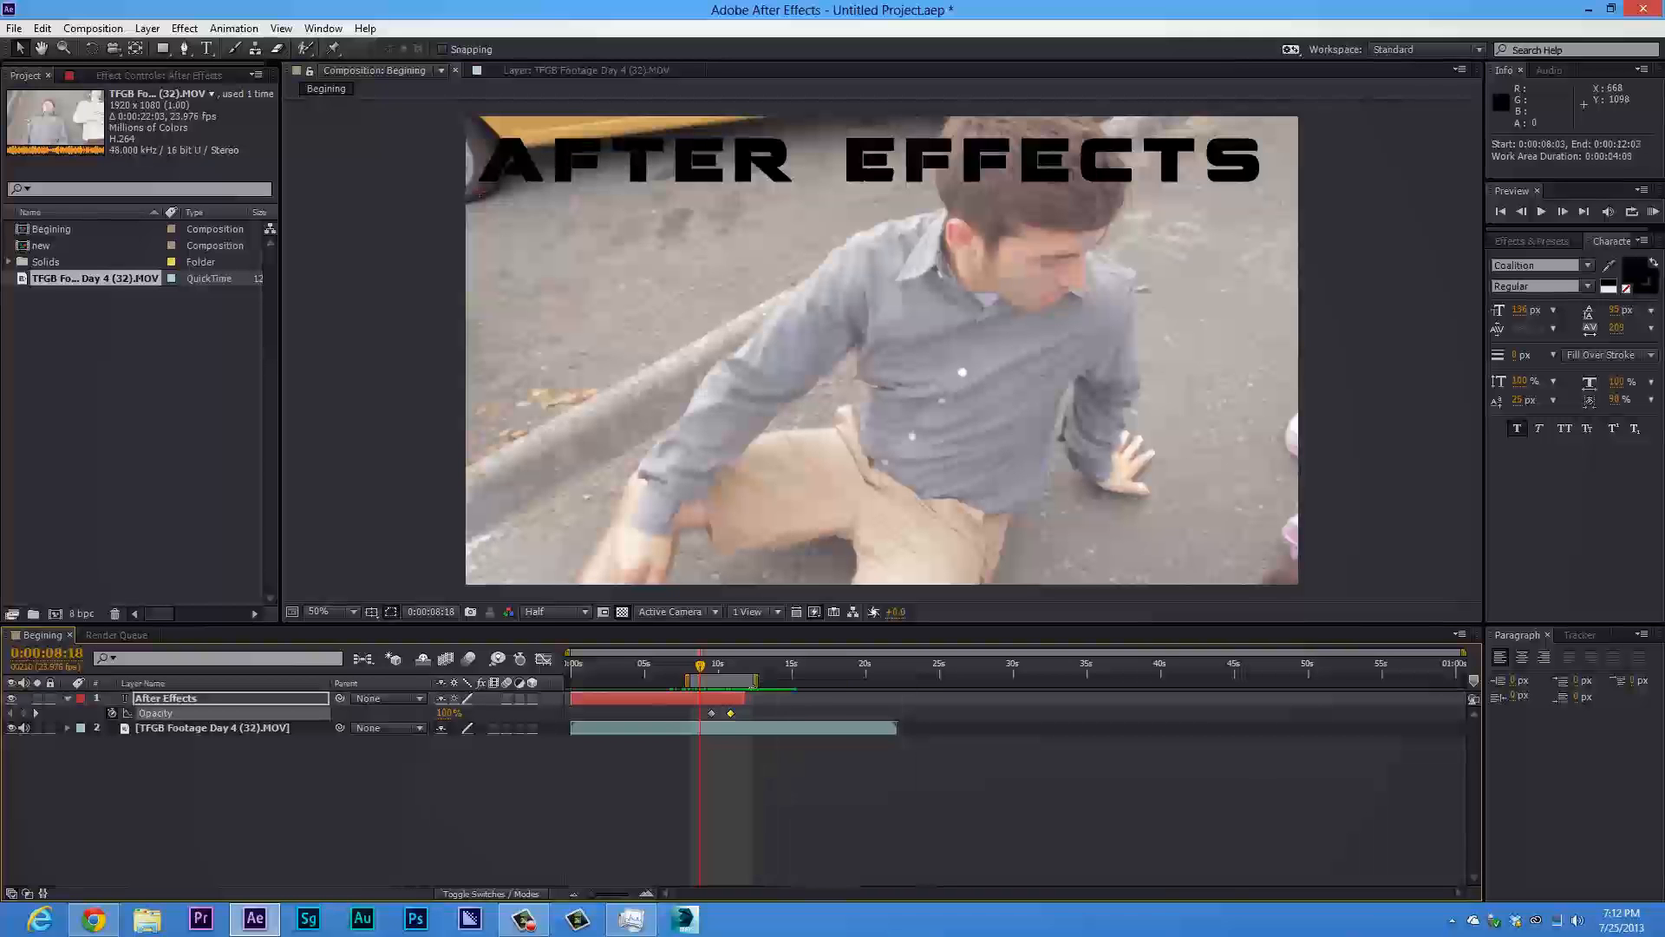
click(1655, 213)
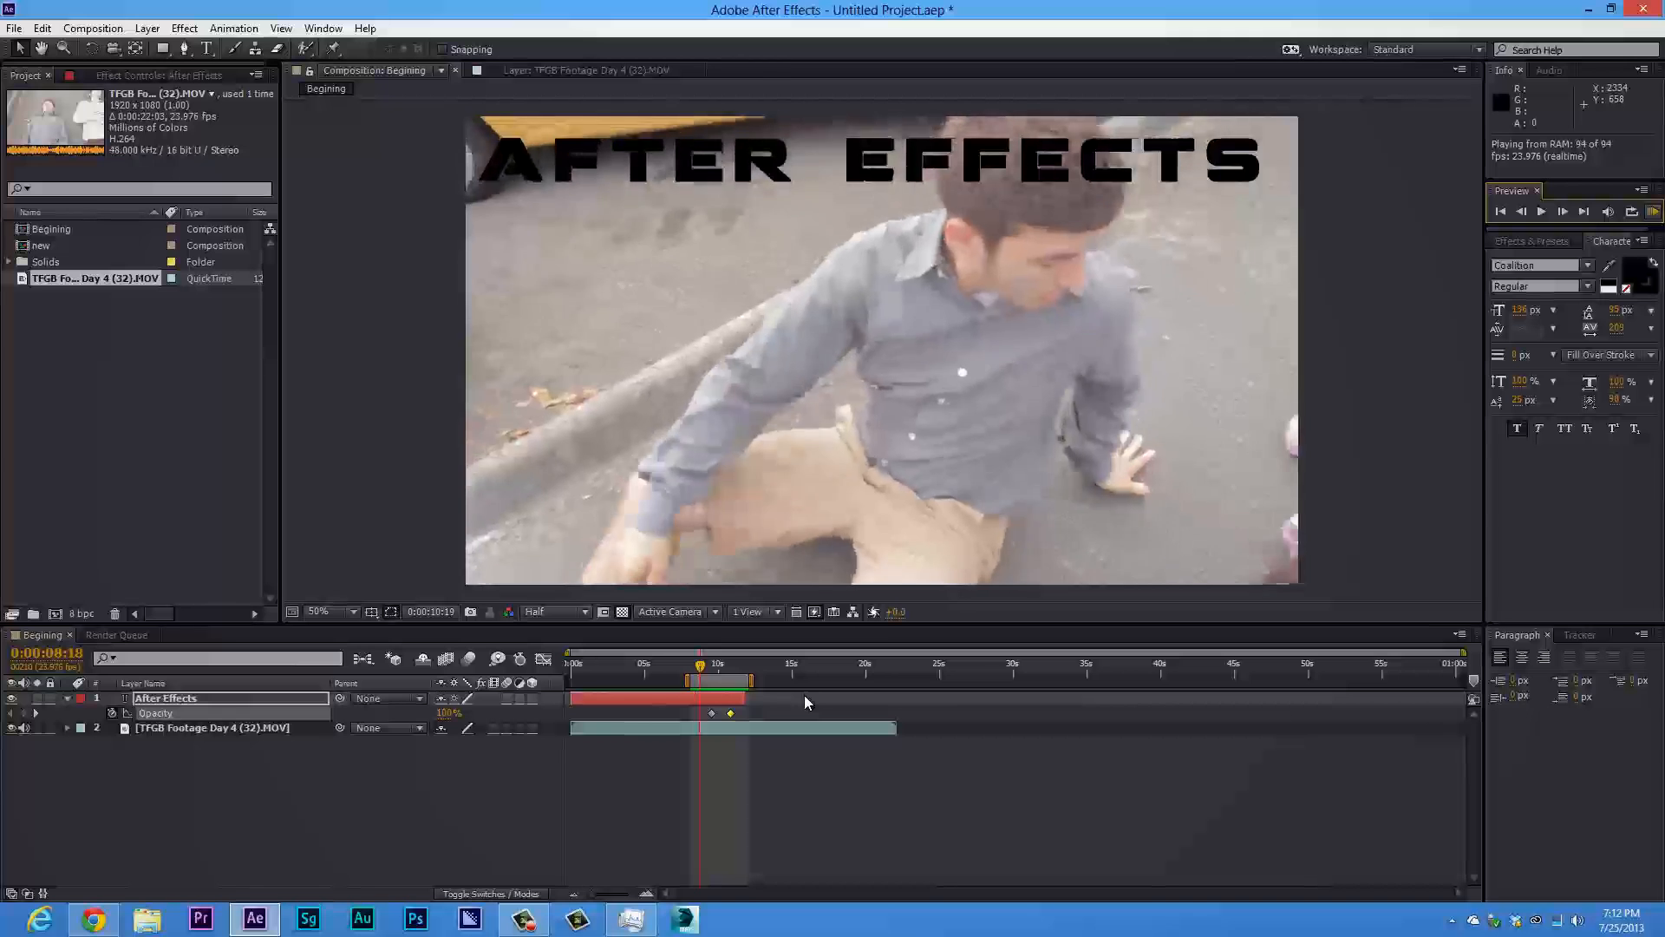
click(799, 692)
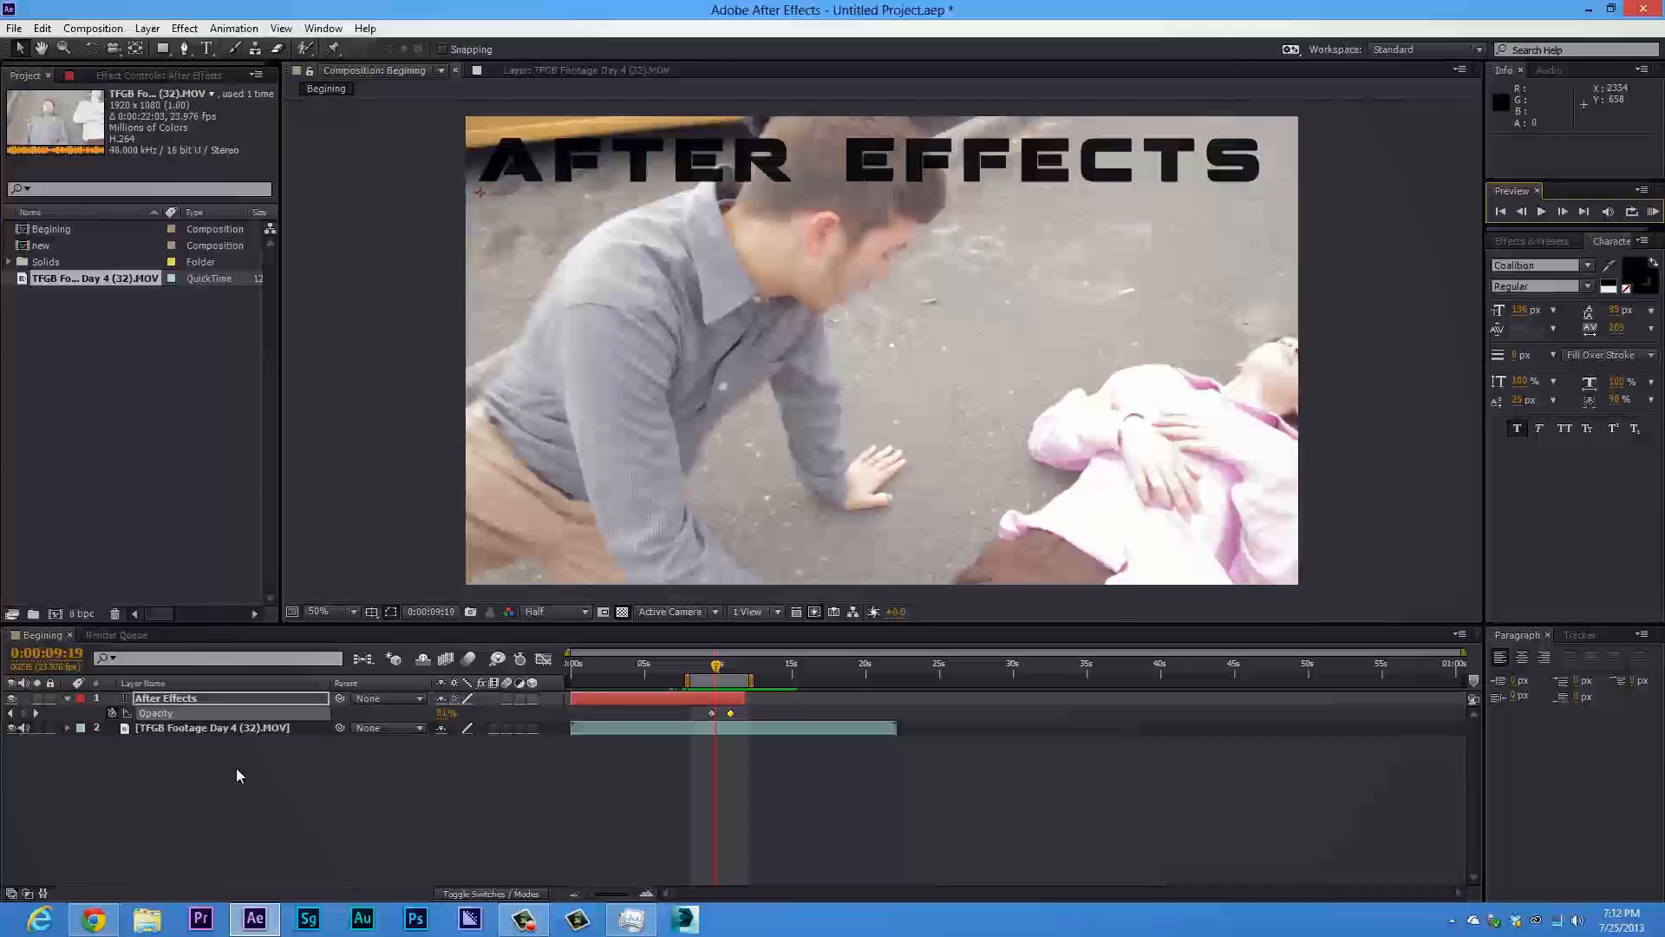
click(200, 699)
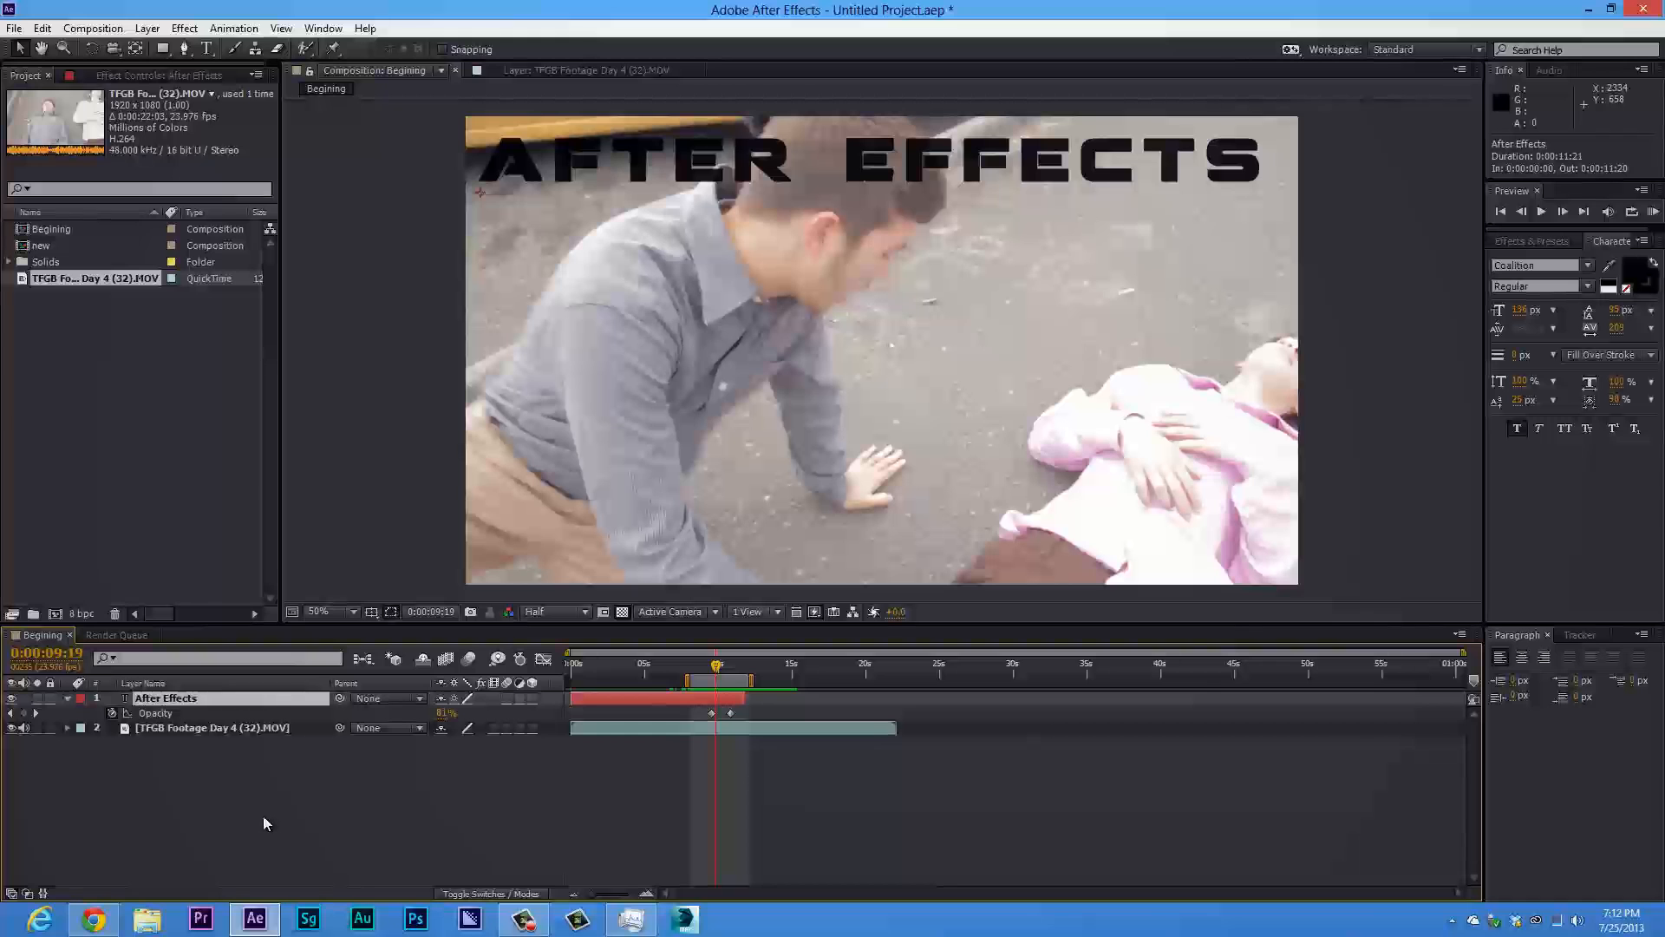
Show the text layer's Rotation alongside Opacity and add a 0° rotation keyframe at 0:00:09:13
key(shift+r)
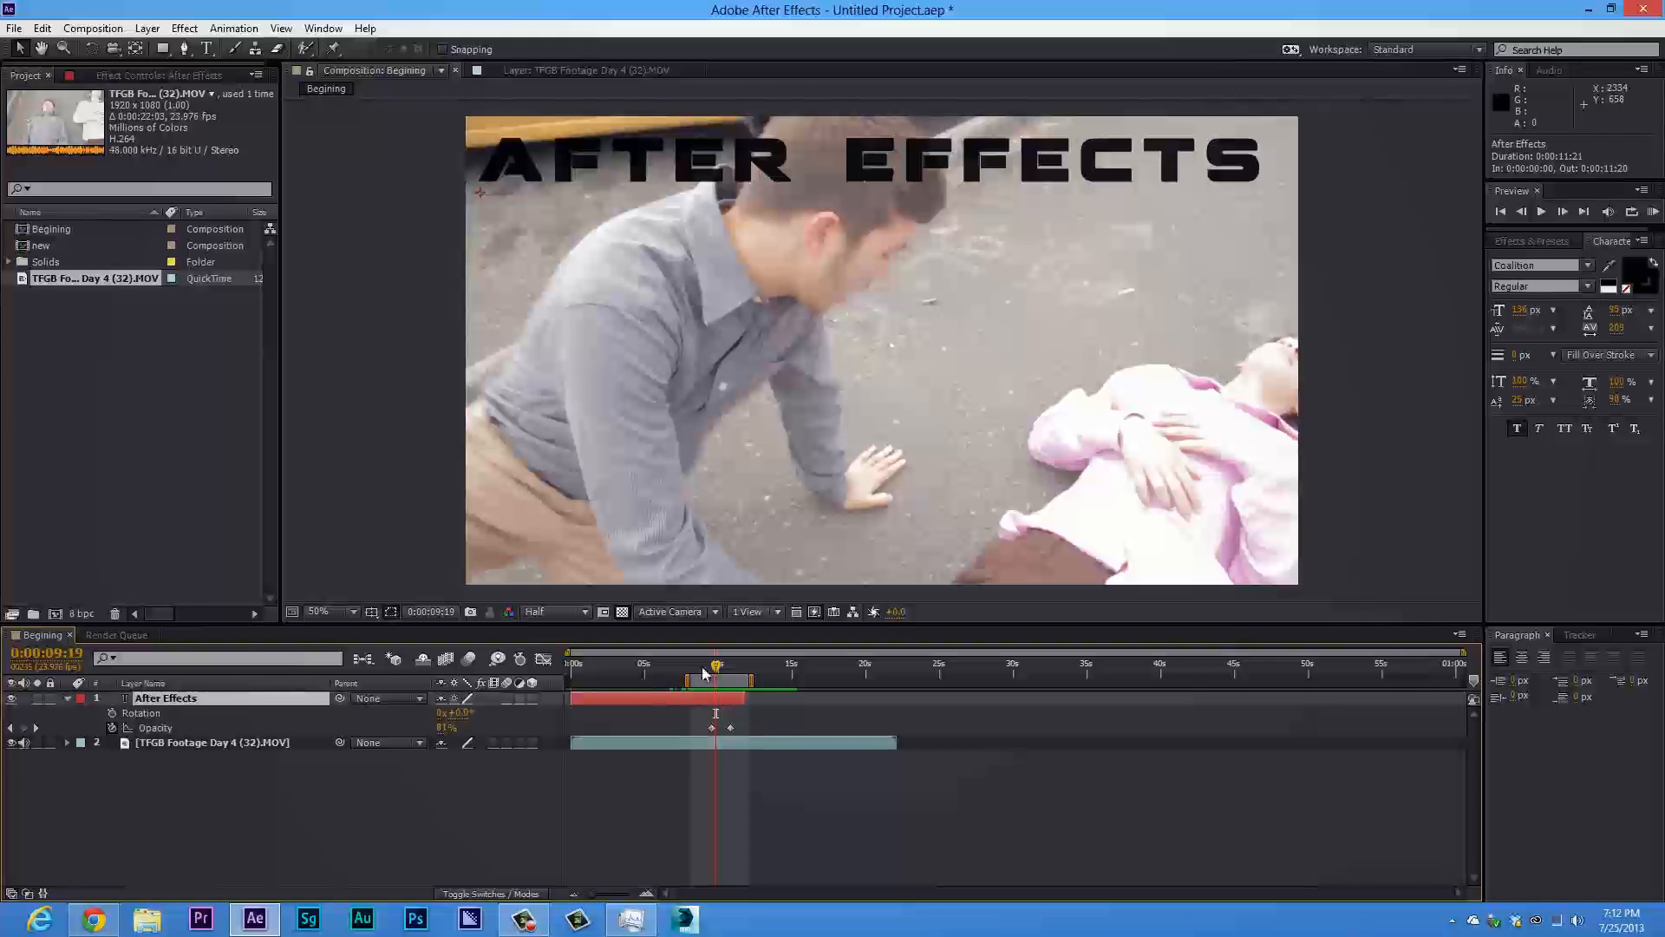
drag(716, 670, 712, 675)
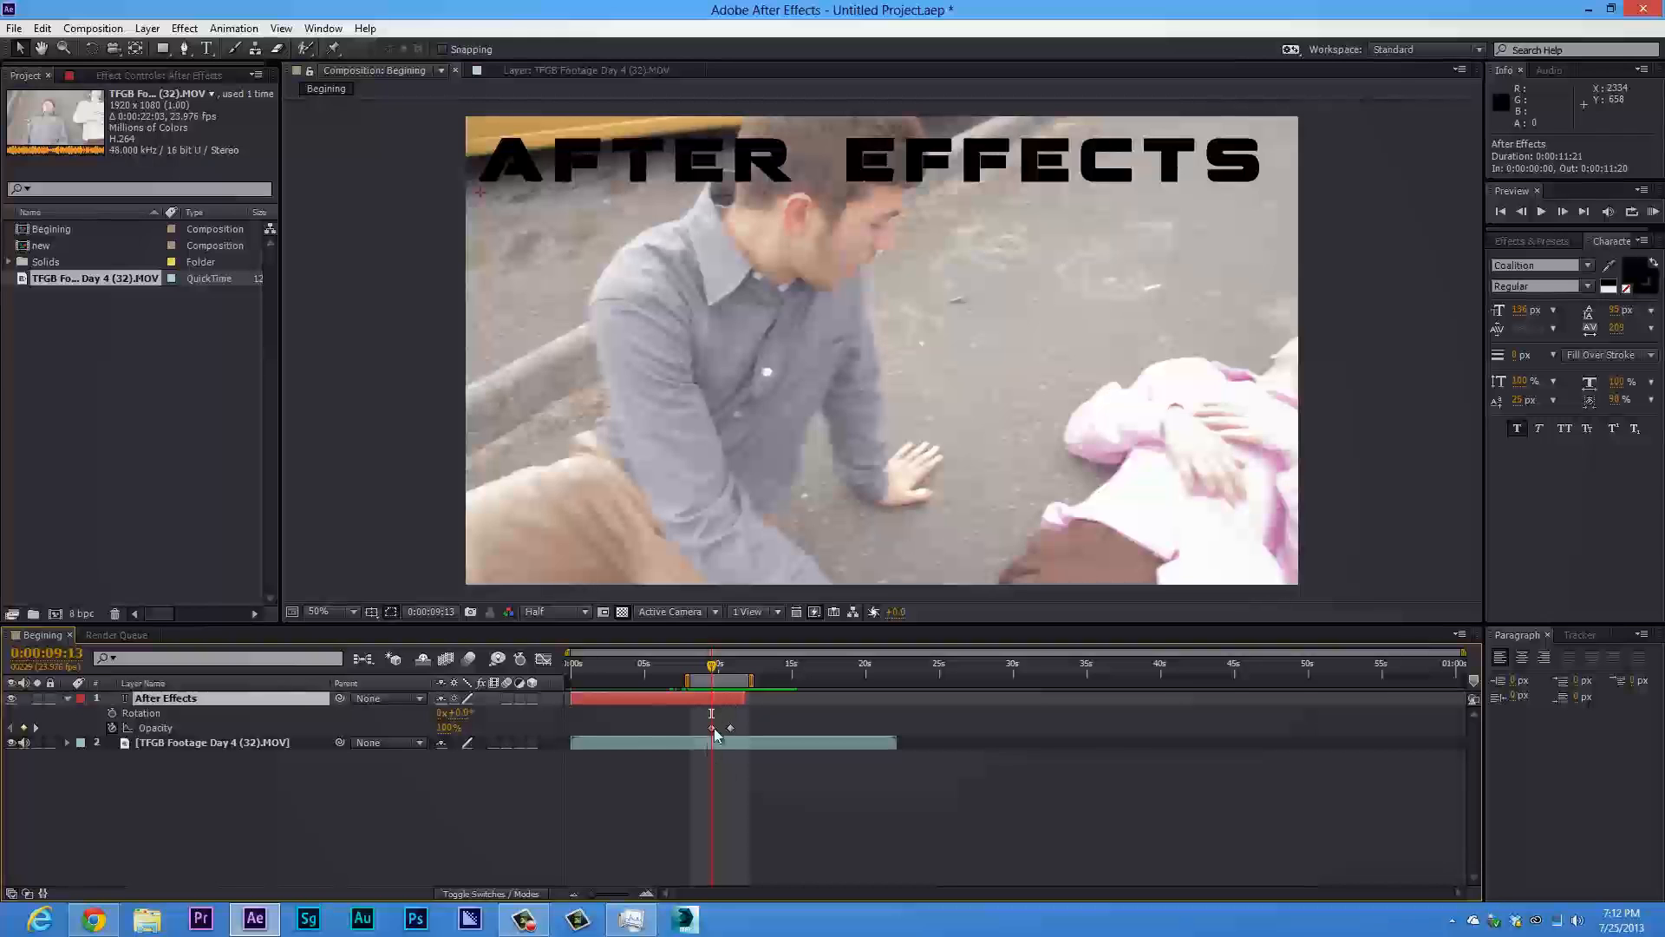
click(112, 713)
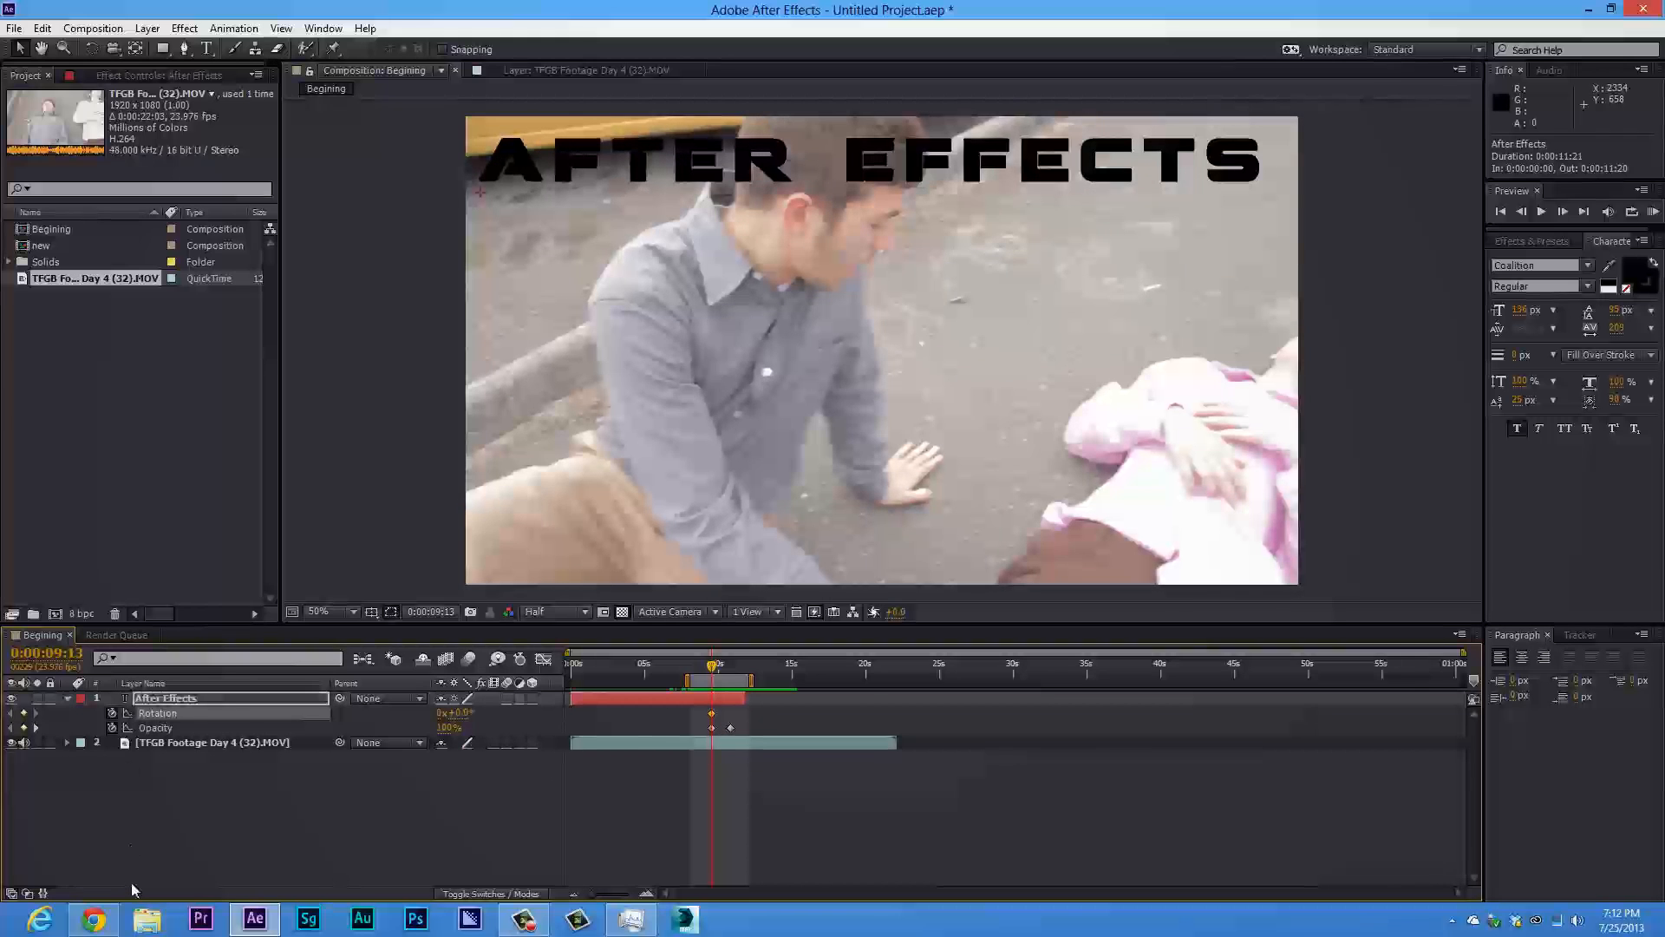
Add a second text rotation keyframe of 180° at 0:00:10:20, in line with the last opacity keyframe
drag(719, 670, 730, 677)
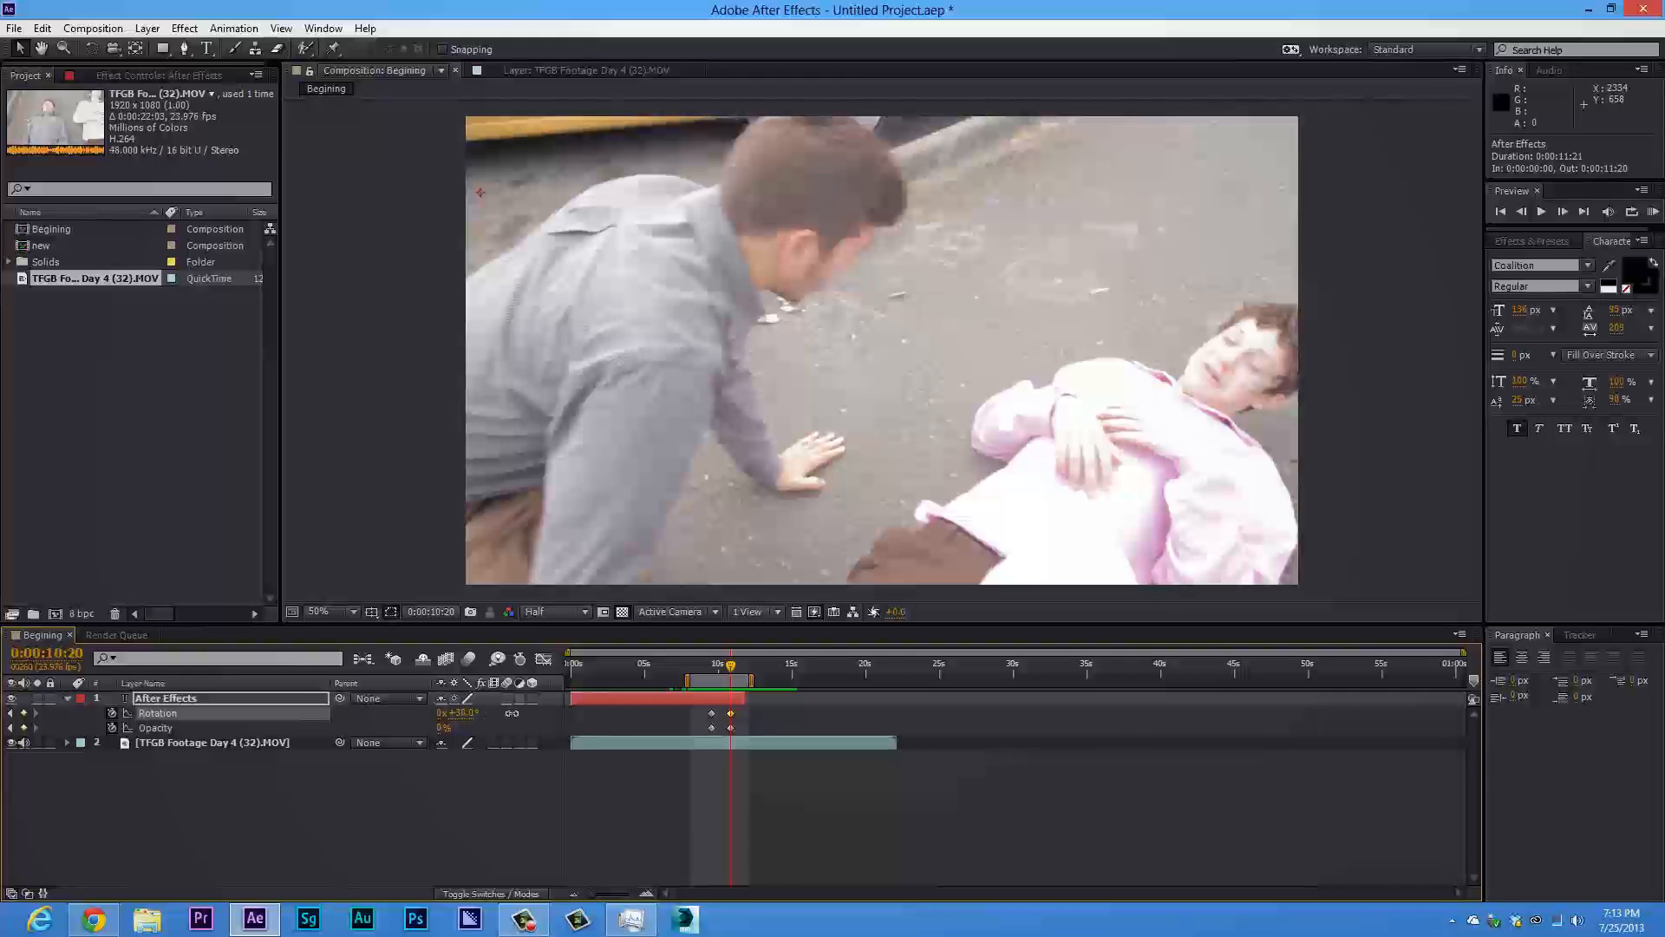
text(180)
key(Return)
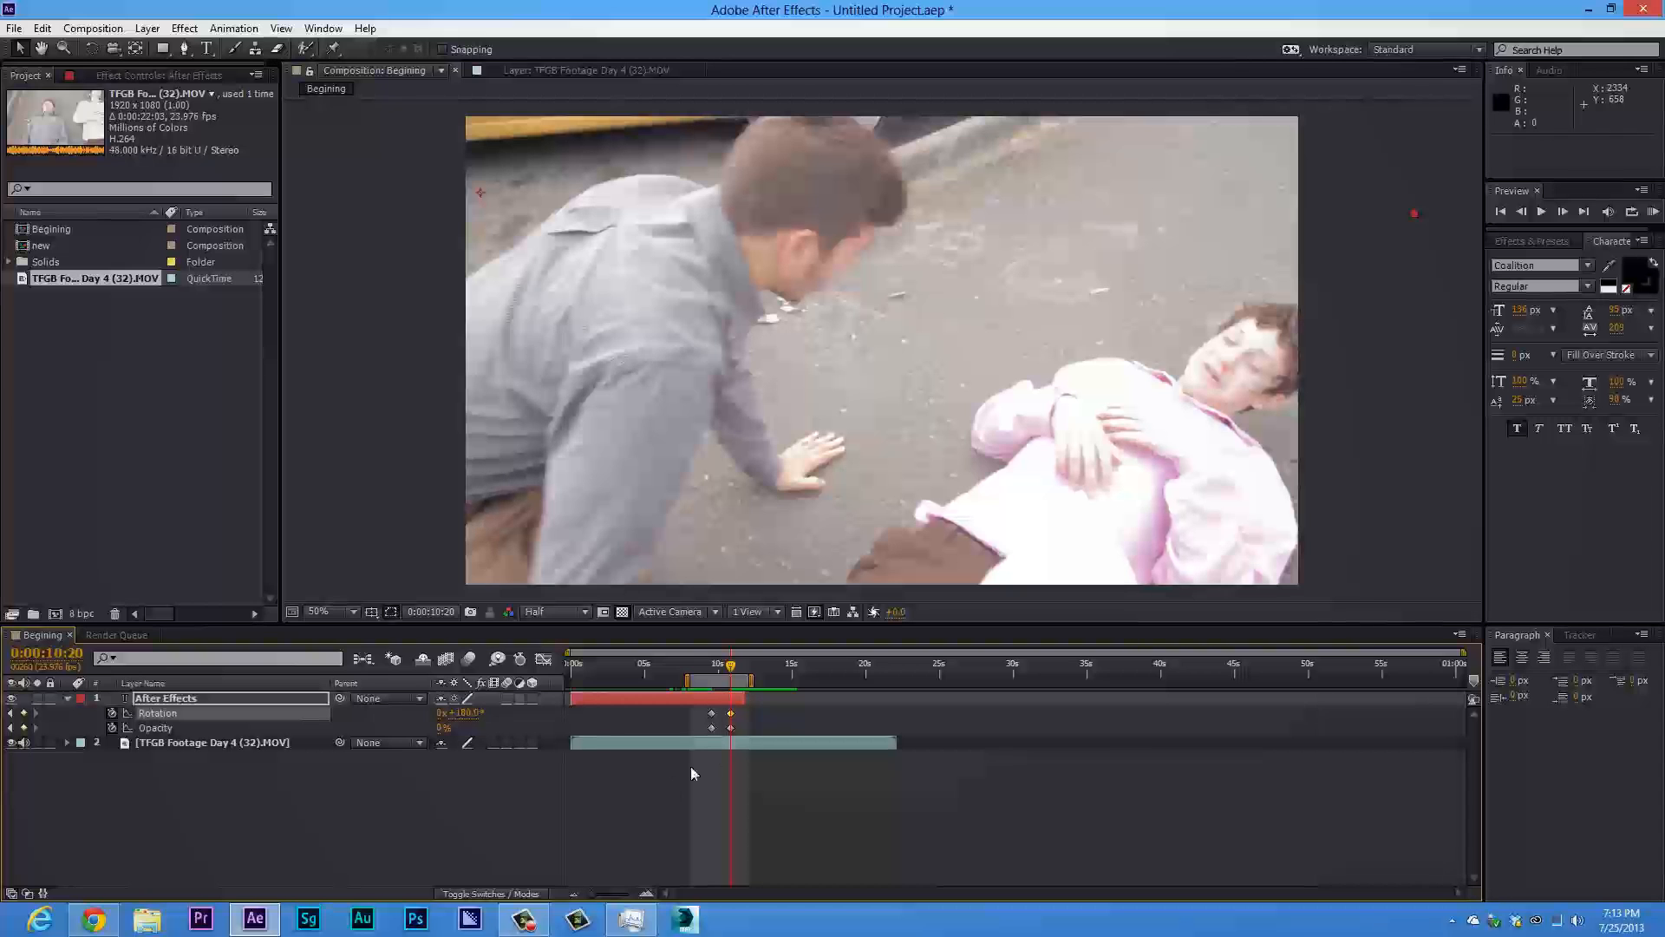
Scrub back to before the first keyframes and preview the text rotating while it fades out
drag(722, 666, 700, 671)
key(space)
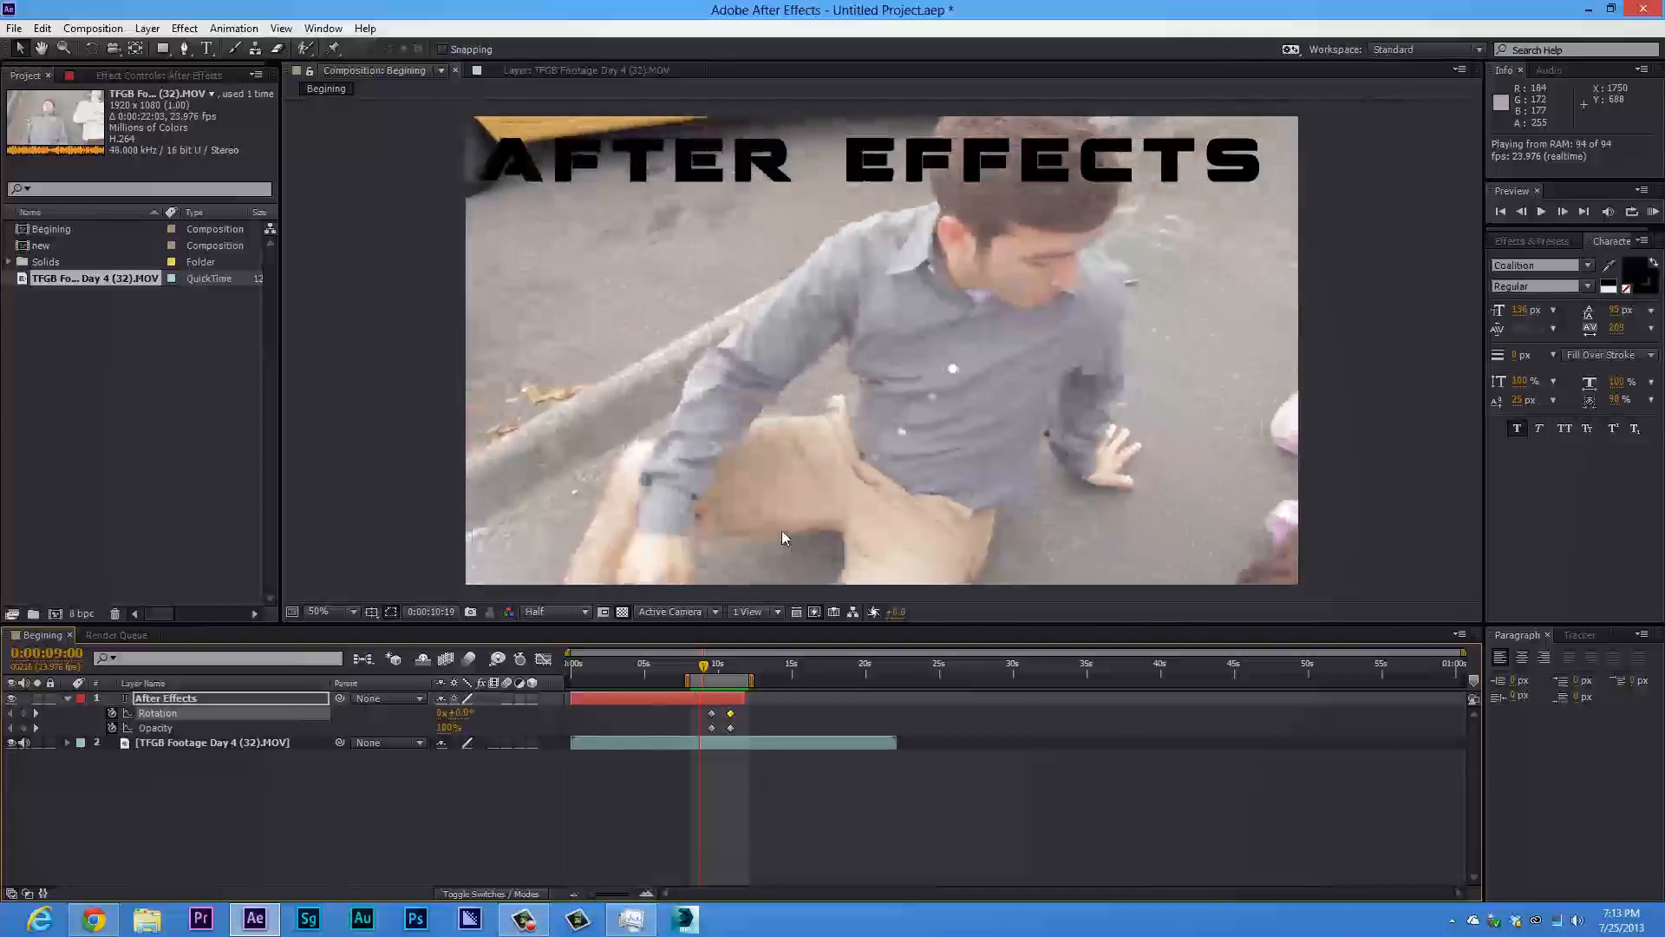
key(space)
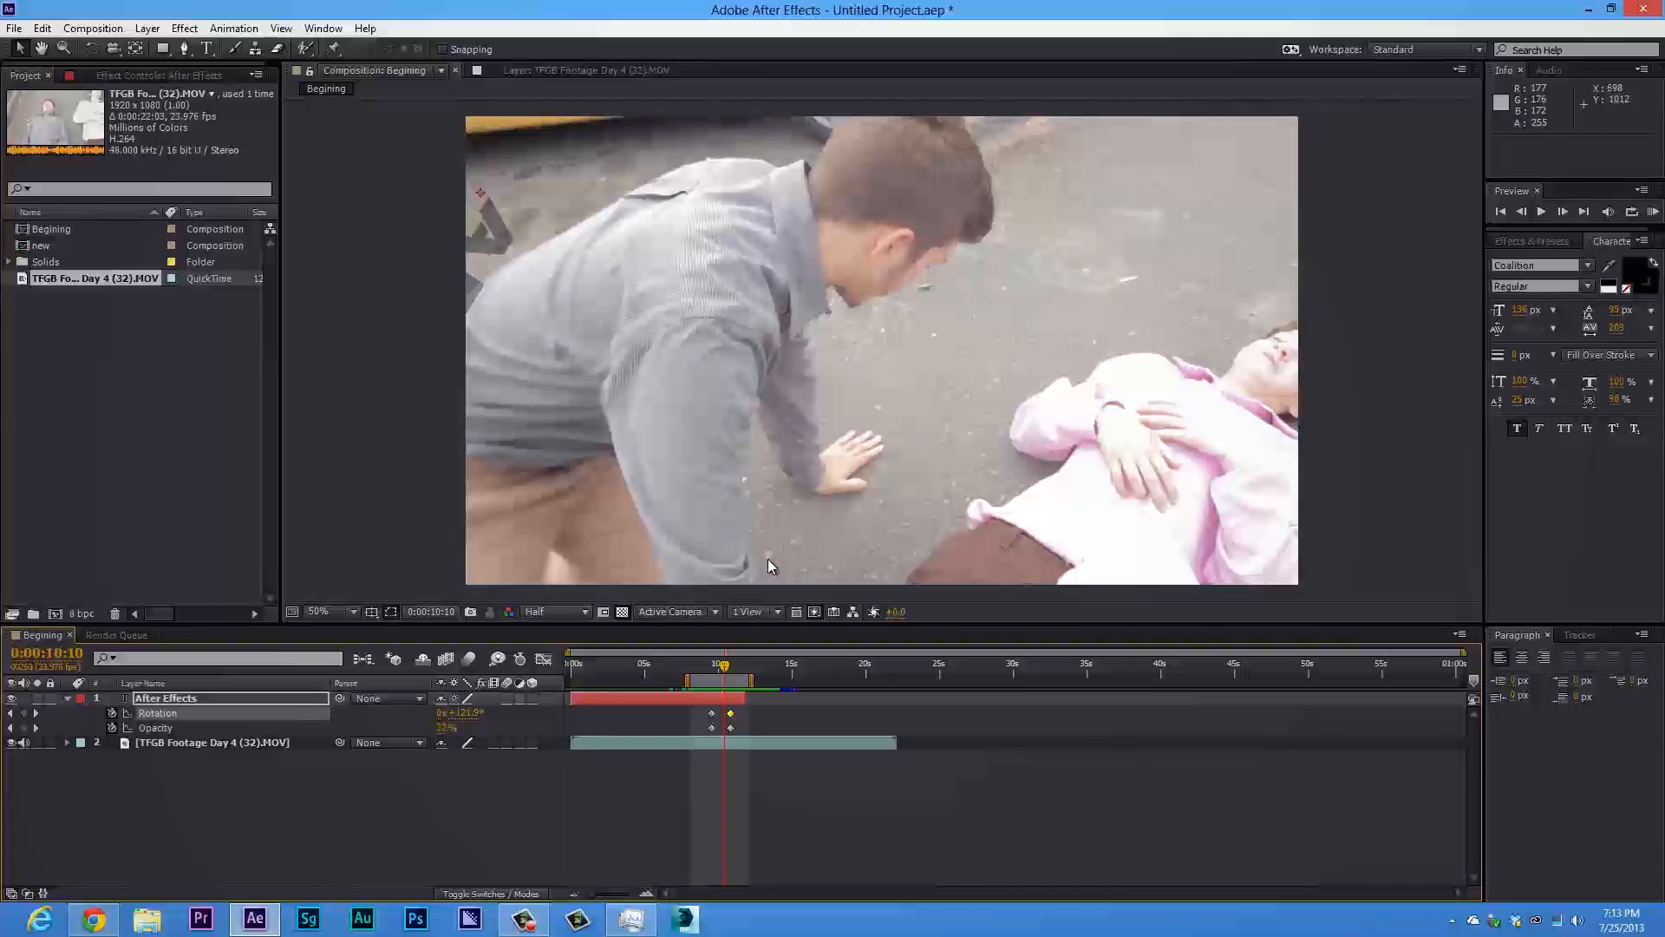
Search the effects for "fast b" and apply Fast Blur to the TFGB Footage Day 4 (32).MOV layer
click(207, 763)
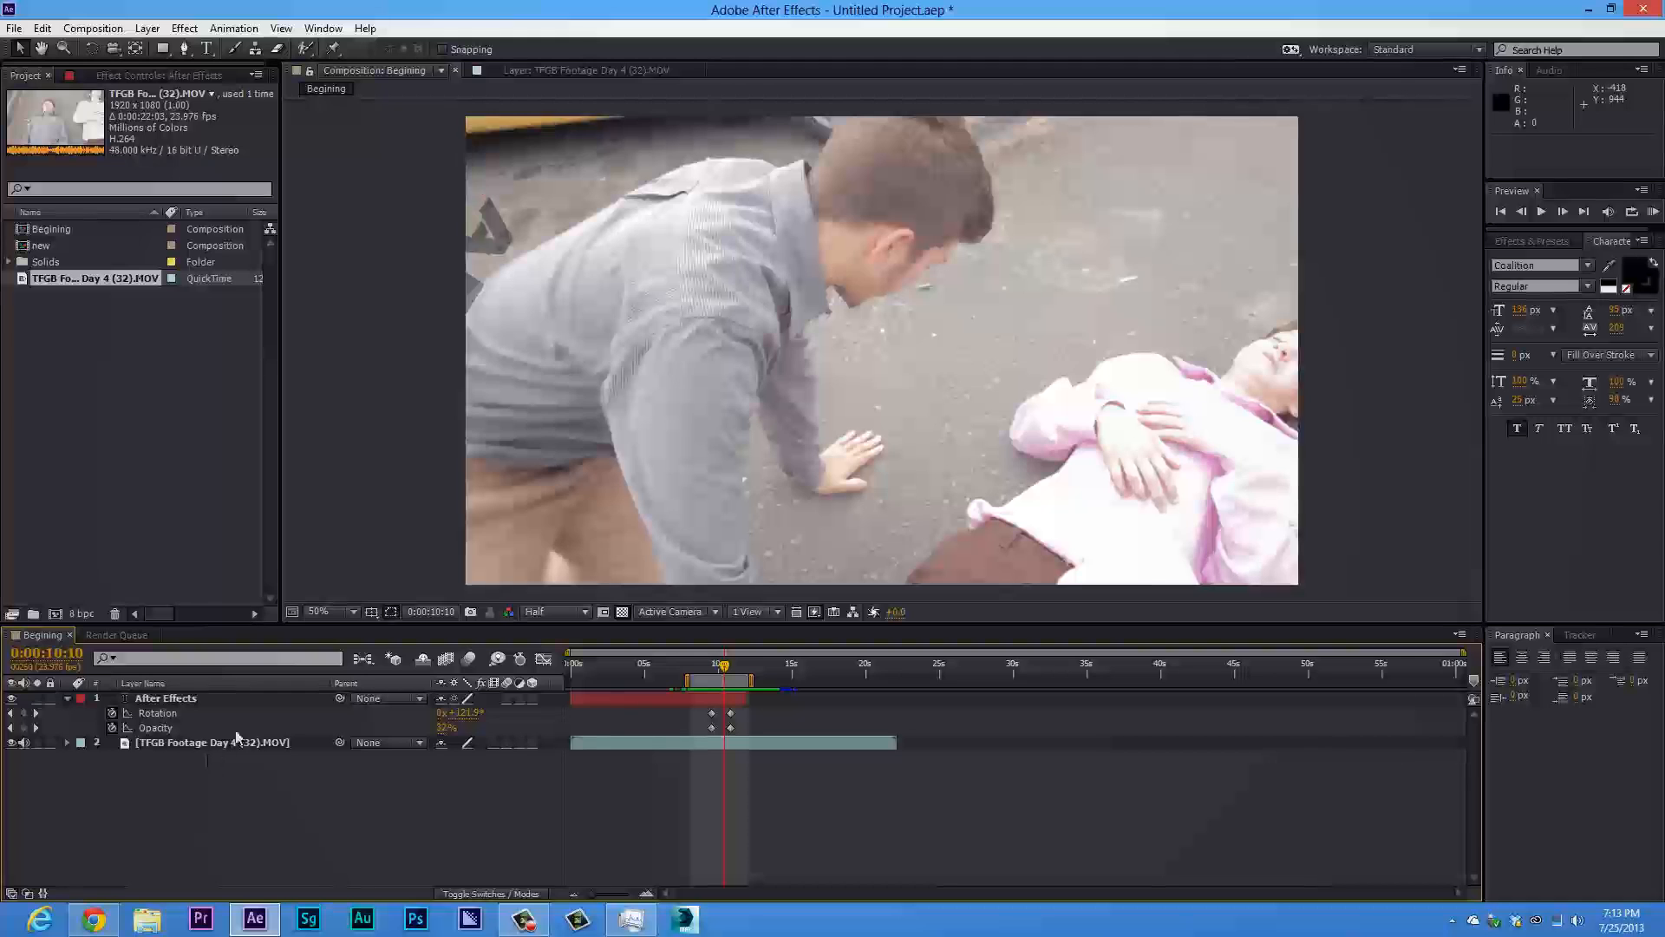
click(236, 734)
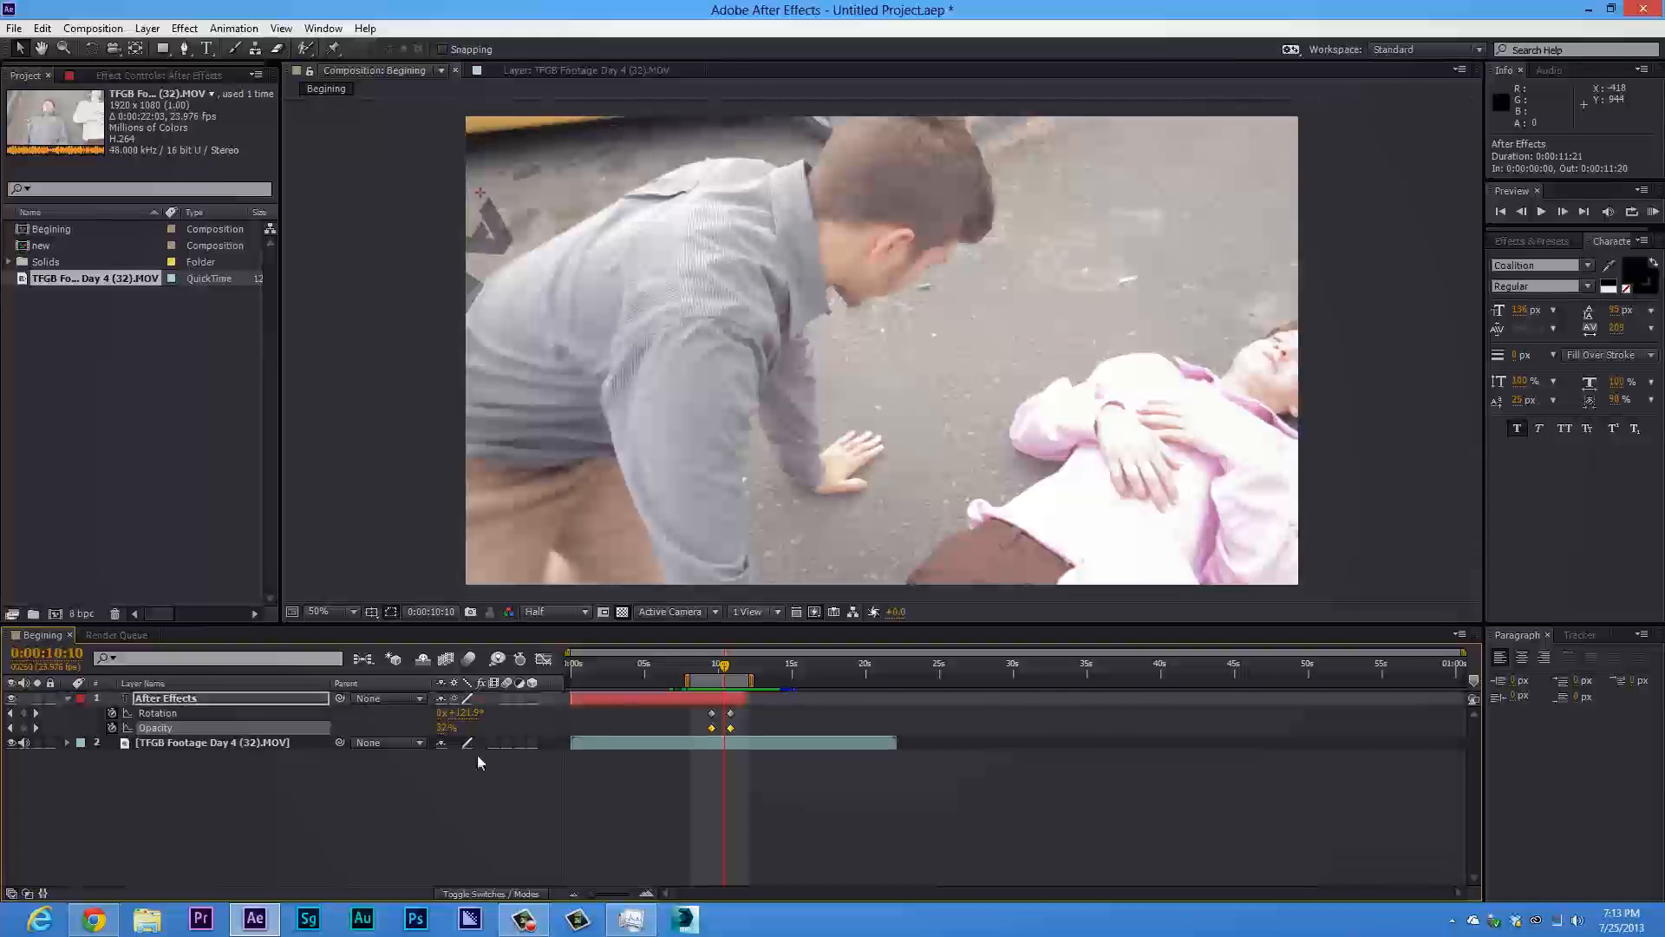
click(278, 742)
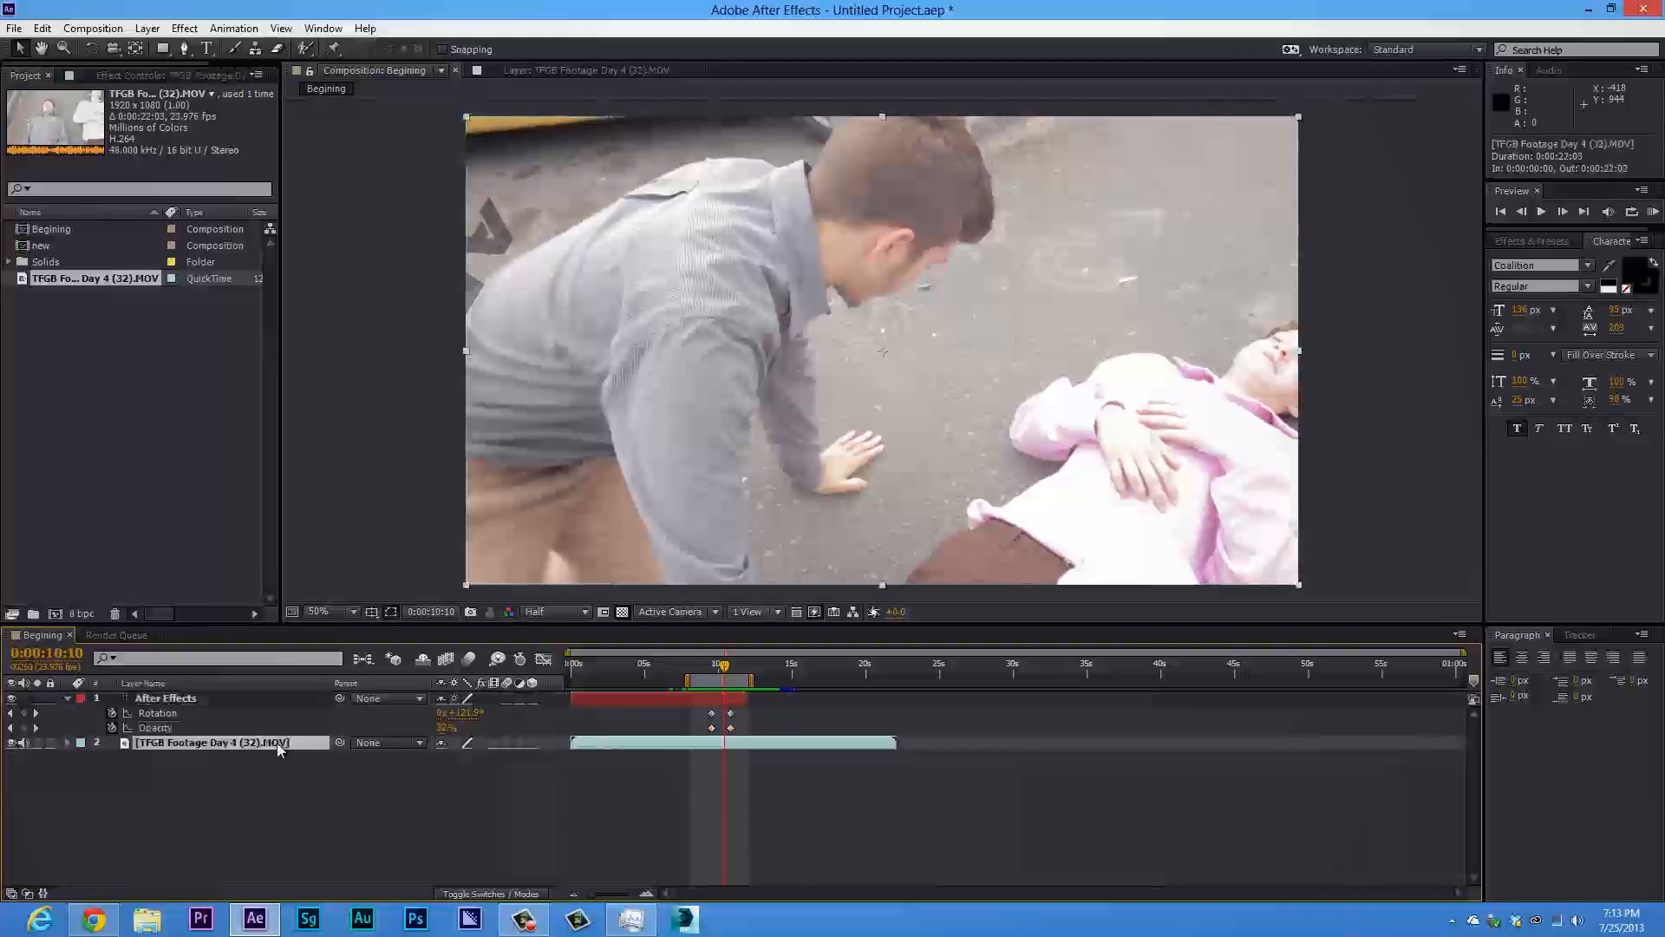
click(1548, 244)
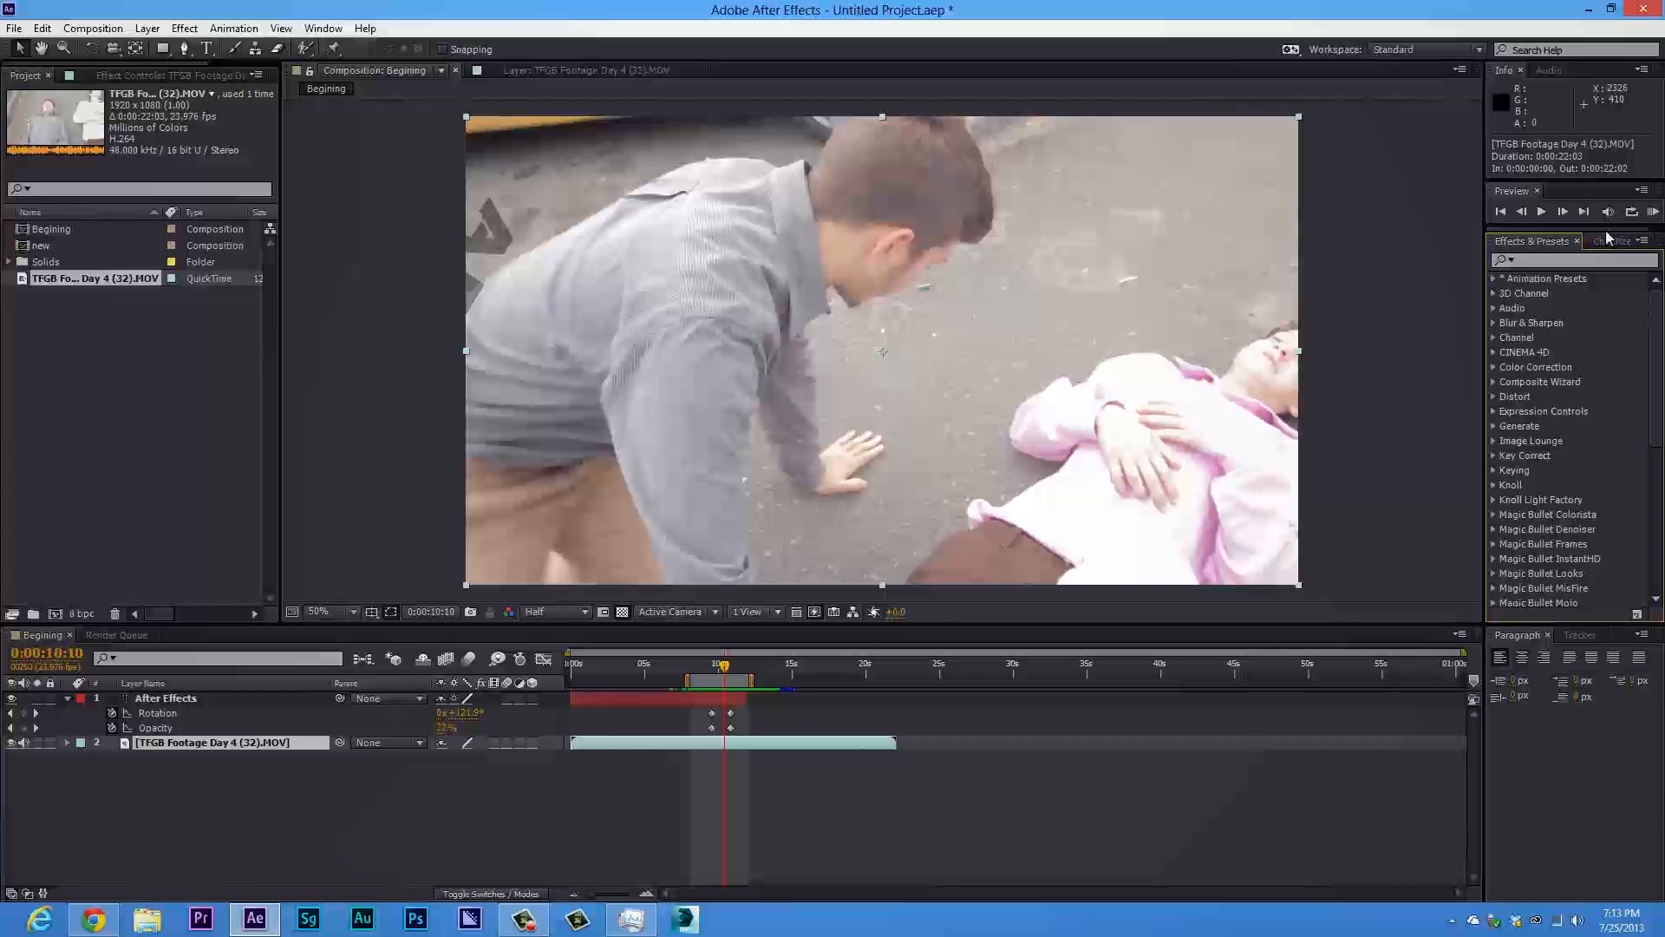
scroll(1653, 391, down, 6)
scroll(1646, 347, up, 6)
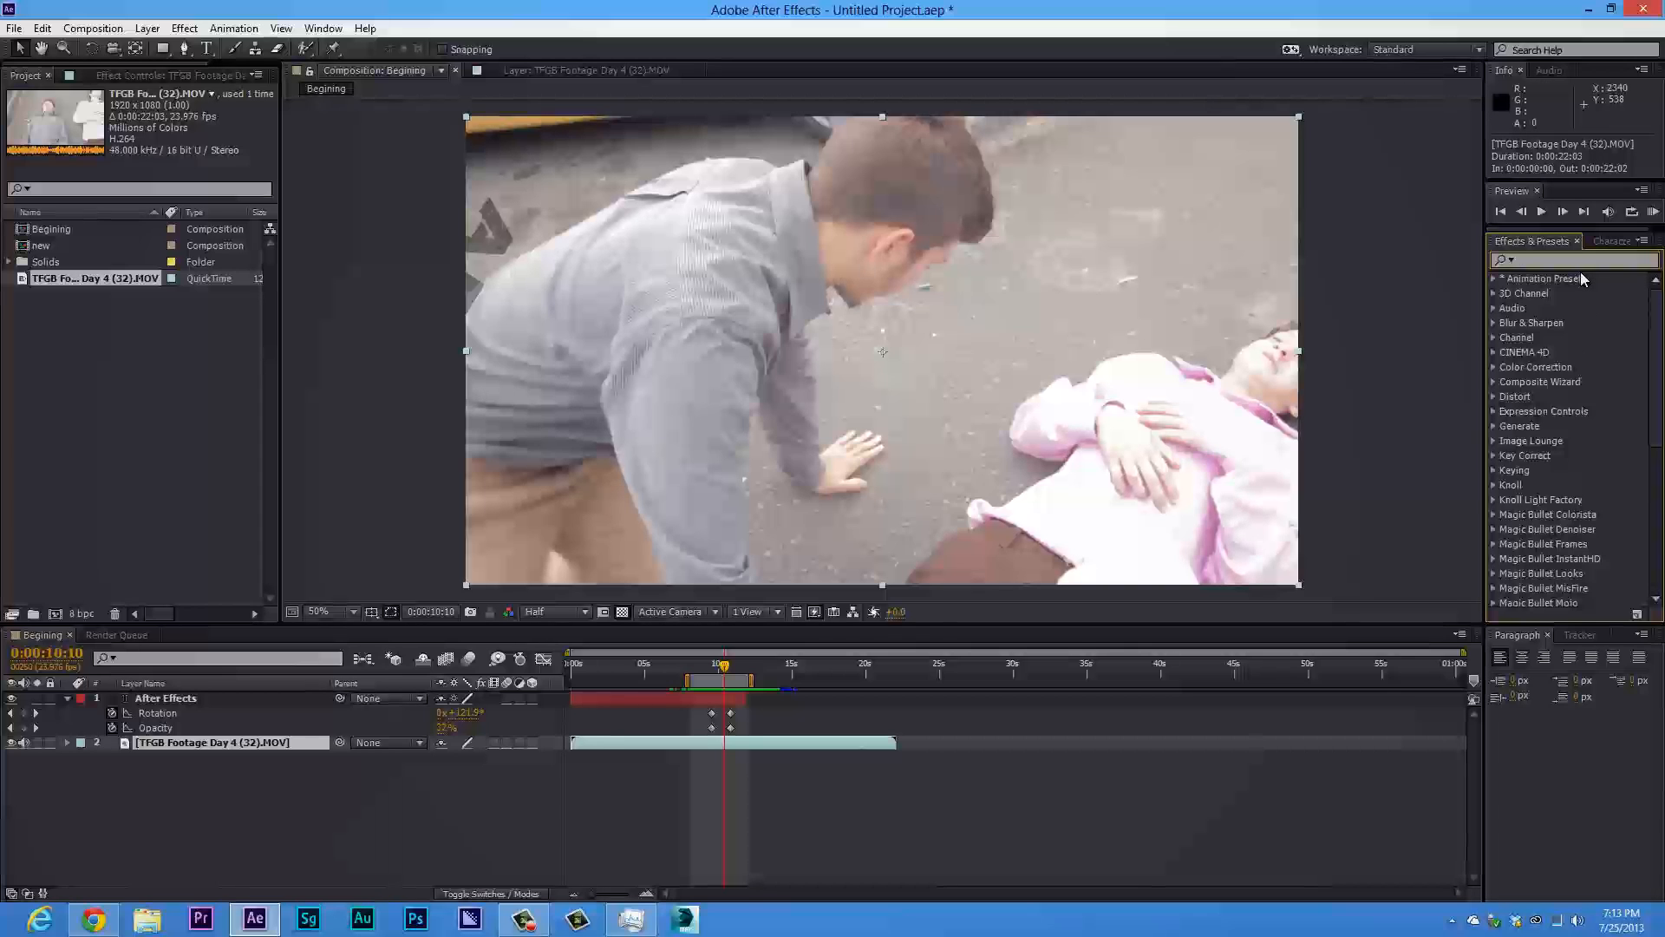
text(fast b)
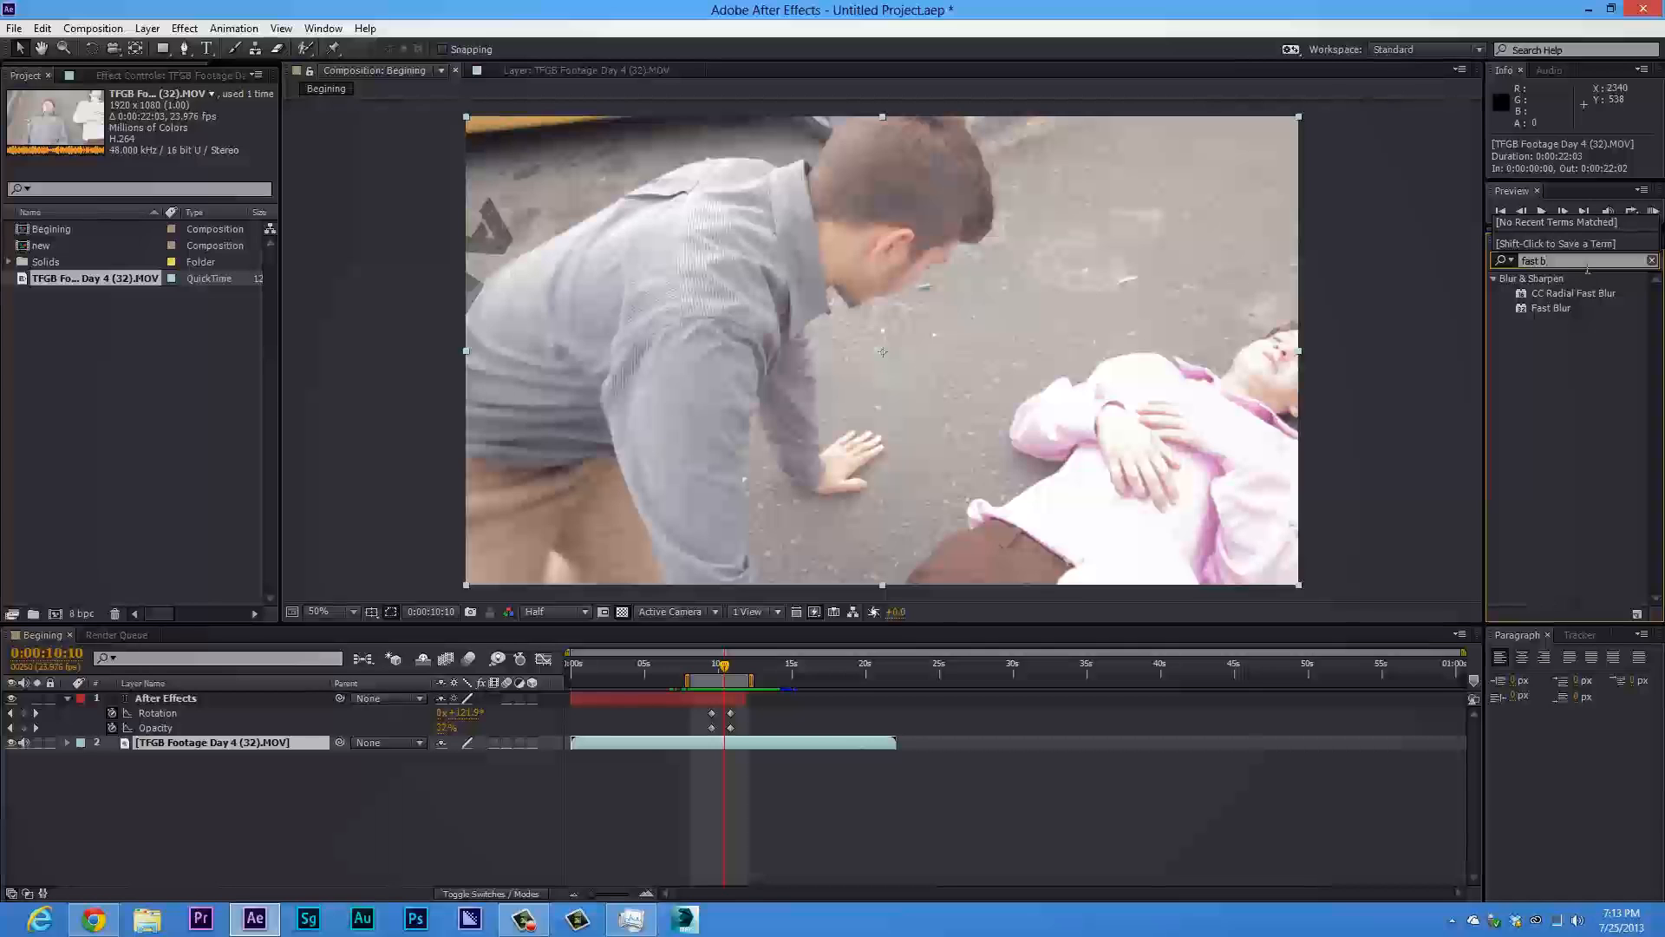
drag(1552, 309, 236, 744)
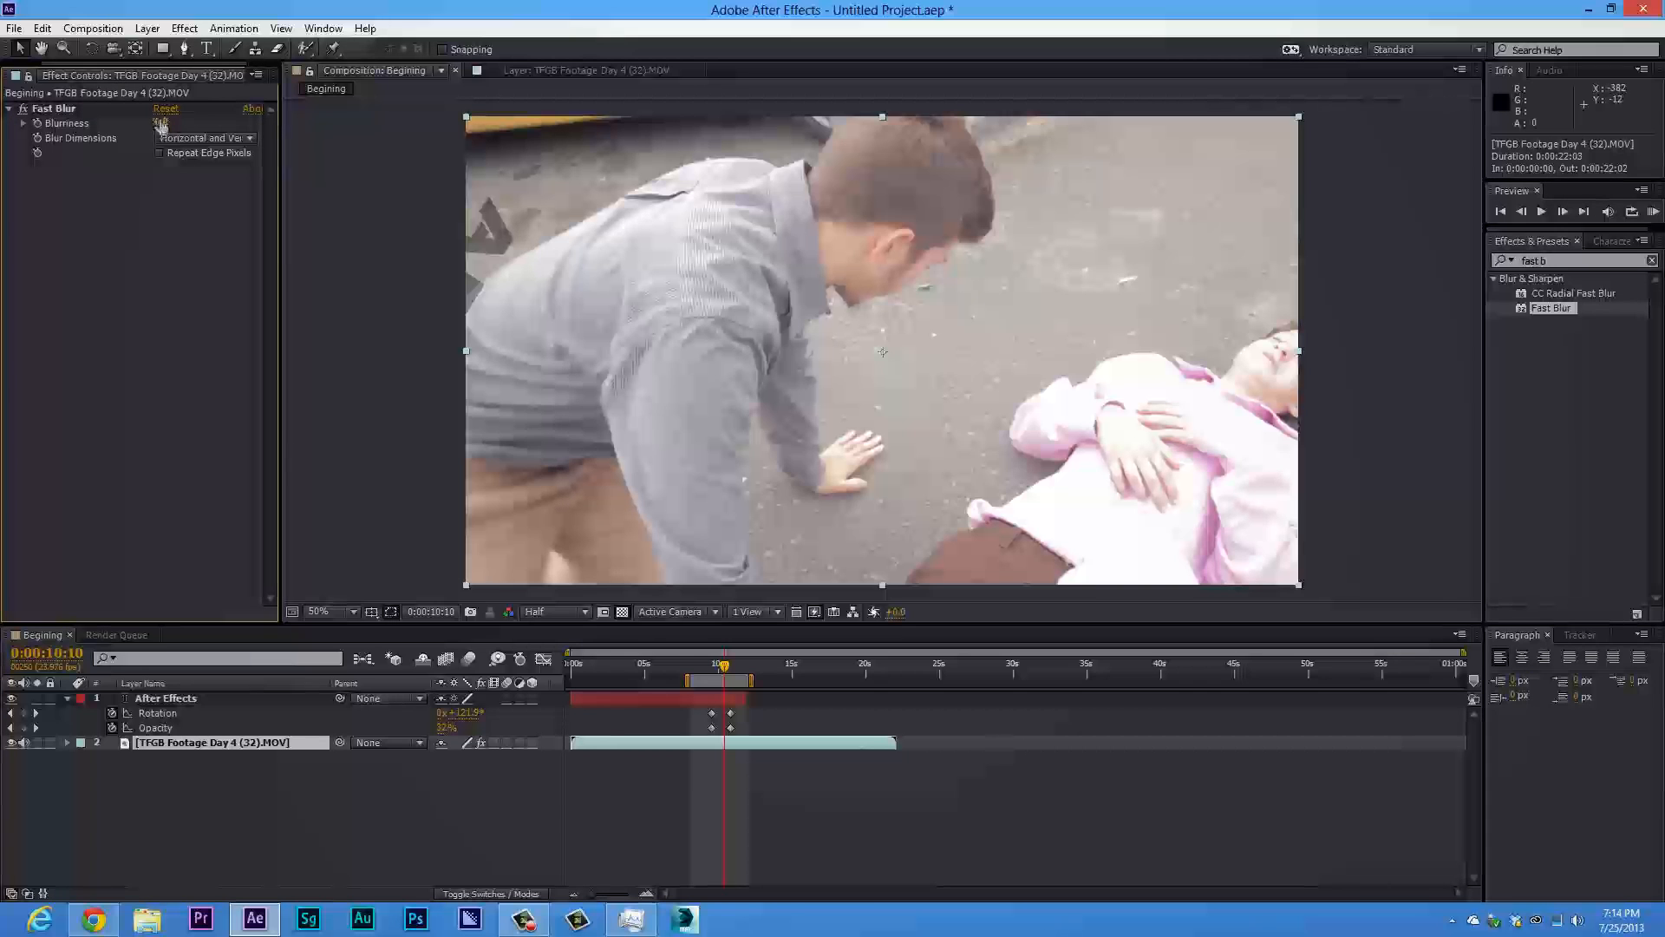
Turn on Repeat Edge Pixels for Fast Blur, raise Blurriness to a heavy blur at about 0:00:09:01, and preview the work area
click(161, 152)
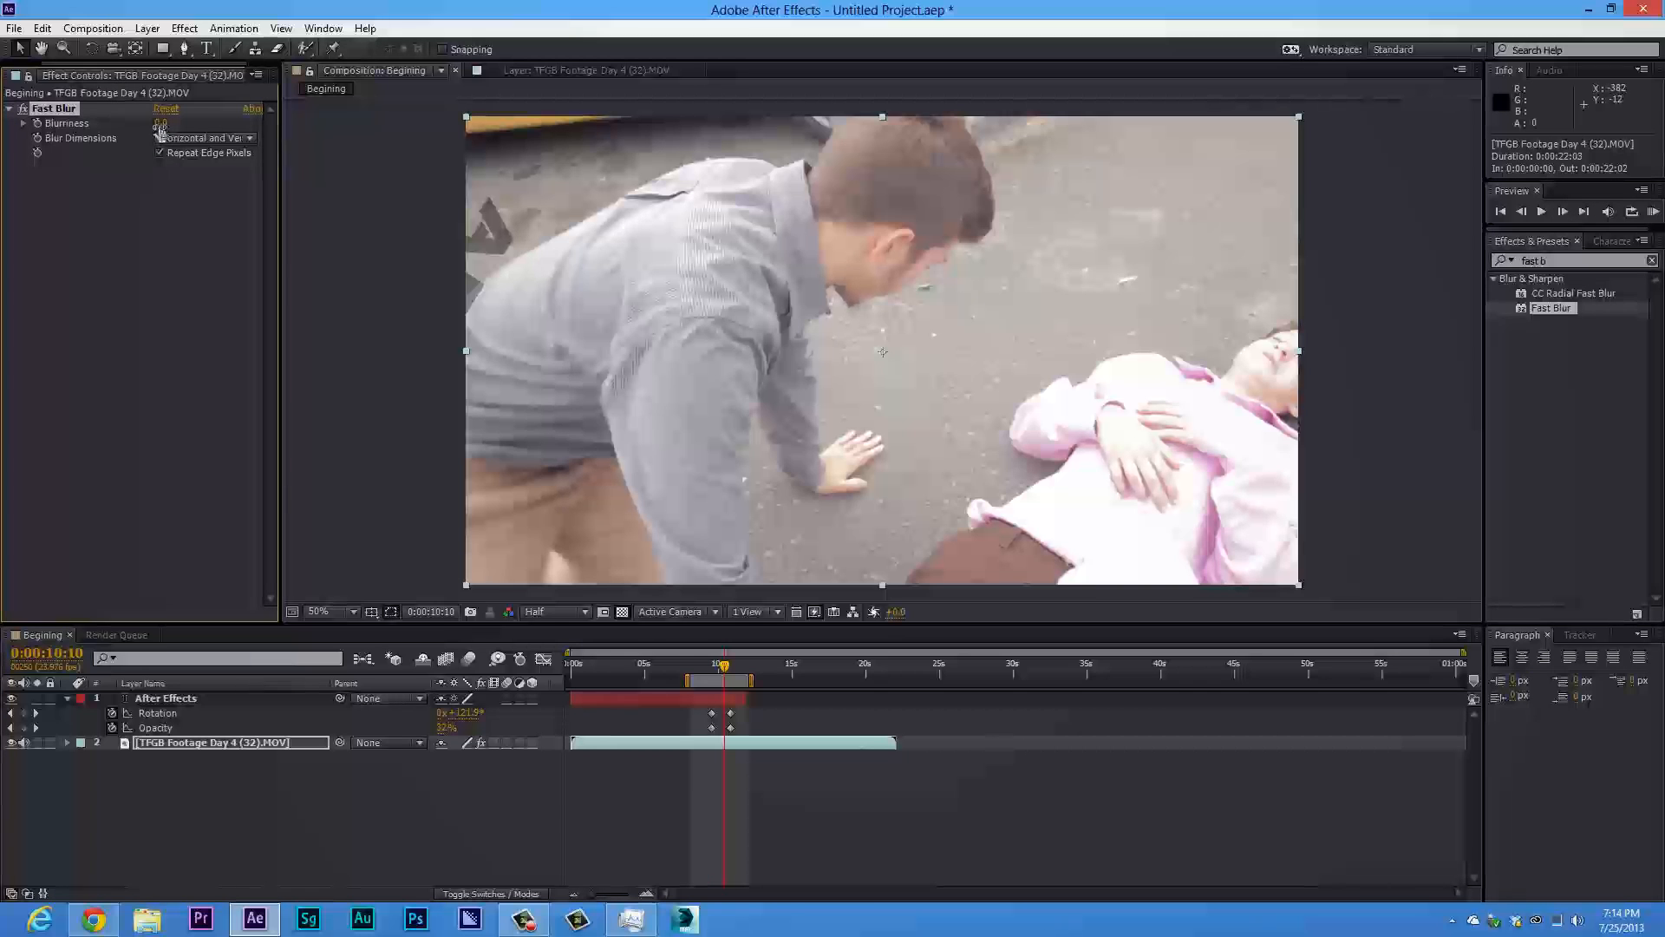
drag(165, 125, 44, 138)
drag(727, 672, 705, 672)
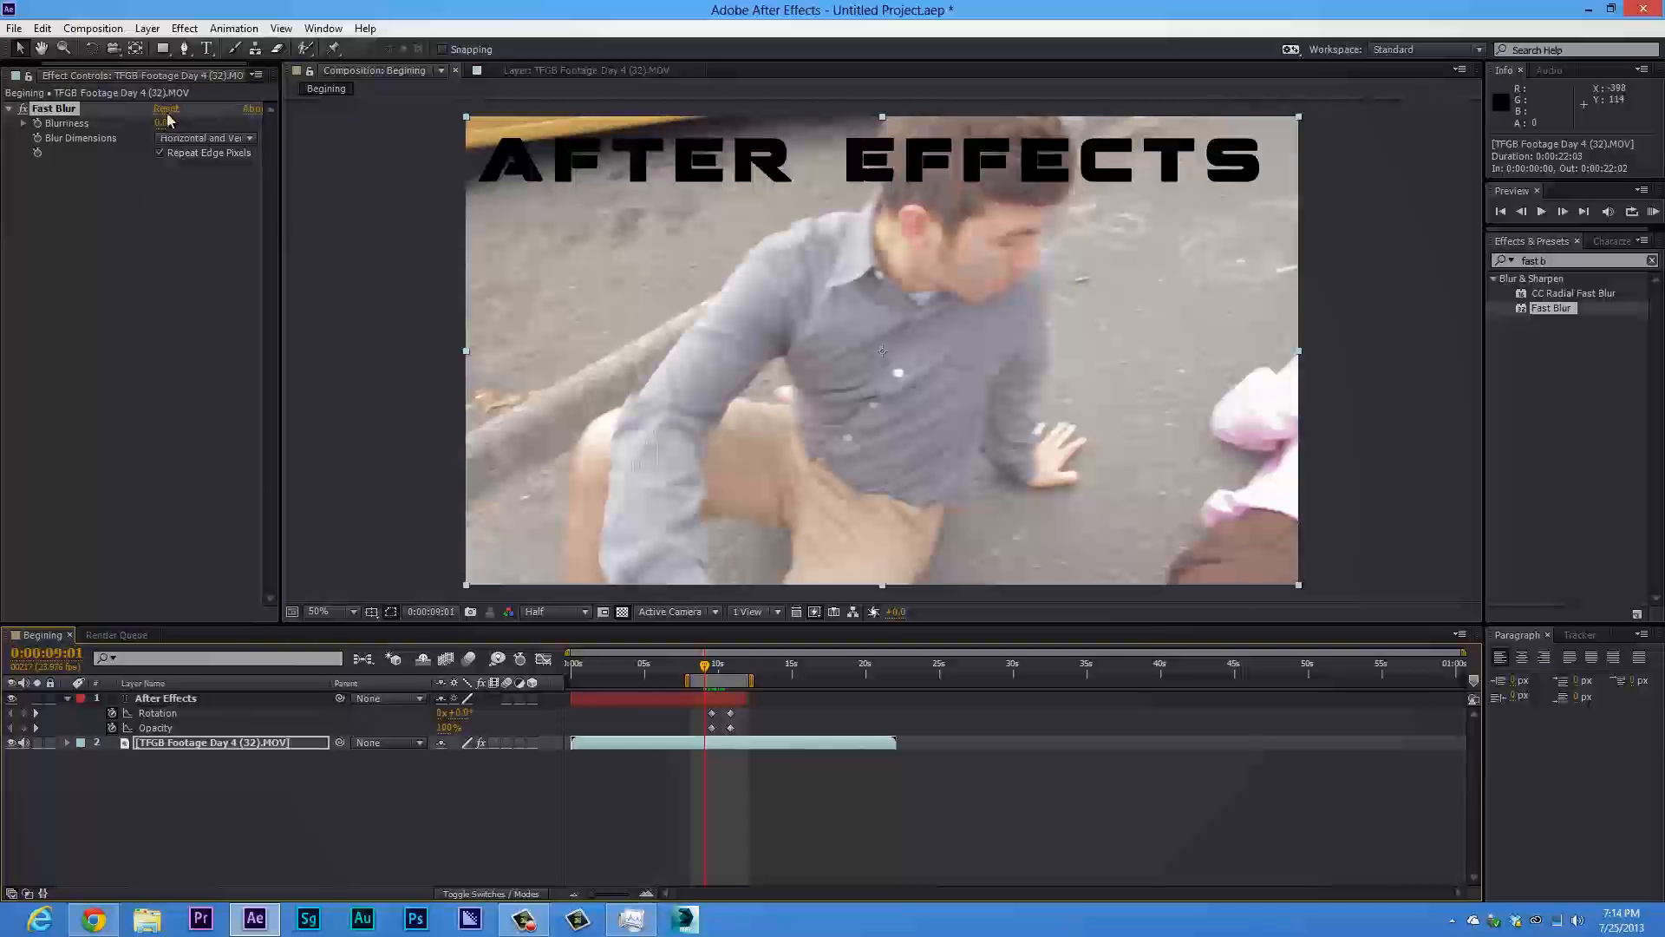
drag(158, 124, 578, 593)
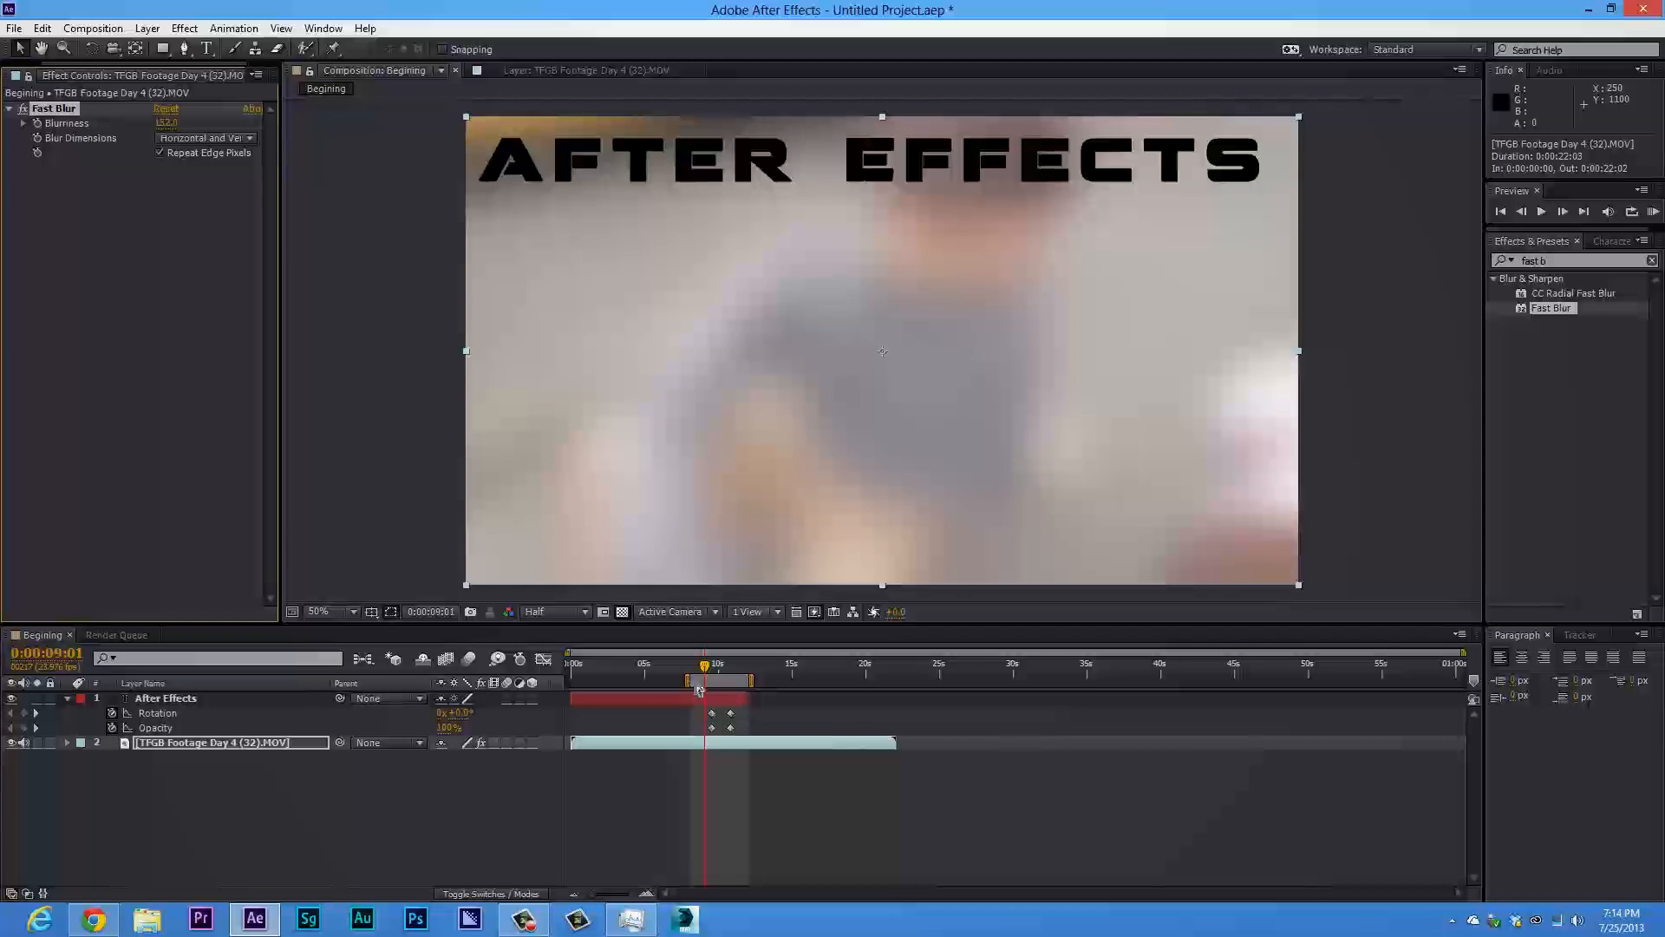
key(KP_0)
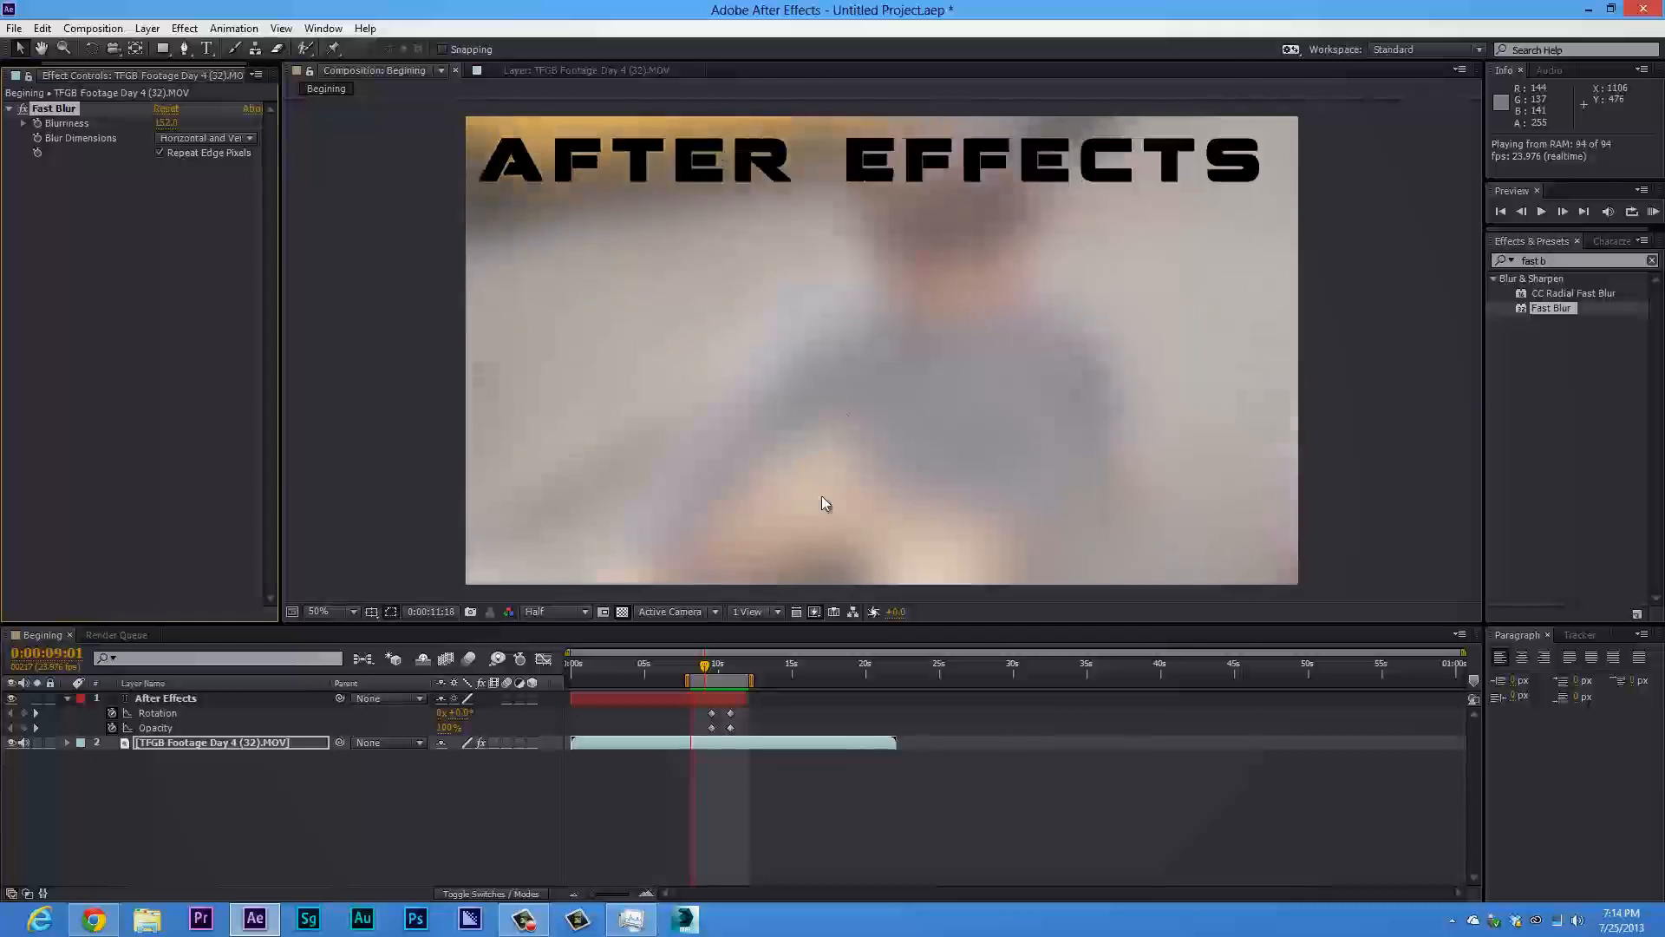
key(space)
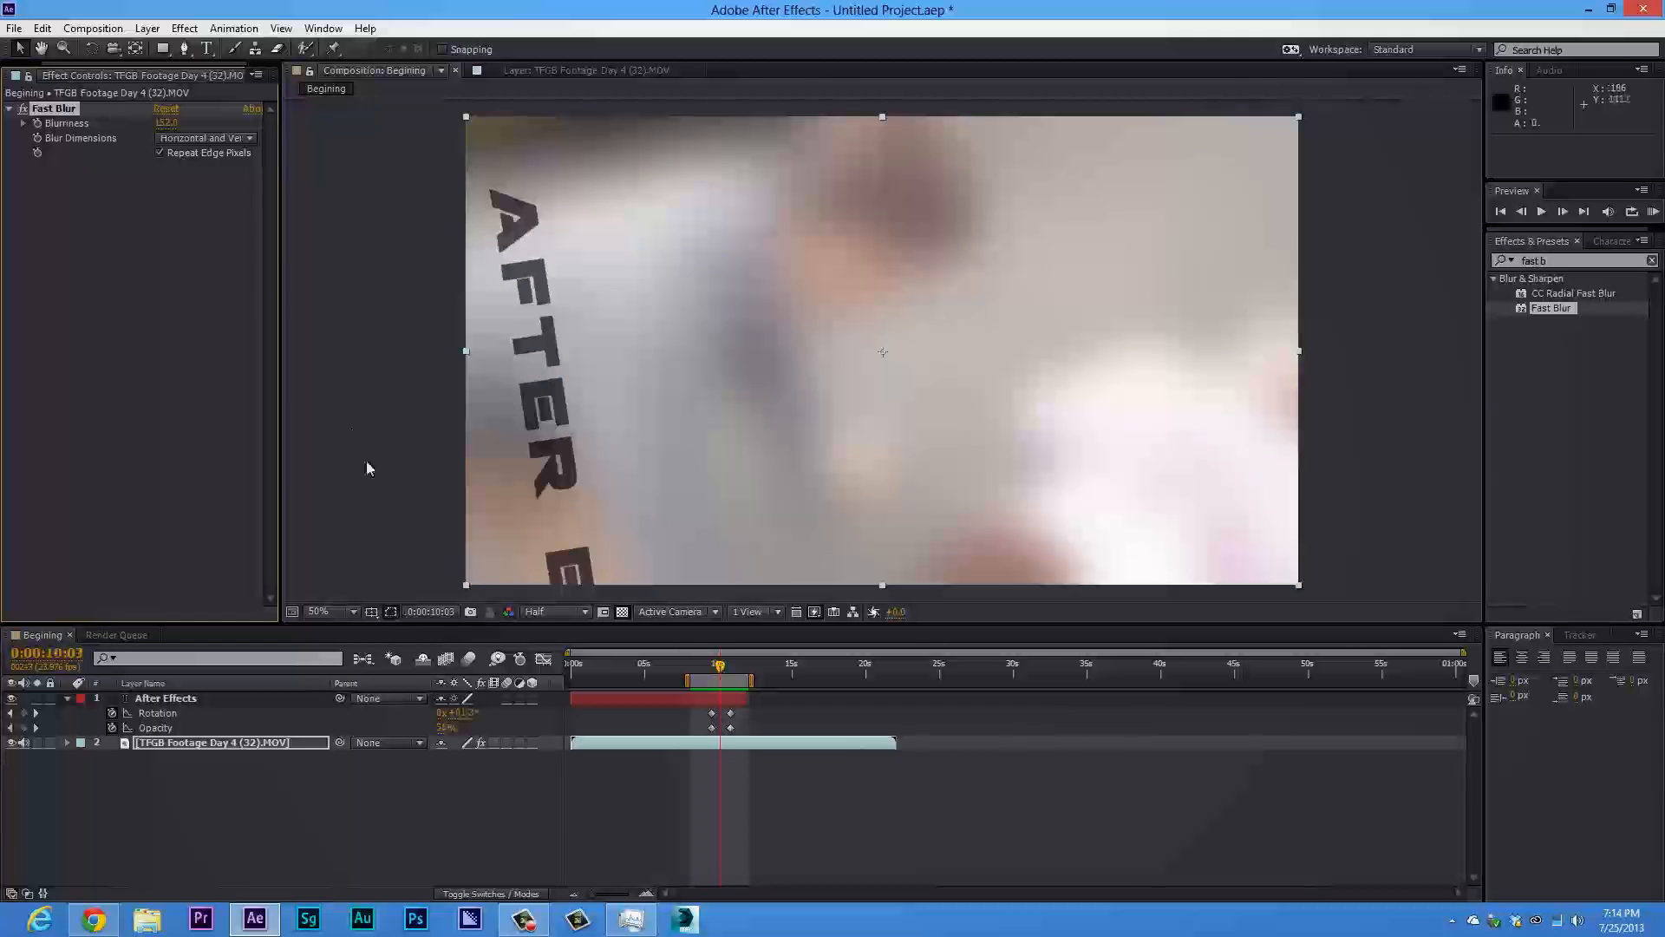
Add a Fast Blur Blurriness keyframe of 0 on the footage layer at 0:00:09:12
drag(722, 664, 711, 679)
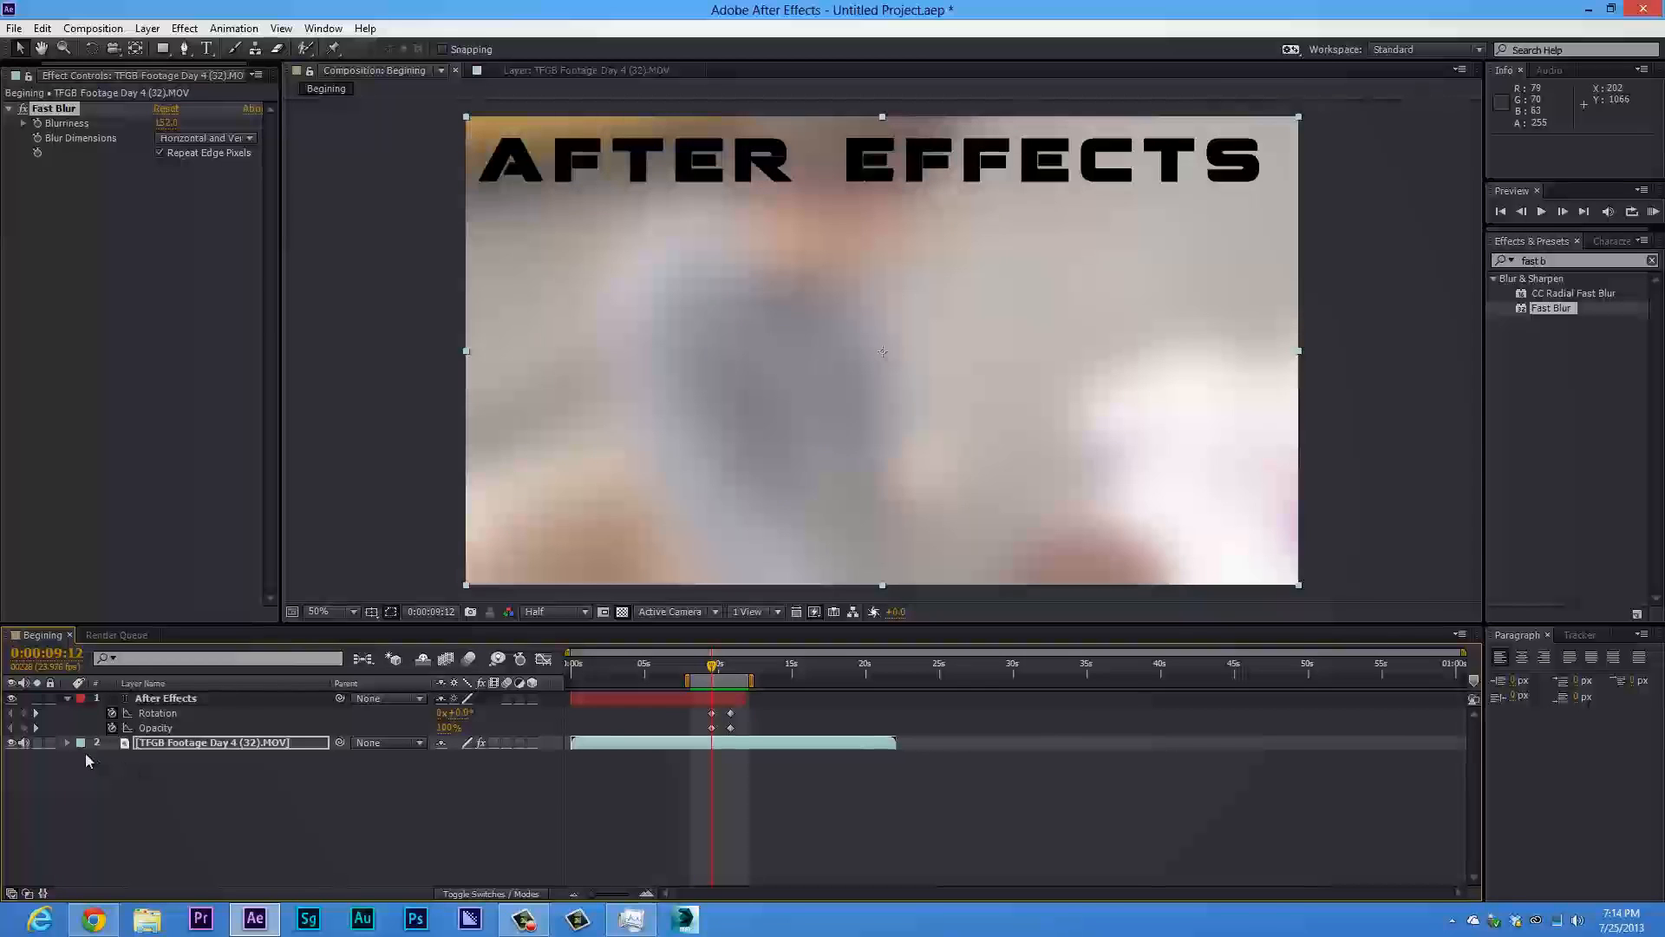
click(144, 744)
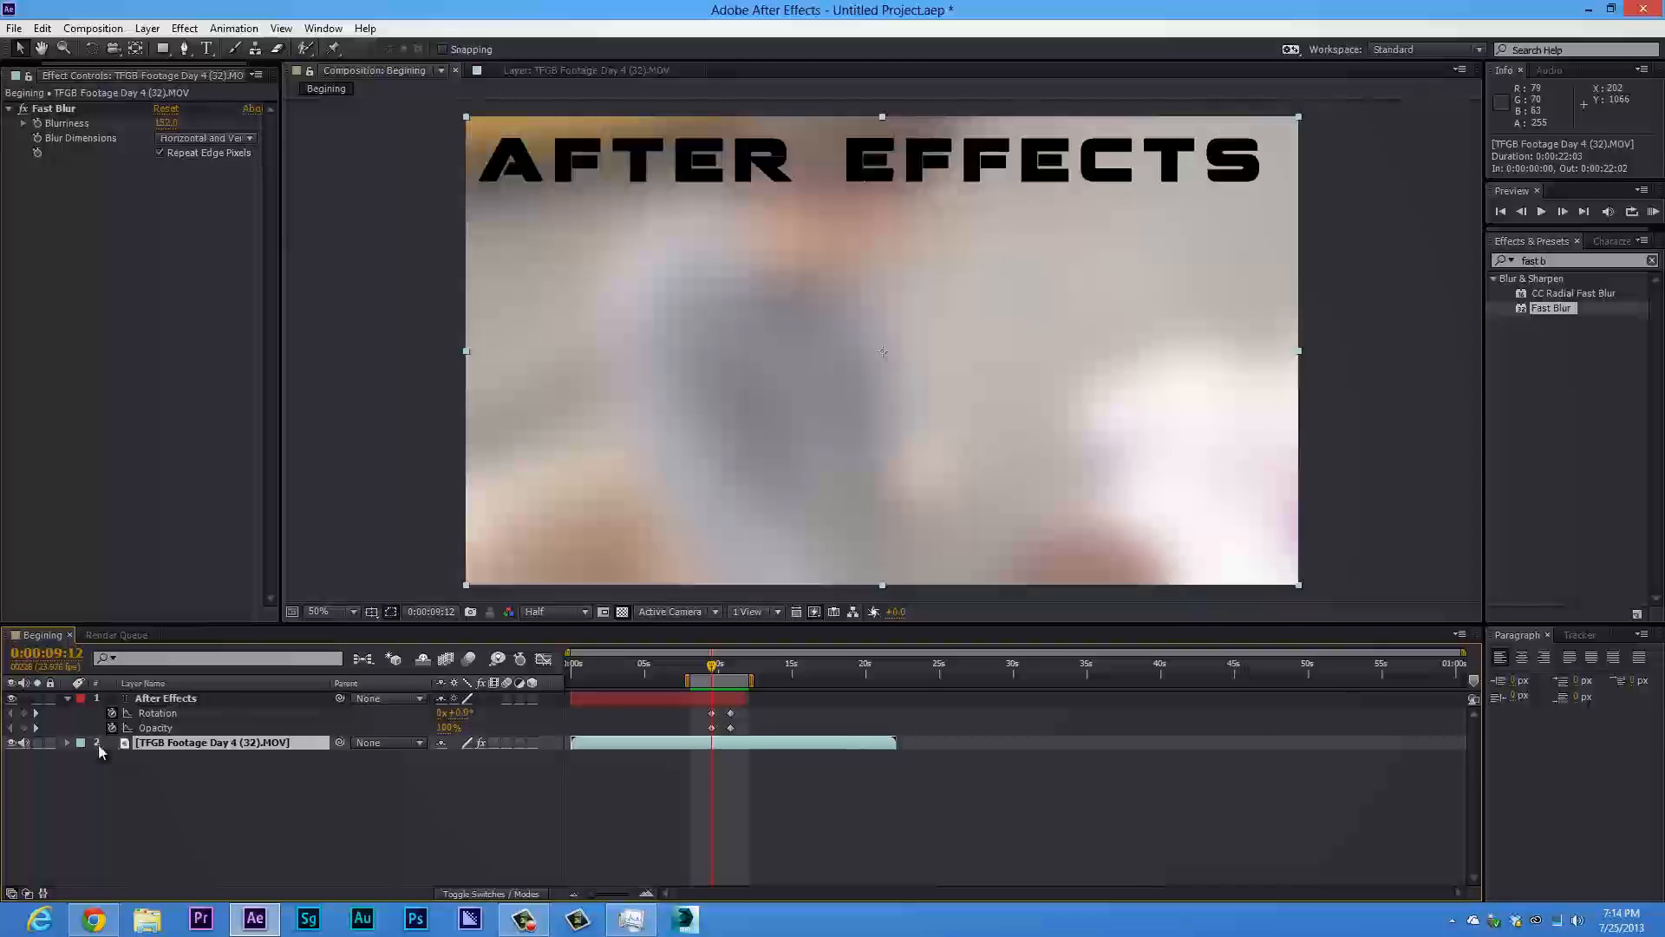
click(49, 125)
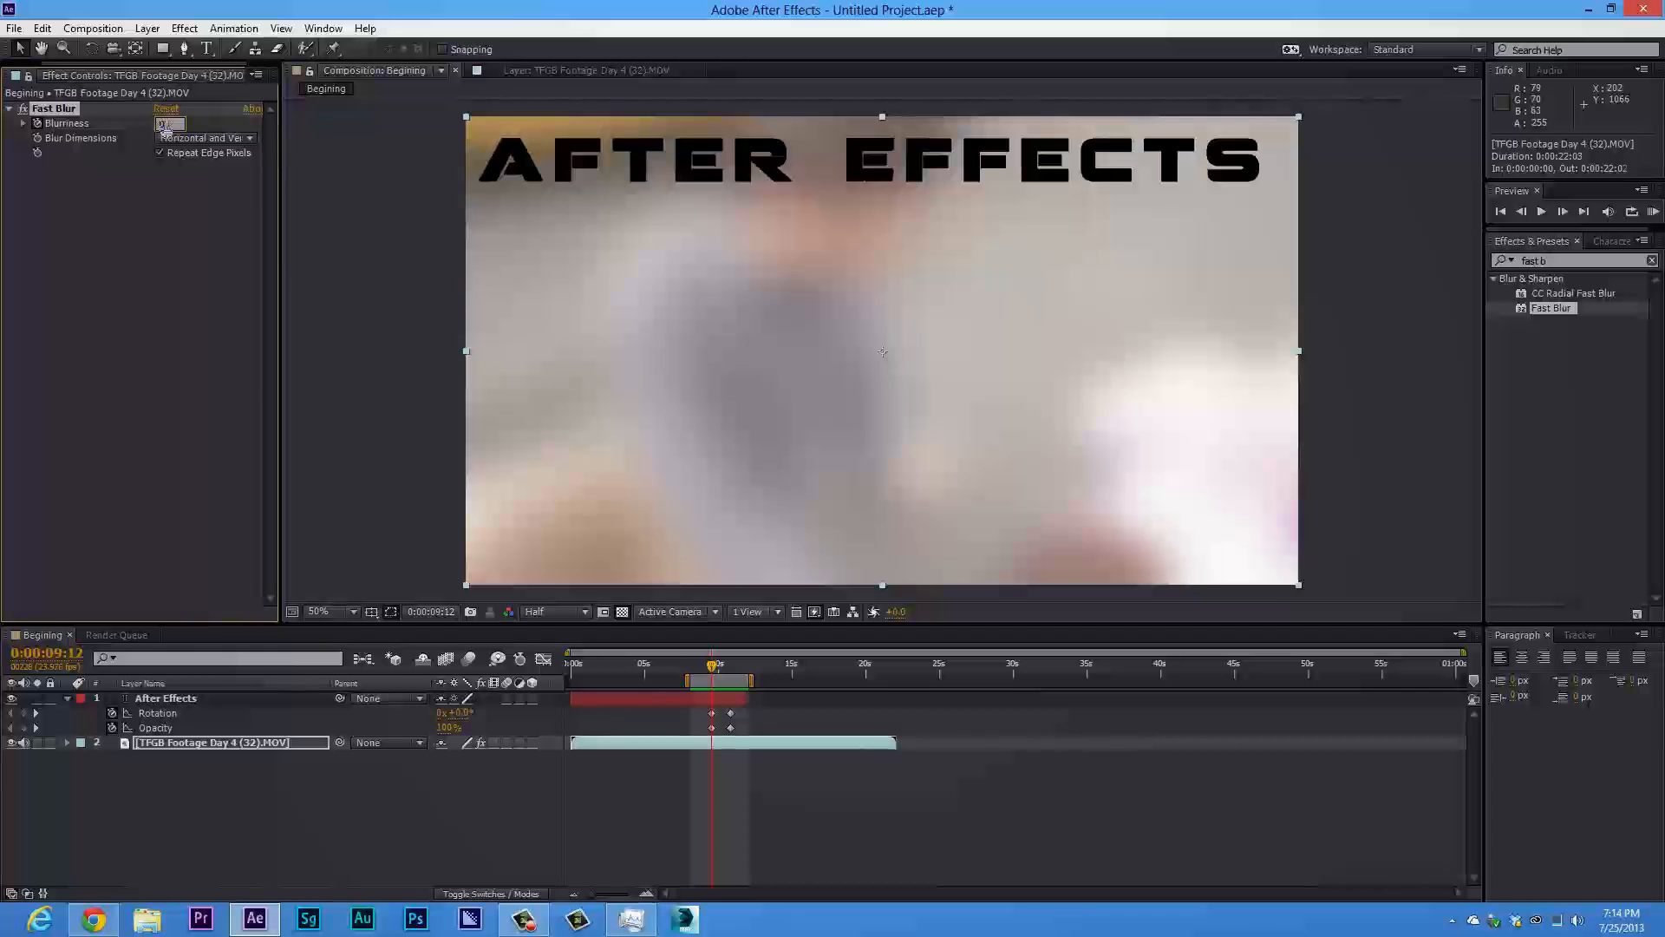
key(Return)
Add a second Blurriness keyframe with a very heavy blur at 0:00:10:20 and run a RAM preview of the footage blurring
drag(712, 672, 733, 677)
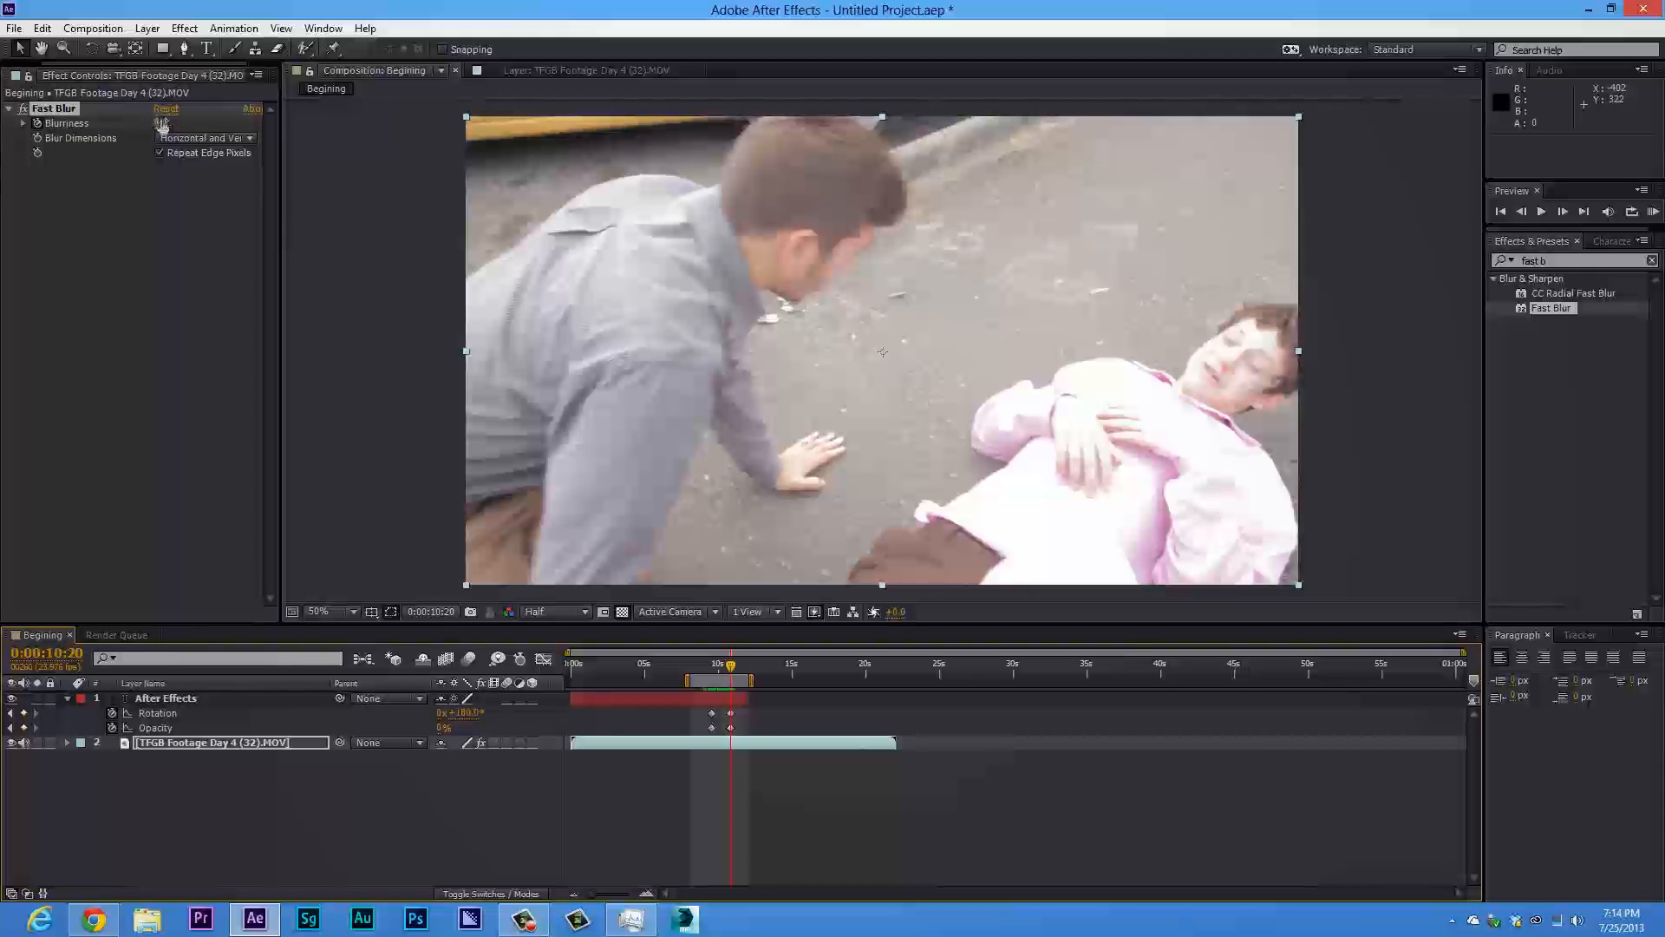
drag(163, 123, 580, 523)
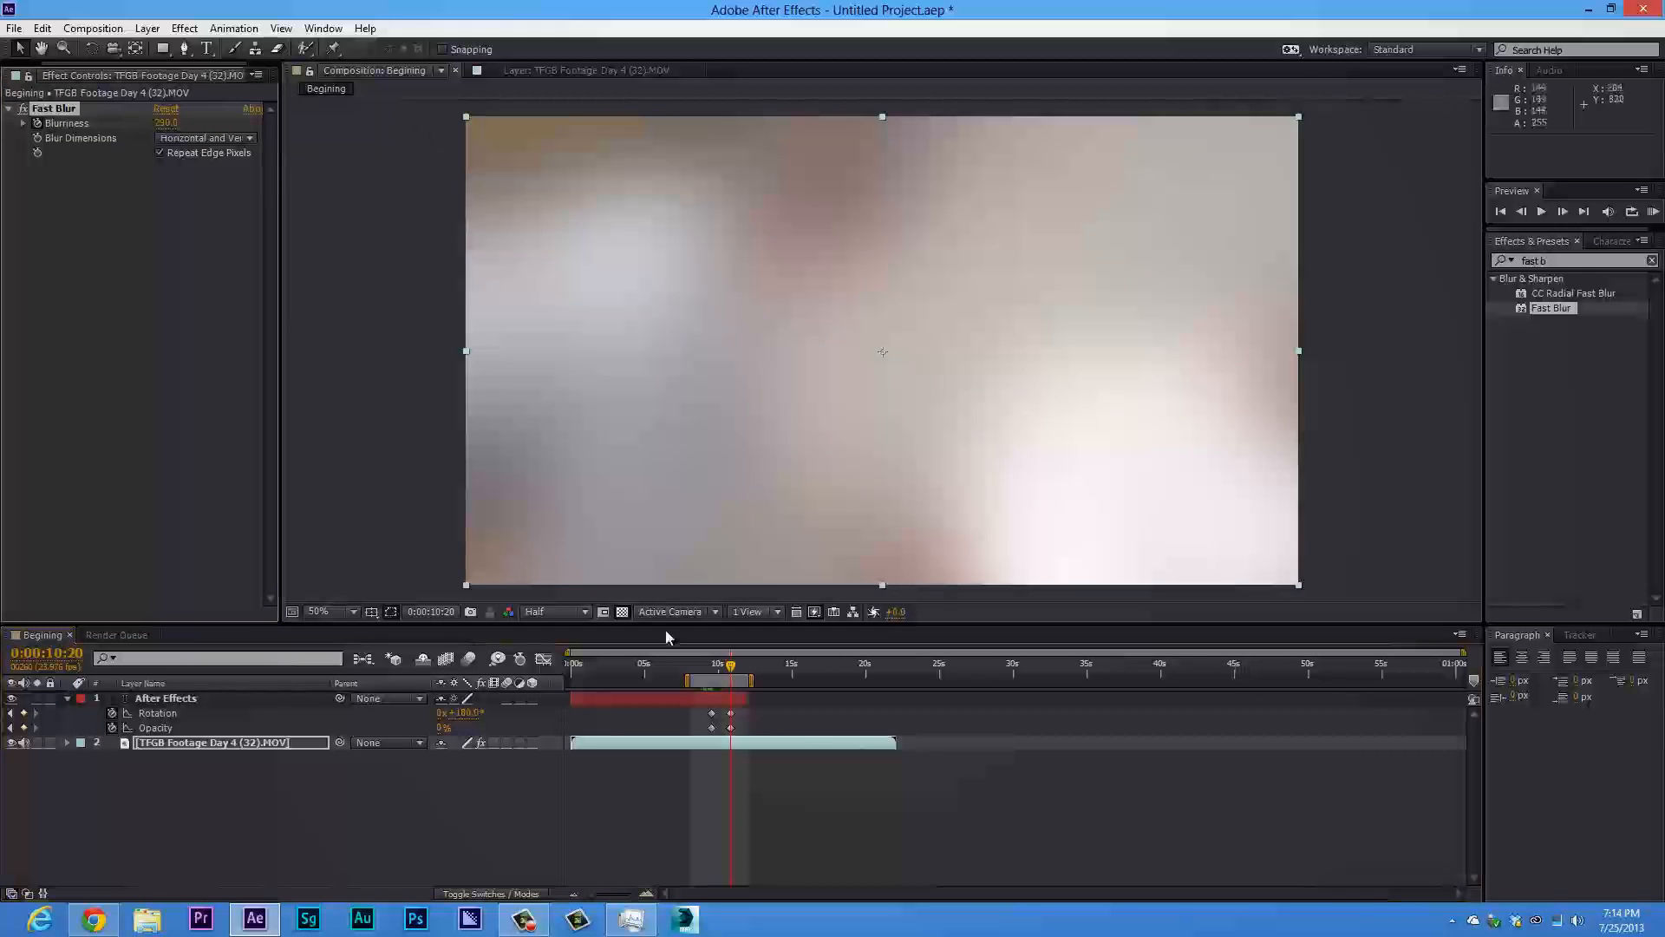
click(1653, 211)
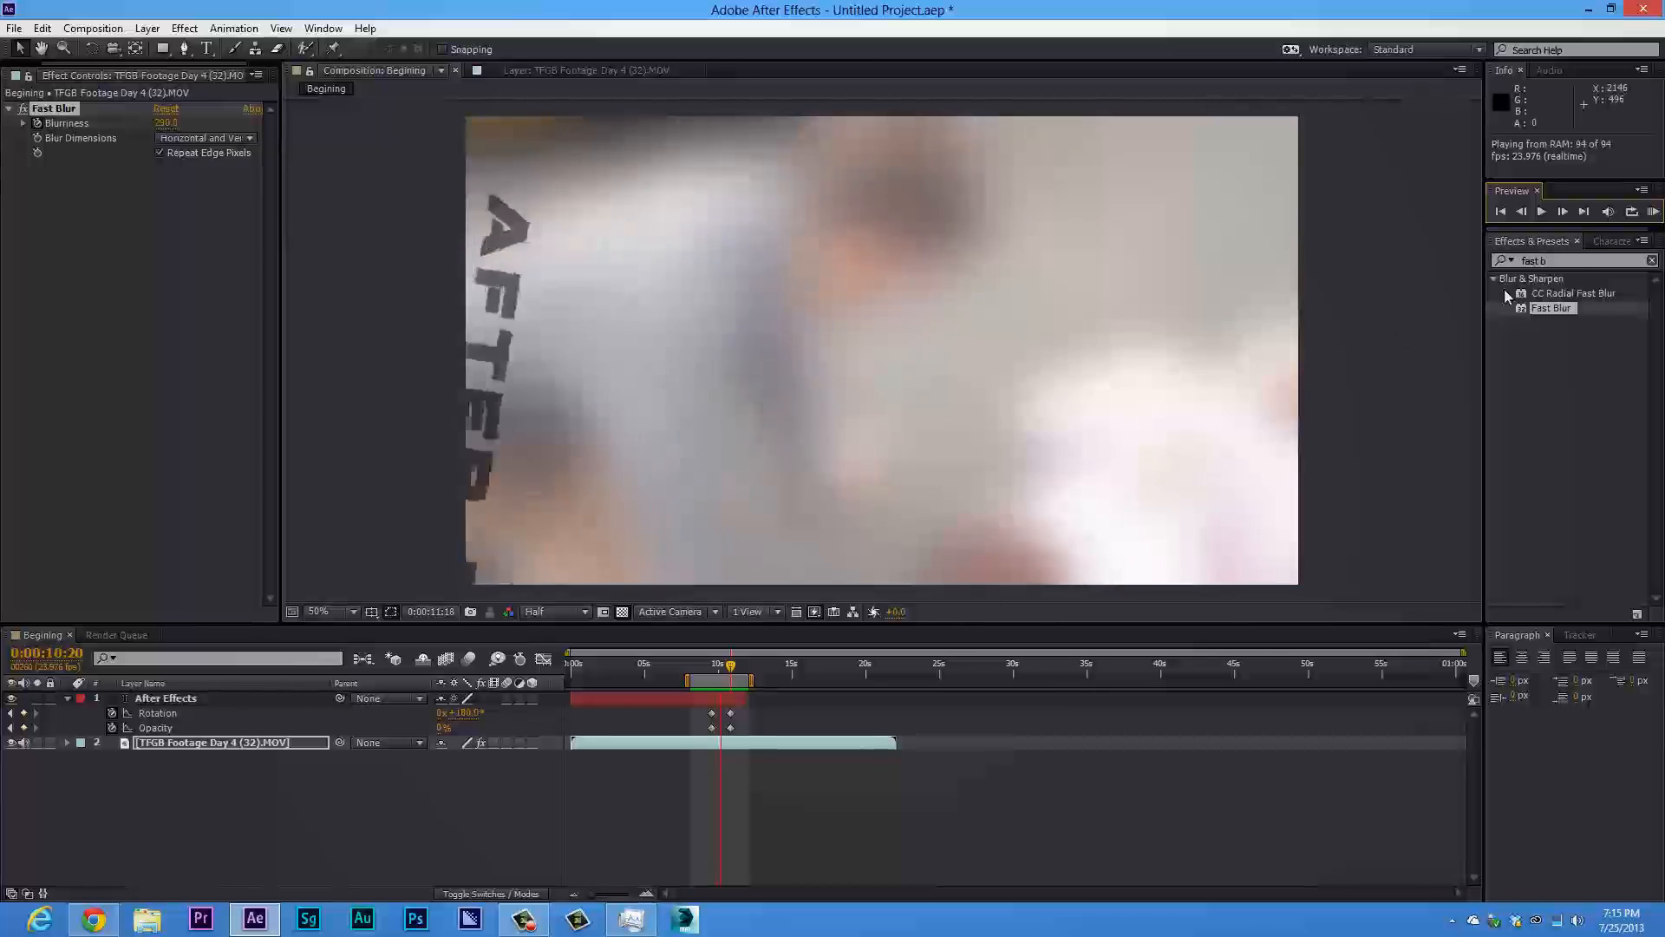
Clear the effects search and look through the full list of effect categories
click(1522, 261)
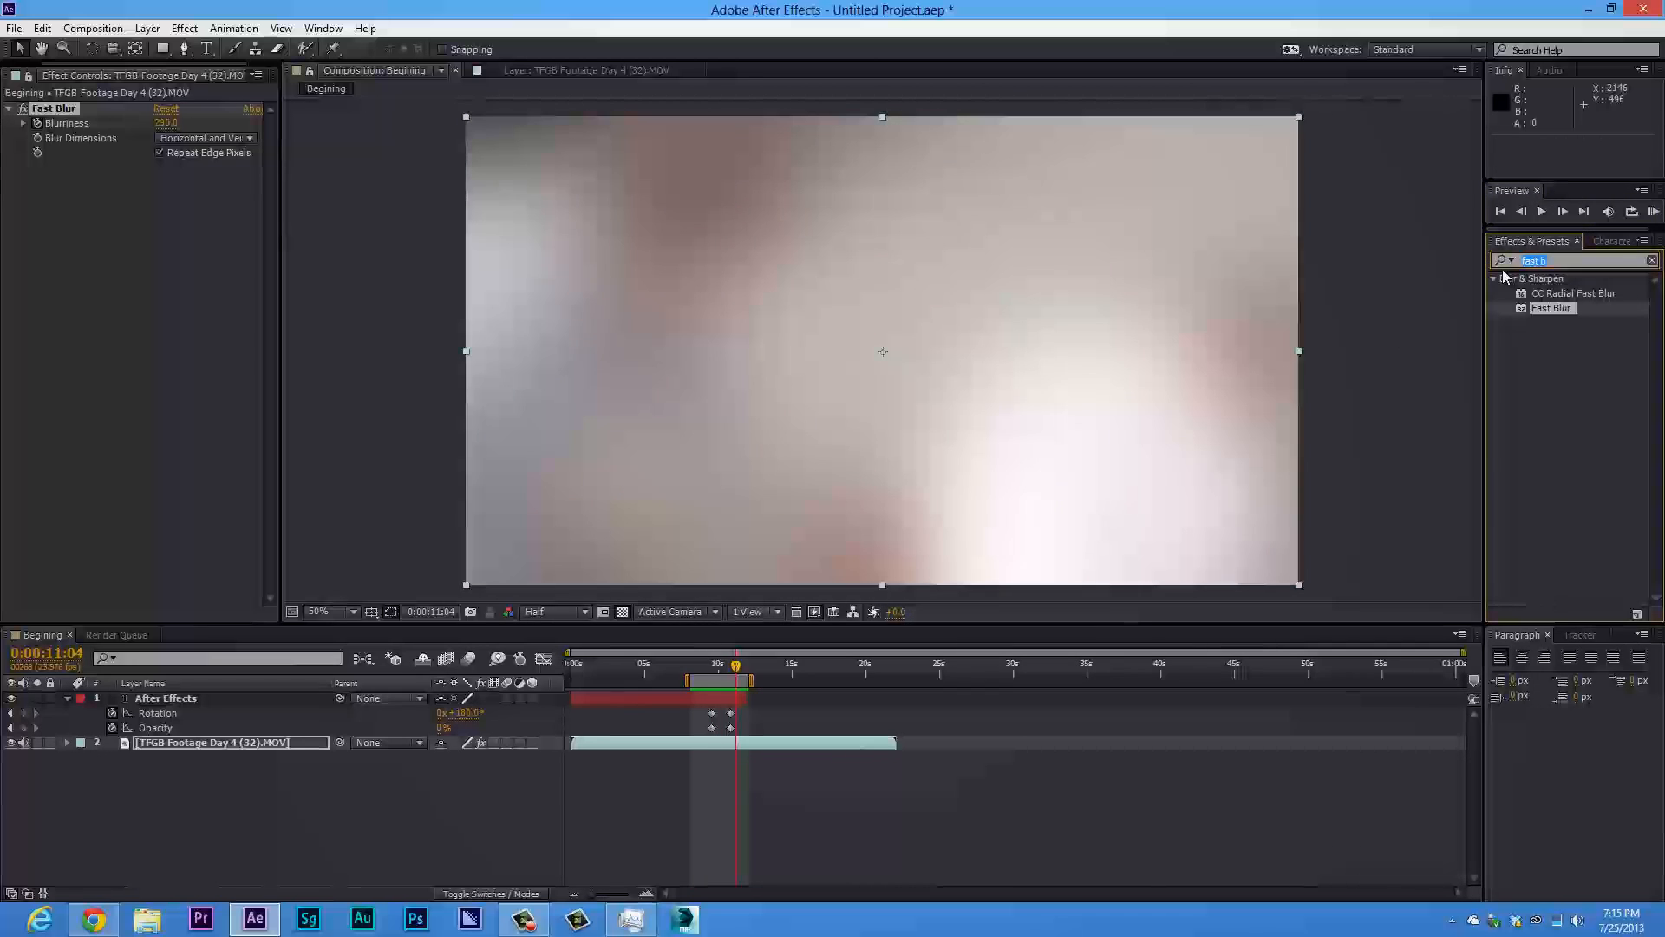
key(BackSpace)
click(1580, 436)
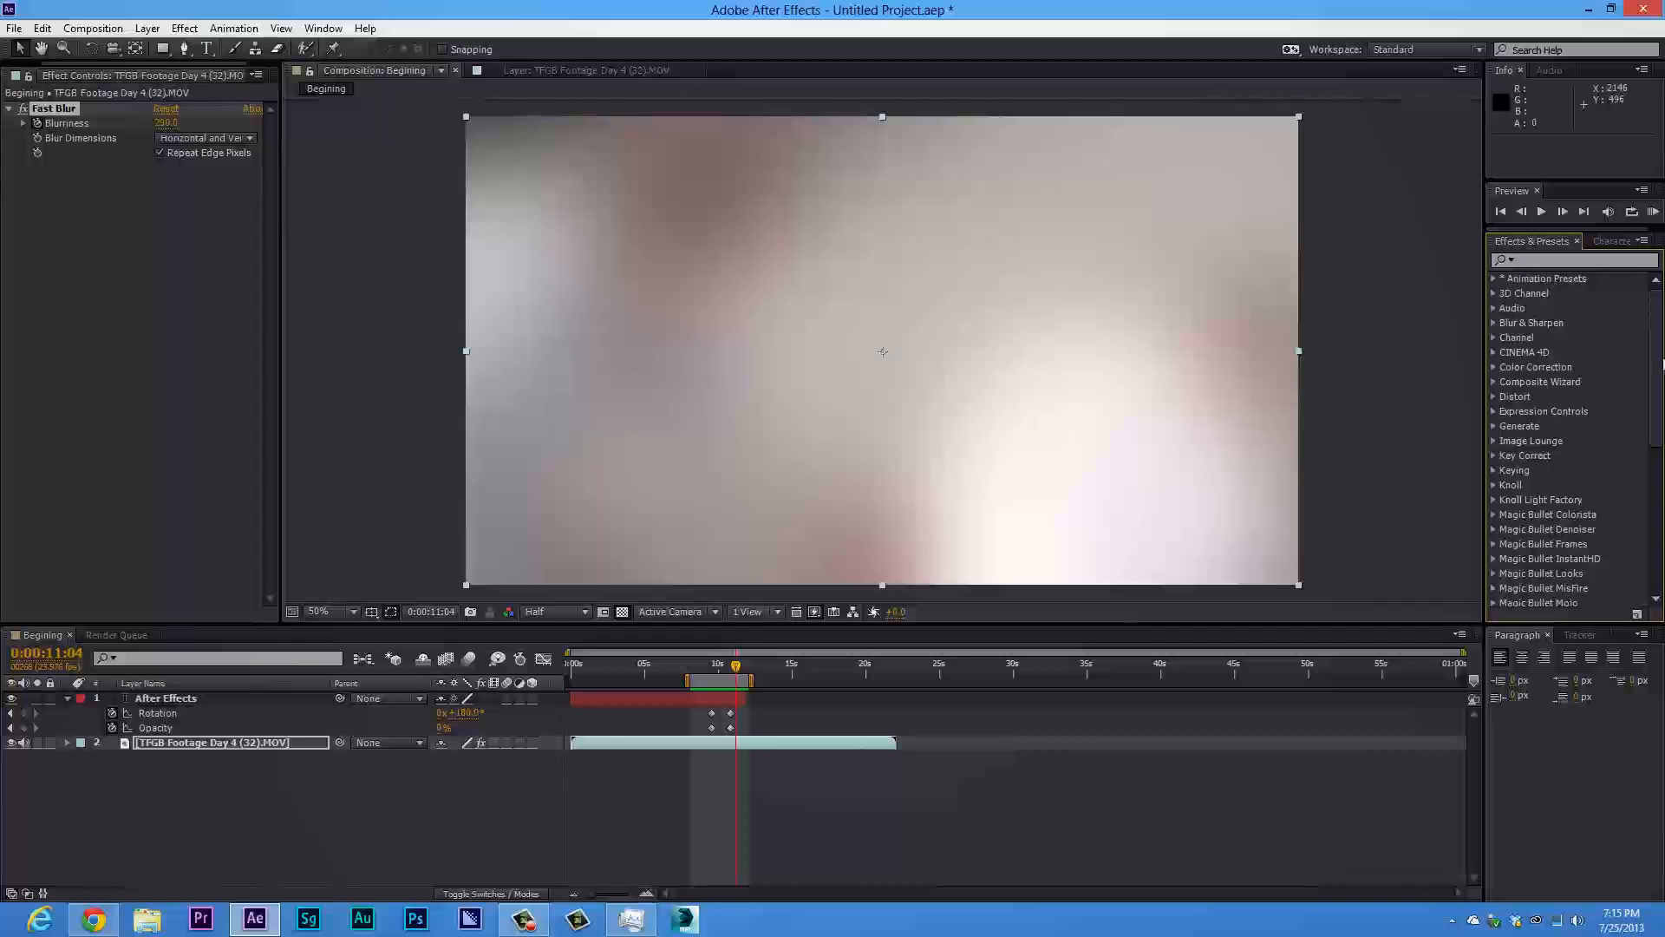
drag(1656, 365, 1657, 508)
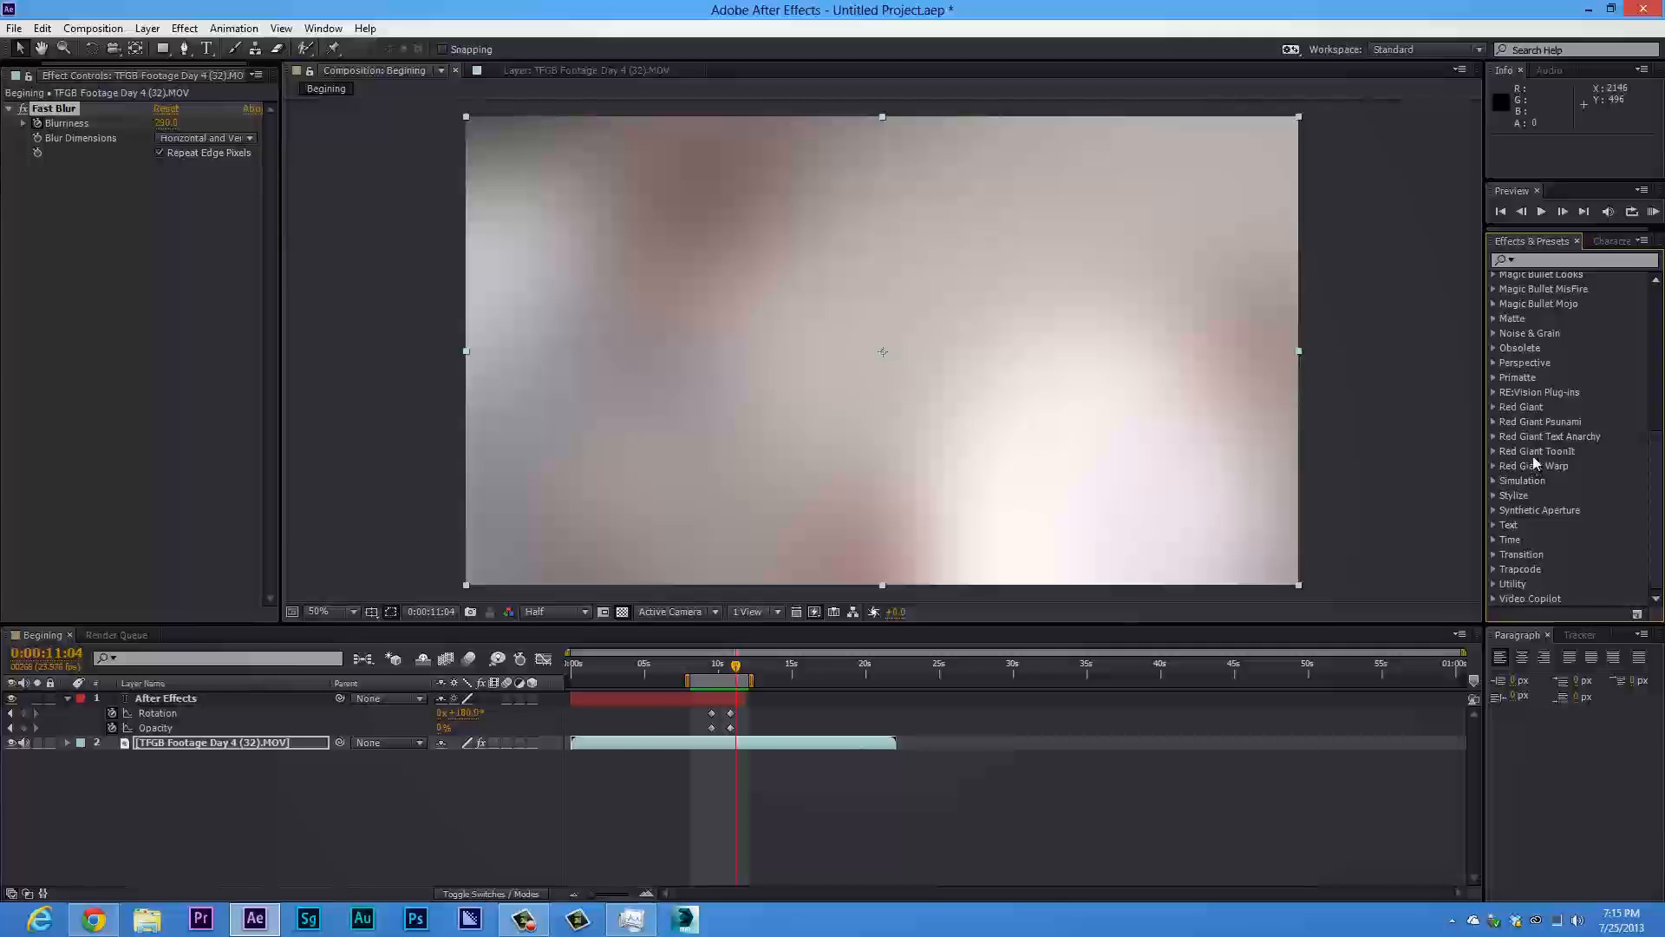
scroll(1534, 462, up, 7)
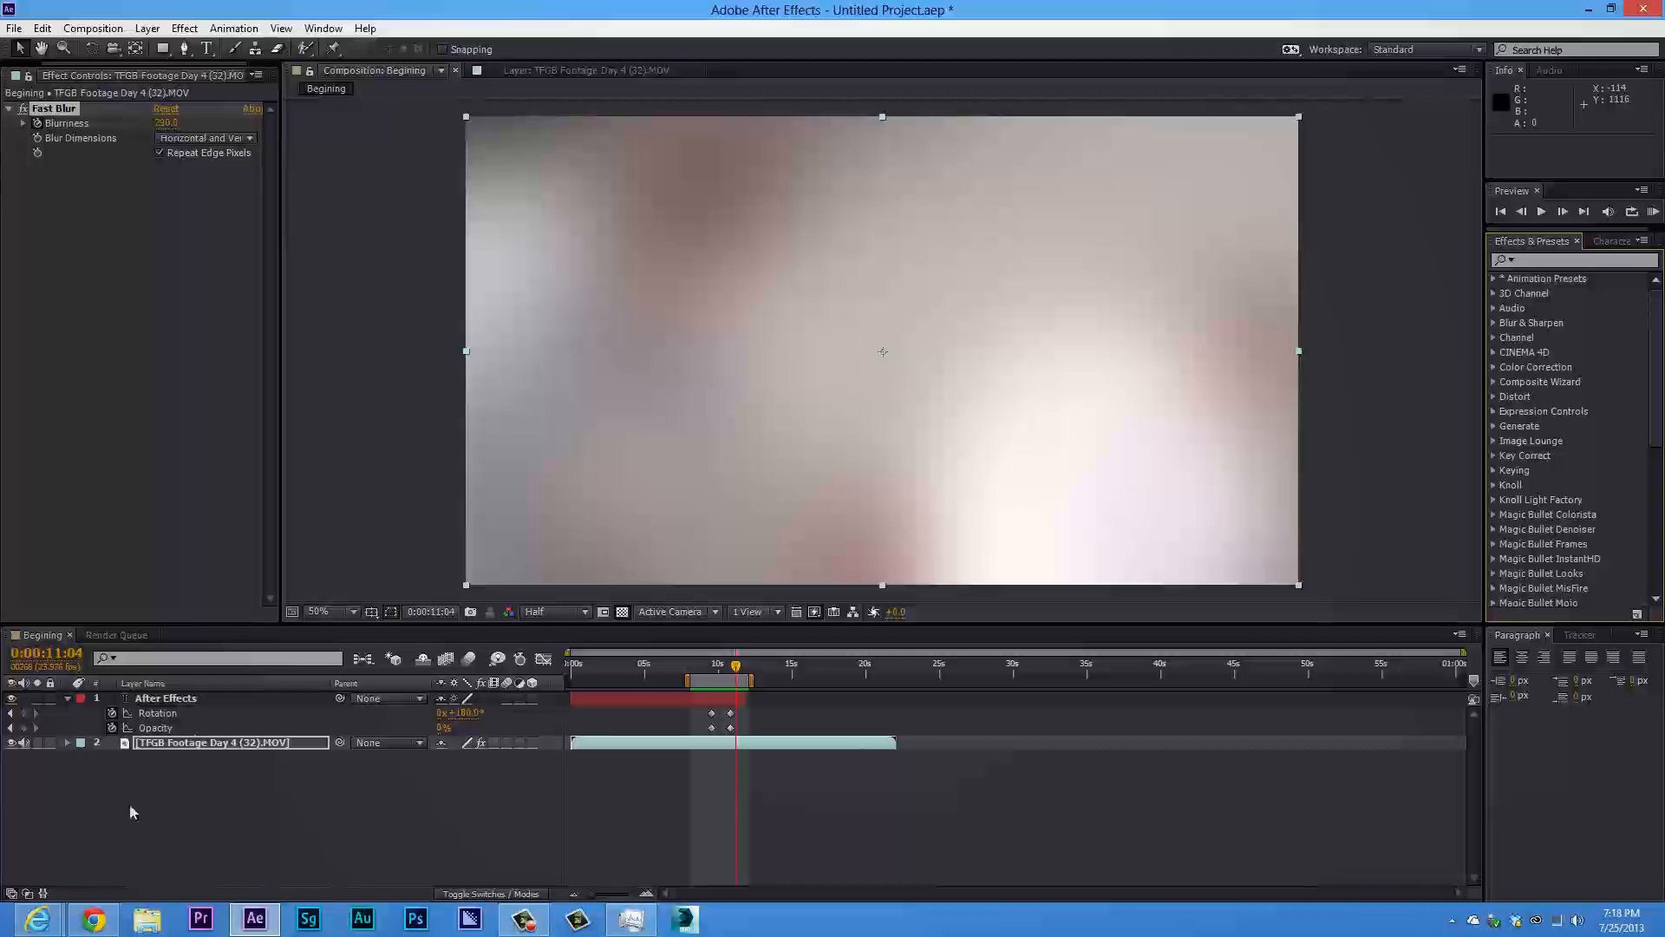
Switch to Internet Explorer and show the student filmmaker's YouTube channel page
mouse_move(37, 918)
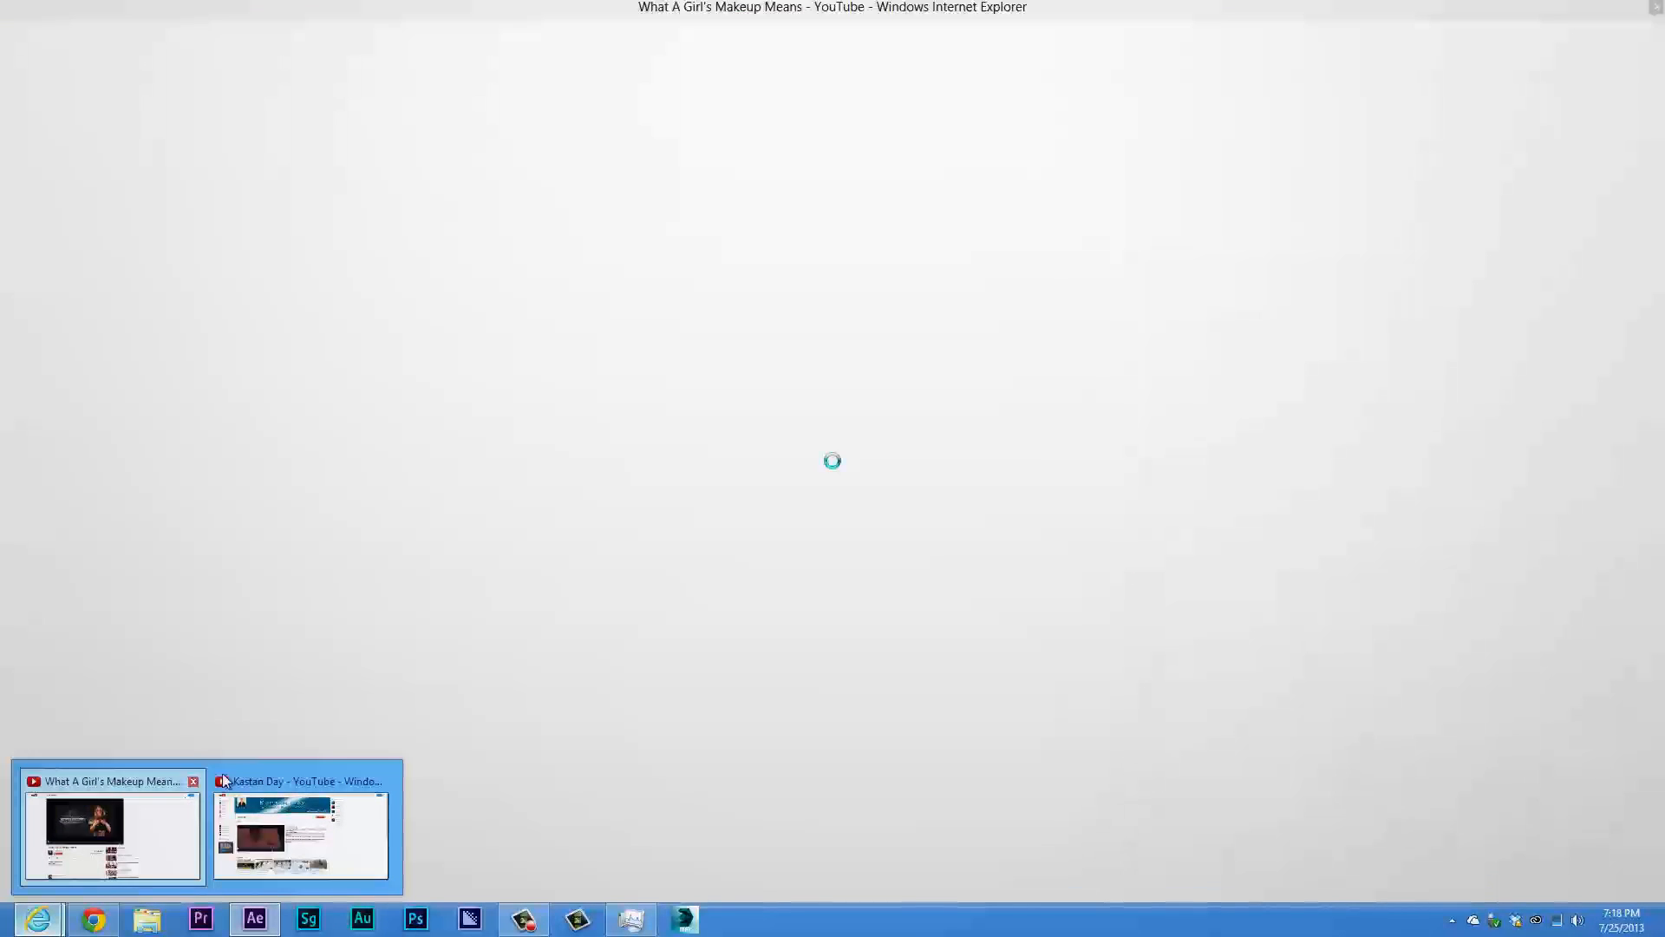
click(187, 806)
click(296, 374)
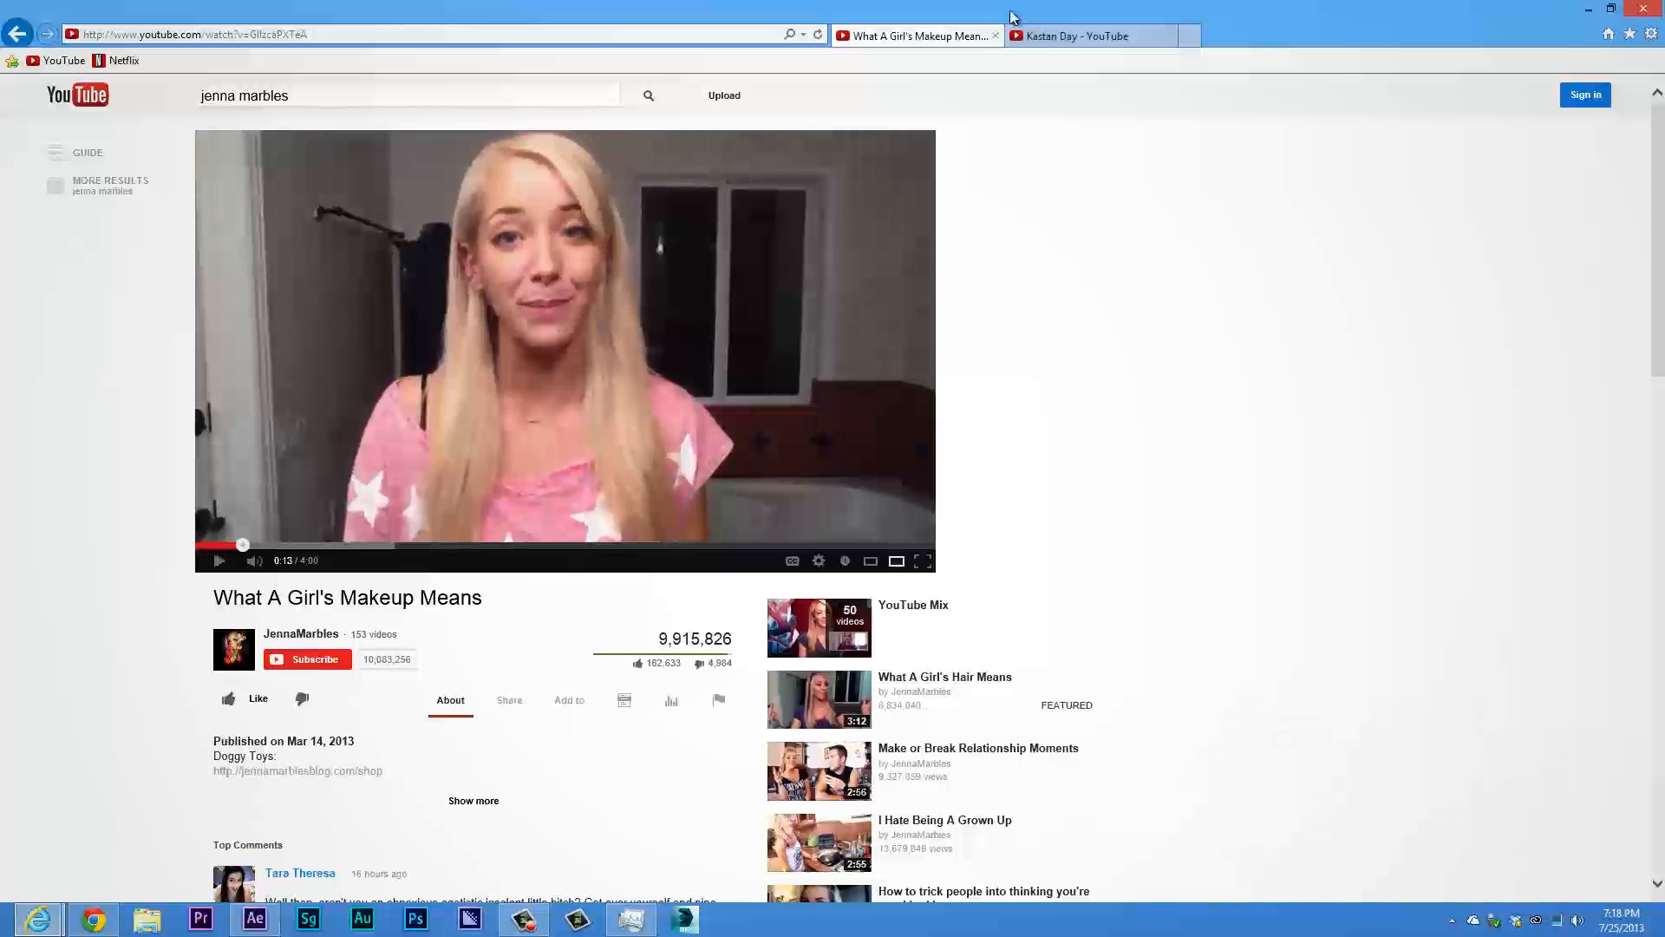
click(1054, 37)
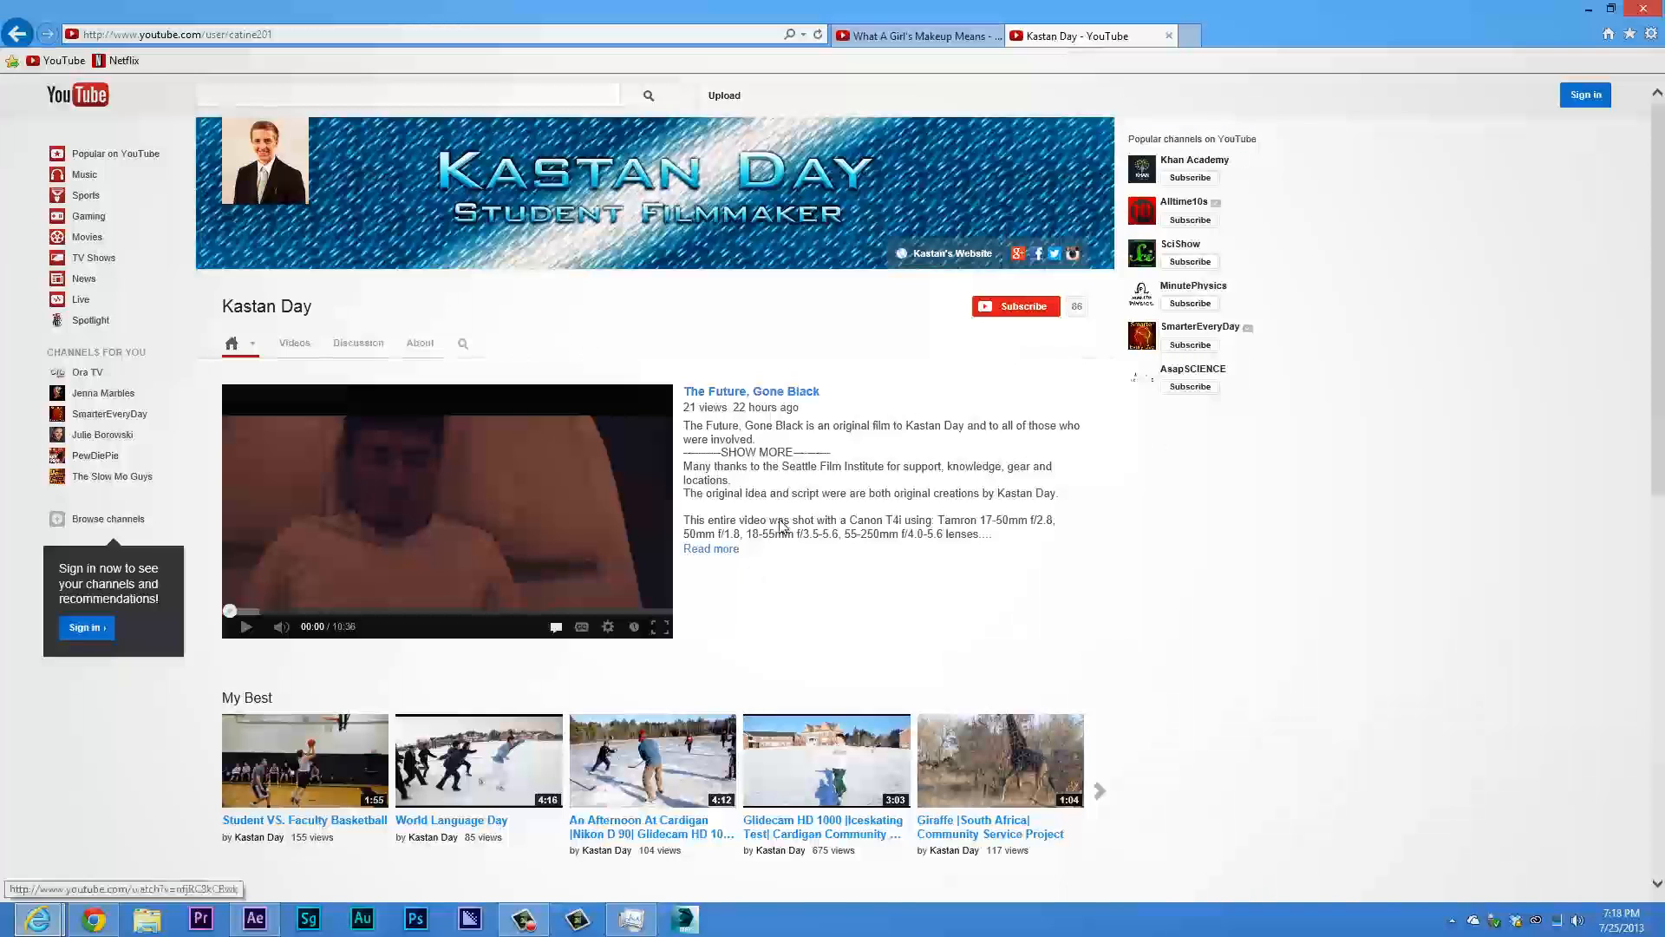